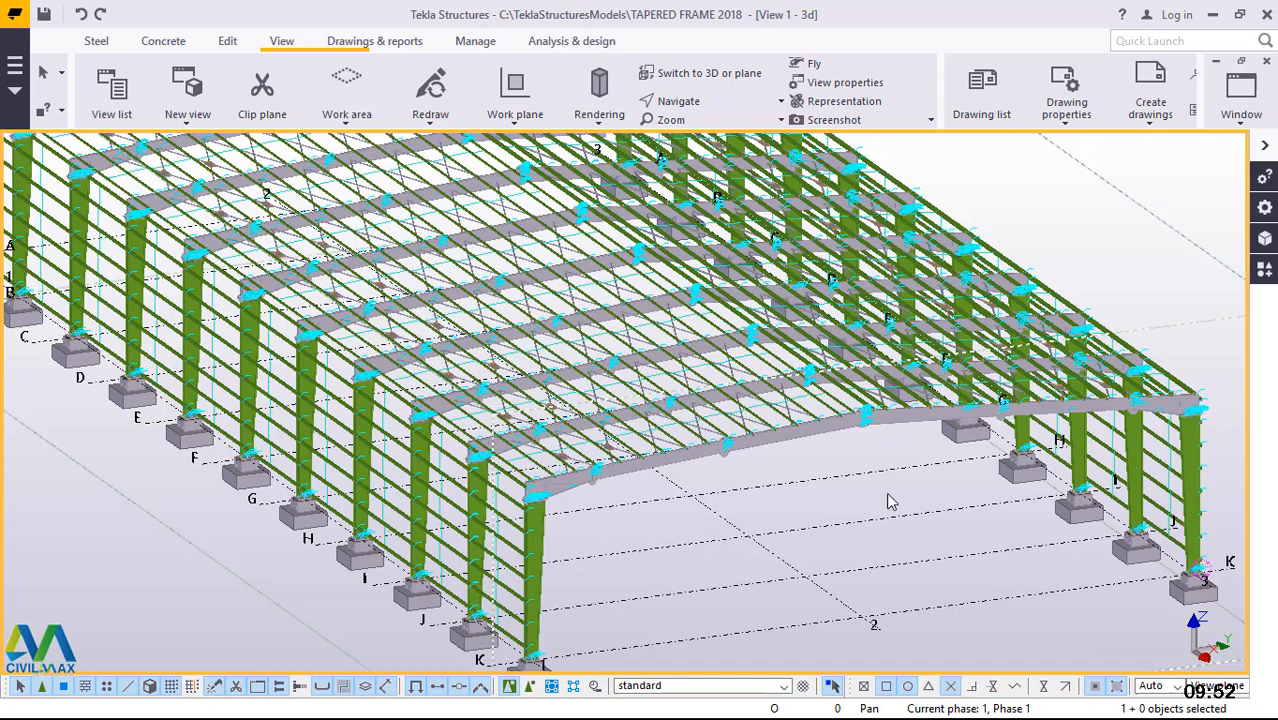
- Examine the corner frame column at grid K-1, from its rafter connection down to the base plate and footing
{"action": "key", "text": "ctrl+1"}
{"action": "scroll", "coordinate": [541, 580], "scroll_direction": "up", "scroll_amount": 5}
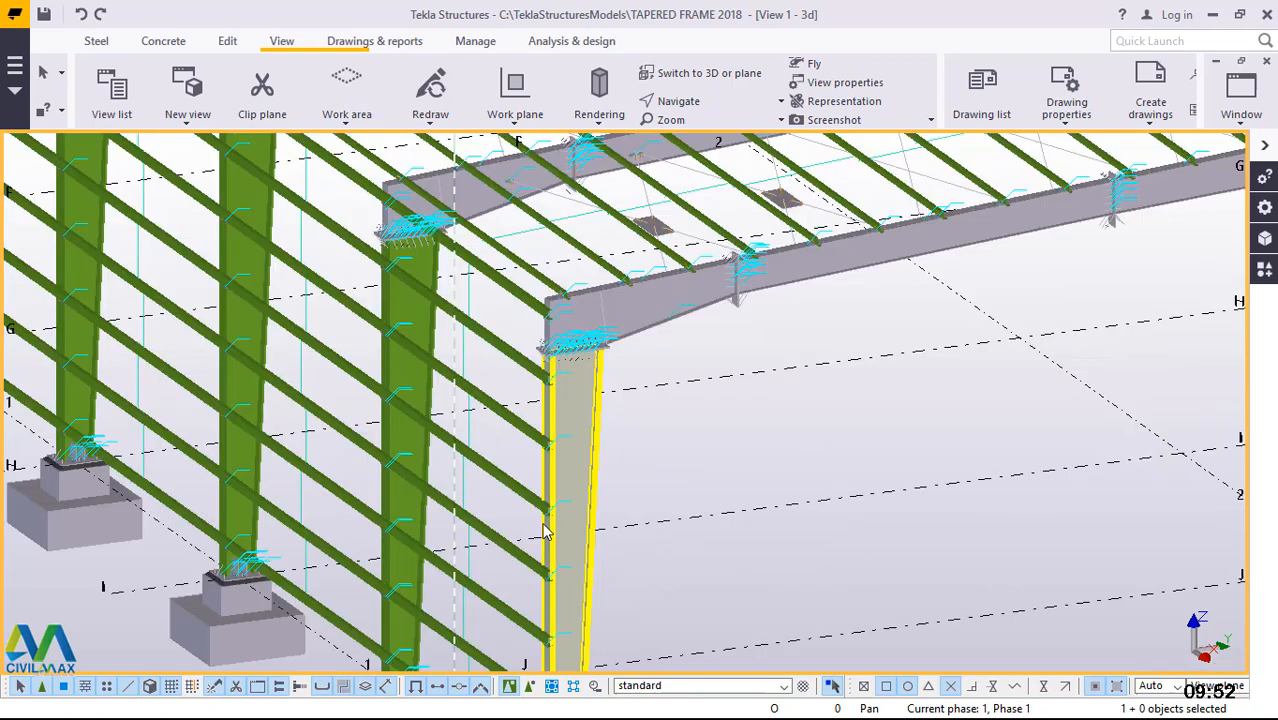
{"action": "scroll", "coordinate": [560, 389], "scroll_direction": "down", "scroll_amount": 4}
{"action": "scroll", "coordinate": [548, 405], "scroll_direction": "down", "scroll_amount": 5}
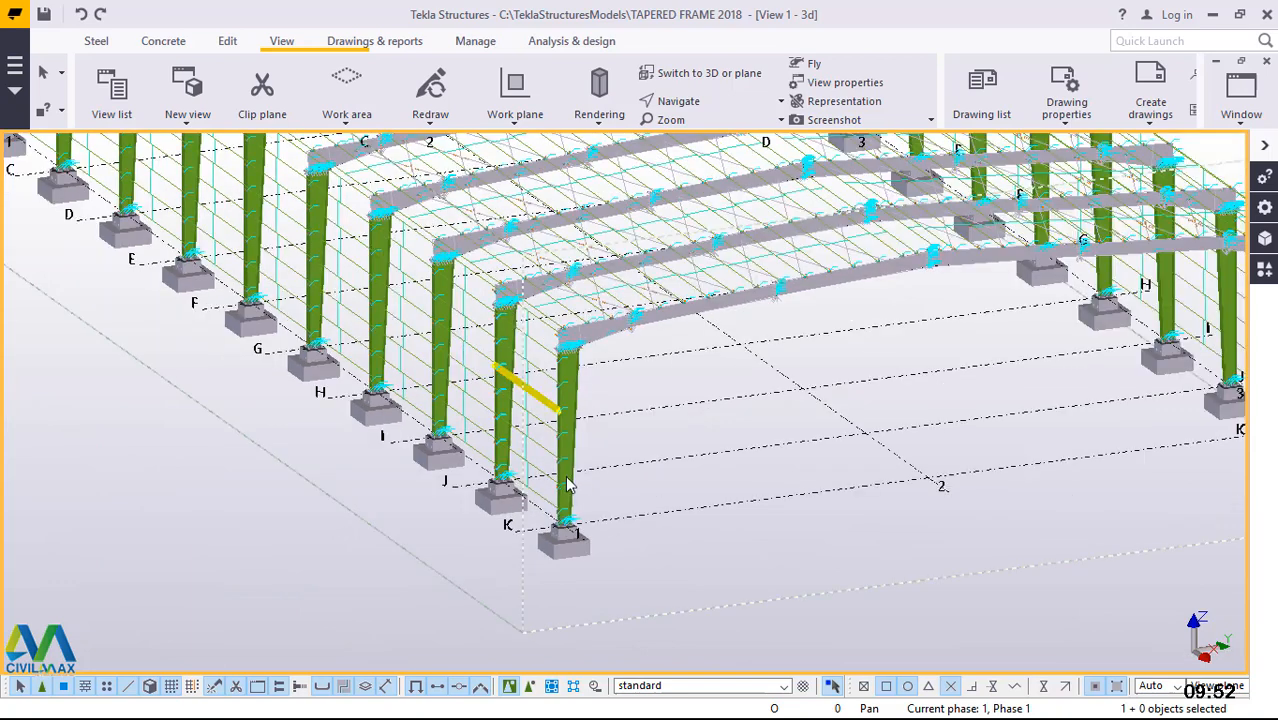
{"action": "scroll", "coordinate": [562, 490], "scroll_direction": "up", "scroll_amount": 6}
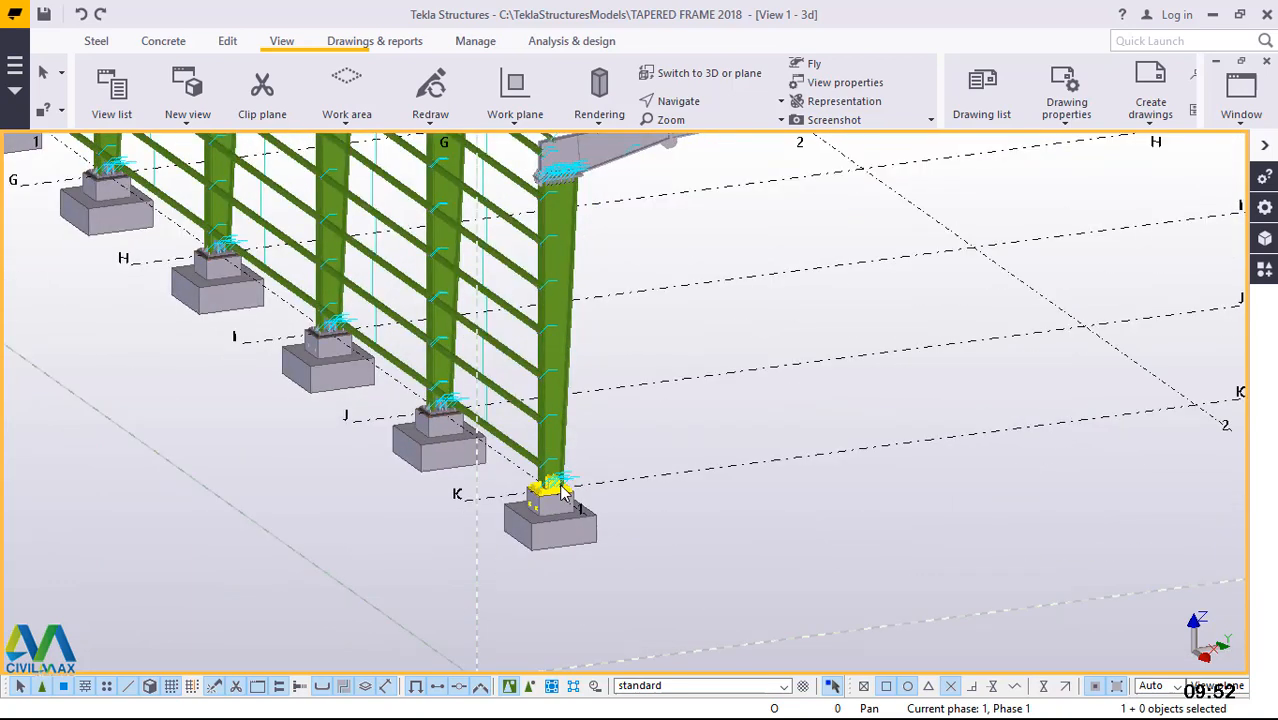
{"action": "scroll", "coordinate": [562, 490], "scroll_direction": "up", "scroll_amount": 6}
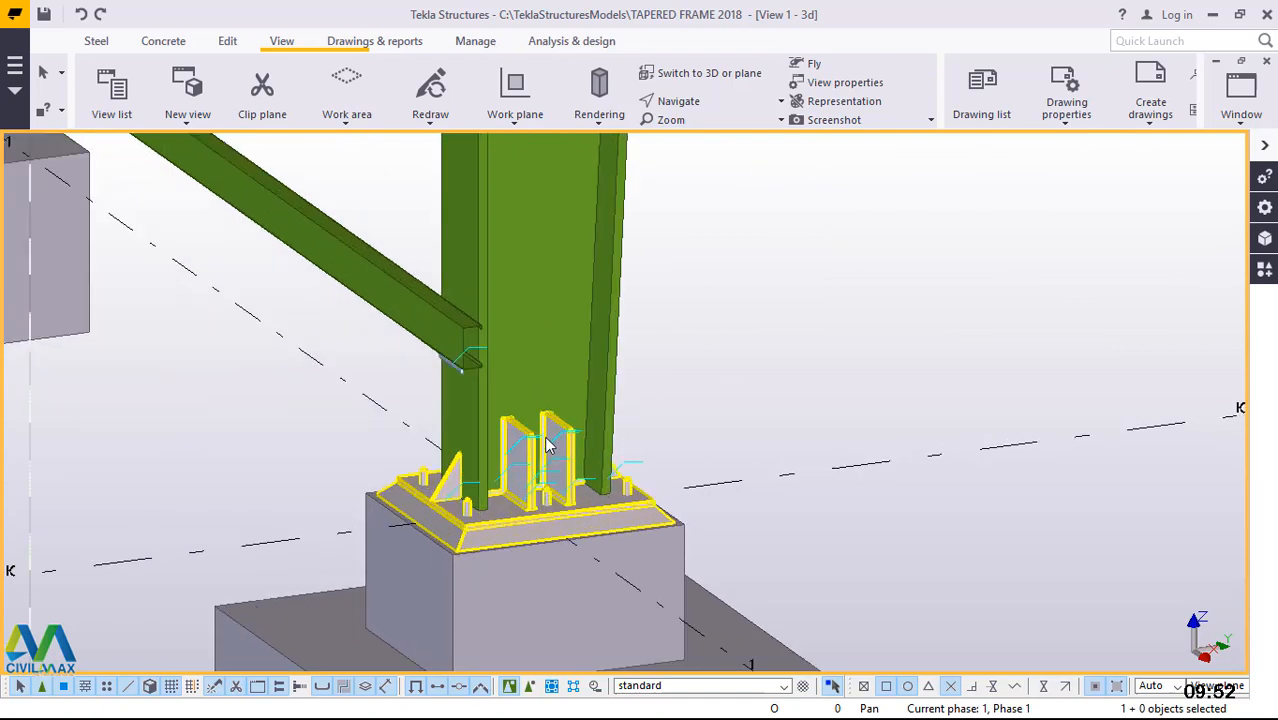
{"action": "scroll", "coordinate": [548, 437], "scroll_direction": "down", "scroll_amount": 2}
{"action": "scroll", "coordinate": [548, 437], "scroll_direction": "down", "scroll_amount": 3}
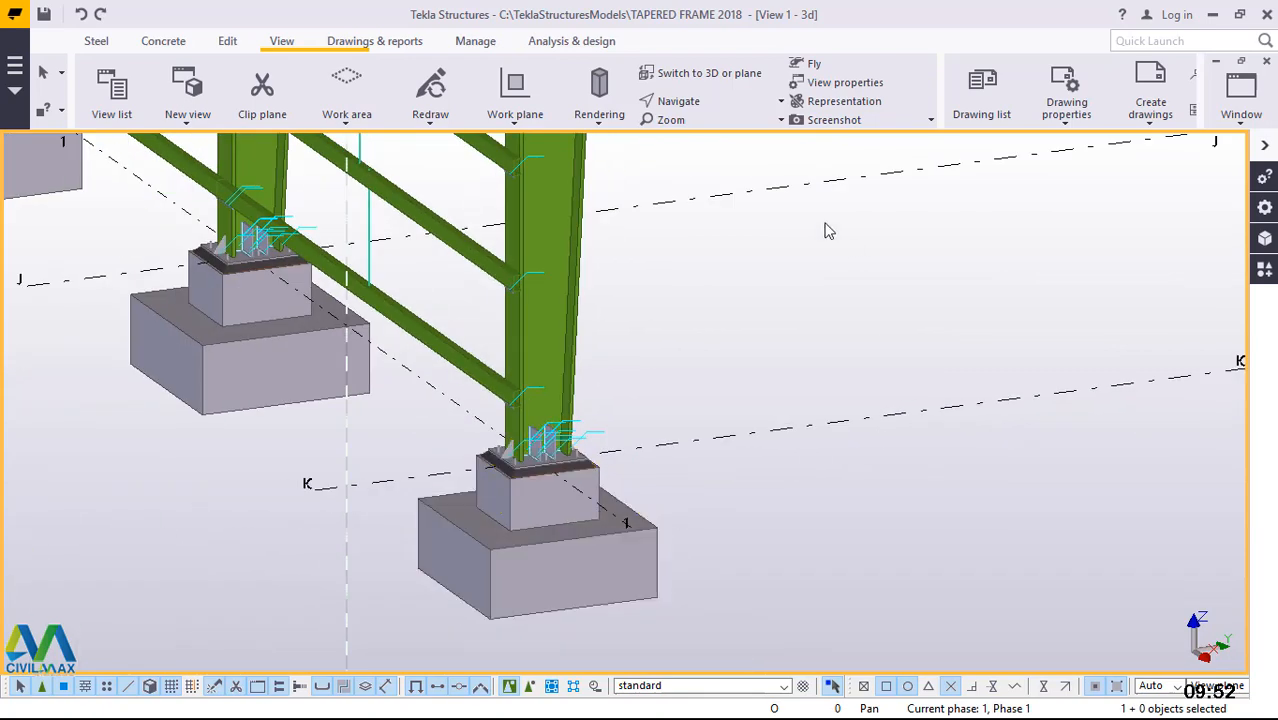
- Set the view rotation point at the column base on grid K-1 and inspect the pedestal and footing from another angle
{"action": "left_click", "coordinate": [695, 101]}
{"action": "left_click", "coordinate": [706, 135]}
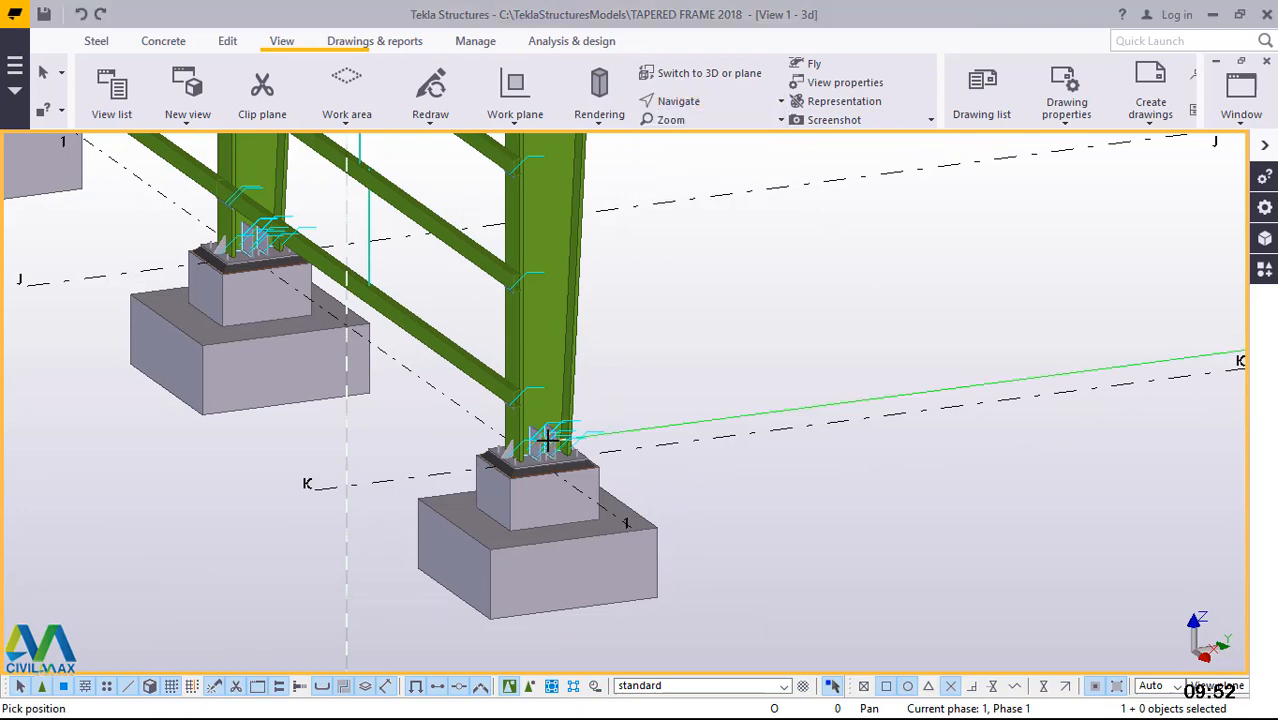
{"action": "scroll", "coordinate": [555, 443], "scroll_direction": "up", "scroll_amount": 5}
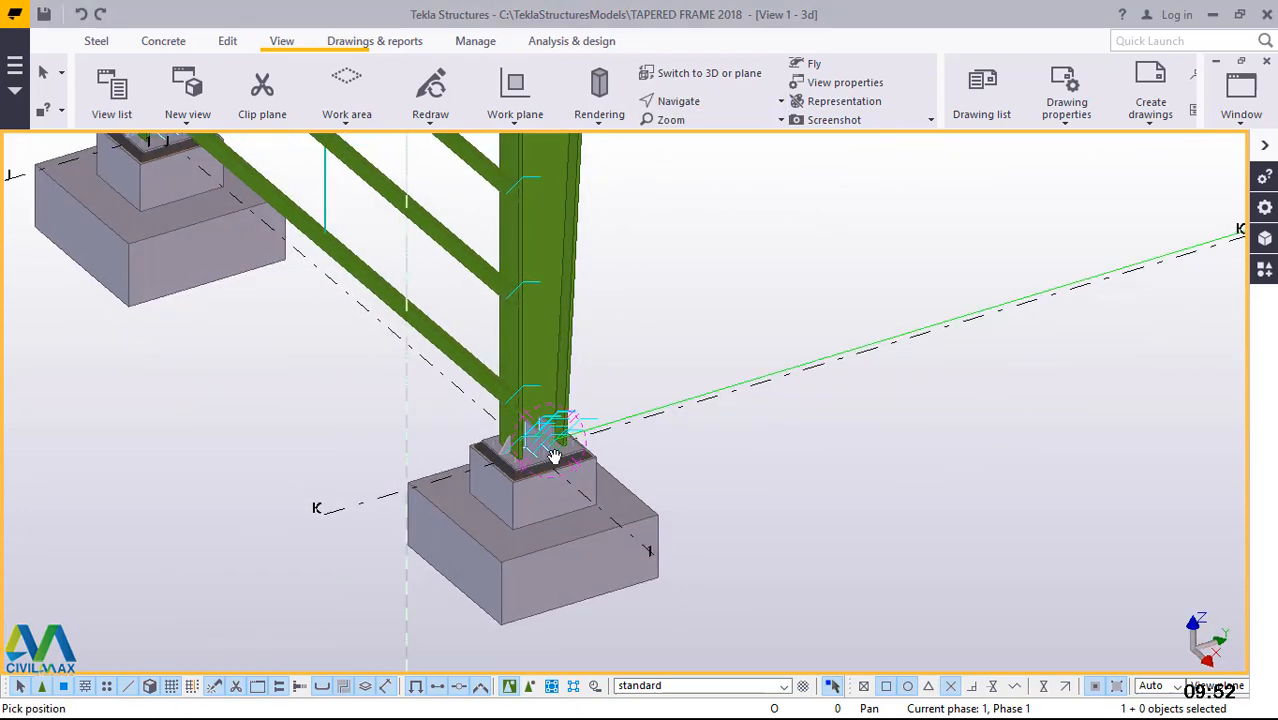
{"action": "scroll", "coordinate": [541, 459], "scroll_direction": "down", "scroll_amount": 2}
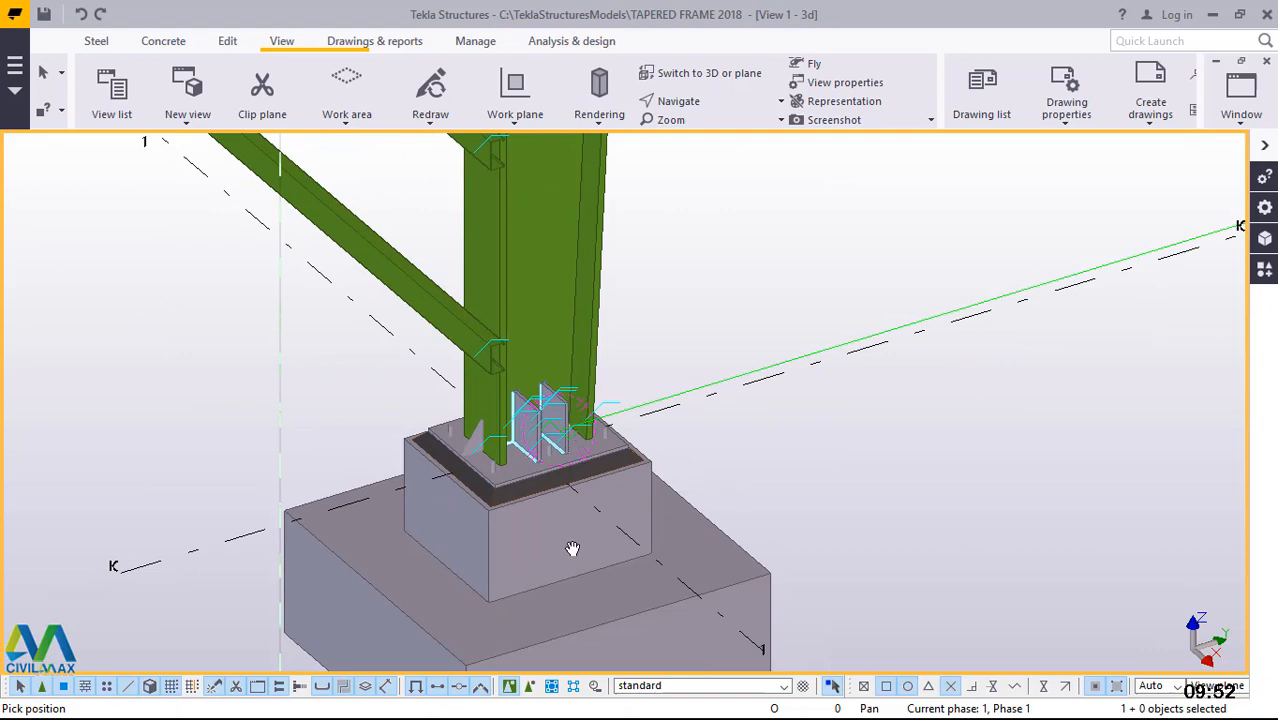
{"action": "middle_click_drag", "start_coordinate": [571, 548], "coordinate": [583, 477]}
{"action": "scroll", "coordinate": [583, 477], "scroll_direction": "up", "scroll_amount": 2}
{"action": "right_click", "coordinate": [794, 401]}
{"action": "left_click", "coordinate": [831, 411]}
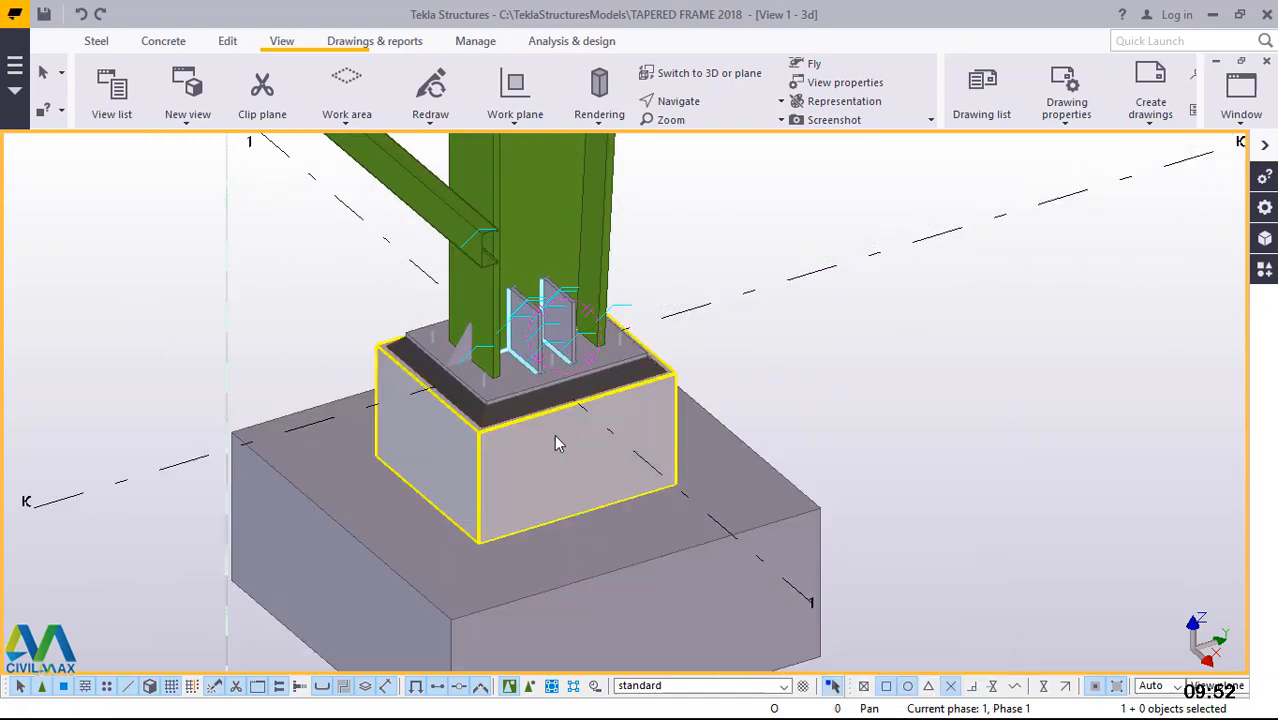
{"action": "scroll", "coordinate": [749, 386], "scroll_direction": "down", "scroll_amount": 1}
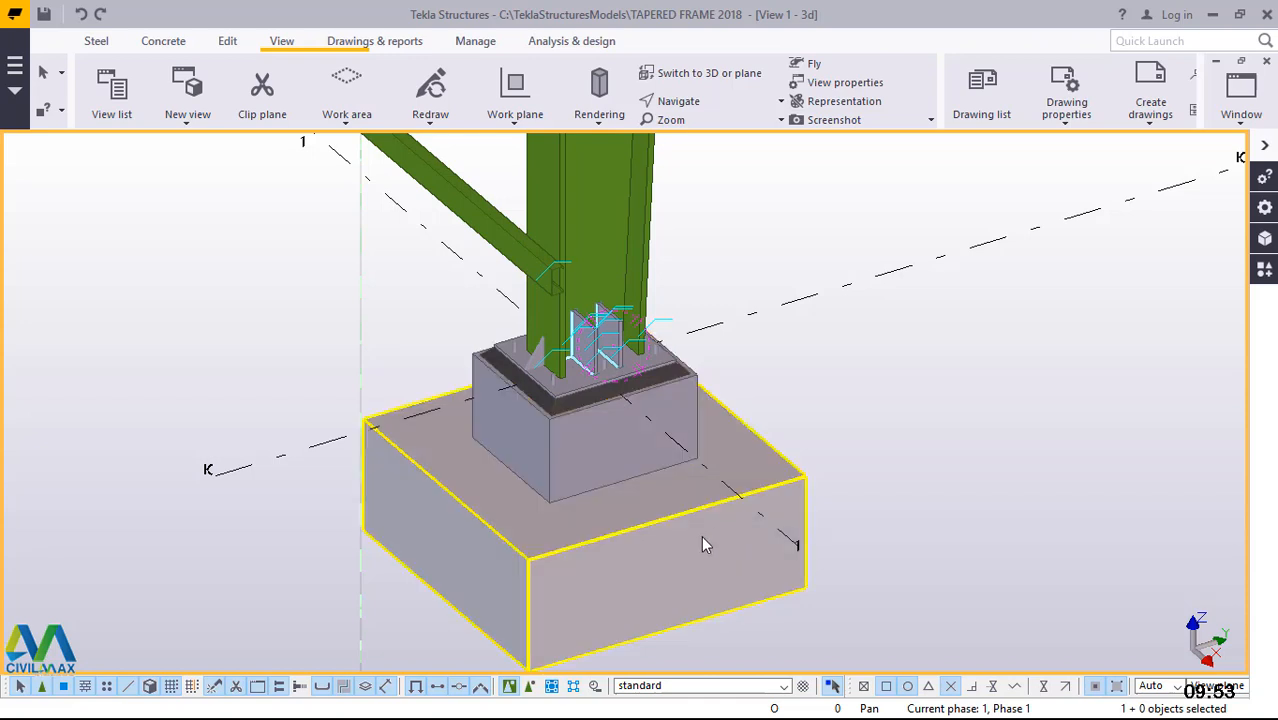
{"action": "scroll", "coordinate": [704, 545], "scroll_direction": "up", "scroll_amount": 2}
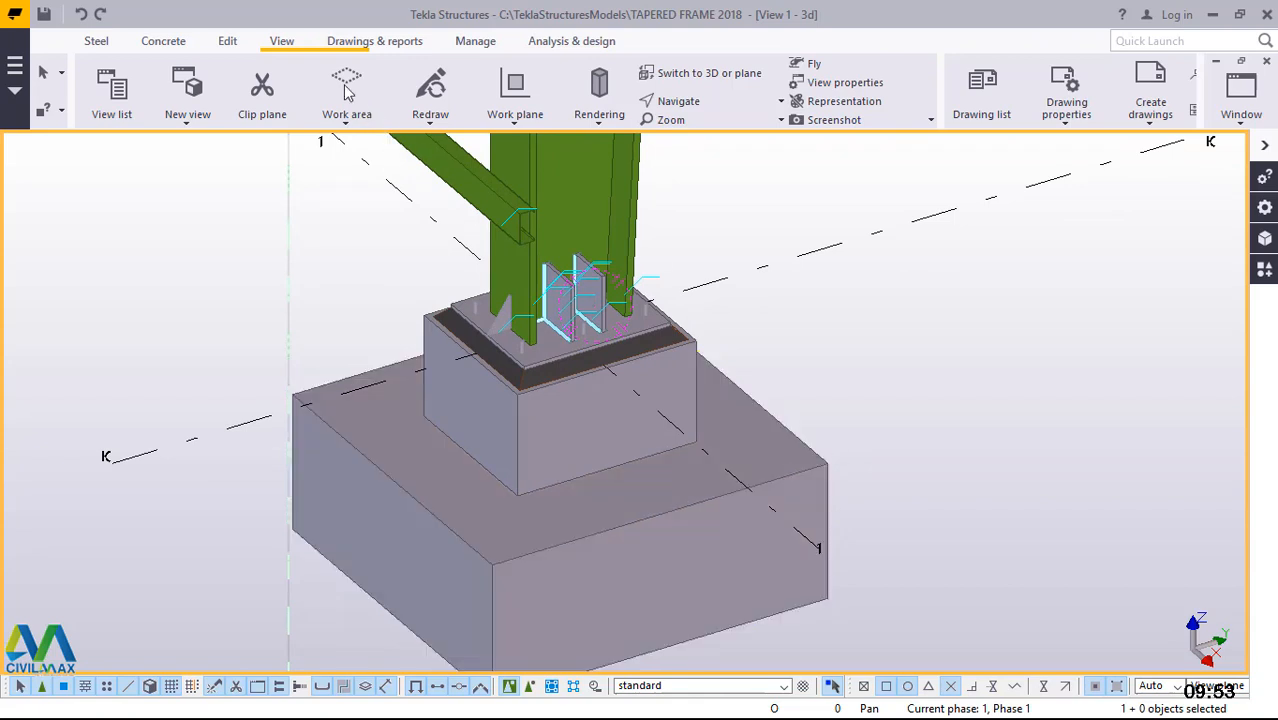
- Place a concrete column at the steel column's base on grid K-1 and end the command
{"action": "left_click", "coordinate": [160, 41]}
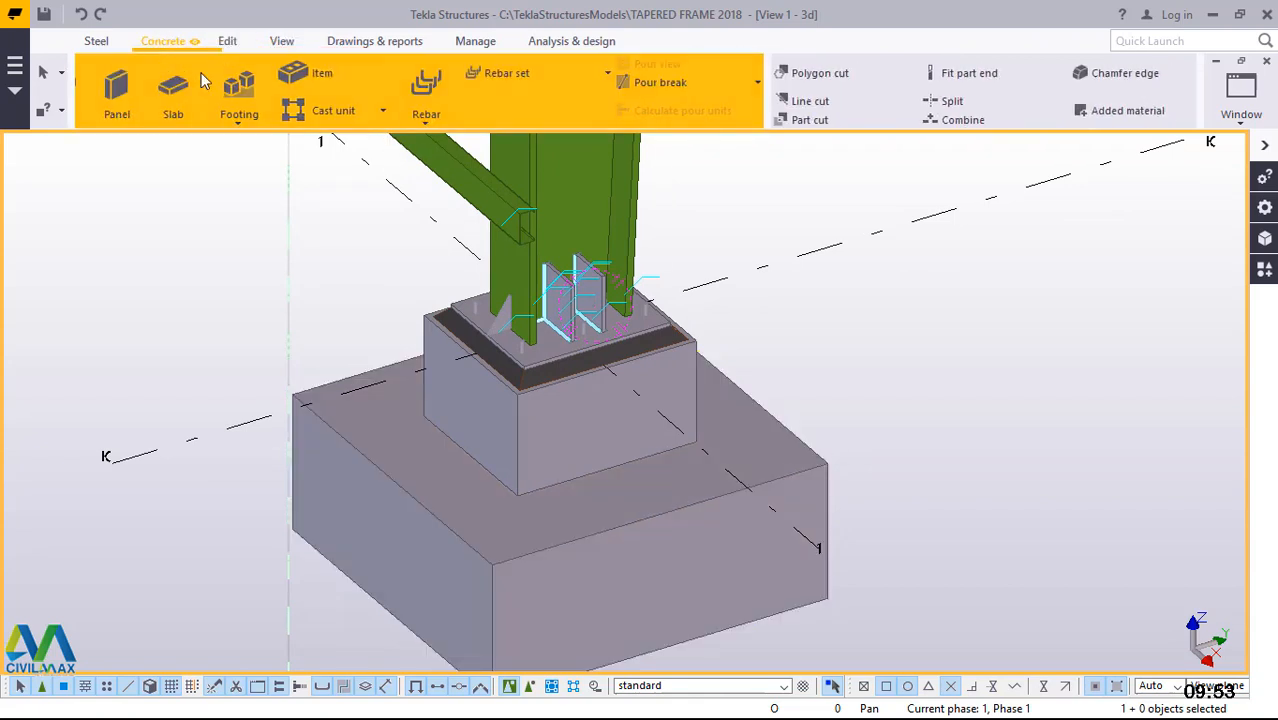
{"action": "left_click", "coordinate": [339, 124]}
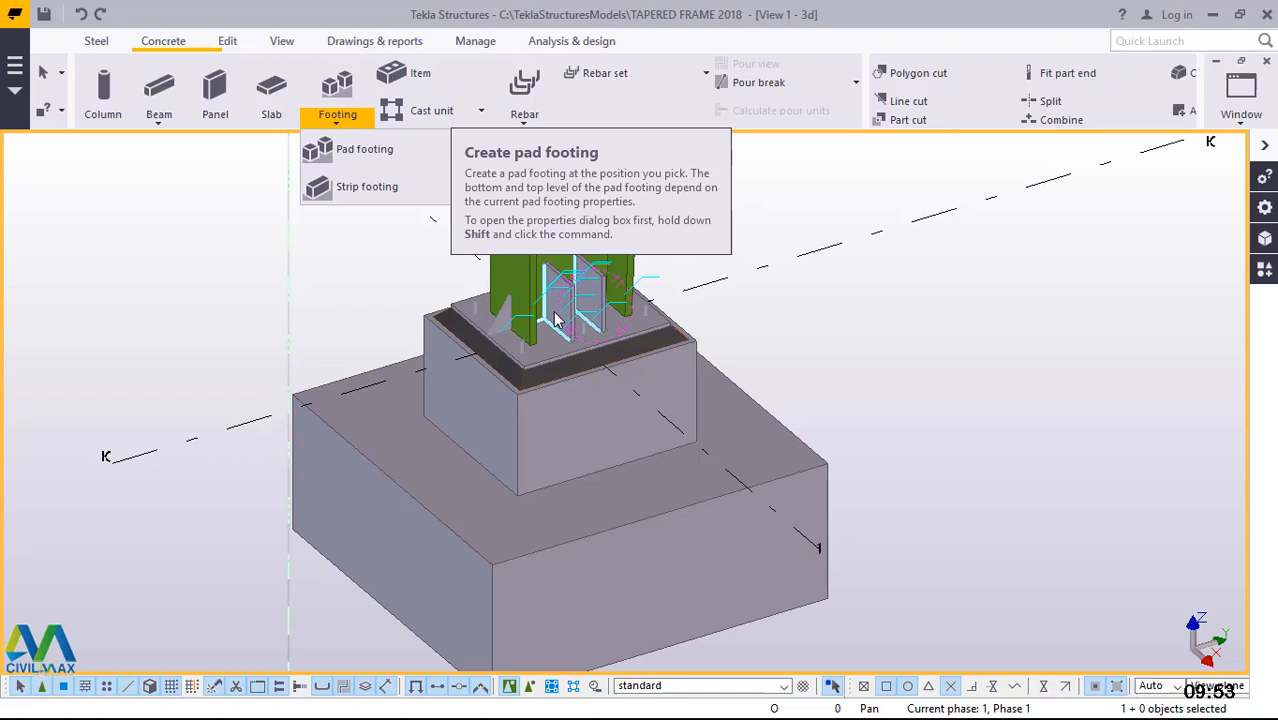
{"action": "left_click", "coordinate": [160, 118]}
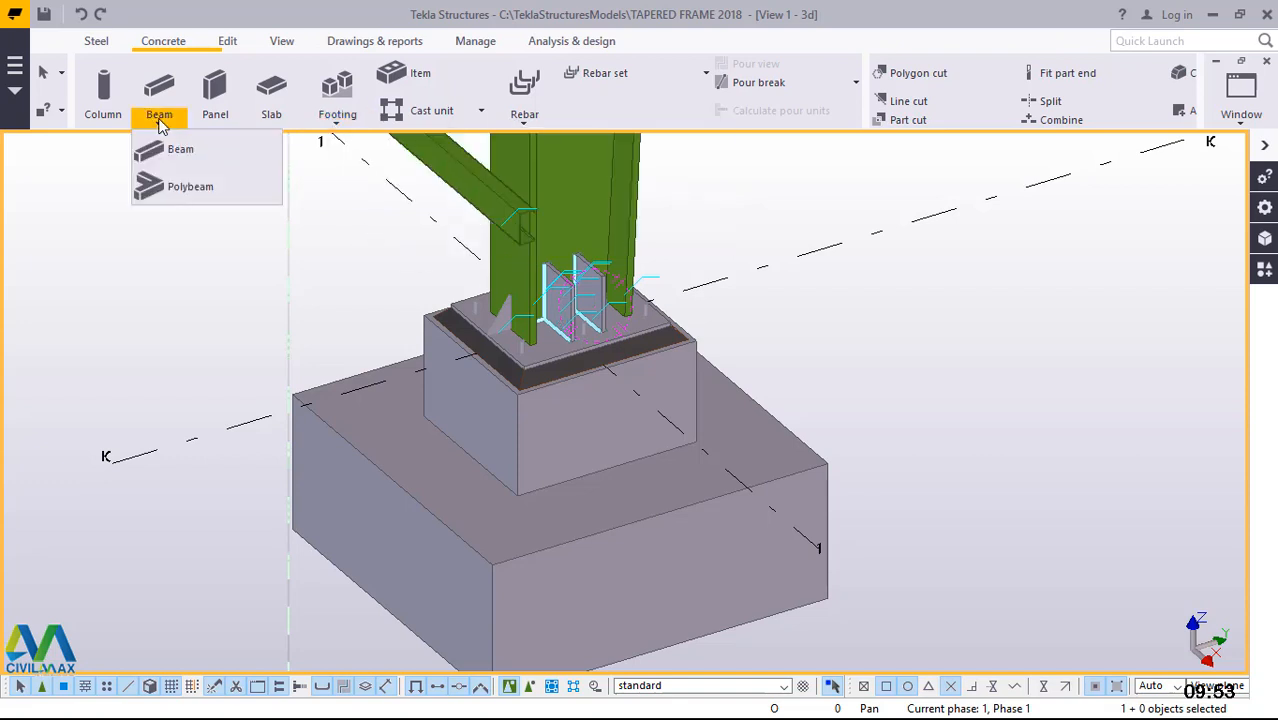
{"action": "left_click", "coordinate": [104, 112]}
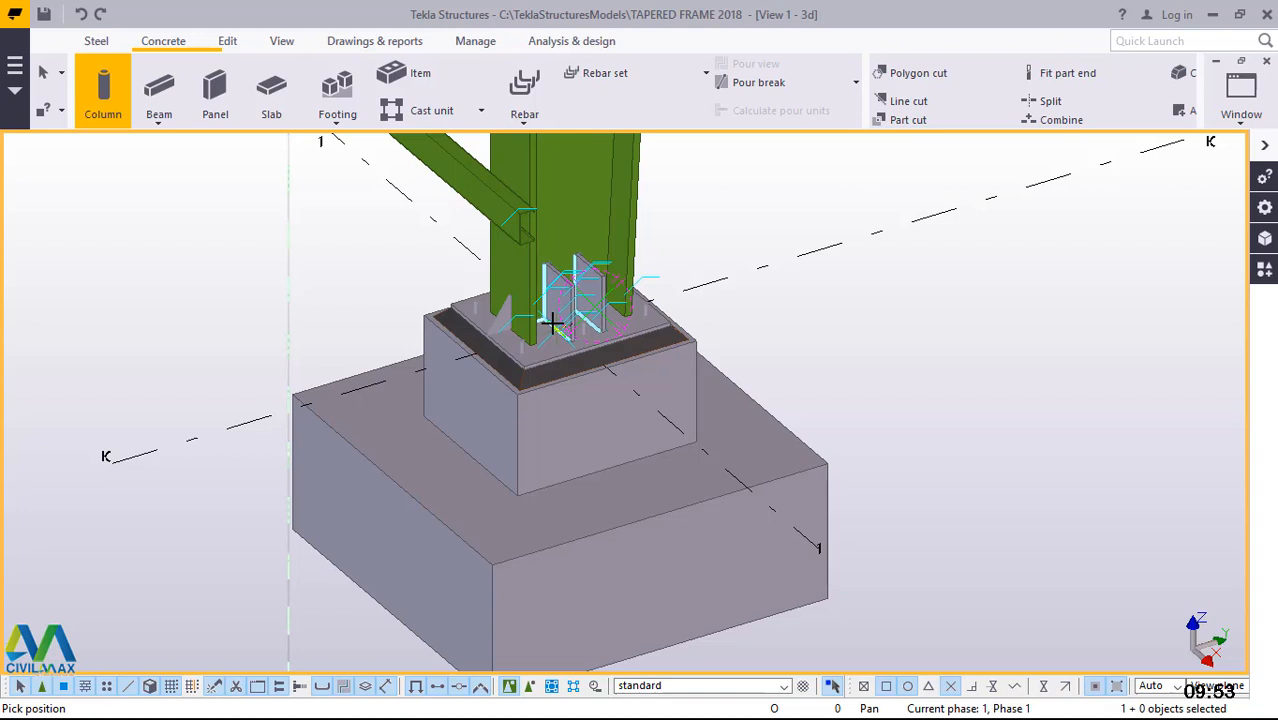
{"action": "scroll", "coordinate": [455, 416], "scroll_direction": "up", "scroll_amount": 1}
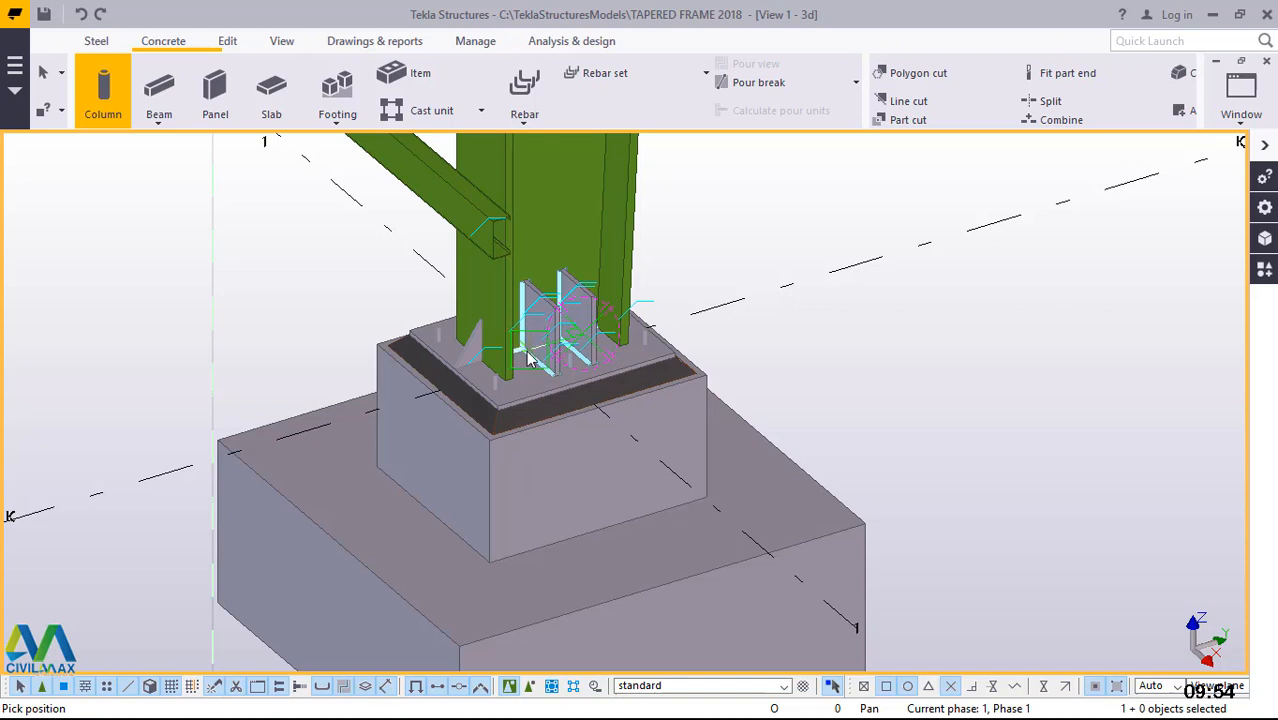
{"action": "right_click", "coordinate": [729, 207]}
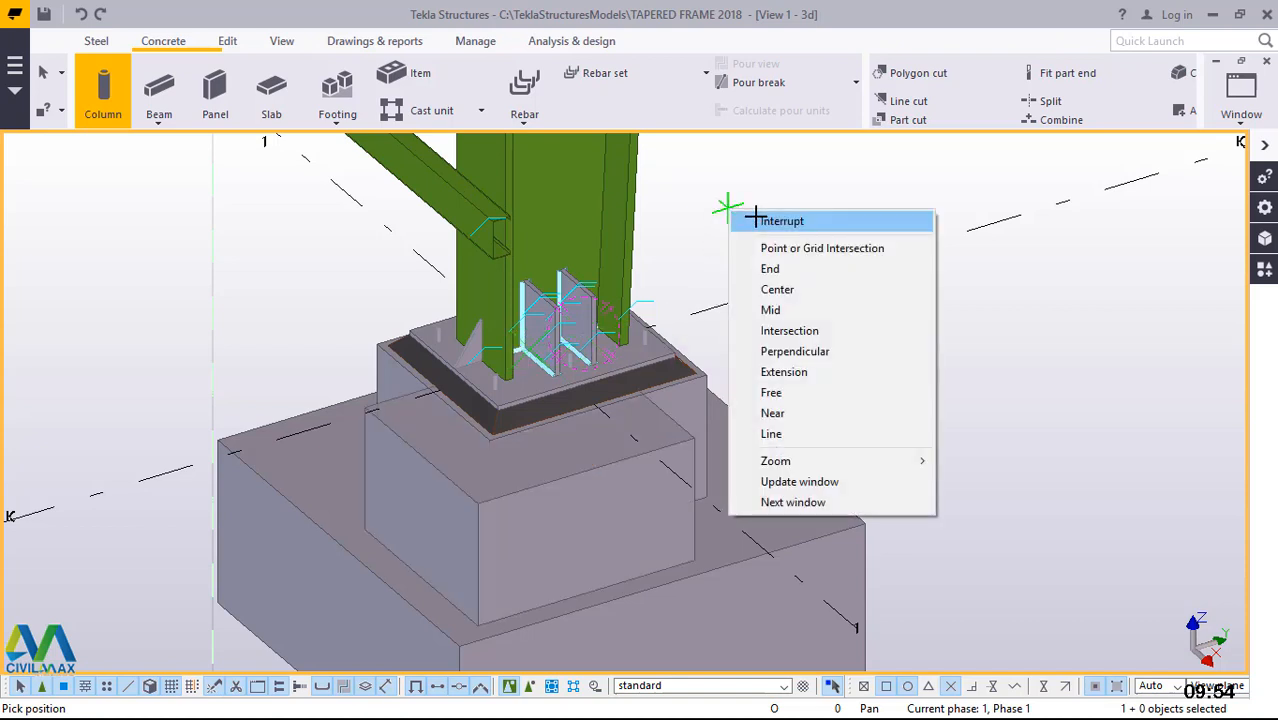
{"action": "left_click", "coordinate": [770, 221]}
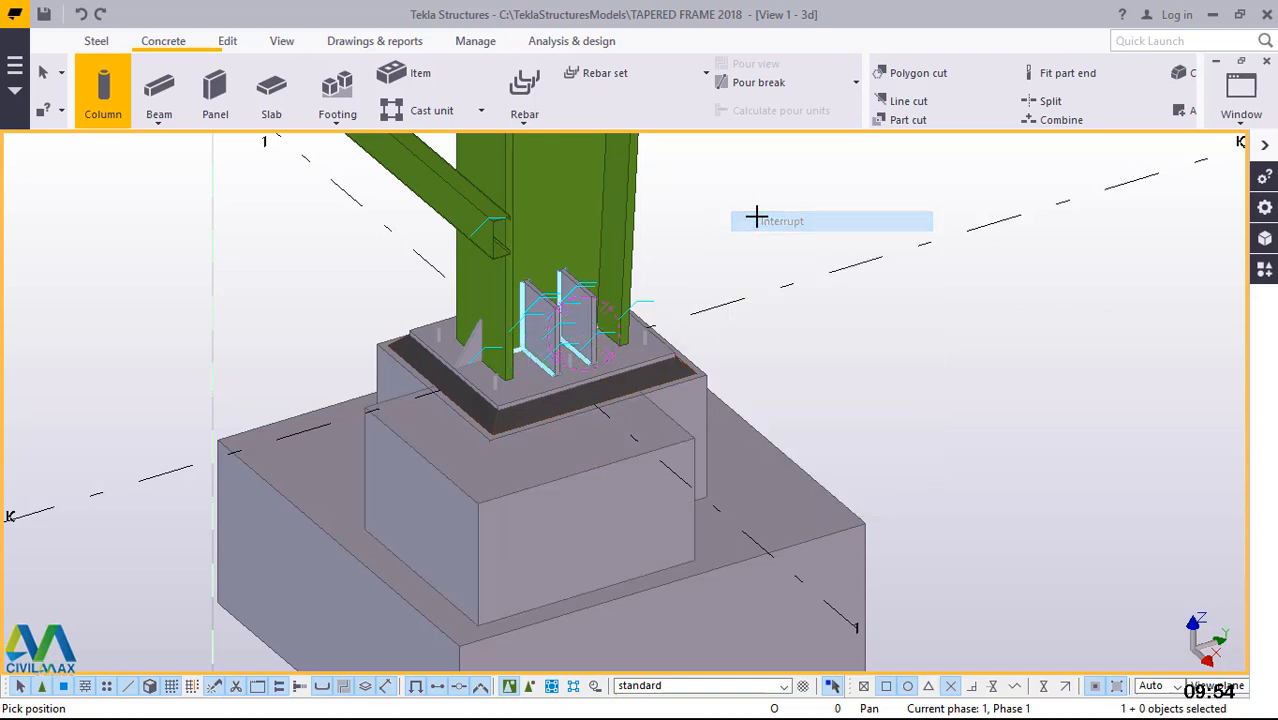
- Check the new concrete column's attributes and its top and bottom levels, leaving its properties unmodified
{"action": "double_click", "coordinate": [600, 497]}
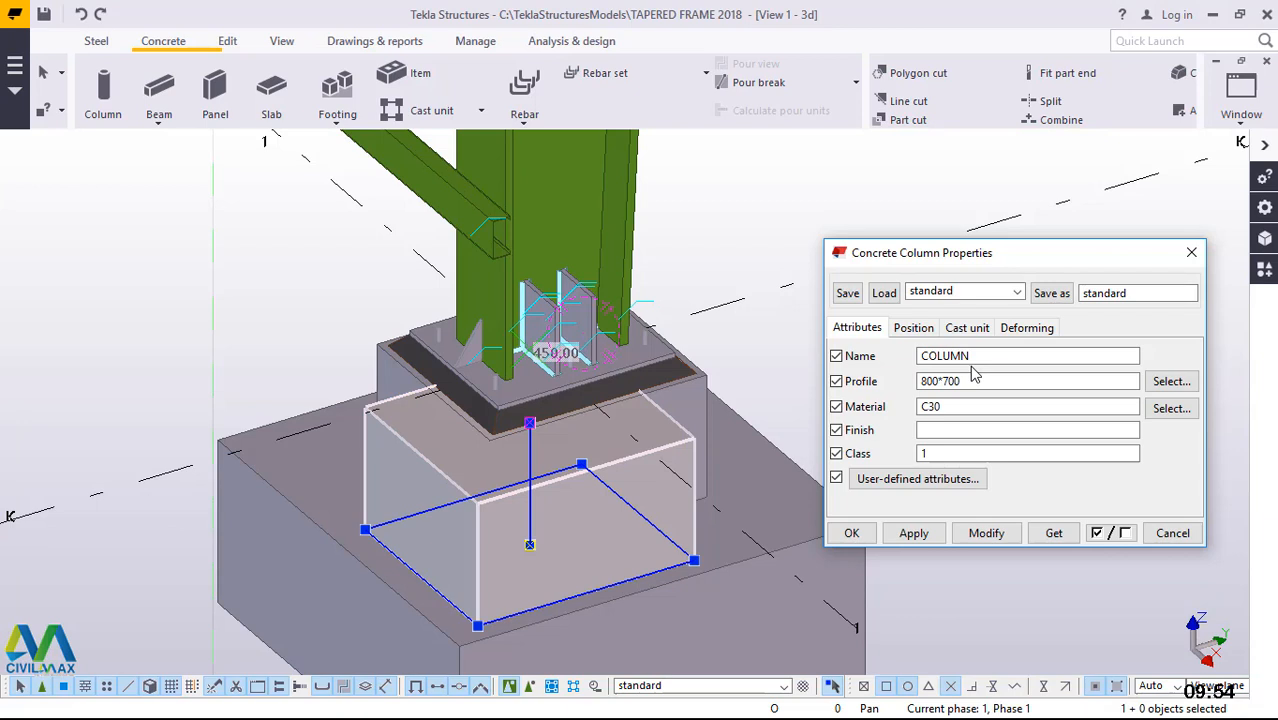
{"action": "left_click", "coordinate": [914, 328]}
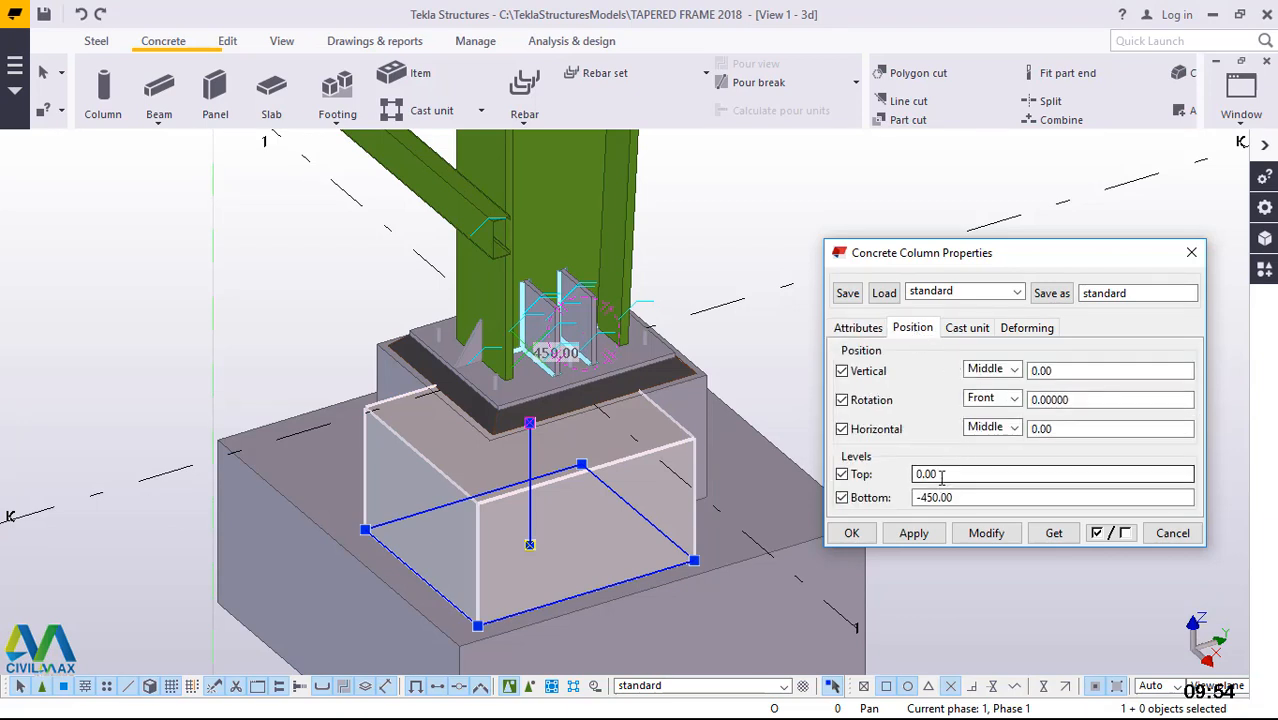
{"action": "left_click_drag", "start_coordinate": [940, 475], "coordinate": [908, 473]}
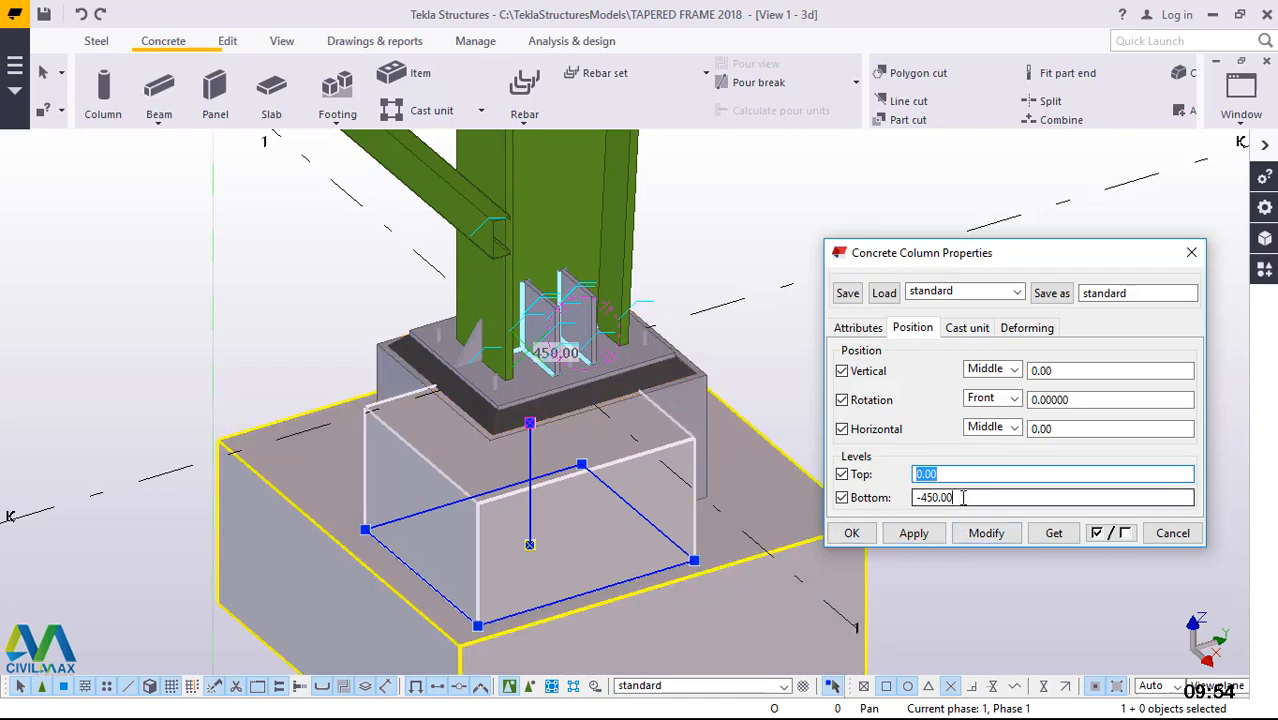
{"action": "left_click_drag", "start_coordinate": [955, 498], "coordinate": [912, 498]}
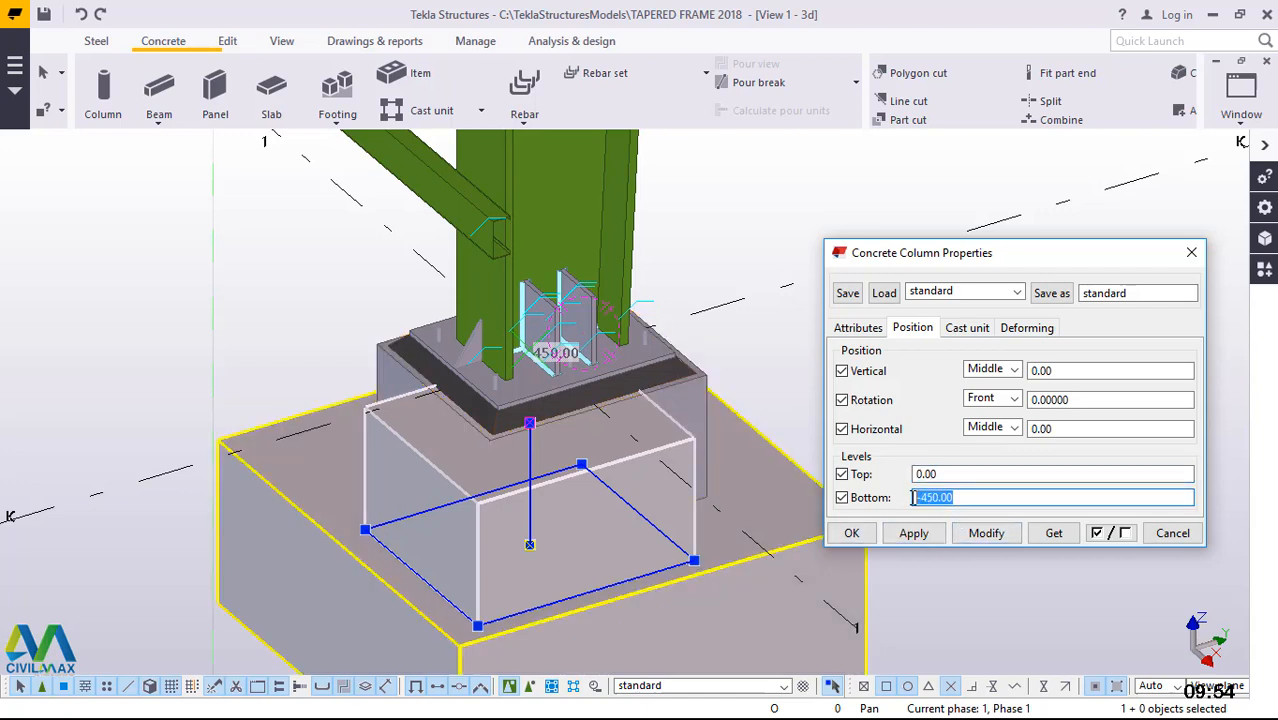
{"action": "type", "text": "-450.00"}
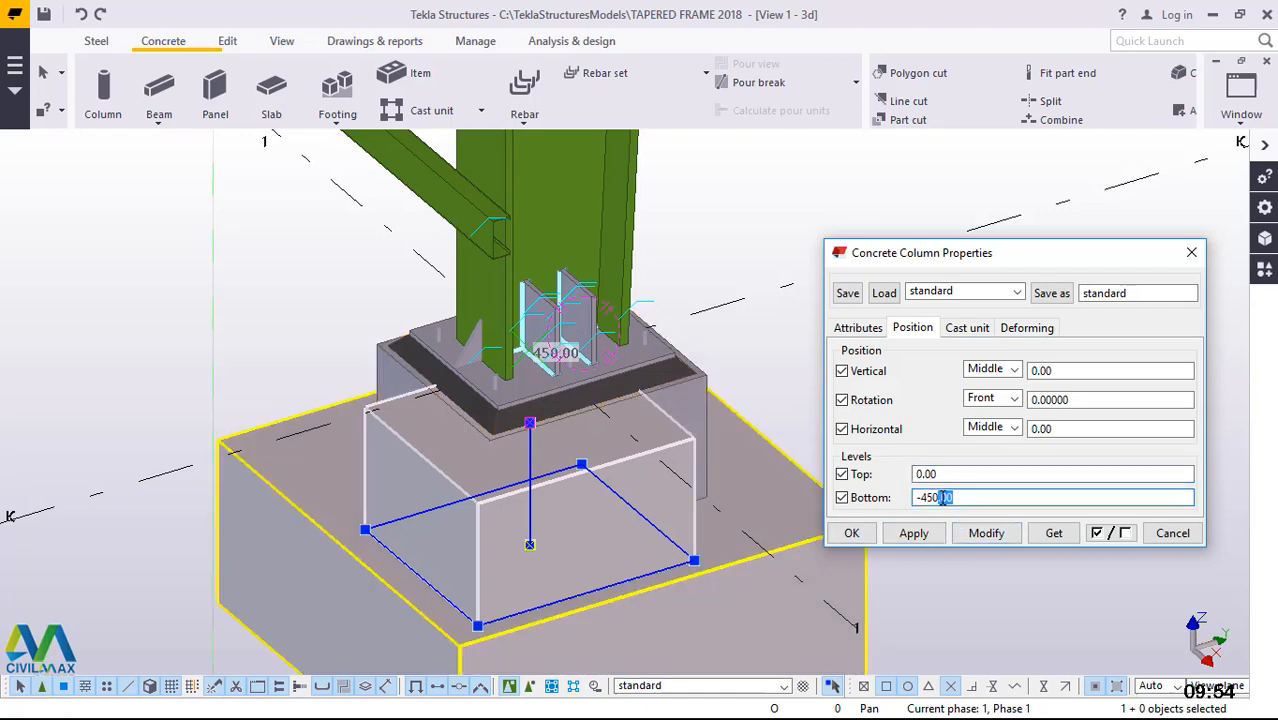
{"action": "left_click", "coordinate": [1185, 255]}
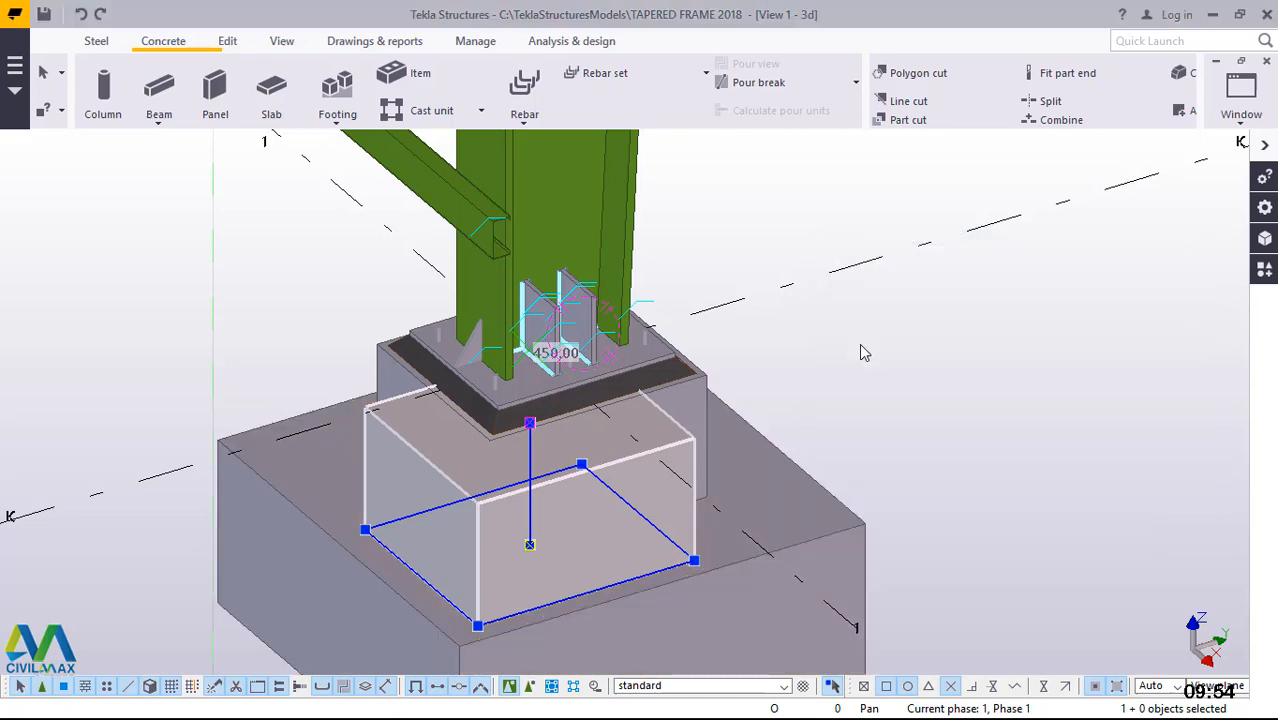
{"action": "left_click", "coordinate": [859, 343]}
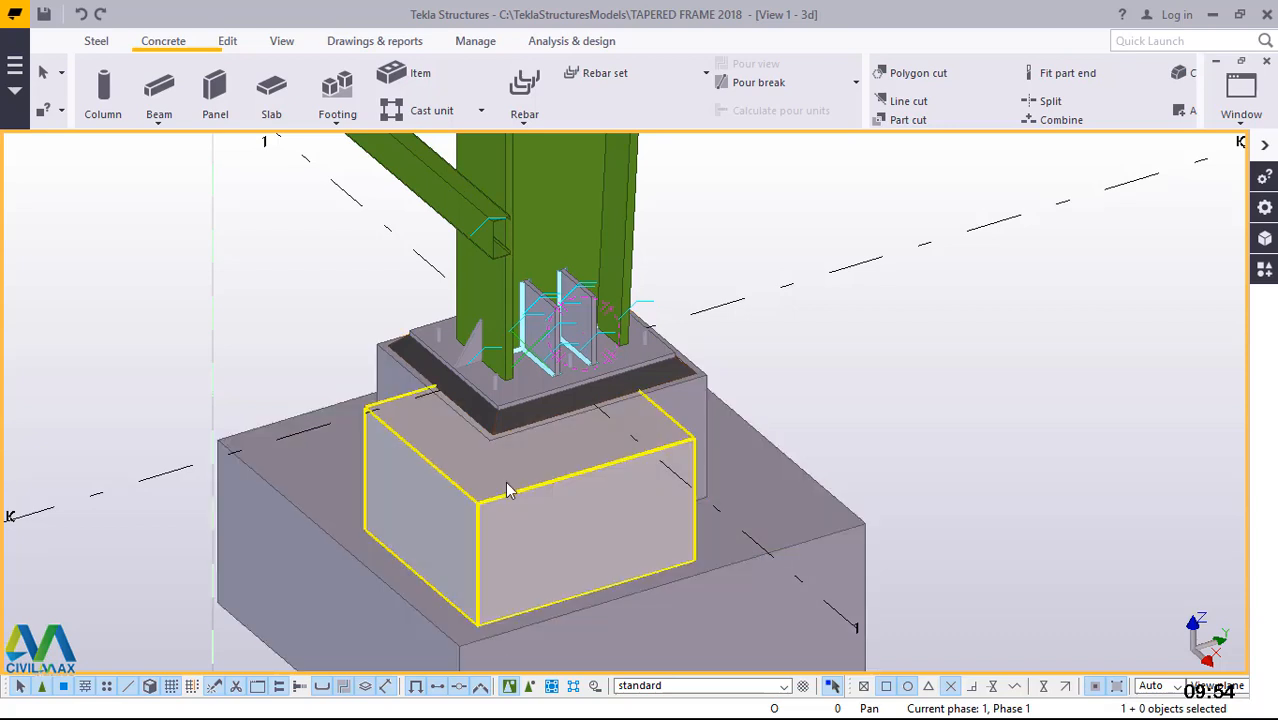
{"action": "scroll", "coordinate": [508, 491], "scroll_direction": "down", "scroll_amount": 2}
{"action": "scroll", "coordinate": [618, 525], "scroll_direction": "up", "scroll_amount": 2}
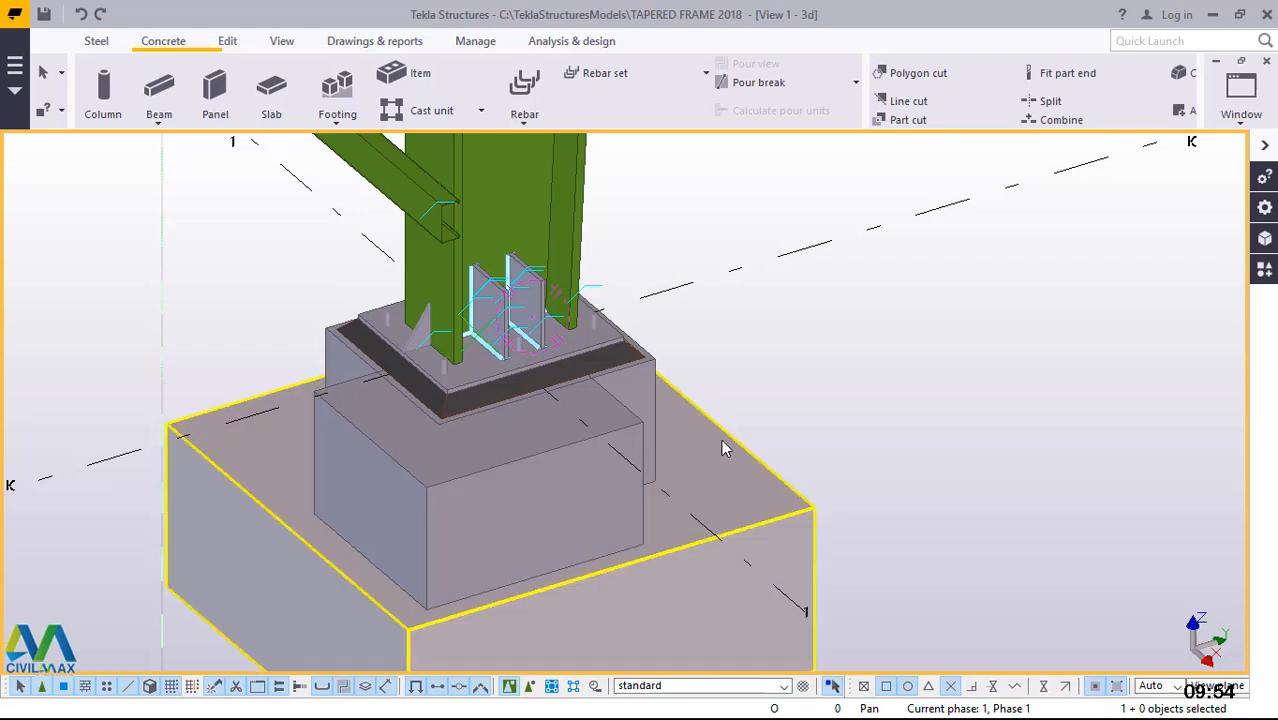
{"action": "left_click", "coordinate": [724, 448]}
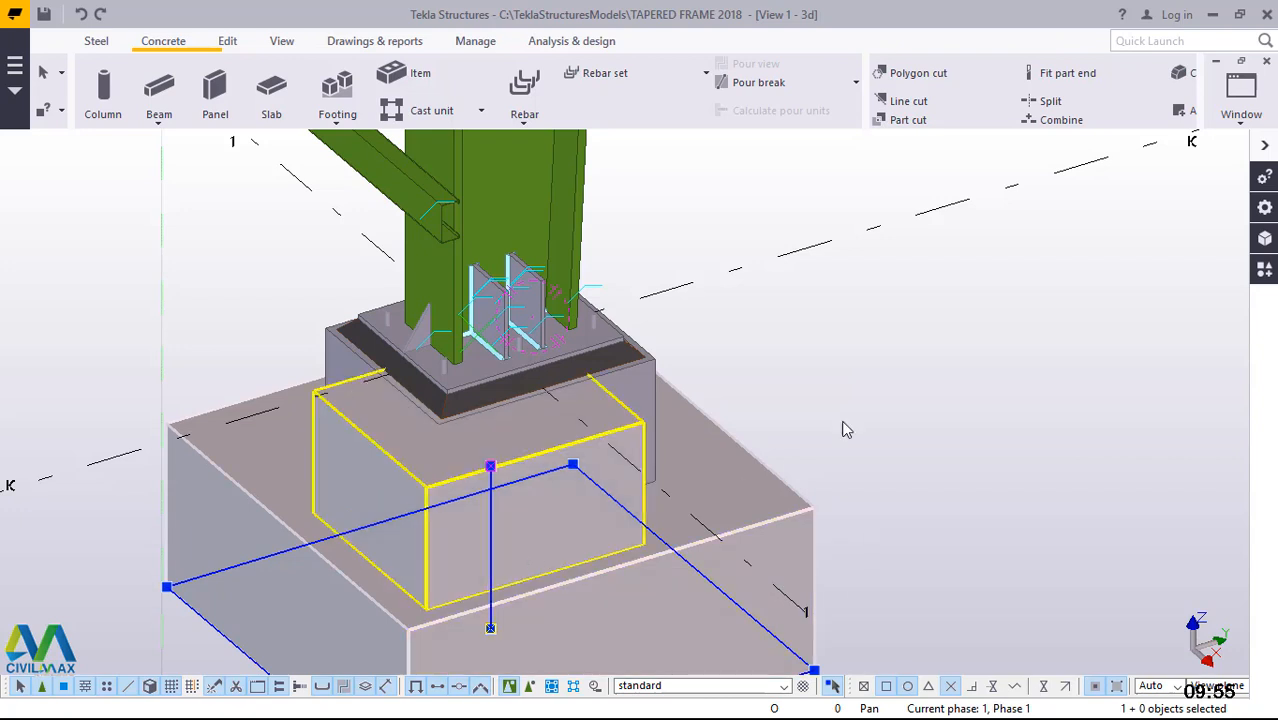
{"action": "left_click", "coordinate": [909, 352]}
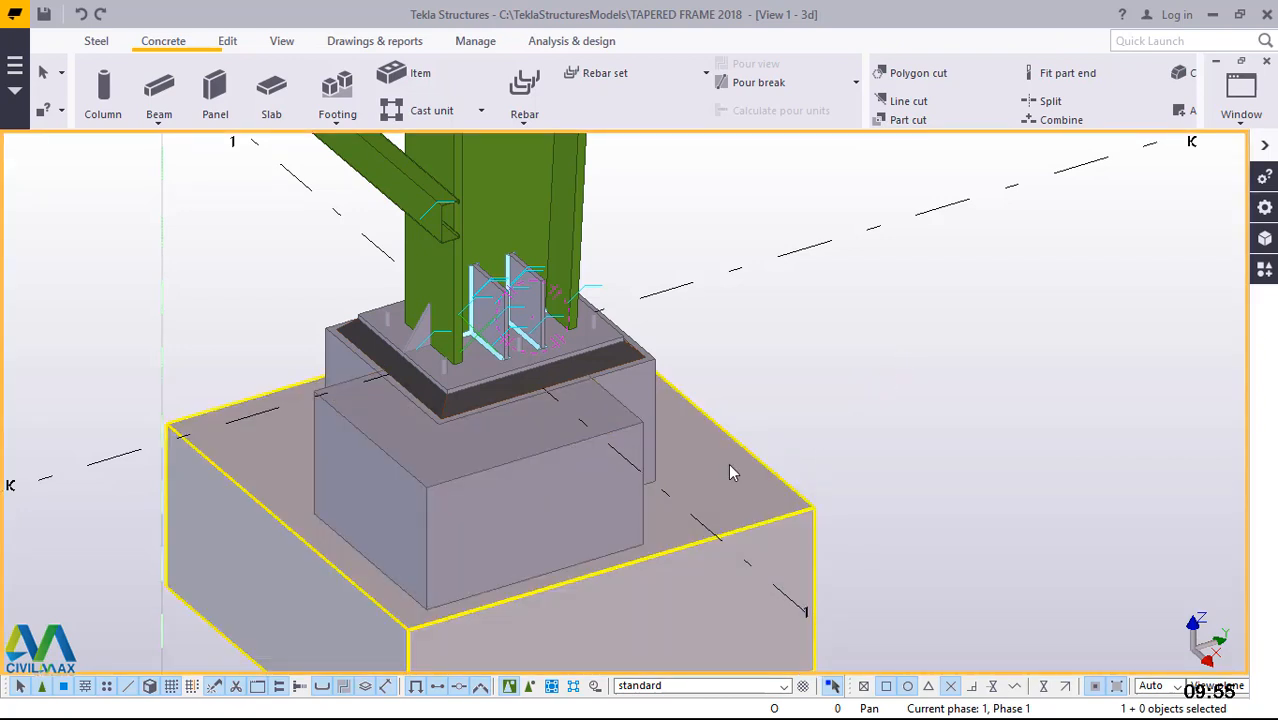
- Change the class of the pad footing beneath the column at grid K-1 to 3 and apply the modification
{"action": "double_click", "coordinate": [730, 468]}
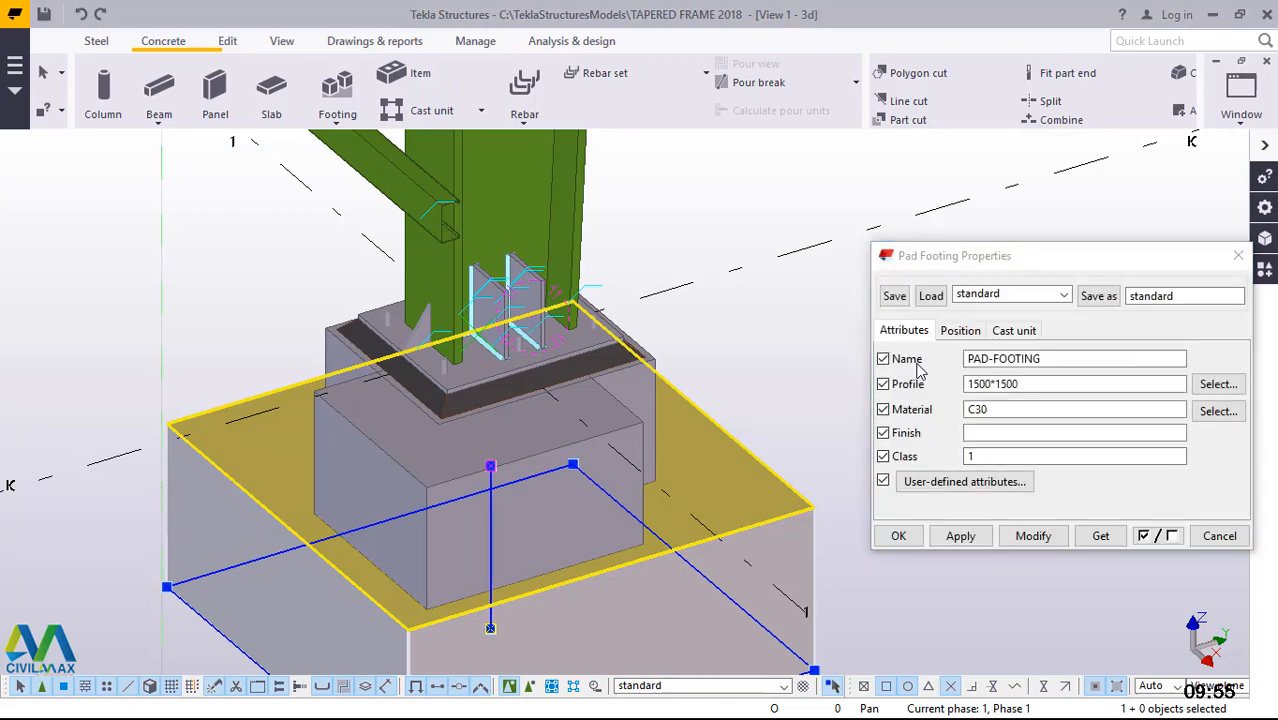
{"action": "left_click", "coordinate": [984, 456]}
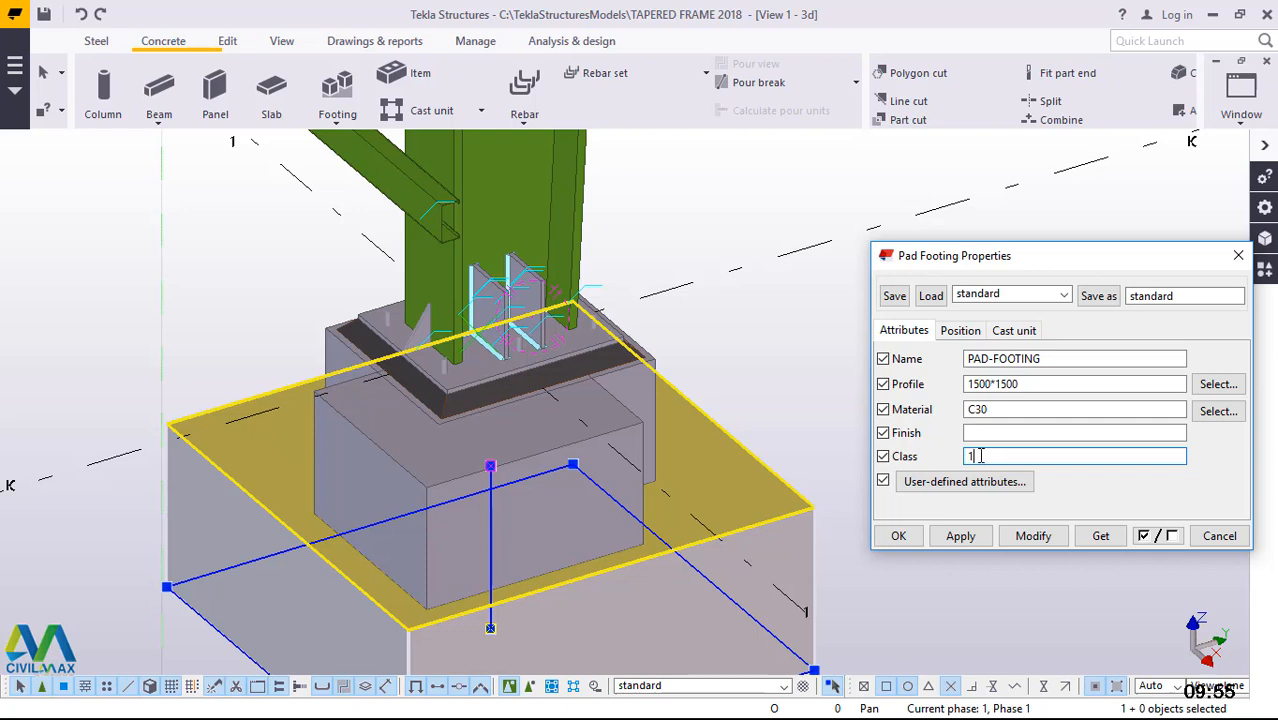
{"action": "left_click", "coordinate": [806, 412]}
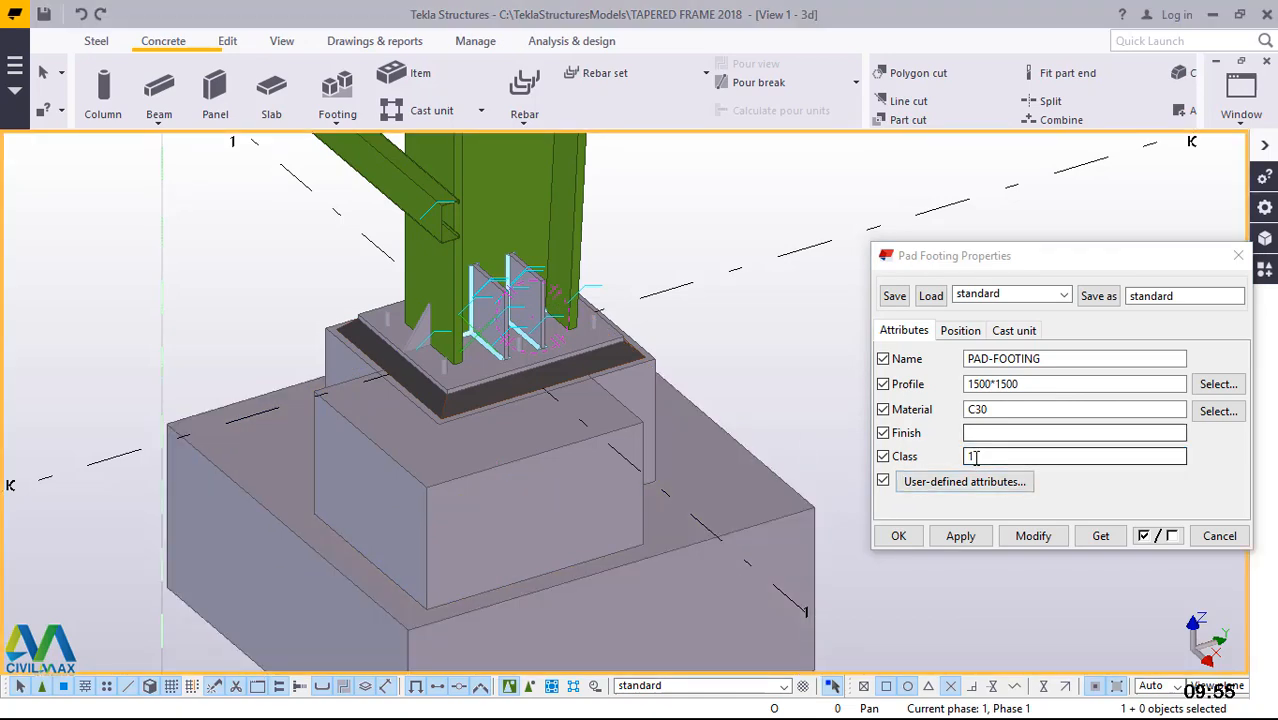
{"action": "left_click", "coordinate": [745, 490]}
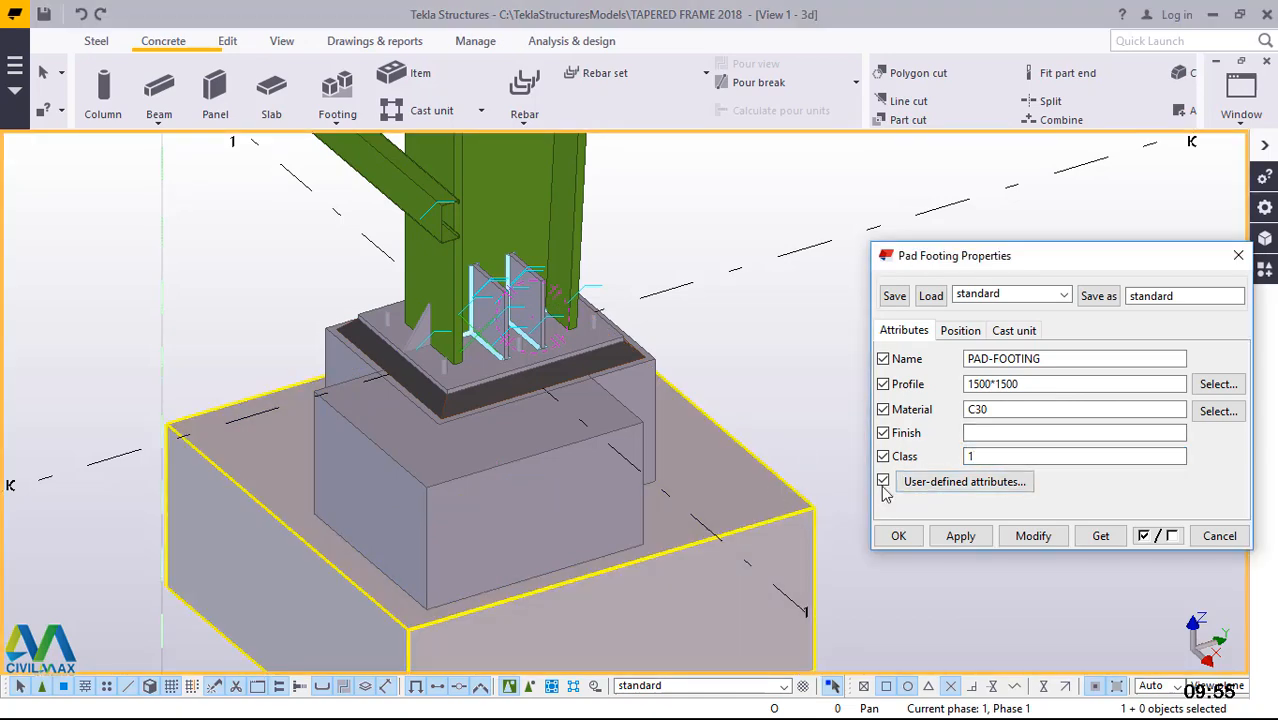
{"action": "double_click", "coordinate": [970, 456]}
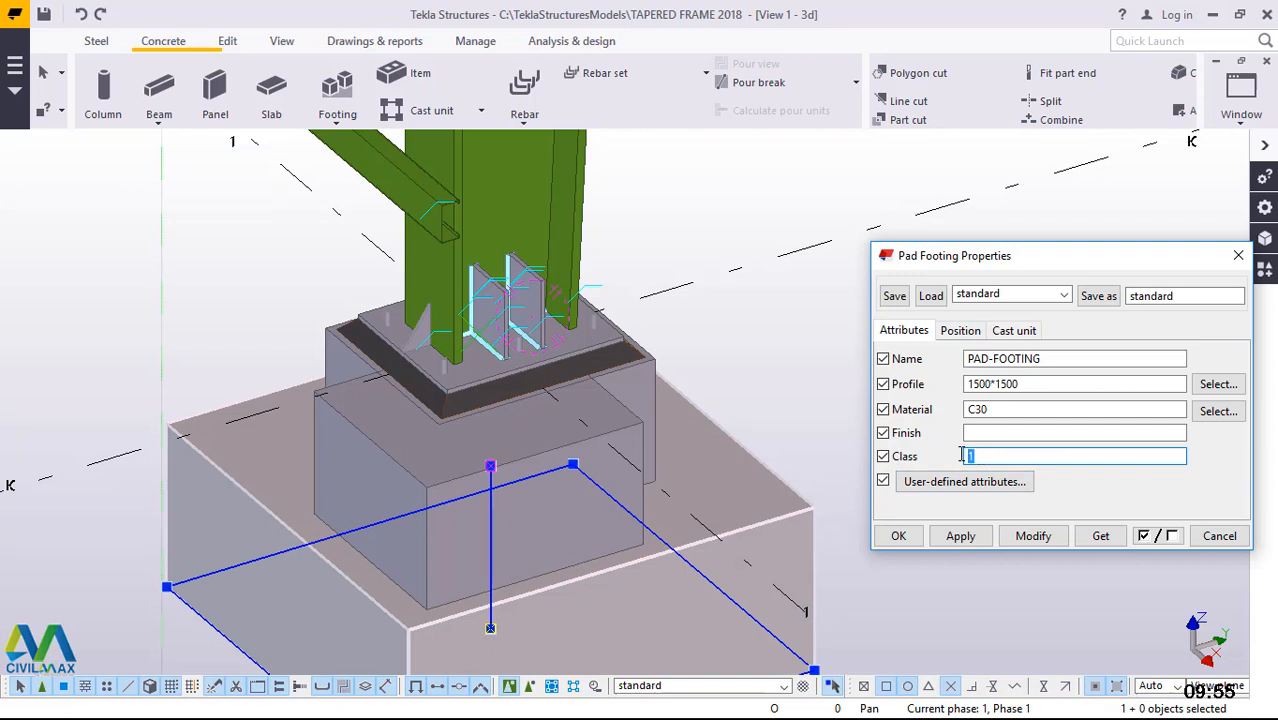
{"action": "type", "text": "3"}
{"action": "left_click", "coordinate": [1030, 536]}
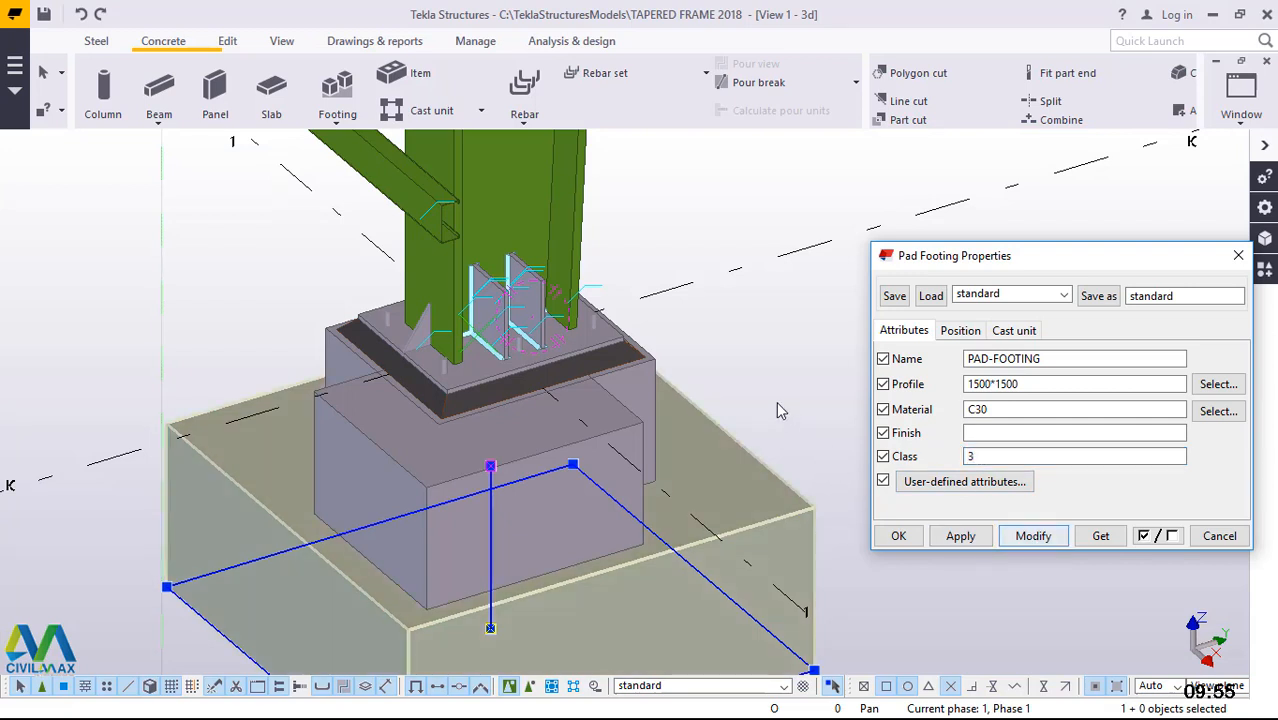
{"action": "left_click", "coordinate": [778, 405]}
{"action": "left_click", "coordinate": [791, 540]}
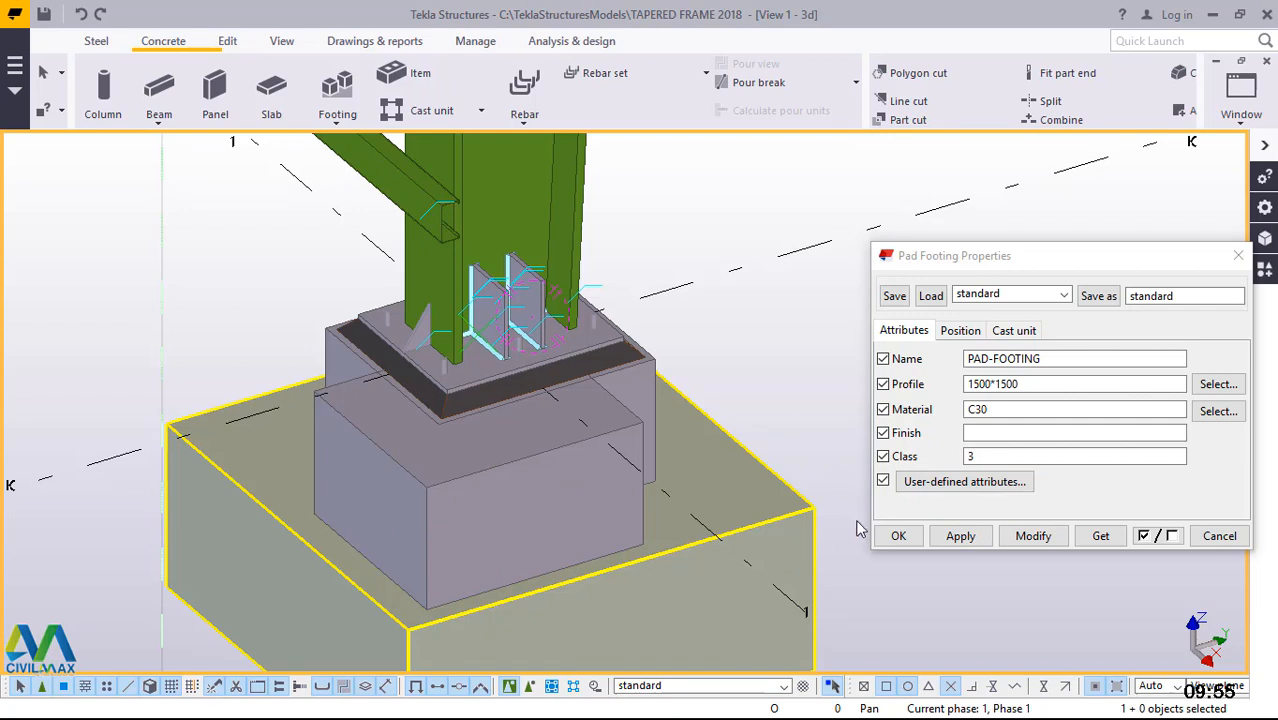
- Set the class of the pad footing at grid K-1 to 1 and apply the modification
{"action": "left_click_drag", "start_coordinate": [981, 458], "coordinate": [957, 458]}
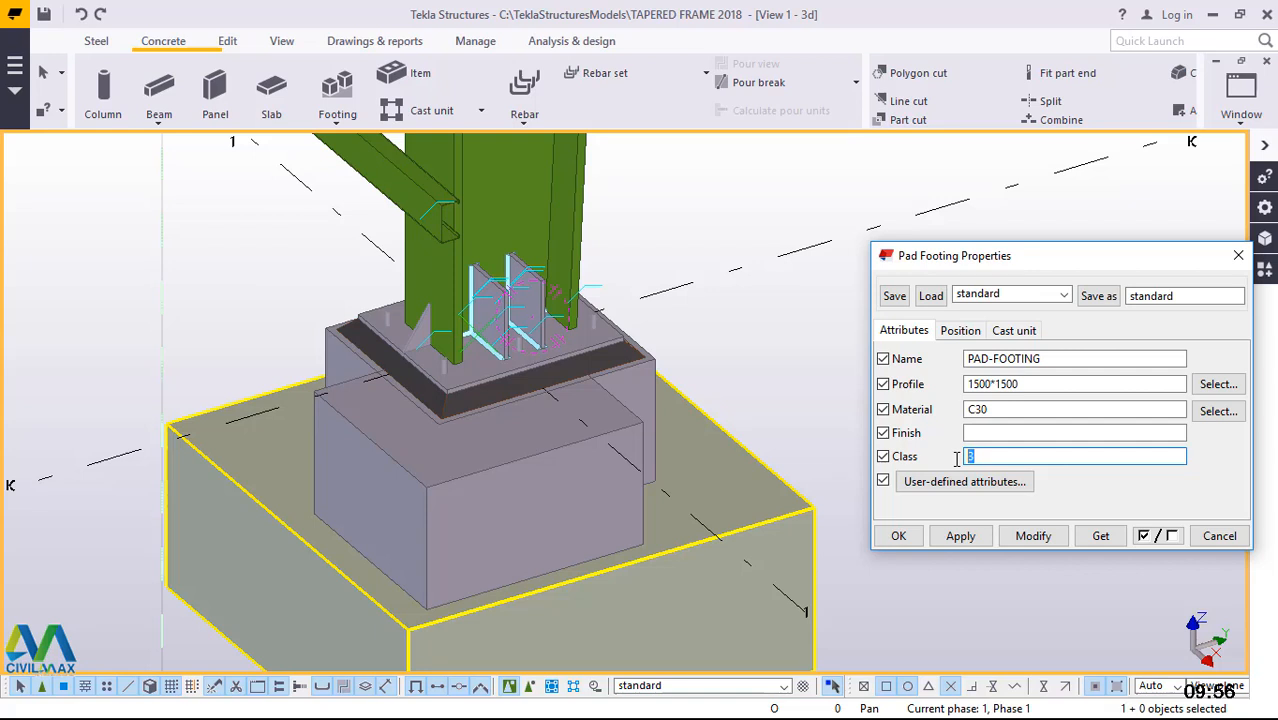
{"action": "type", "text": "1"}
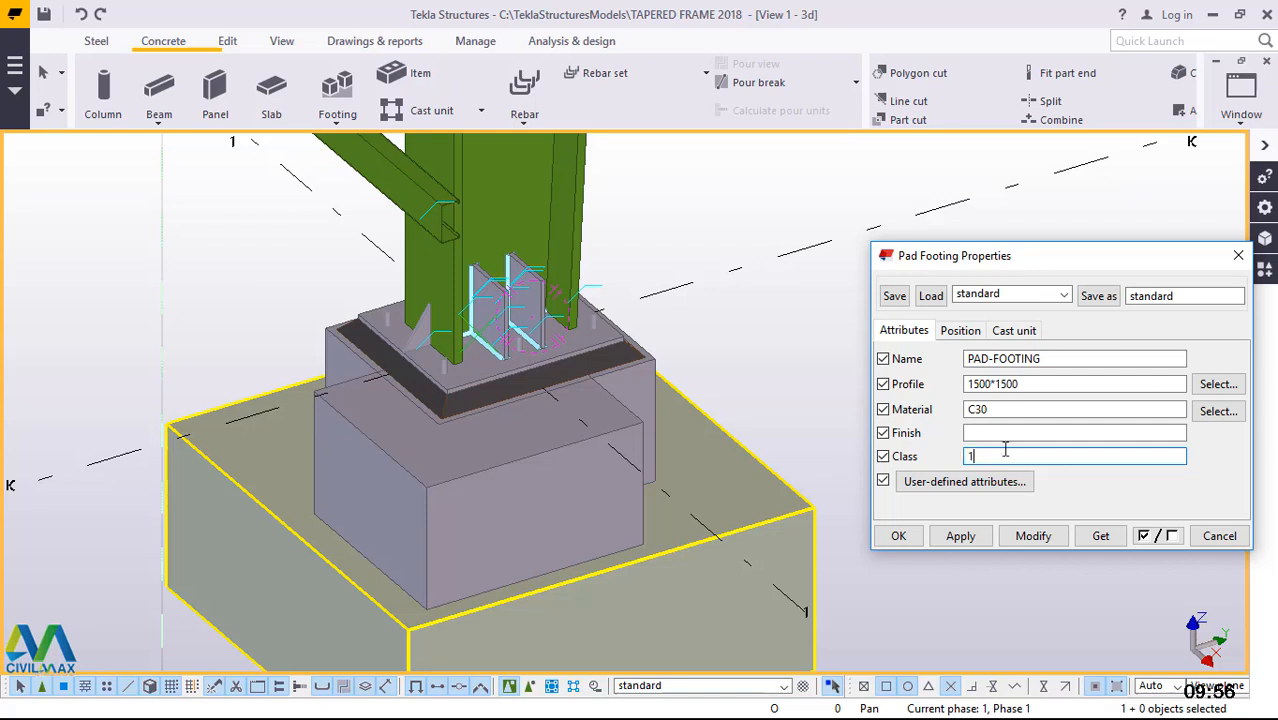
{"action": "left_click", "coordinate": [1027, 535]}
{"action": "left_click", "coordinate": [898, 536]}
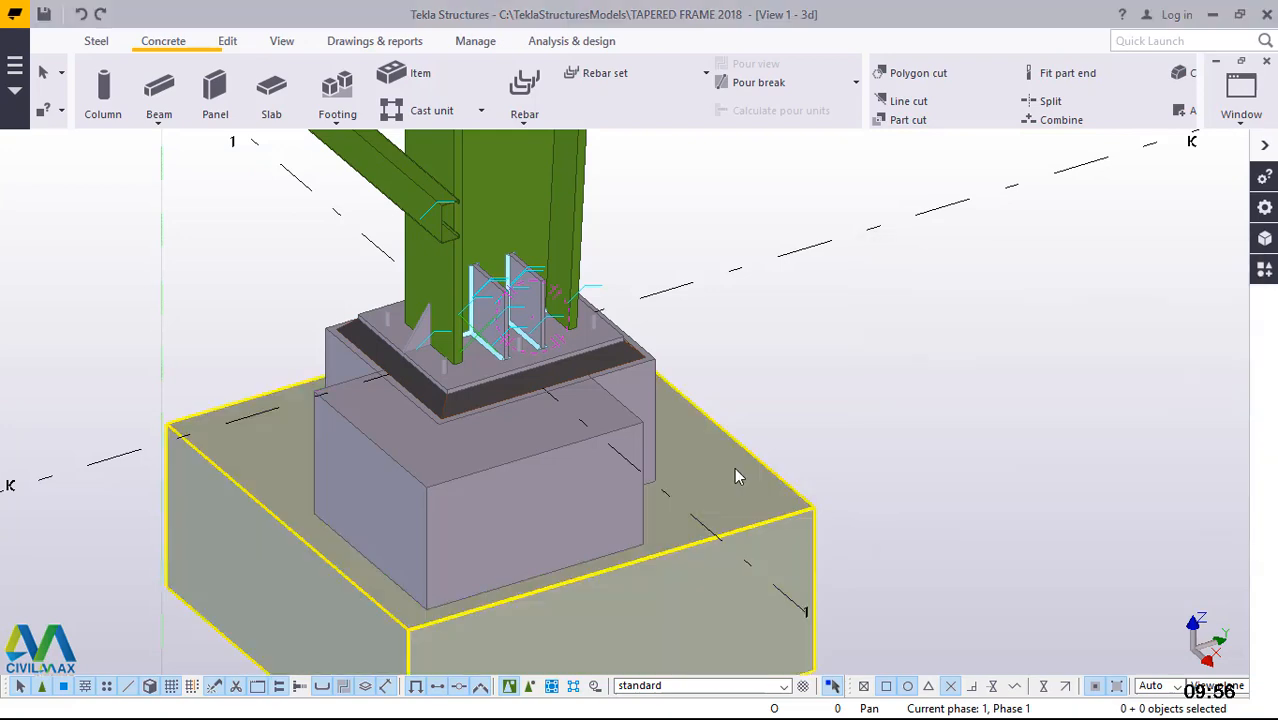
{"action": "double_click", "coordinate": [748, 467]}
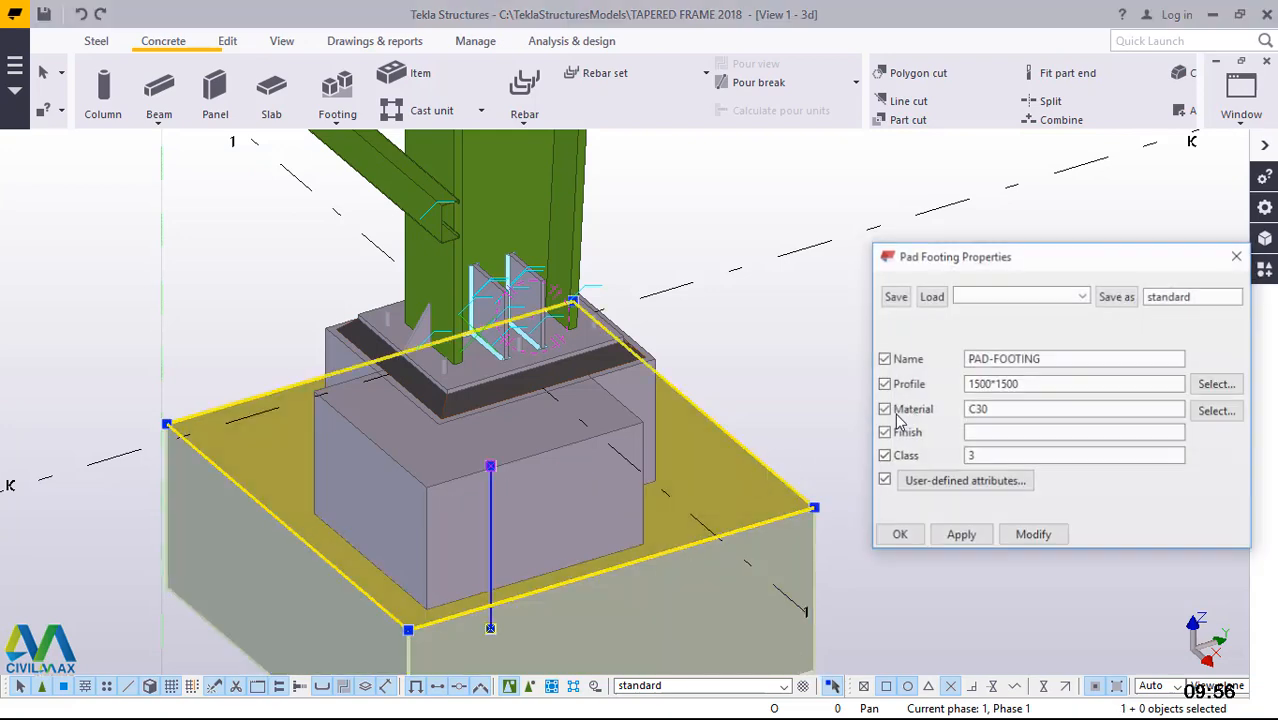
{"action": "left_click_drag", "start_coordinate": [986, 459], "coordinate": [940, 459]}
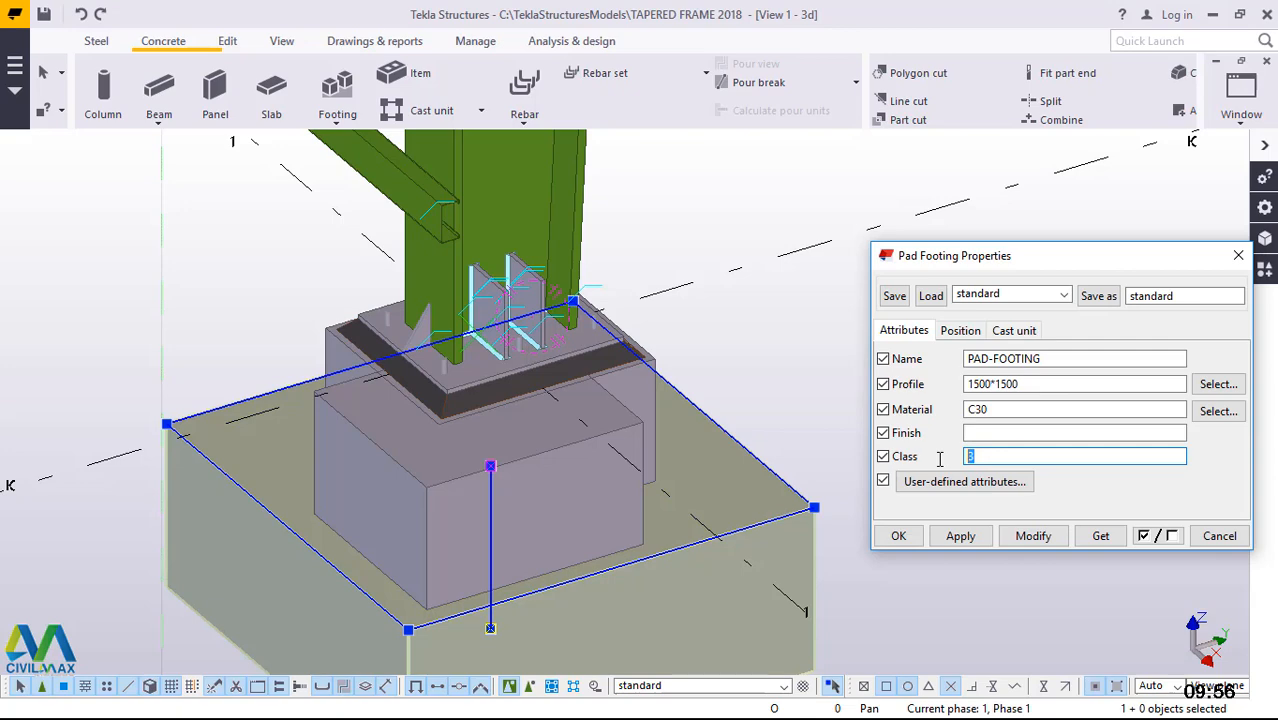
{"action": "type", "text": "1"}
{"action": "left_click", "coordinate": [1040, 536]}
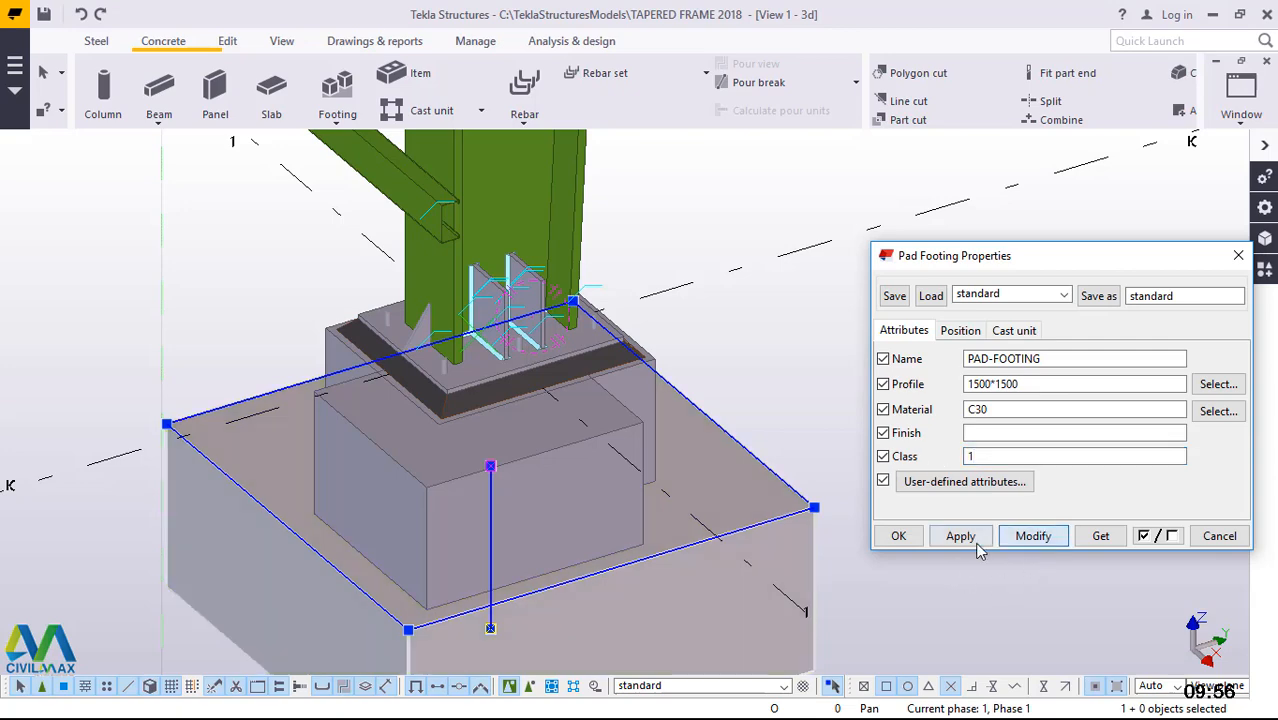
{"action": "left_click", "coordinate": [960, 536]}
{"action": "left_click", "coordinate": [896, 535]}
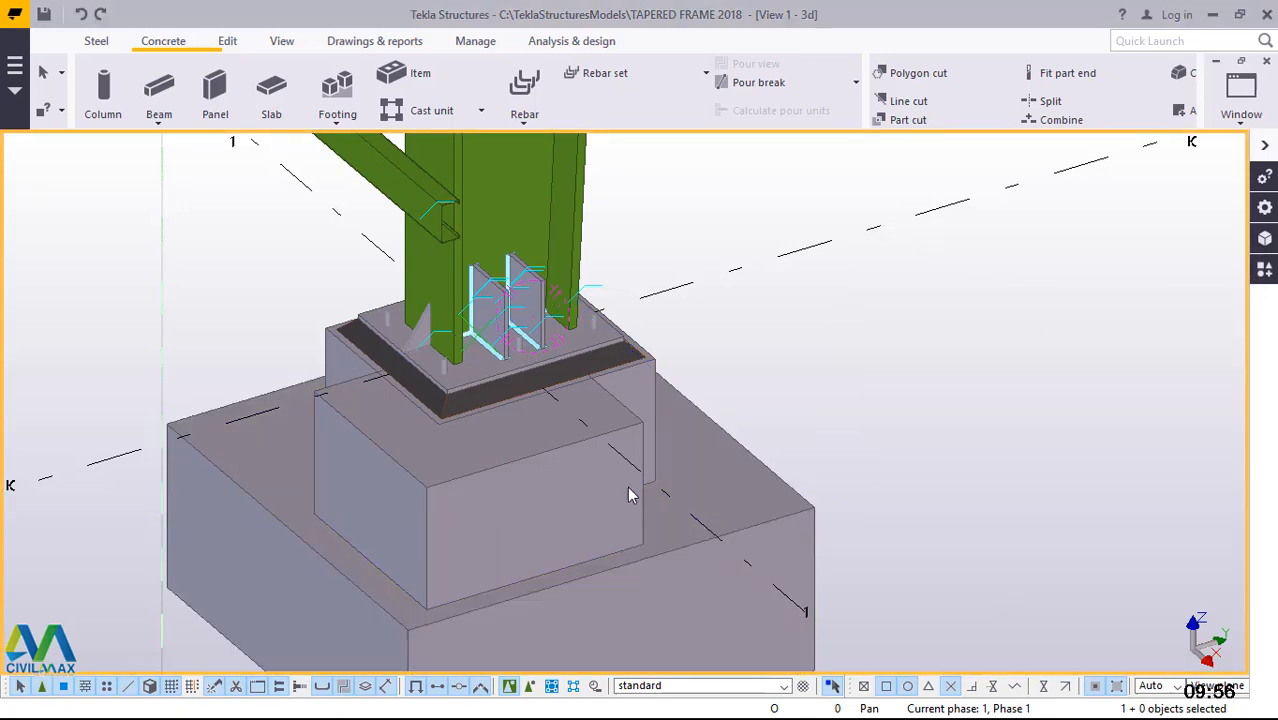
- Delete the extra concrete column placed at the steel column's base on grid K-1
{"action": "left_click", "coordinate": [597, 494]}
{"action": "key", "text": "Escape"}
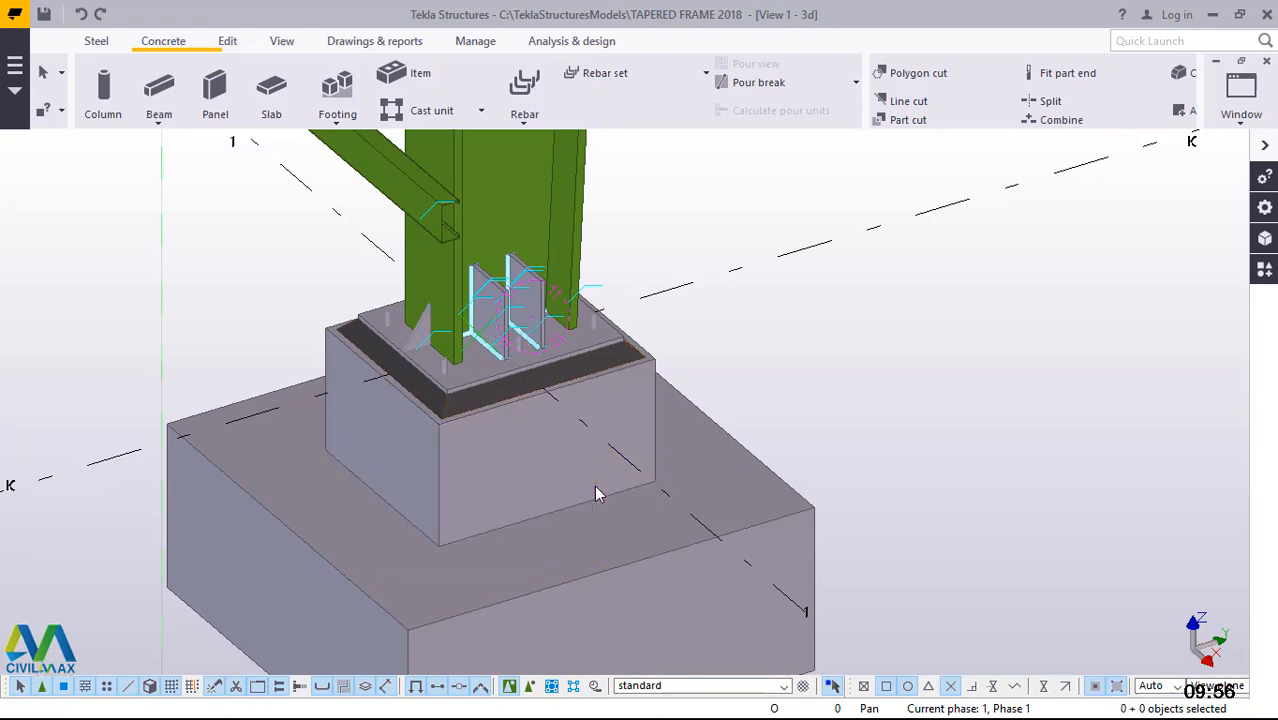
- Examine the pad footings and pedestals along grid 1 and at the column base on grid K-1
{"action": "left_click", "coordinate": [521, 545]}
{"action": "scroll", "coordinate": [515, 554], "scroll_direction": "down", "scroll_amount": 1}
{"action": "scroll", "coordinate": [520, 578], "scroll_direction": "down", "scroll_amount": 3}
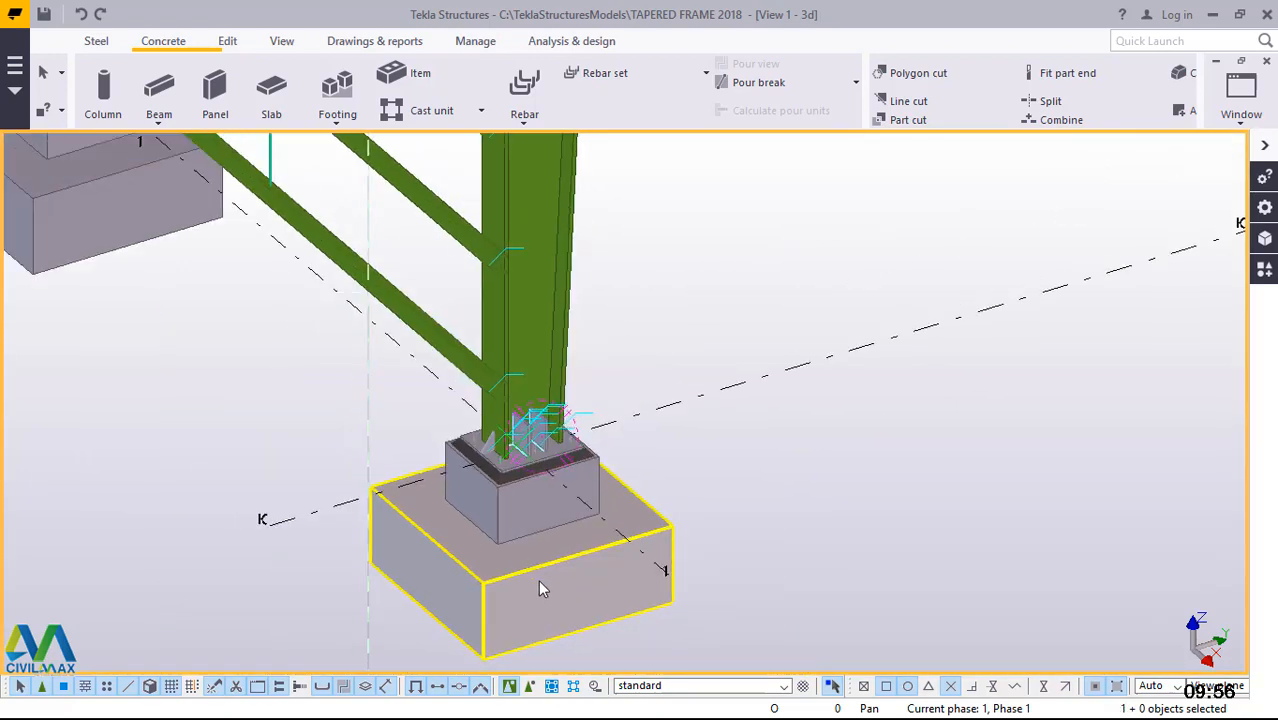
{"action": "scroll", "coordinate": [640, 580], "scroll_direction": "down", "scroll_amount": 2}
{"action": "scroll", "coordinate": [600, 585], "scroll_direction": "down", "scroll_amount": 2}
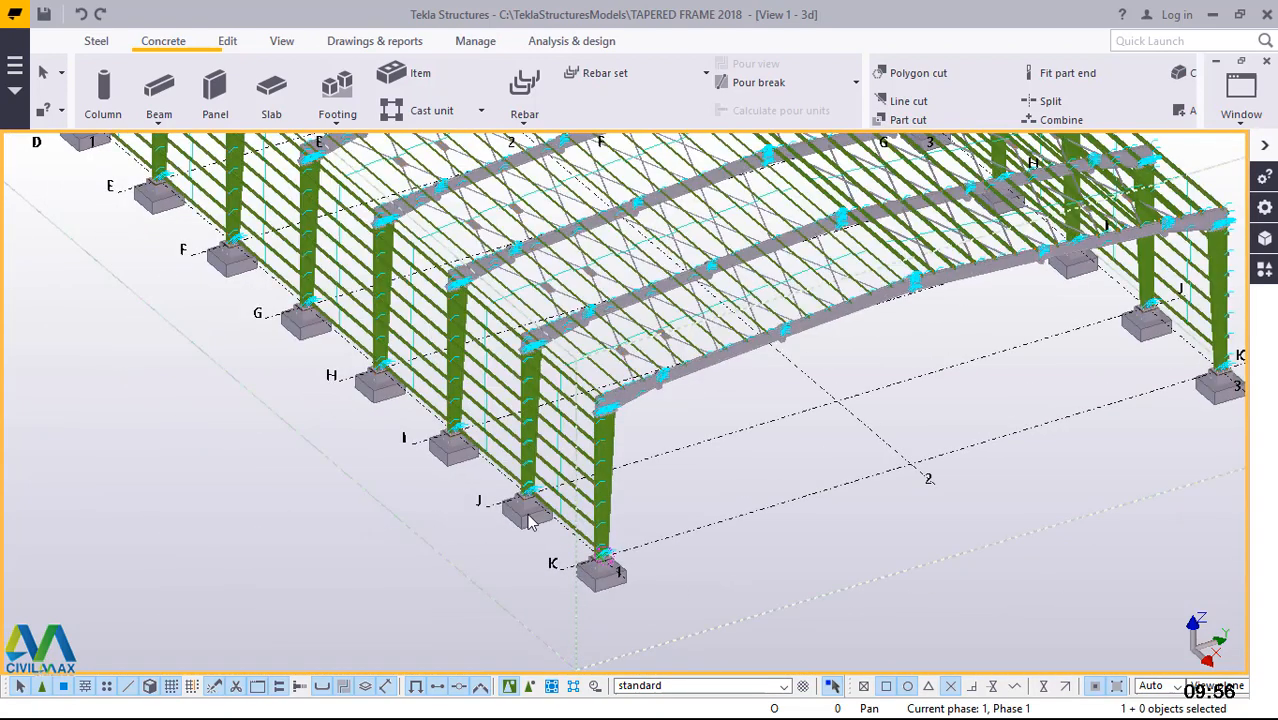
{"action": "scroll", "coordinate": [575, 500], "scroll_direction": "up", "scroll_amount": 5}
{"action": "scroll", "coordinate": [575, 497], "scroll_direction": "down", "scroll_amount": 3}
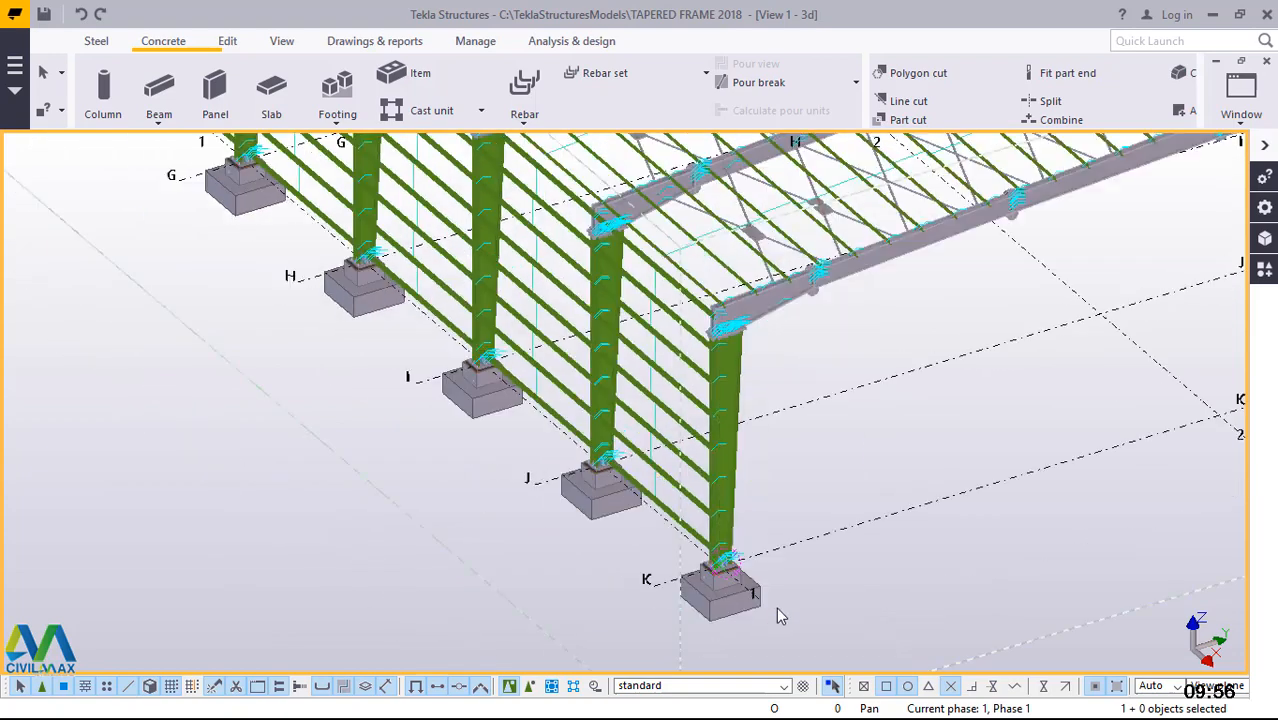
{"action": "scroll", "coordinate": [745, 610], "scroll_direction": "up", "scroll_amount": 5}
{"action": "scroll", "coordinate": [735, 597], "scroll_direction": "up", "scroll_amount": 4}
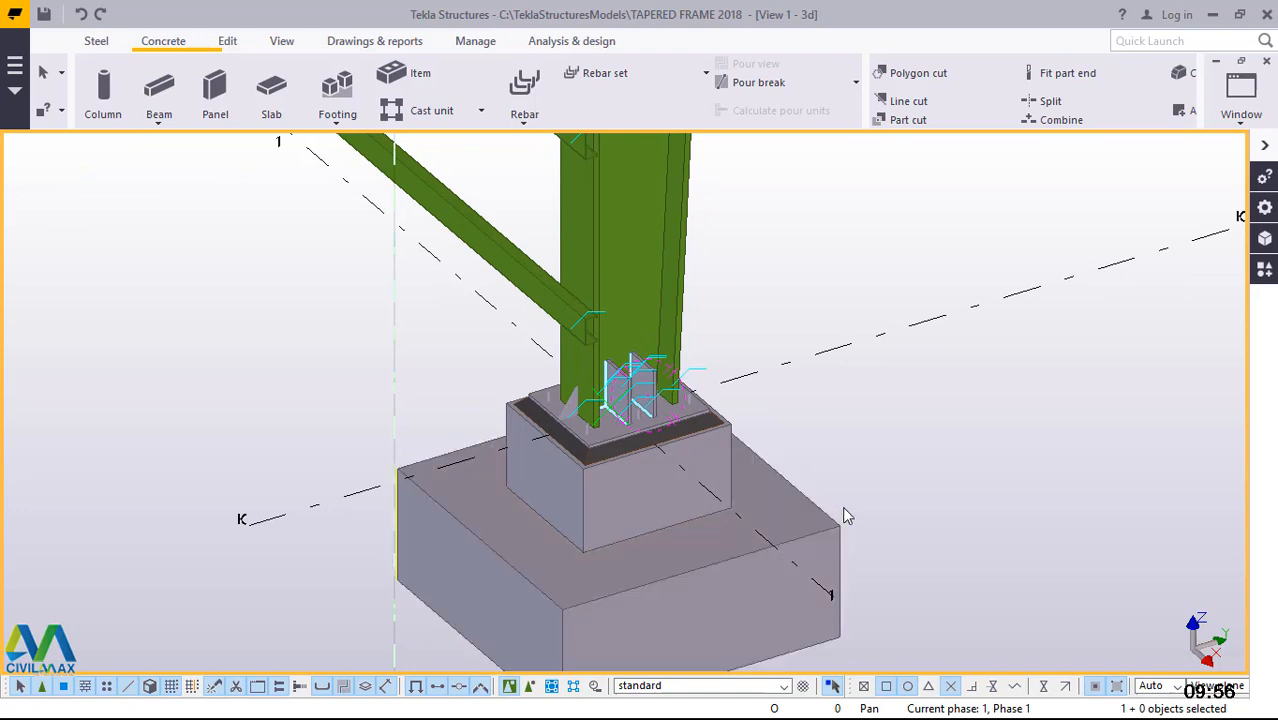
- Select the pedestal and pad footing at grid K-1 together and clear the selection
{"action": "left_click", "coordinate": [712, 606]}
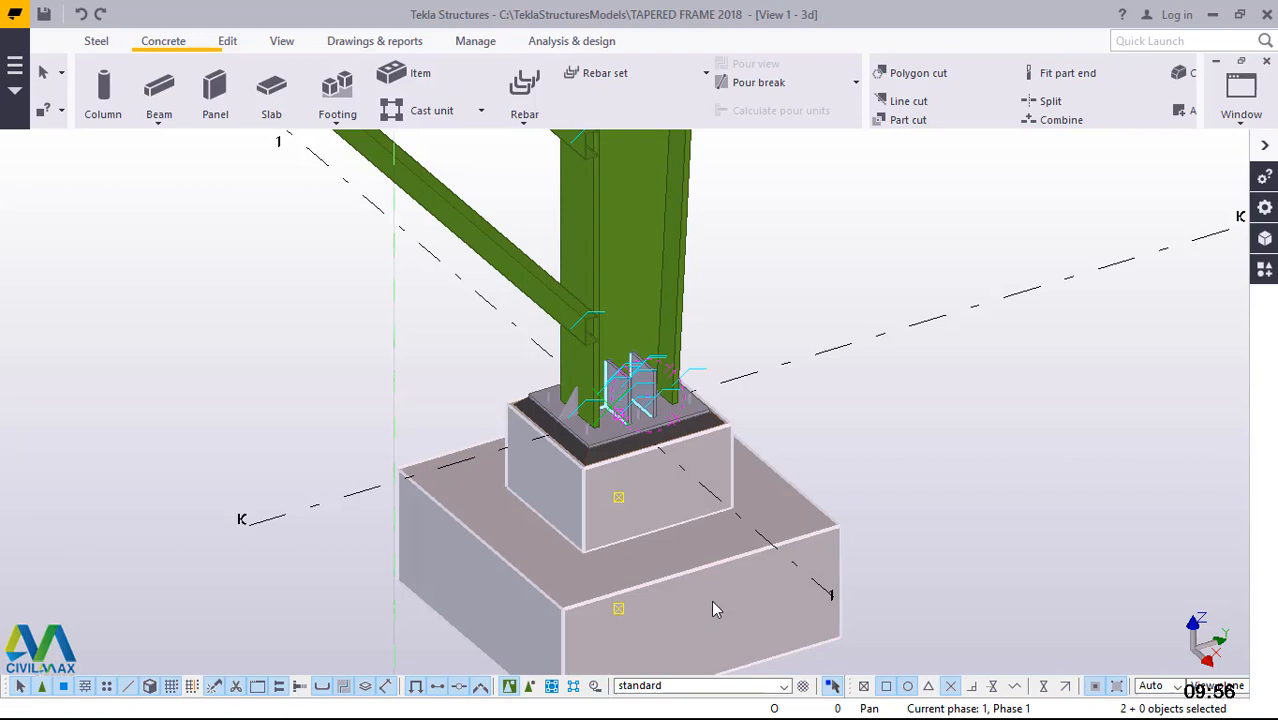
{"action": "left_click", "coordinate": [1004, 405]}
{"action": "left_click", "coordinate": [628, 497]}
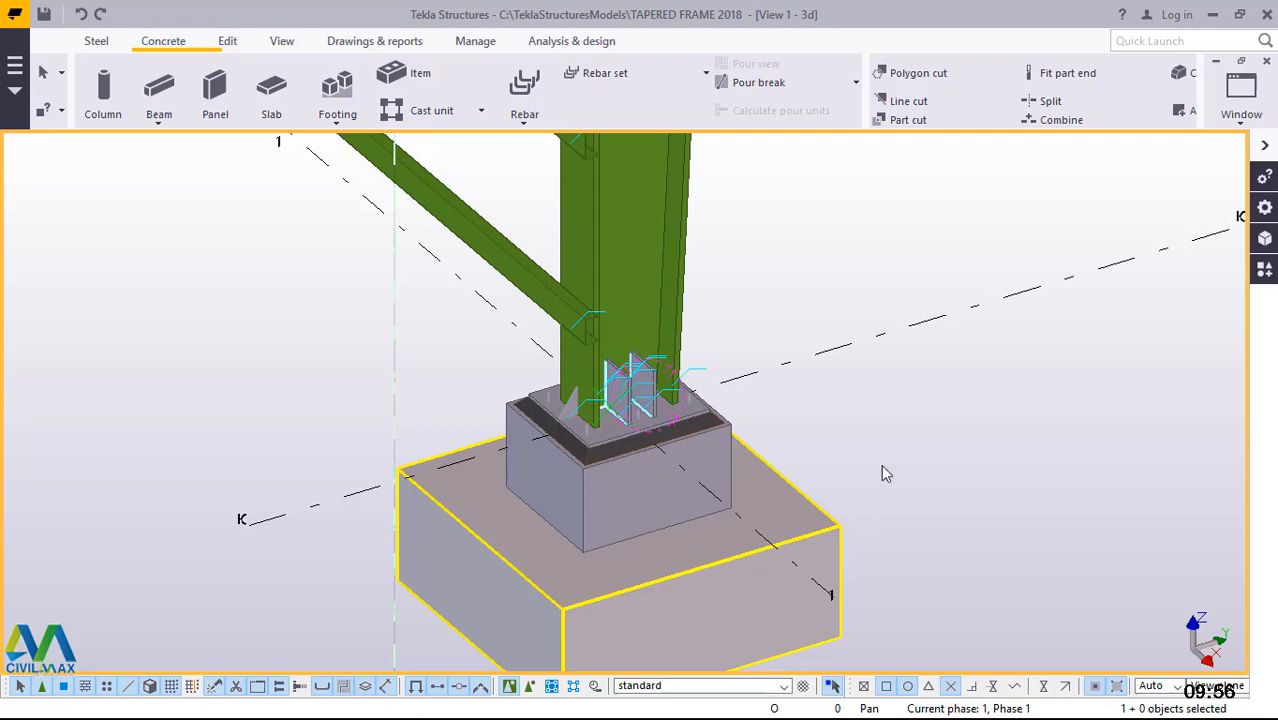
- Examine the footings across the whole tapered frame, switching the parts display to wireframe and back to rendered
{"action": "scroll", "coordinate": [579, 583], "scroll_direction": "down", "scroll_amount": 2}
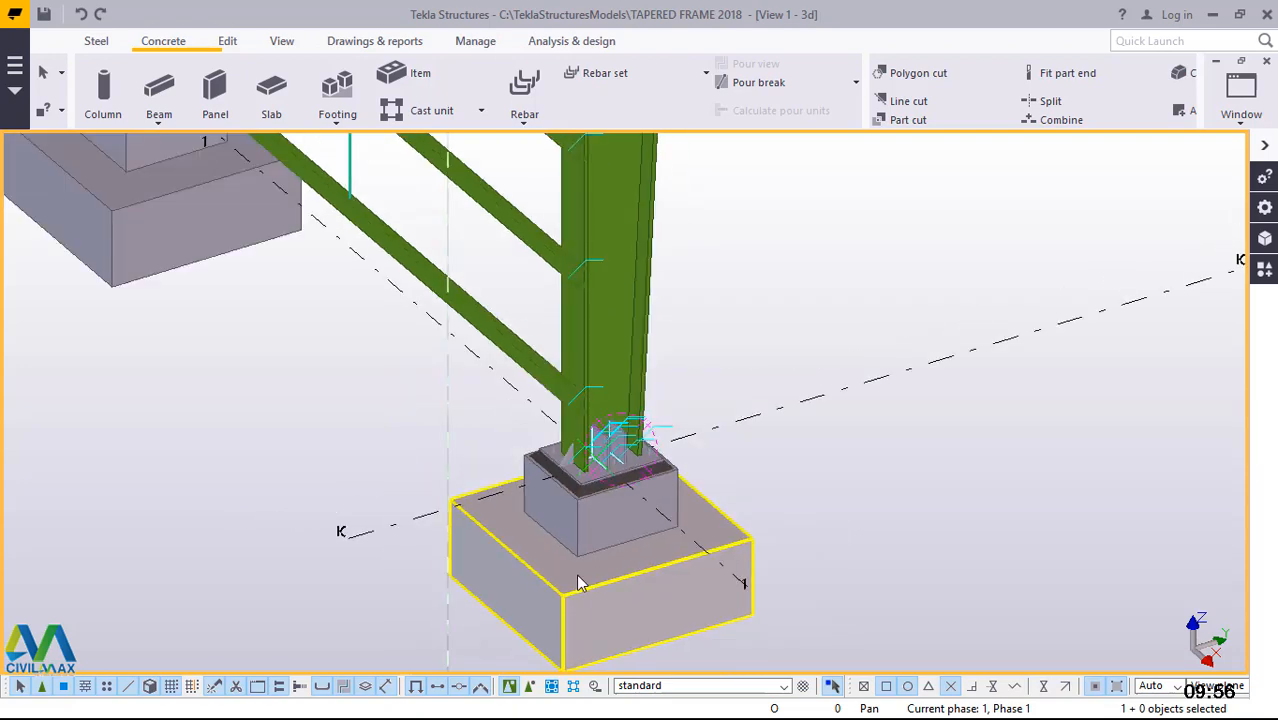
{"action": "scroll", "coordinate": [728, 600], "scroll_direction": "down", "scroll_amount": 5}
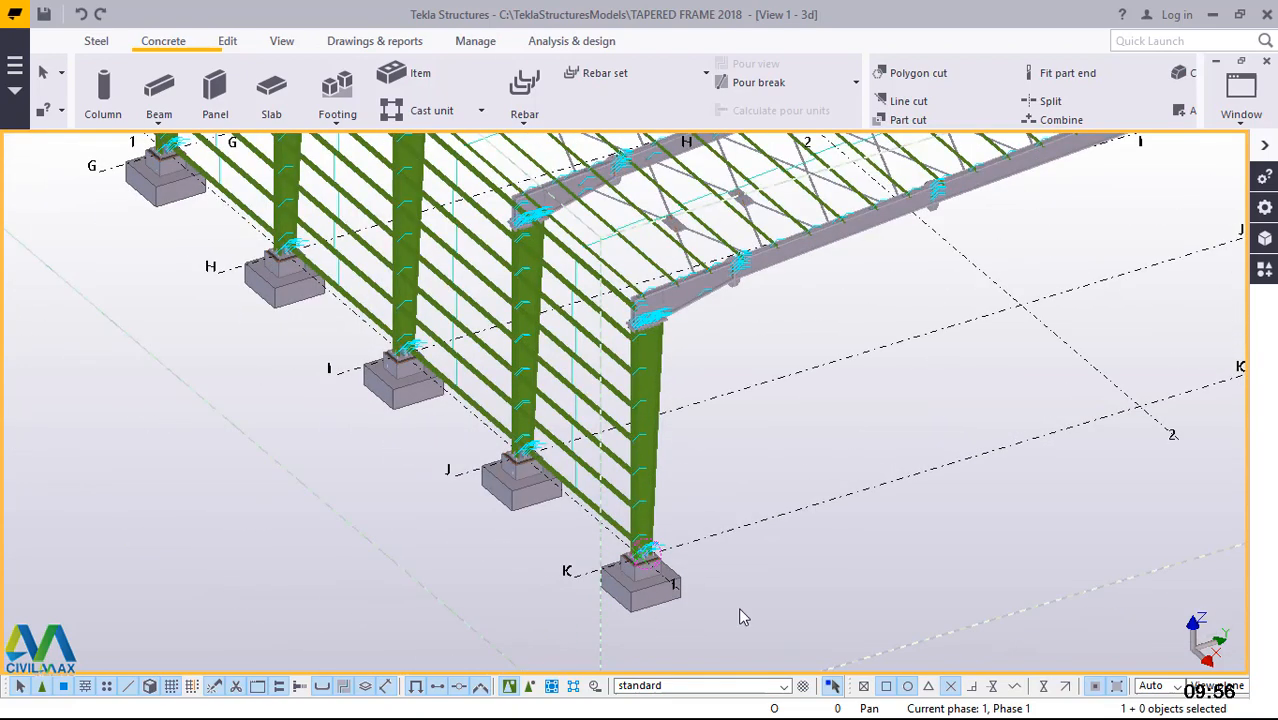
{"action": "scroll", "coordinate": [740, 607], "scroll_direction": "up", "scroll_amount": 1}
{"action": "scroll", "coordinate": [743, 615], "scroll_direction": "down", "scroll_amount": 2}
{"action": "scroll", "coordinate": [743, 615], "scroll_direction": "down", "scroll_amount": 2}
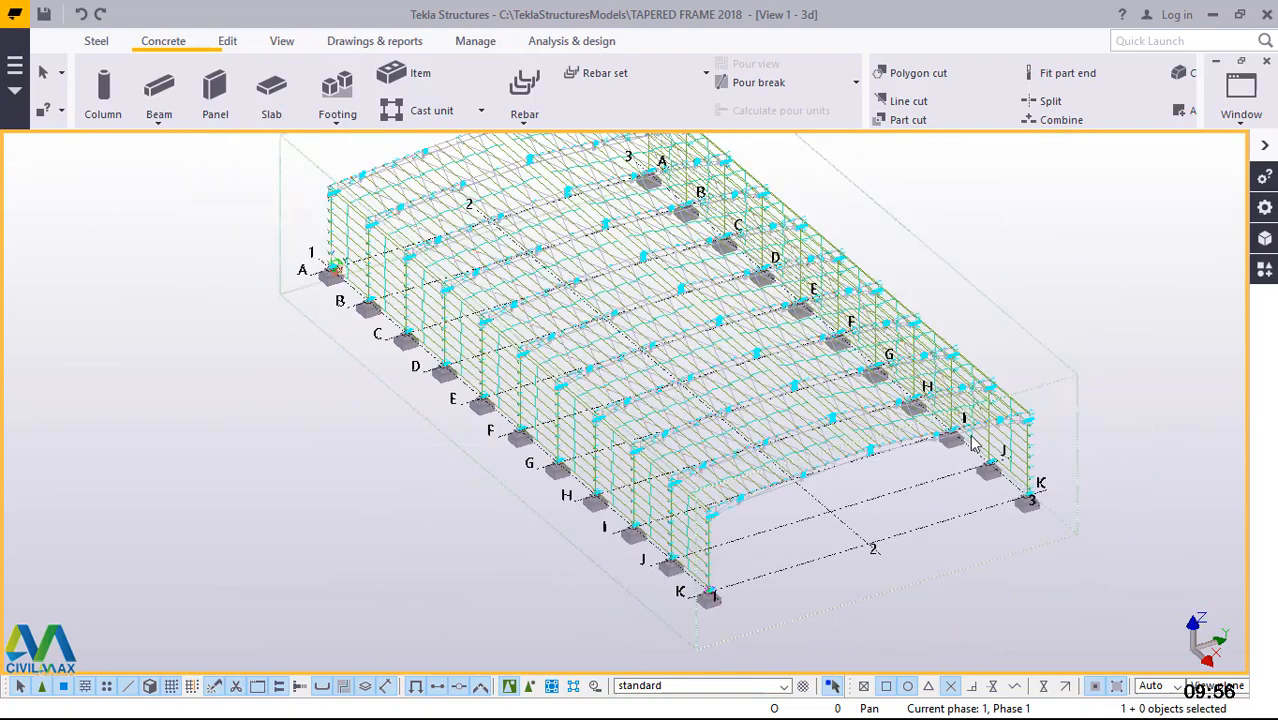
{"action": "scroll", "coordinate": [1023, 373], "scroll_direction": "up", "scroll_amount": 1}
{"action": "key", "text": "ctrl+1"}
{"action": "key", "text": "ctrl+4"}
{"action": "scroll", "coordinate": [778, 215], "scroll_direction": "up", "scroll_amount": 3}
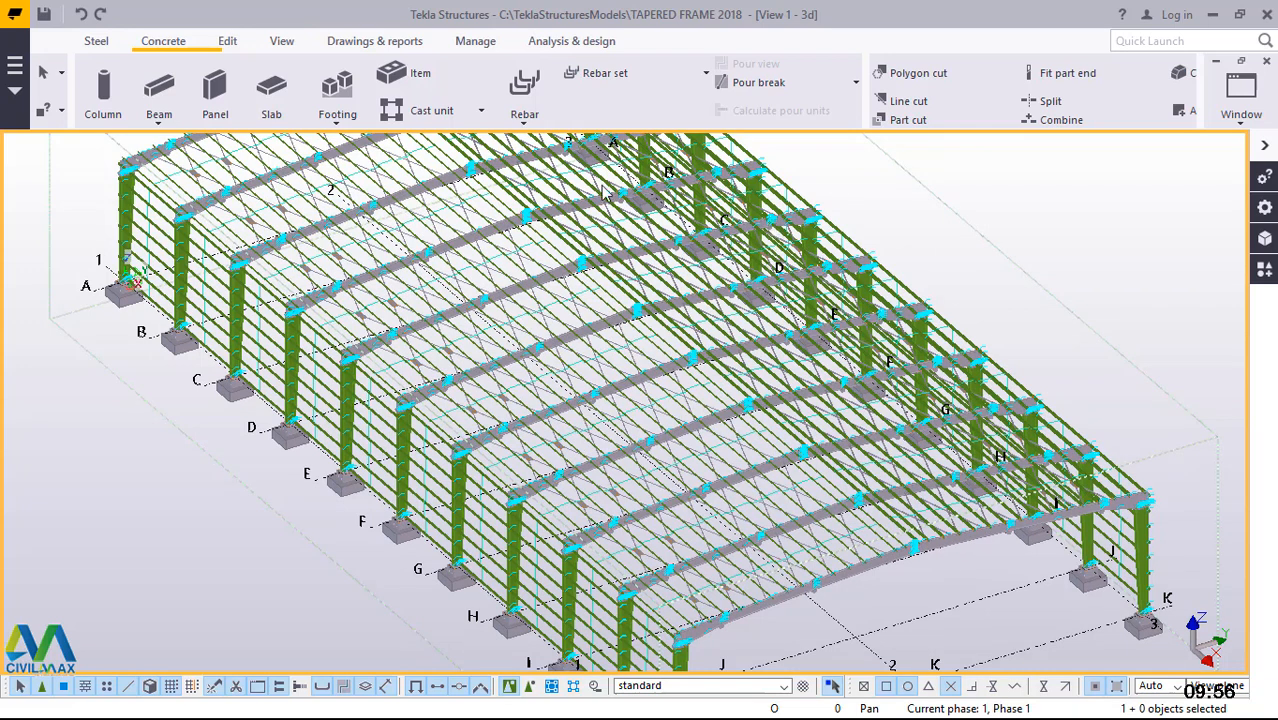
- Start a general arrangement drawing from the Steel-GA-ELEVATION master drawing in the Master Drawing Catalog and minimise the catalog
{"action": "left_click", "coordinate": [359, 47]}
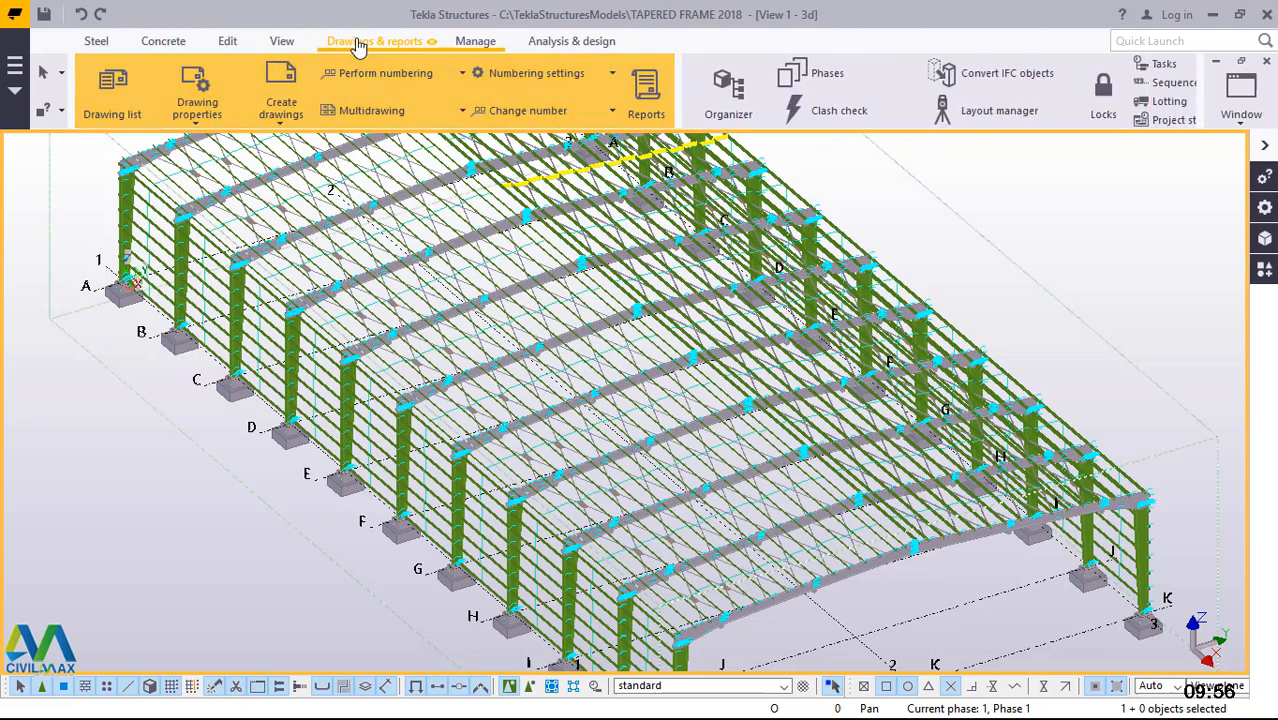
{"action": "left_click", "coordinate": [282, 120]}
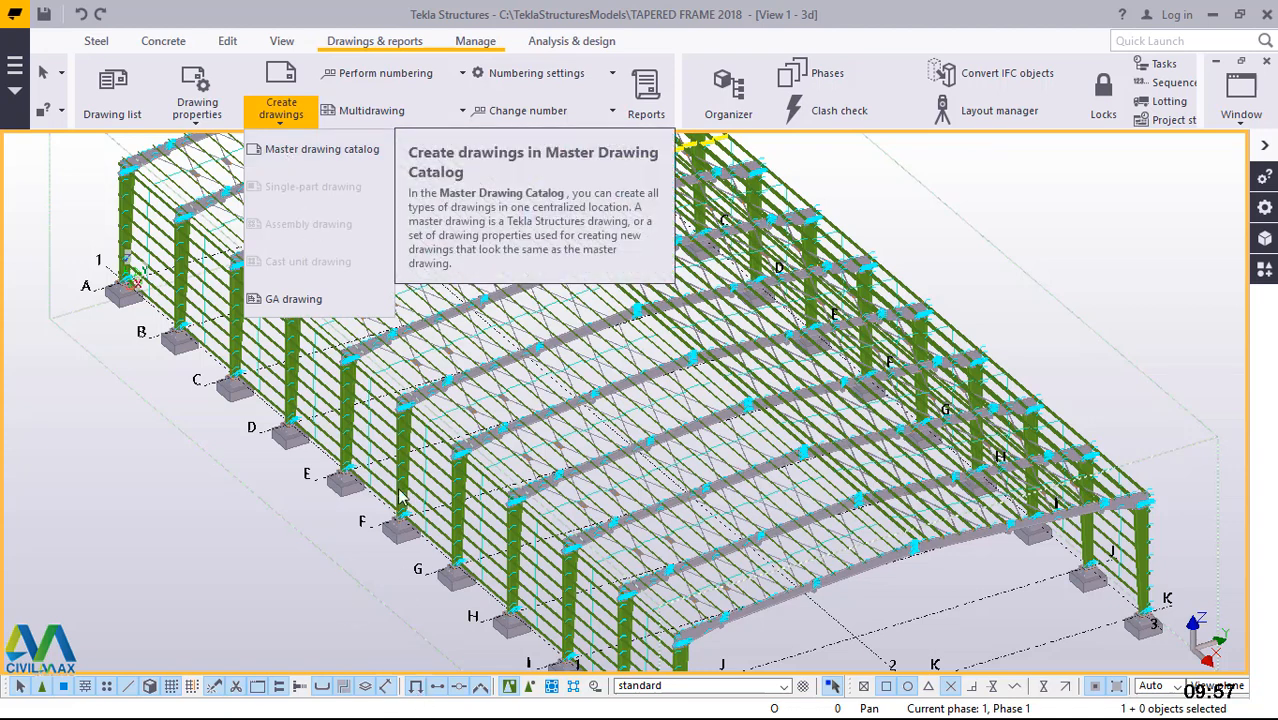
{"action": "left_click", "coordinate": [305, 150]}
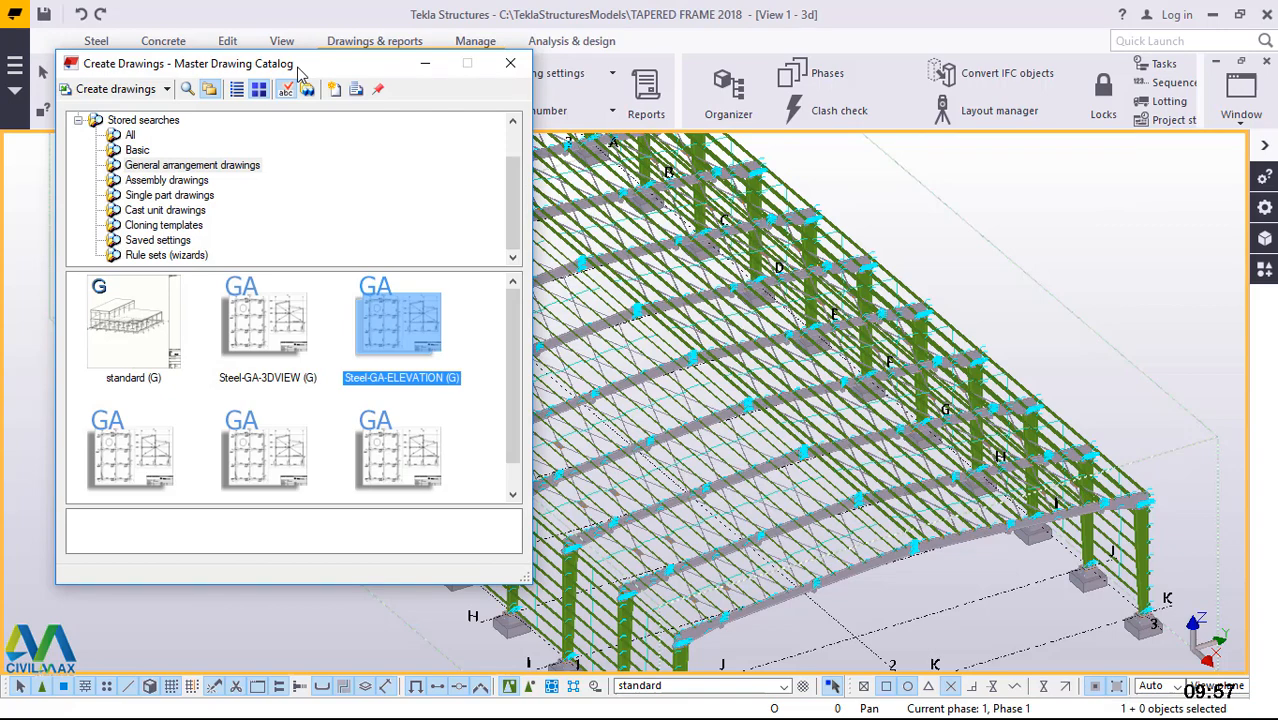
{"action": "mouse_move", "coordinate": [297, 75]}
{"action": "left_mouse_down"}
{"action": "mouse_move", "coordinate": [372, 168]}
{"action": "mouse_move", "coordinate": [712, 121]}
{"action": "left_mouse_up"}
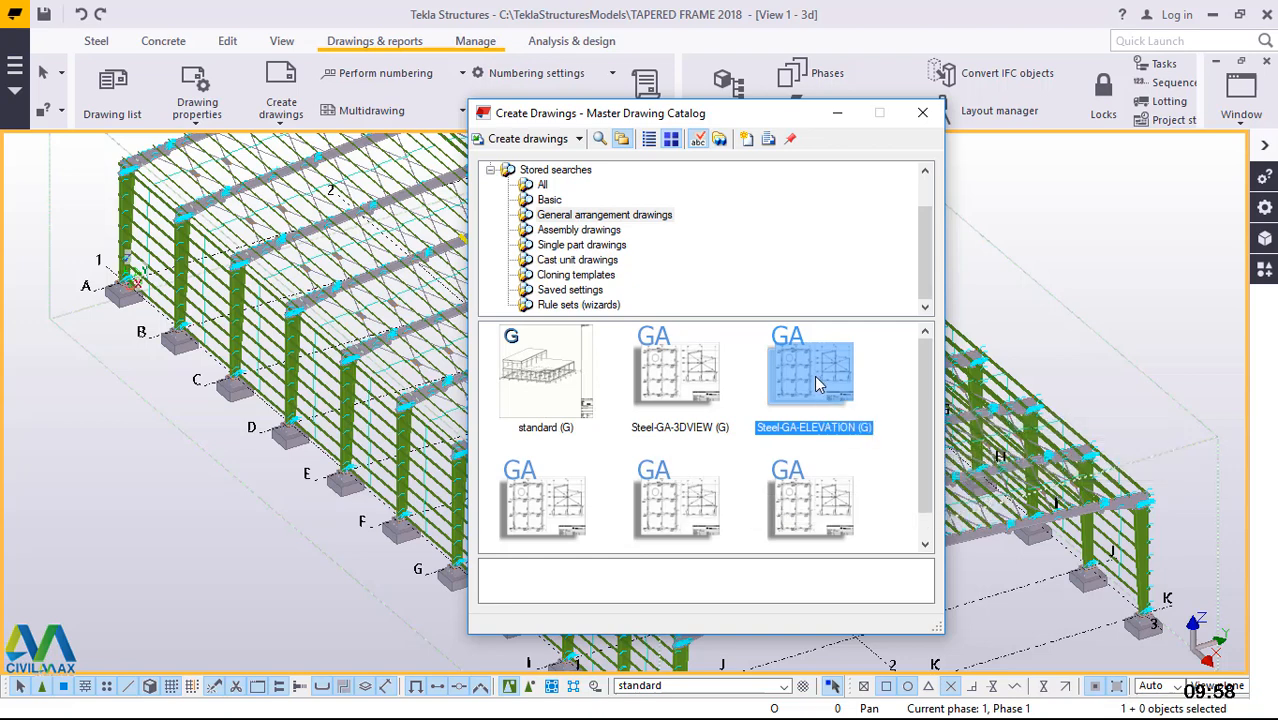
{"action": "left_click", "coordinate": [582, 141]}
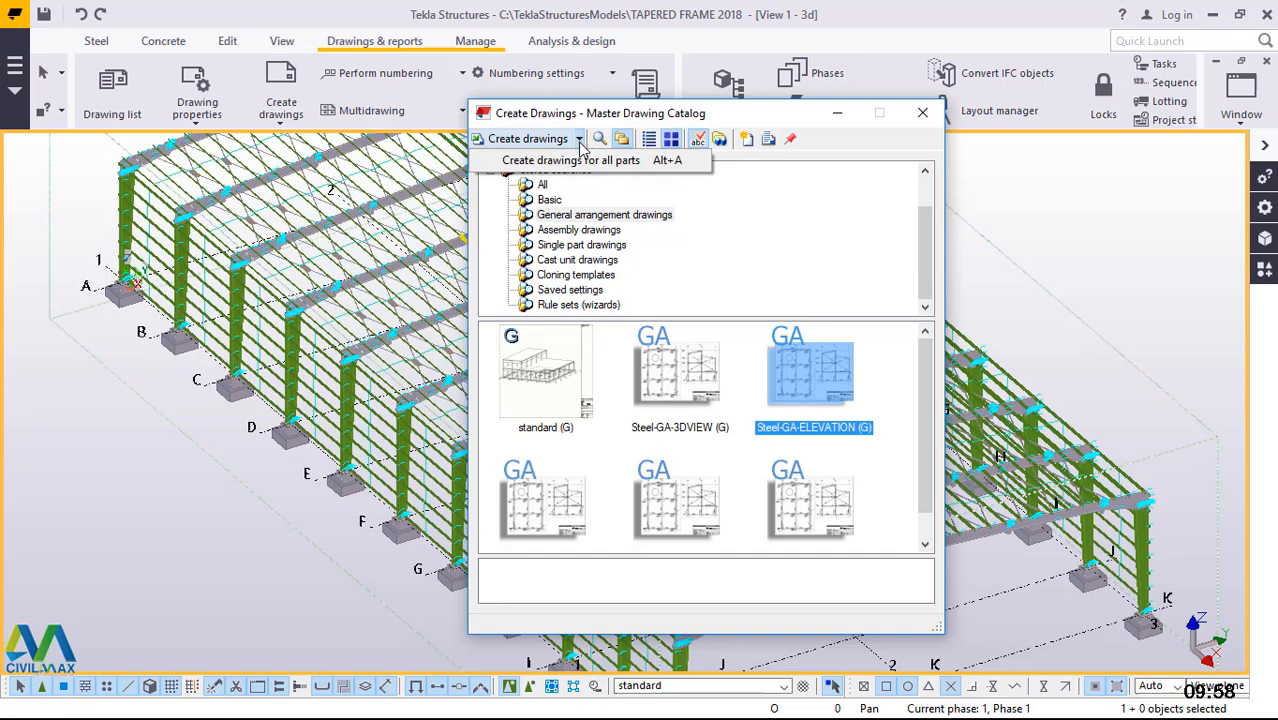
{"action": "left_click", "coordinate": [580, 143]}
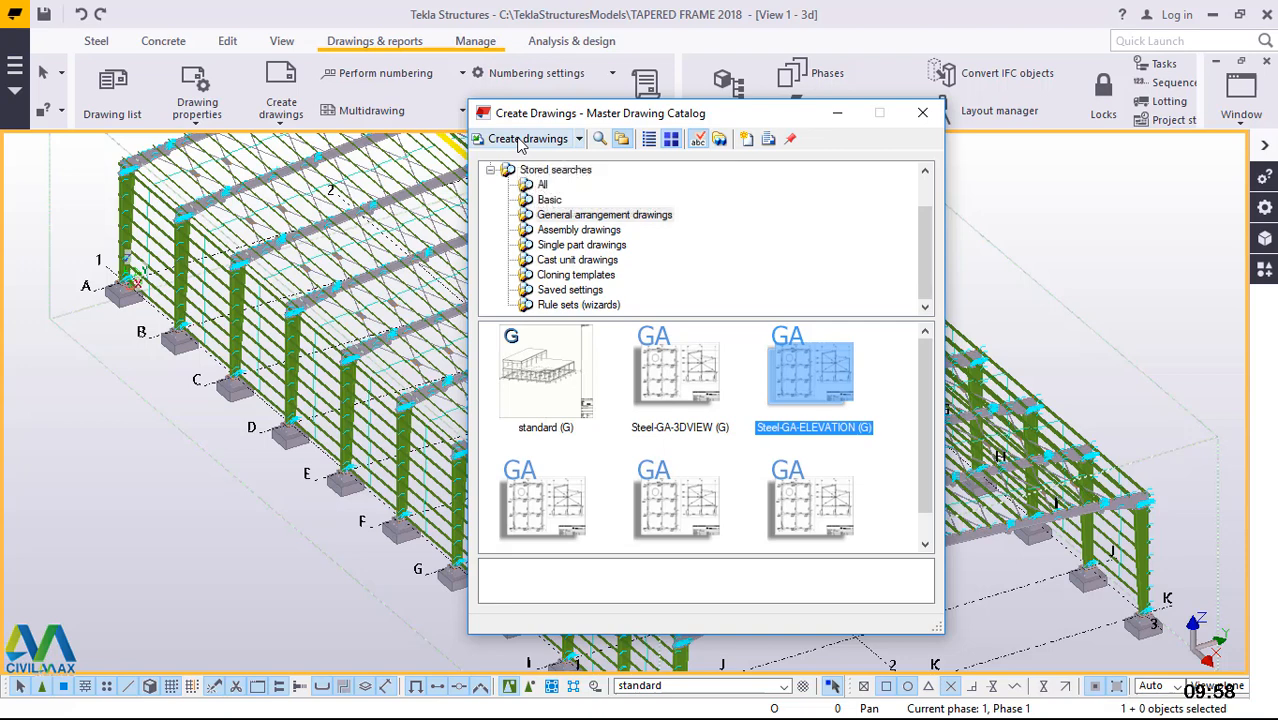
{"action": "left_click", "coordinate": [518, 140]}
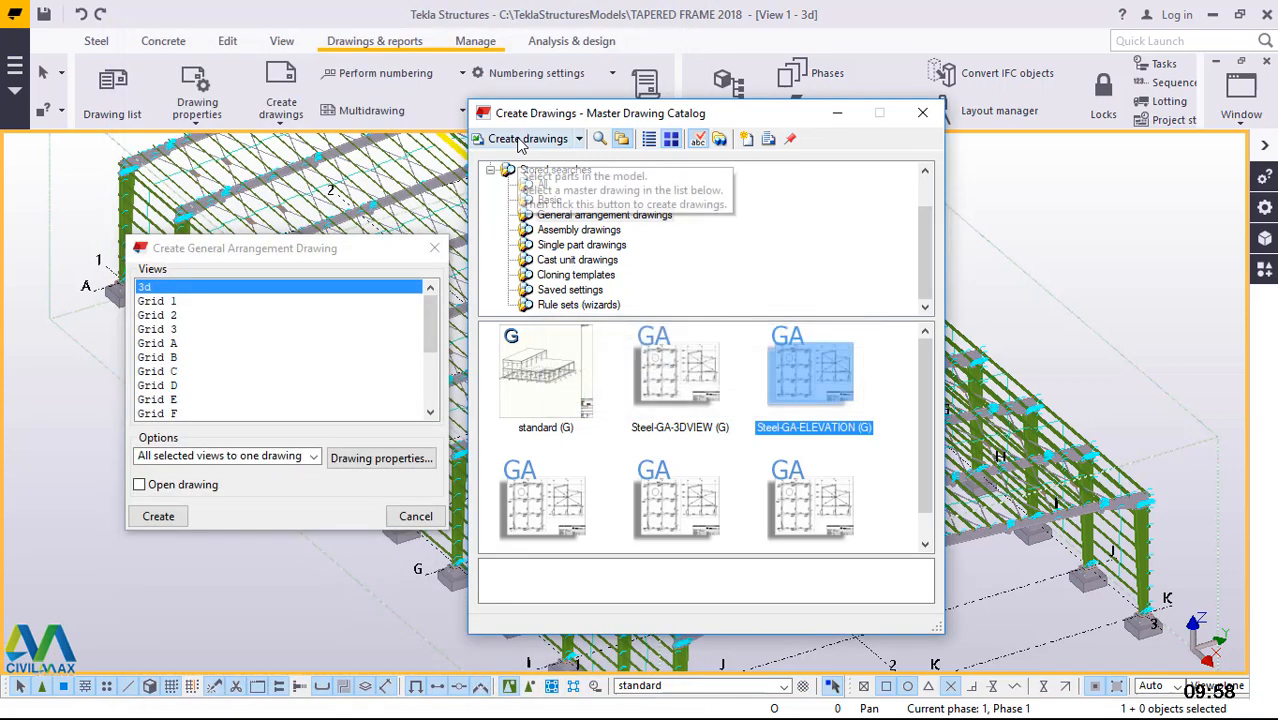
{"action": "left_click", "coordinate": [839, 115]}
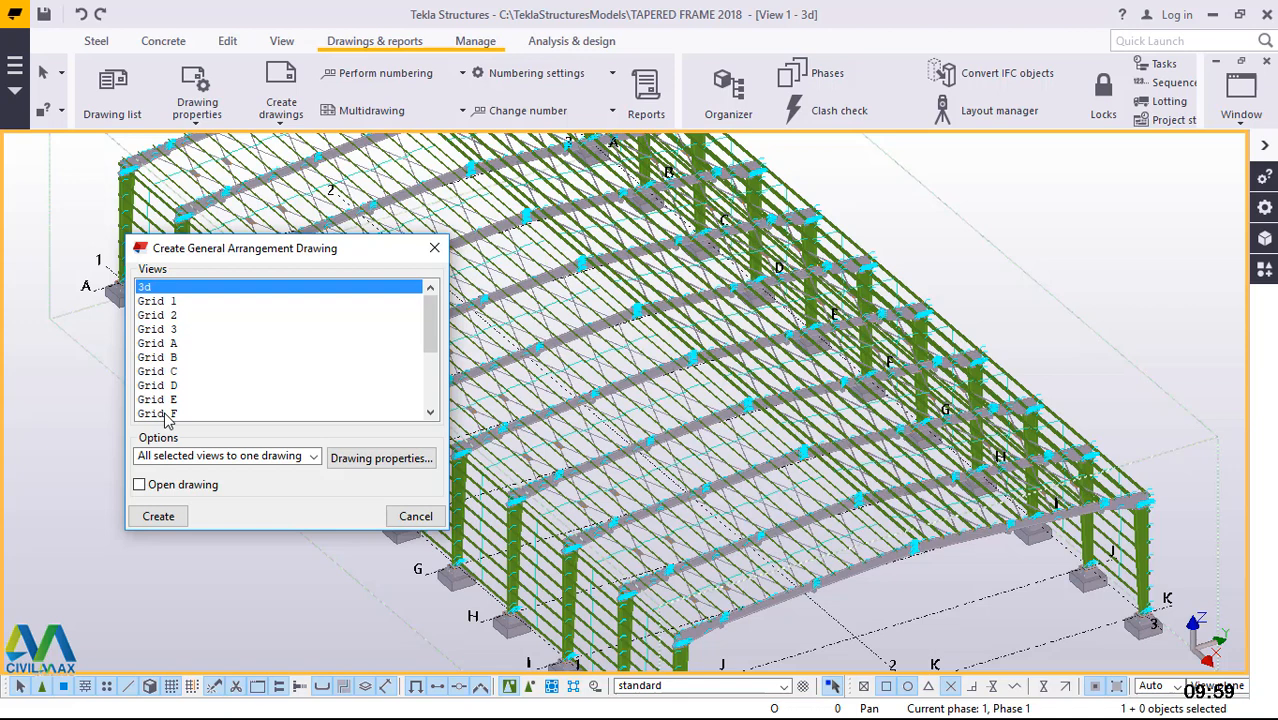
- Create the general arrangement drawing from the Grid 1 view and close the creation dialog
{"action": "left_click", "coordinate": [164, 303]}
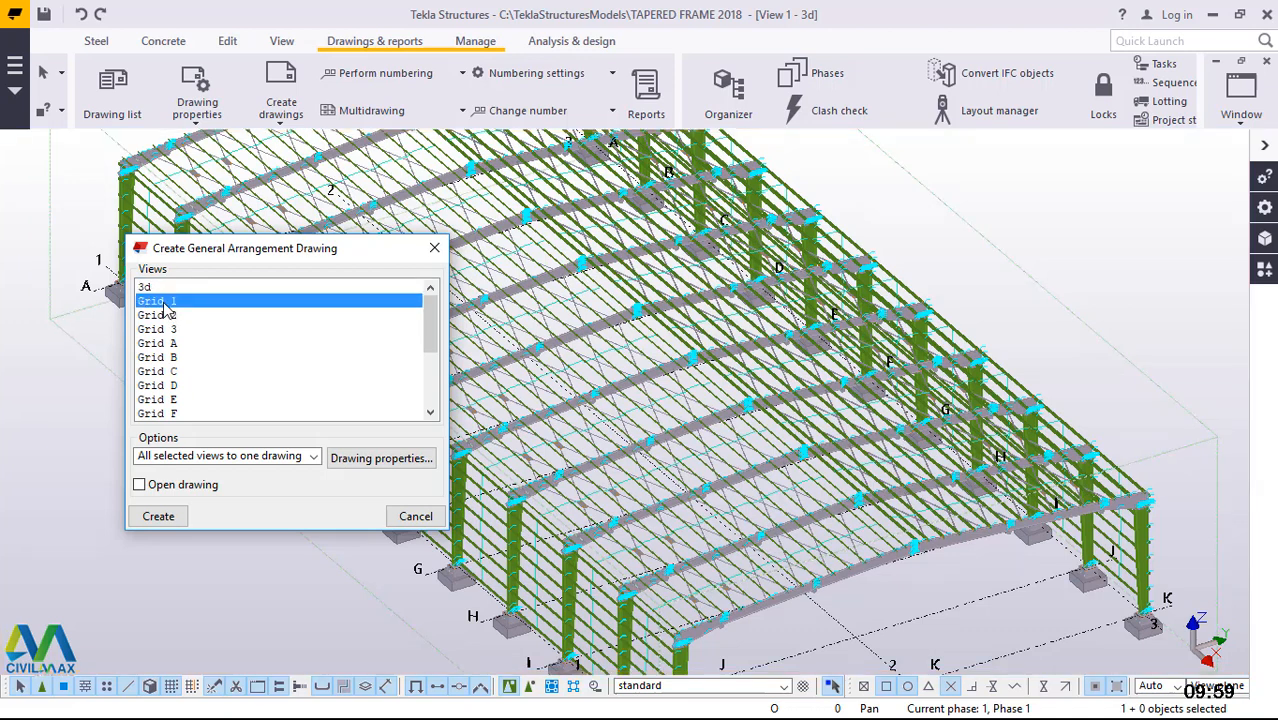
{"action": "left_click", "coordinate": [158, 516]}
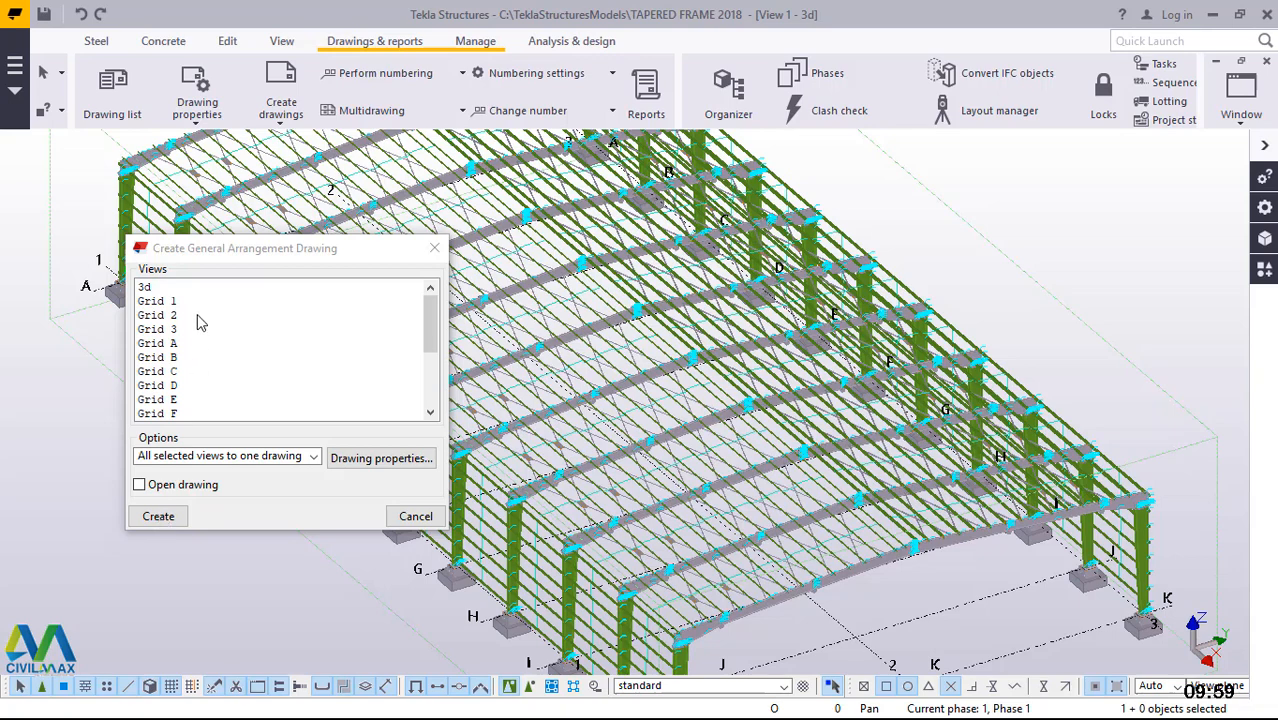
{"action": "left_click", "coordinate": [415, 520]}
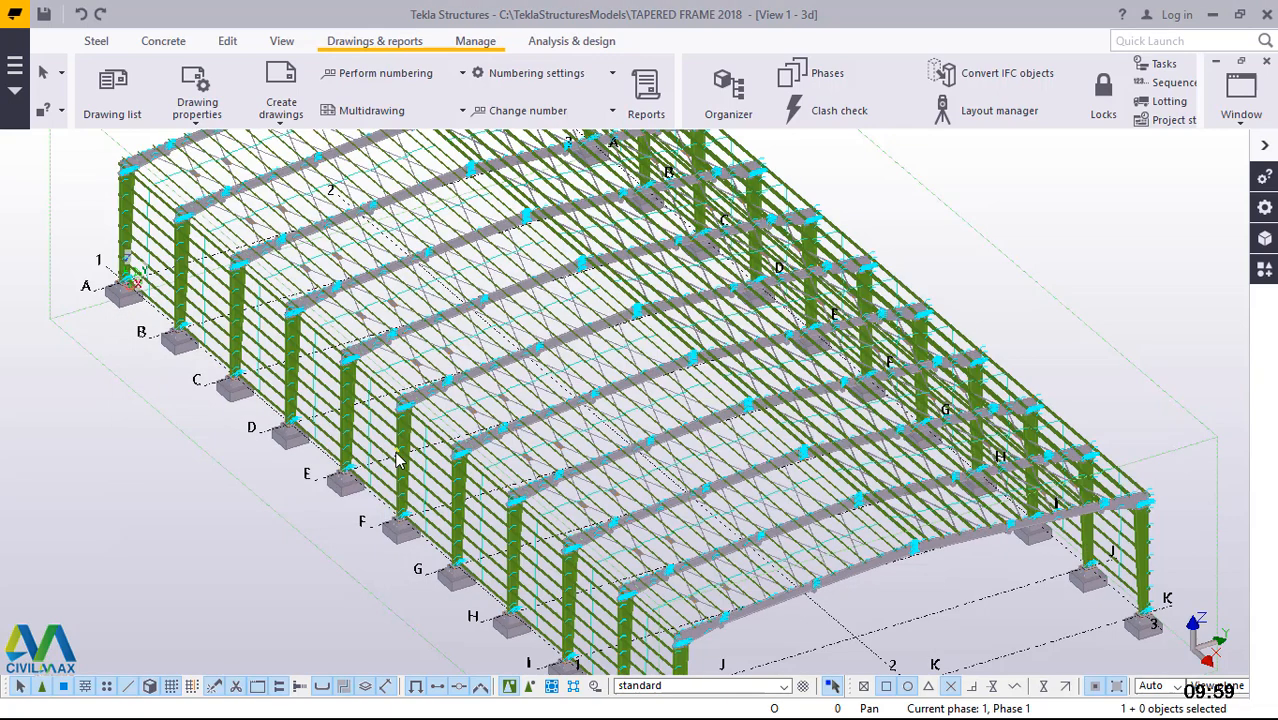
- Open the ELEVATION drawing from the drawing list and minimise the list to reveal the drawing
{"action": "left_click", "coordinate": [112, 110]}
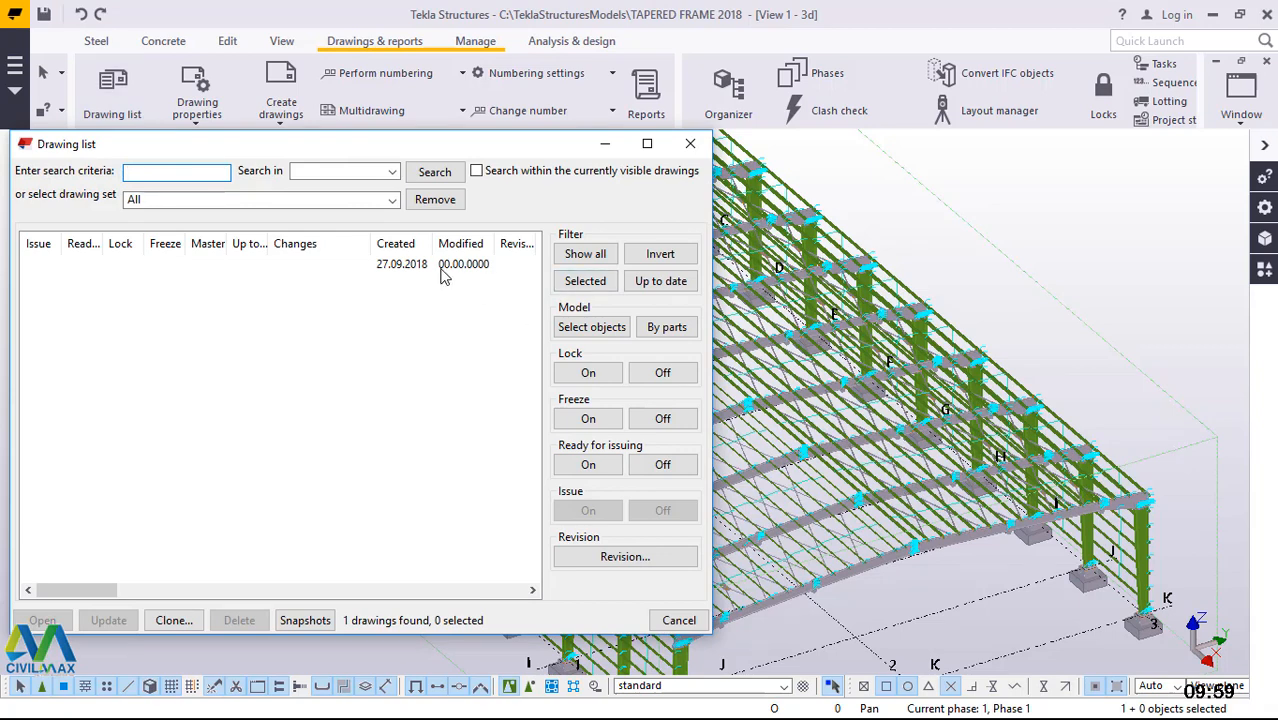
{"action": "left_click", "coordinate": [647, 143]}
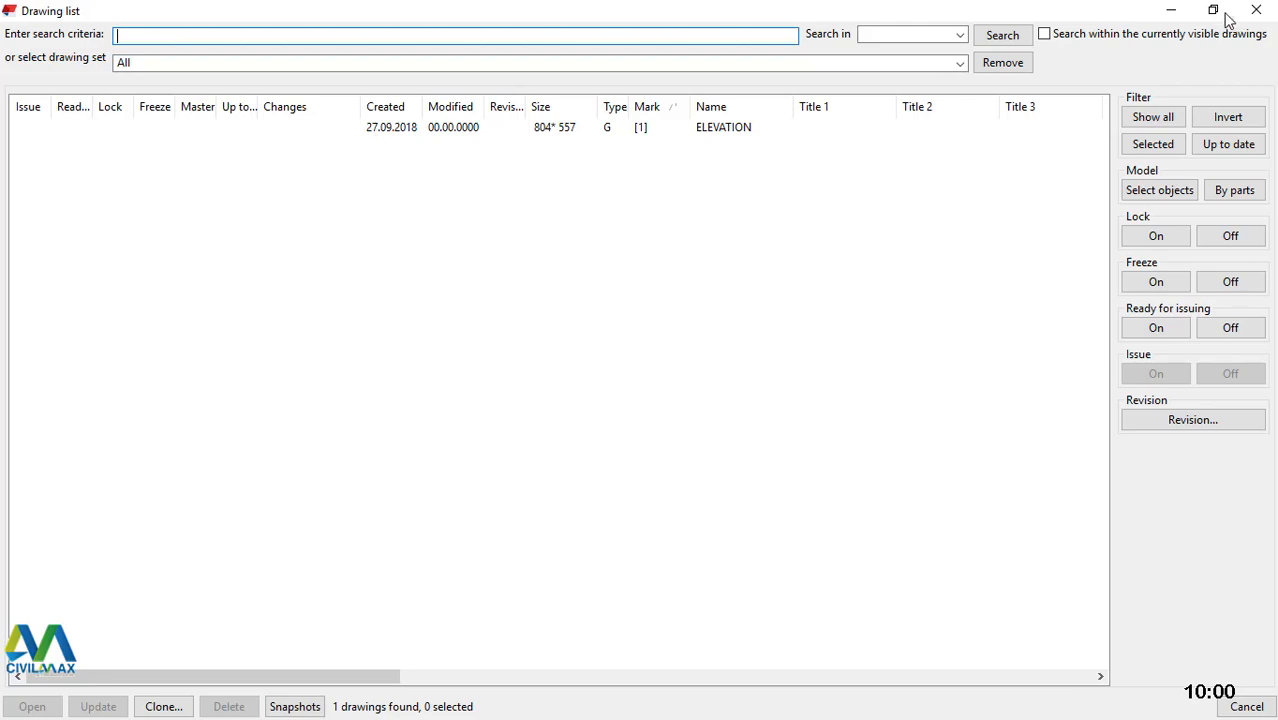
{"action": "left_click", "coordinate": [448, 136]}
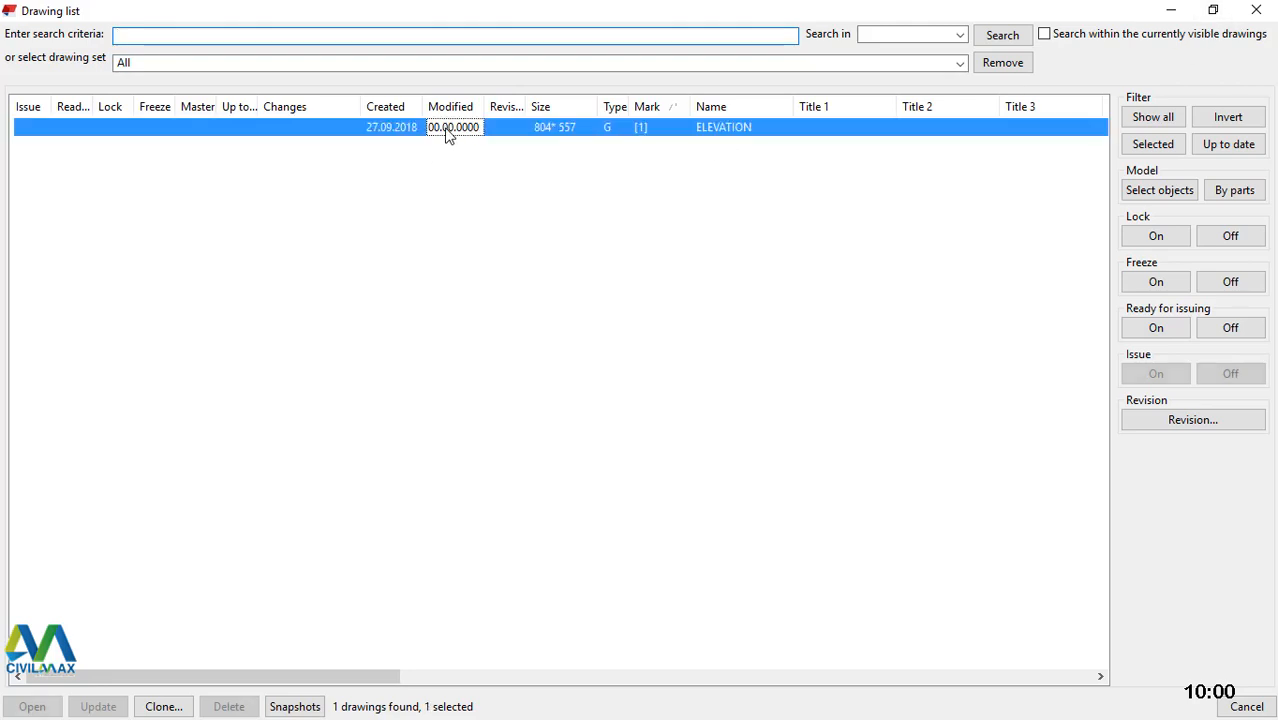
{"action": "double_click", "coordinate": [448, 136]}
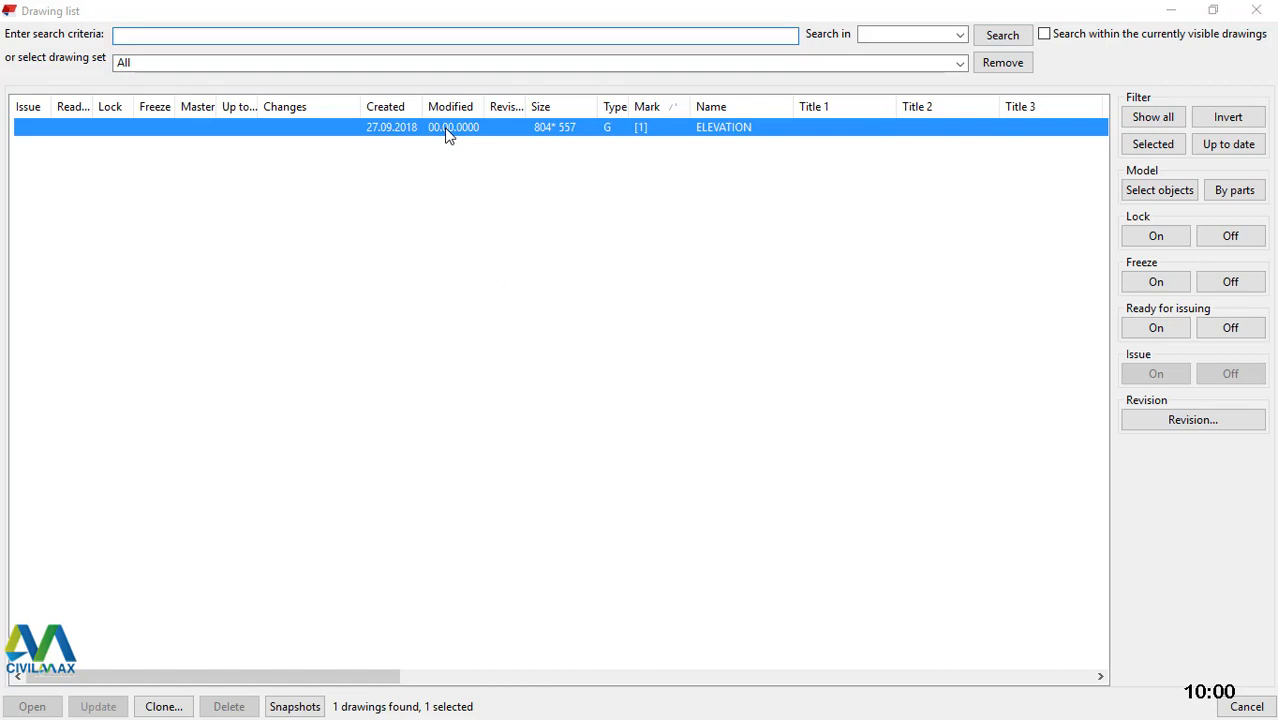
{"action": "left_click", "coordinate": [1215, 12]}
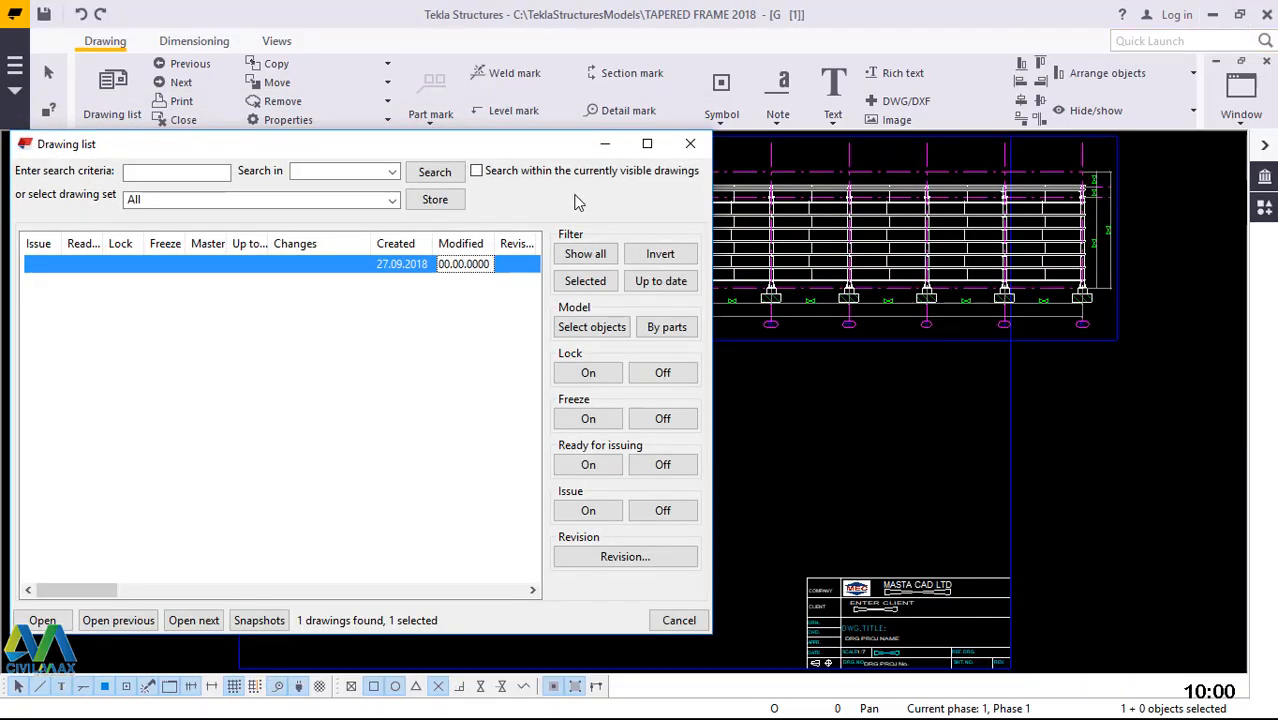
{"action": "left_click", "coordinate": [604, 146]}
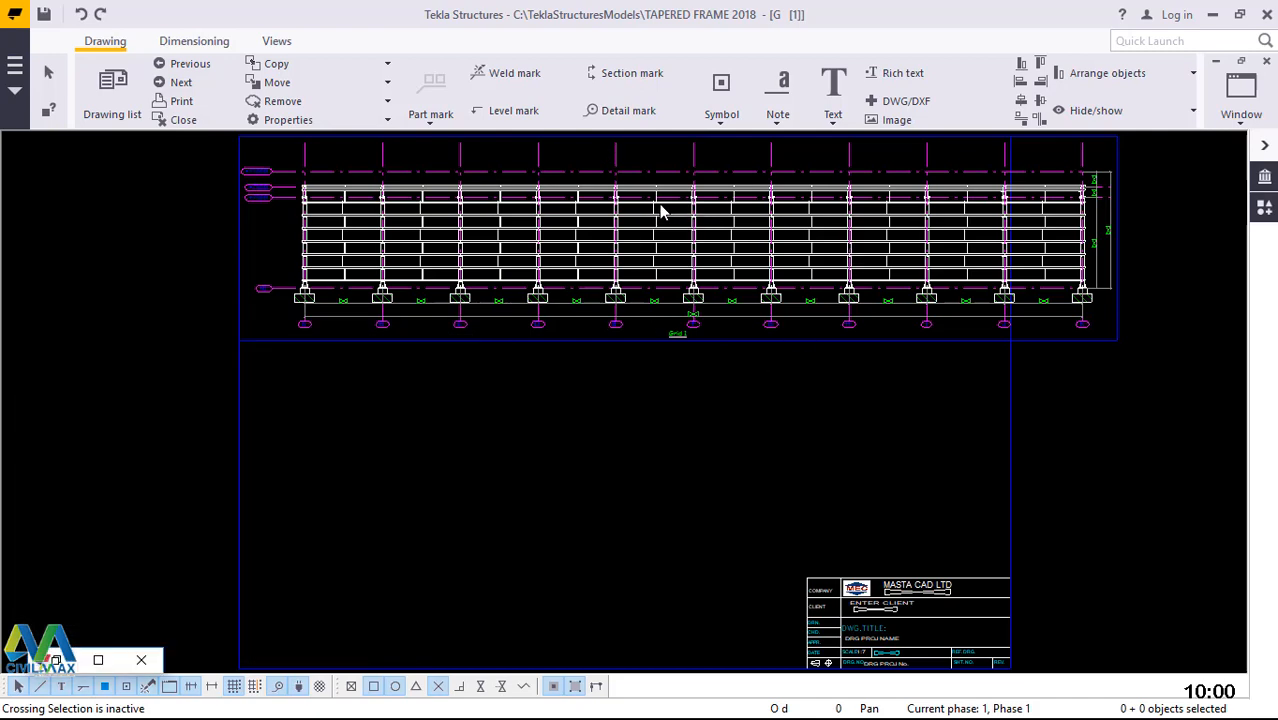
- Examine the footings, pedestals and bay dimensions along the Grid 1 elevation and how the view sits on the sheet
{"action": "scroll", "coordinate": [621, 196], "scroll_direction": "up", "scroll_amount": 7}
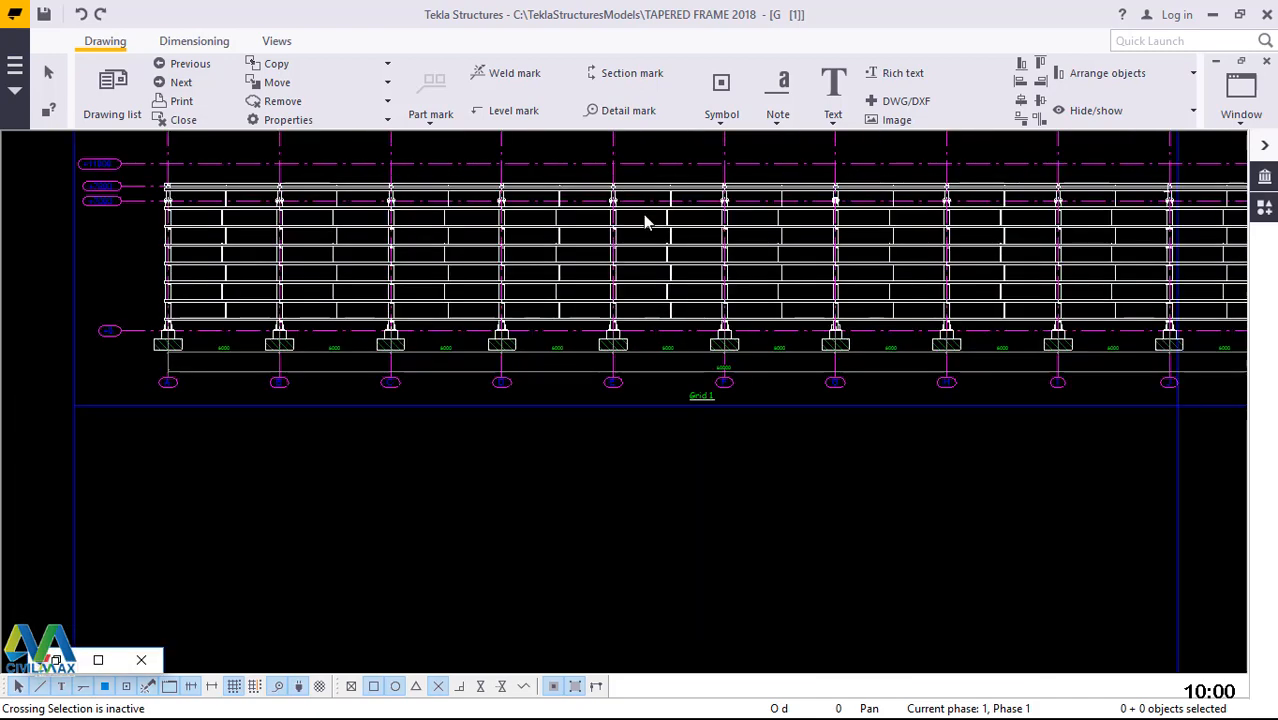
{"action": "scroll", "coordinate": [732, 380], "scroll_direction": "up", "scroll_amount": 1}
{"action": "scroll", "coordinate": [711, 400], "scroll_direction": "down", "scroll_amount": 4}
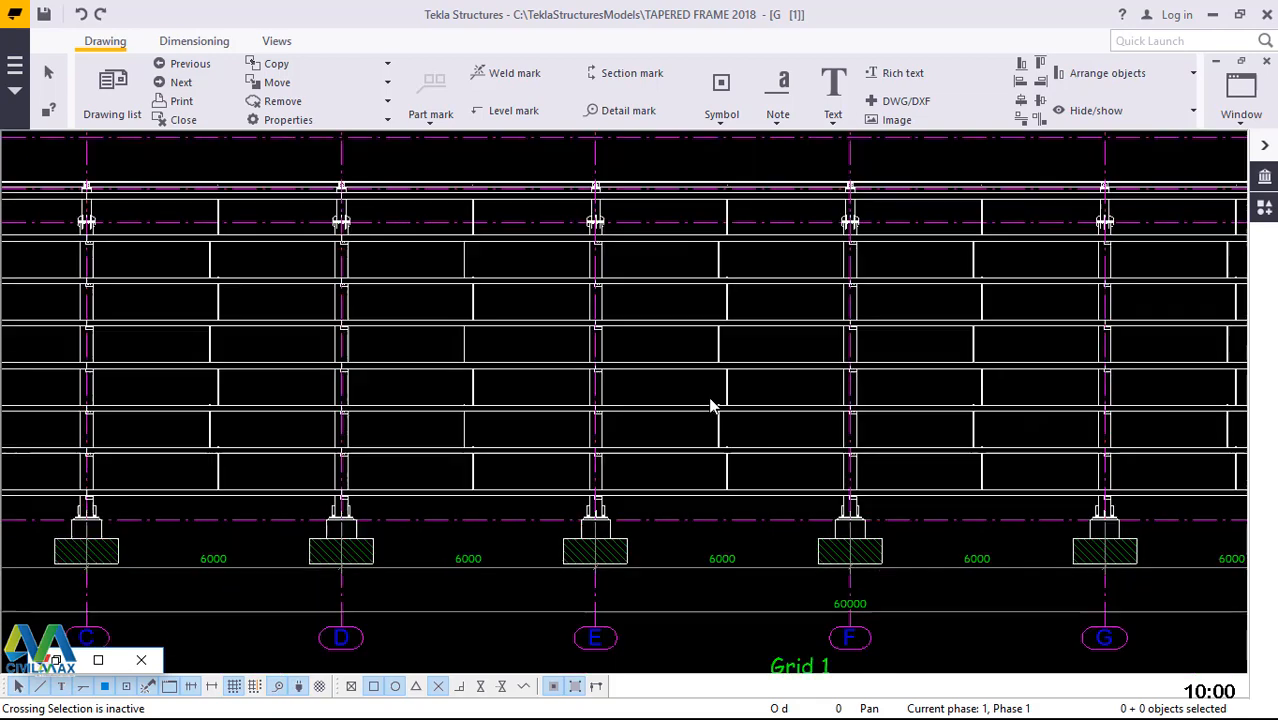
{"action": "scroll", "coordinate": [1095, 548], "scroll_direction": "up", "scroll_amount": 2}
{"action": "scroll", "coordinate": [1095, 551], "scroll_direction": "up", "scroll_amount": 5}
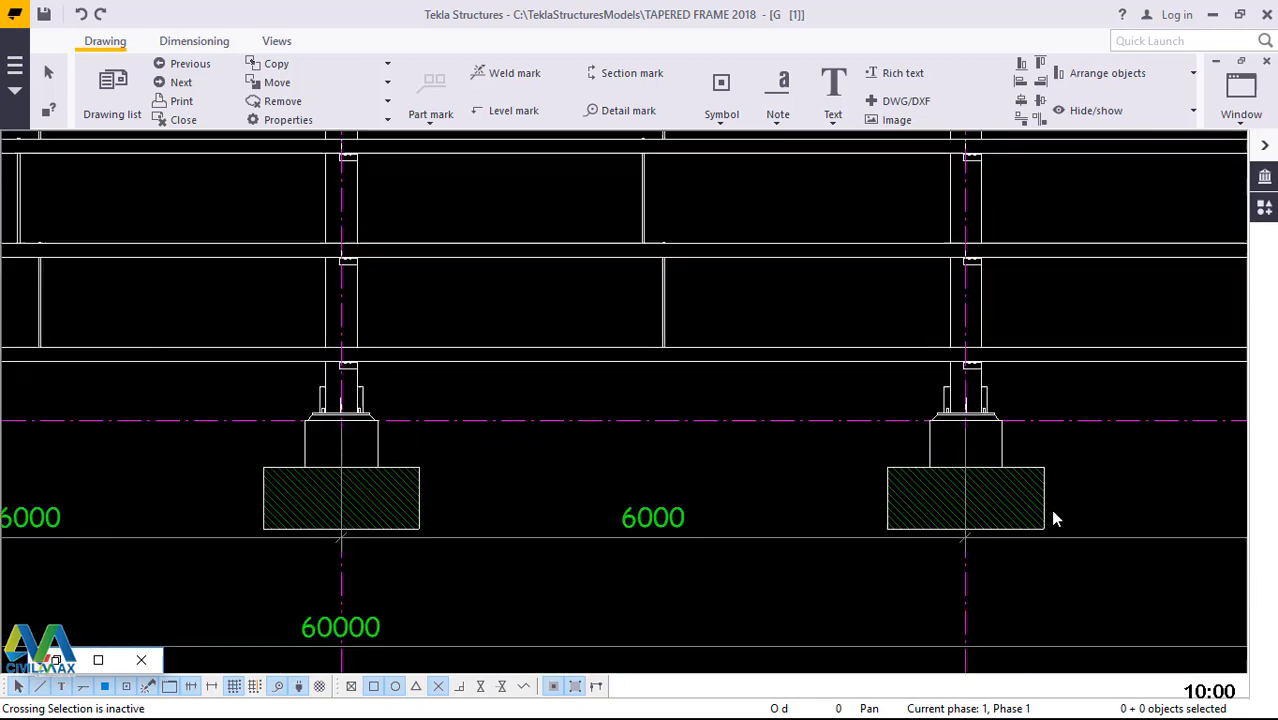
{"action": "scroll", "coordinate": [855, 490], "scroll_direction": "down", "scroll_amount": 7}
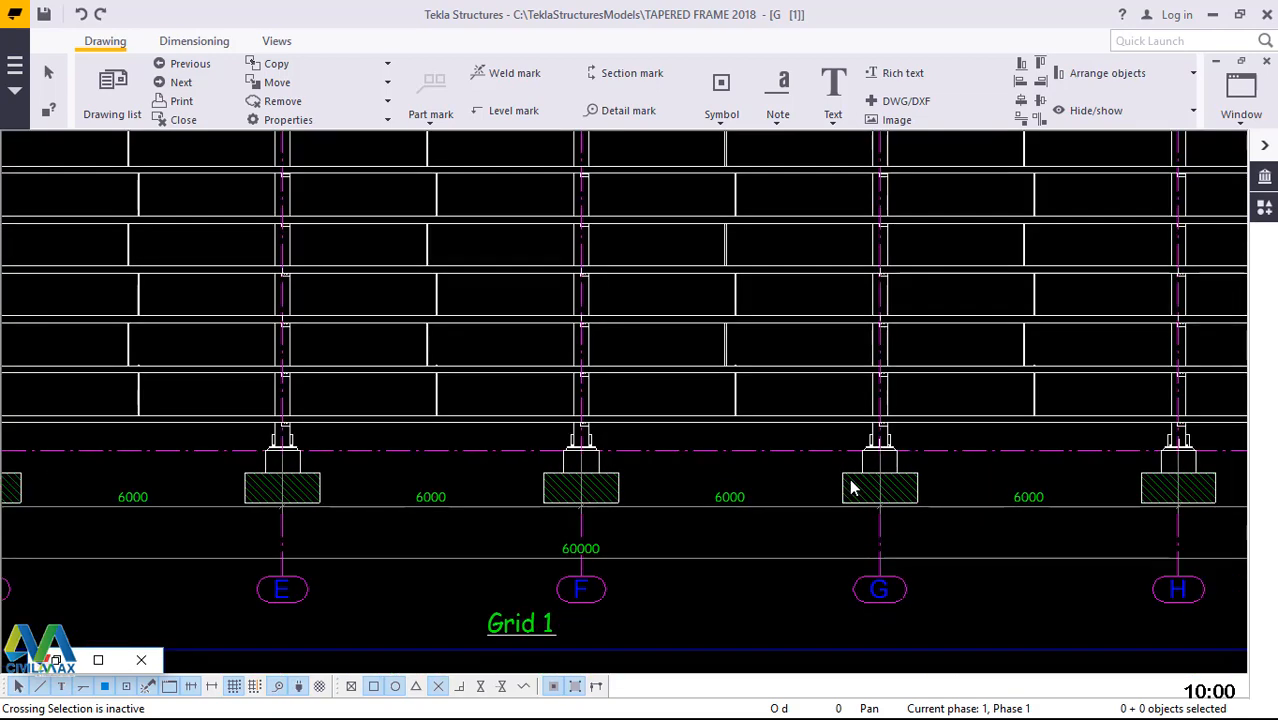
{"action": "scroll", "coordinate": [855, 485], "scroll_direction": "down", "scroll_amount": 4}
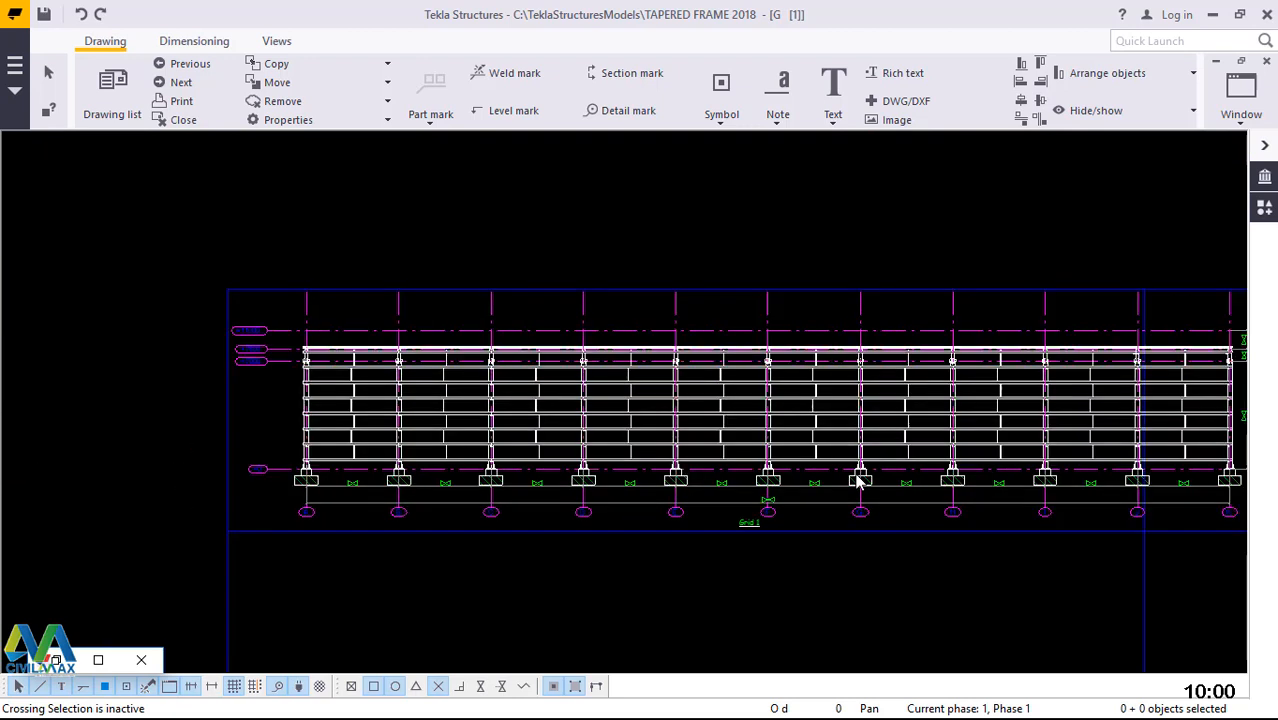
{"action": "scroll", "coordinate": [1107, 485], "scroll_direction": "up", "scroll_amount": 3}
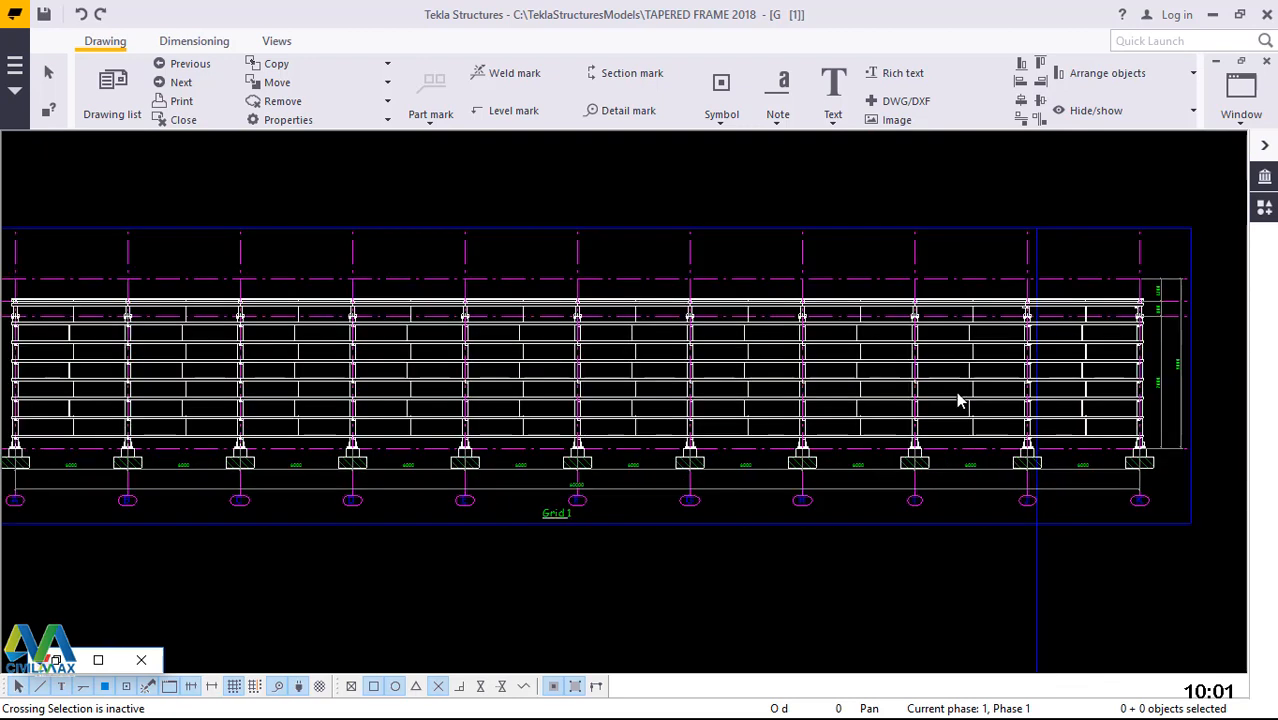
{"action": "scroll", "coordinate": [961, 390], "scroll_direction": "down", "scroll_amount": 4}
{"action": "scroll", "coordinate": [1001, 545], "scroll_direction": "down", "scroll_amount": 1}
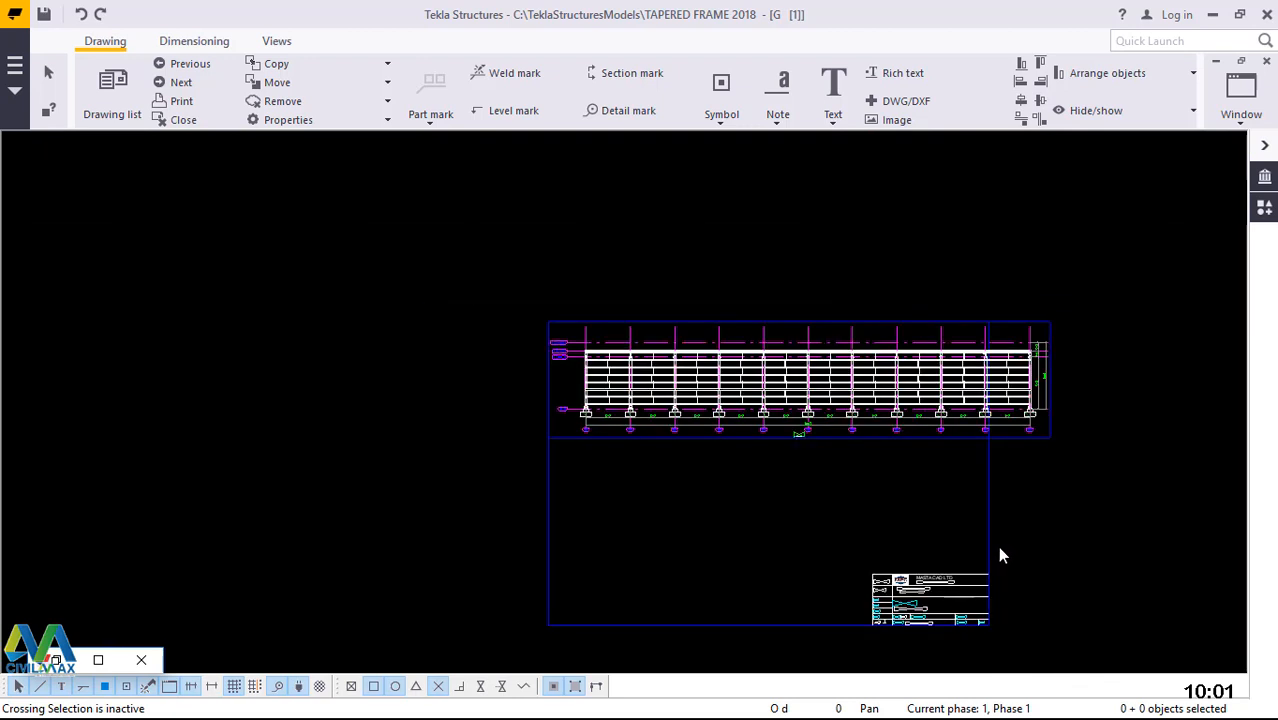
- Examine the height dimensions and the upper column connection at the grid K end of the elevation
{"action": "scroll", "coordinate": [997, 546], "scroll_direction": "up", "scroll_amount": 2}
{"action": "scroll", "coordinate": [1033, 480], "scroll_direction": "up", "scroll_amount": 4}
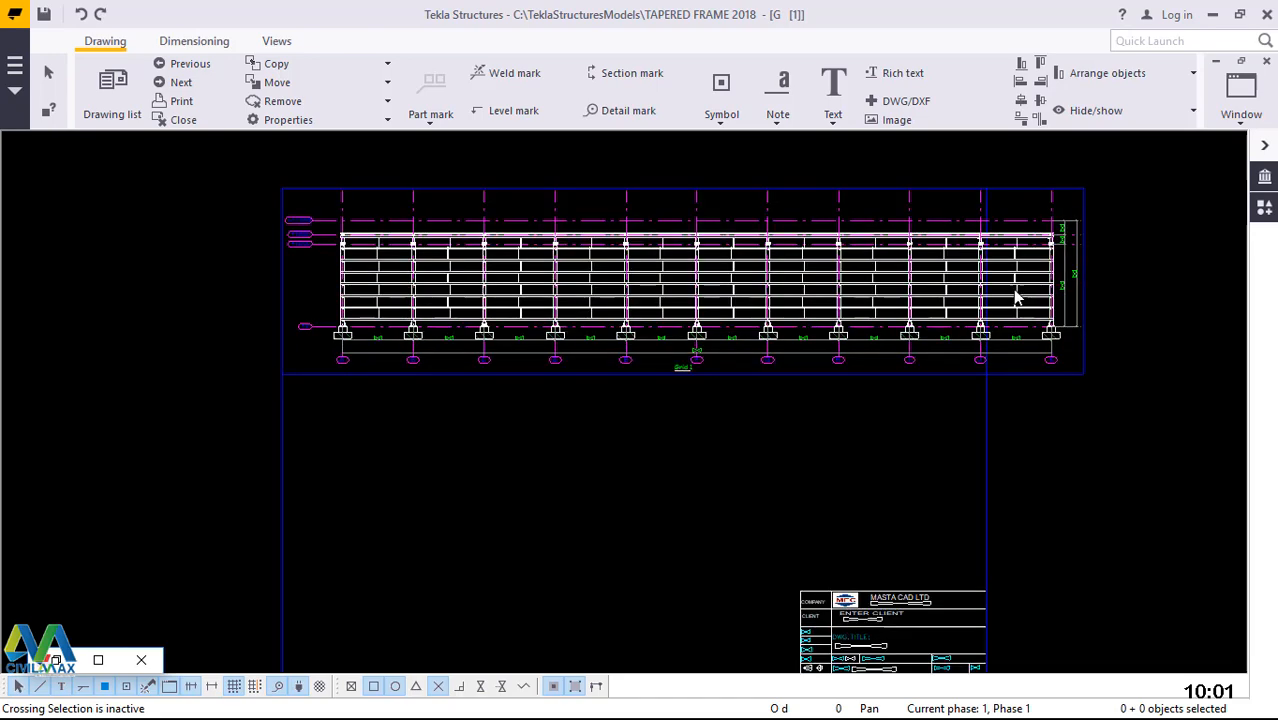
{"action": "scroll", "coordinate": [1135, 252], "scroll_direction": "up", "scroll_amount": 6}
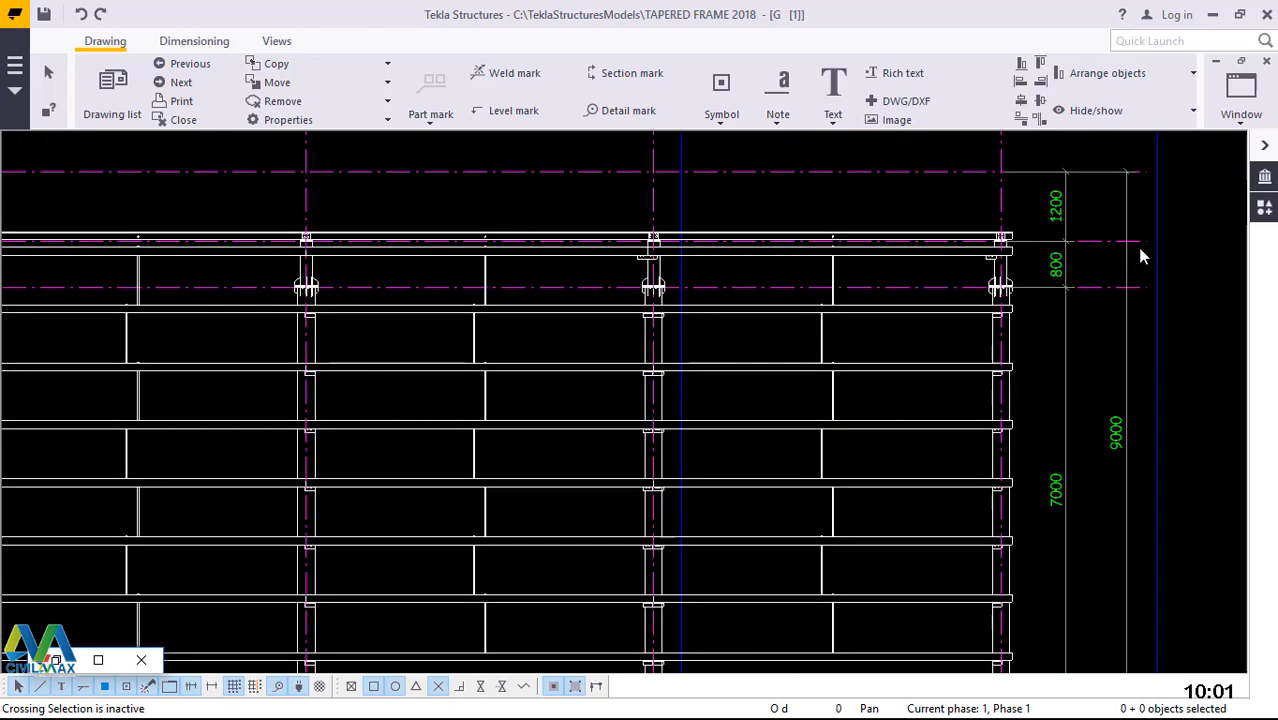
{"action": "scroll", "coordinate": [1139, 252], "scroll_direction": "up", "scroll_amount": 2}
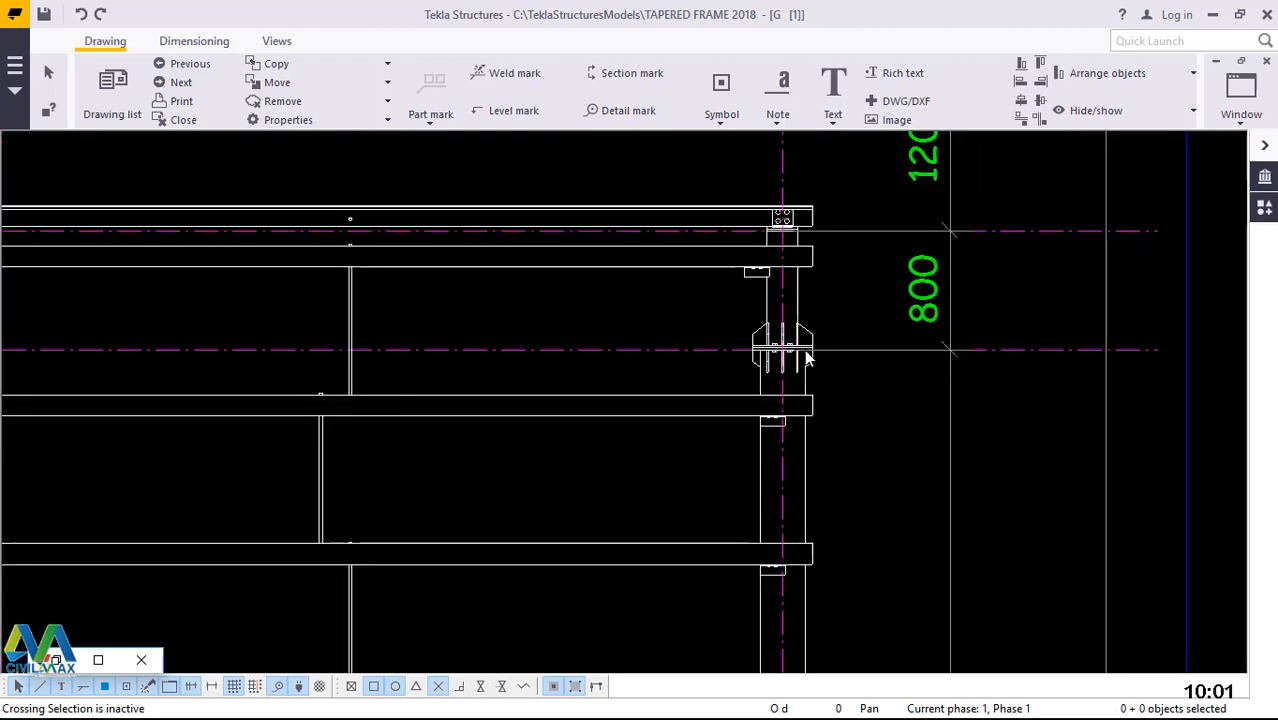
{"action": "scroll", "coordinate": [807, 357], "scroll_direction": "down", "scroll_amount": 1}
{"action": "scroll", "coordinate": [849, 277], "scroll_direction": "up", "scroll_amount": 2}
{"action": "scroll", "coordinate": [847, 268], "scroll_direction": "down", "scroll_amount": 3}
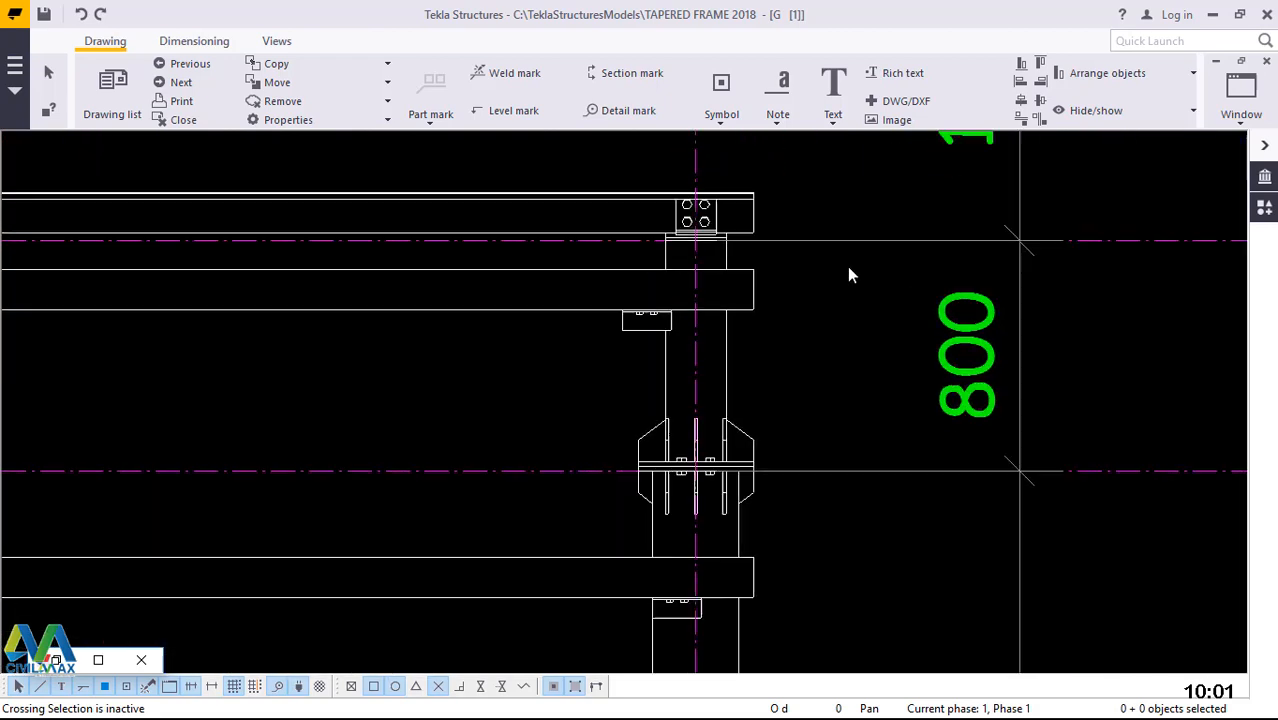
{"action": "scroll", "coordinate": [979, 321], "scroll_direction": "down", "scroll_amount": 6}
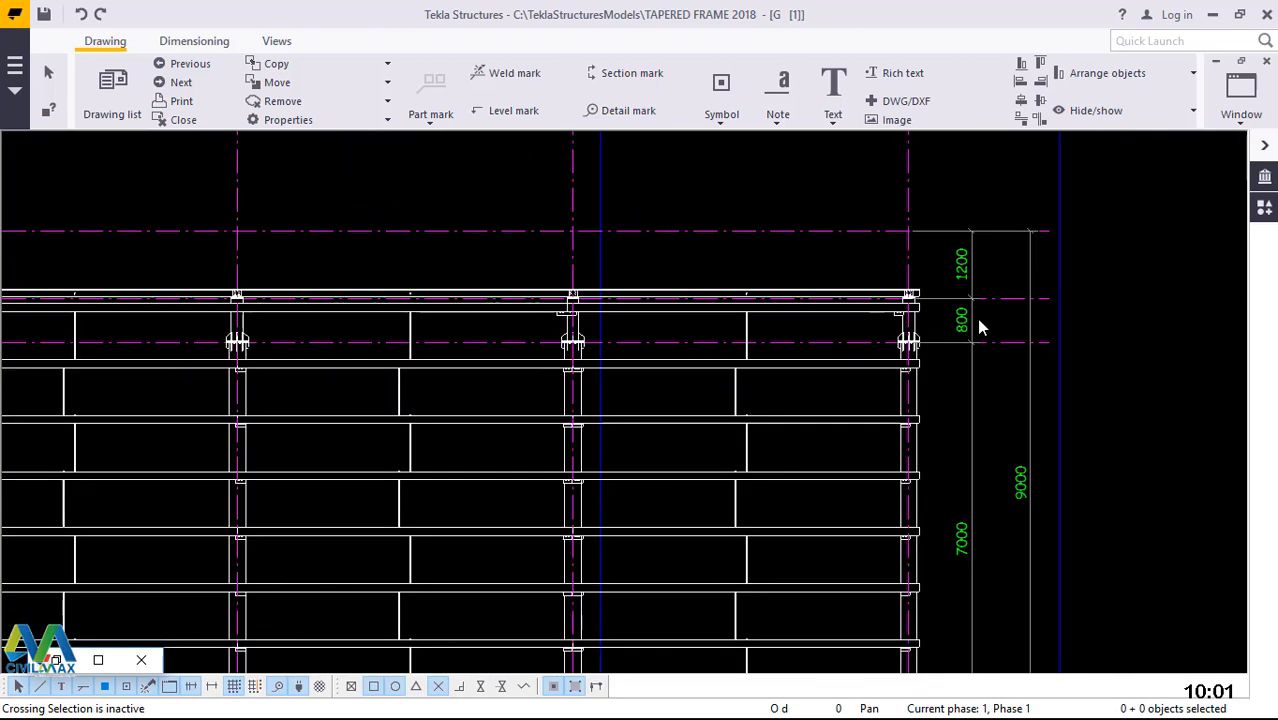
{"action": "scroll", "coordinate": [979, 327], "scroll_direction": "down", "scroll_amount": 4}
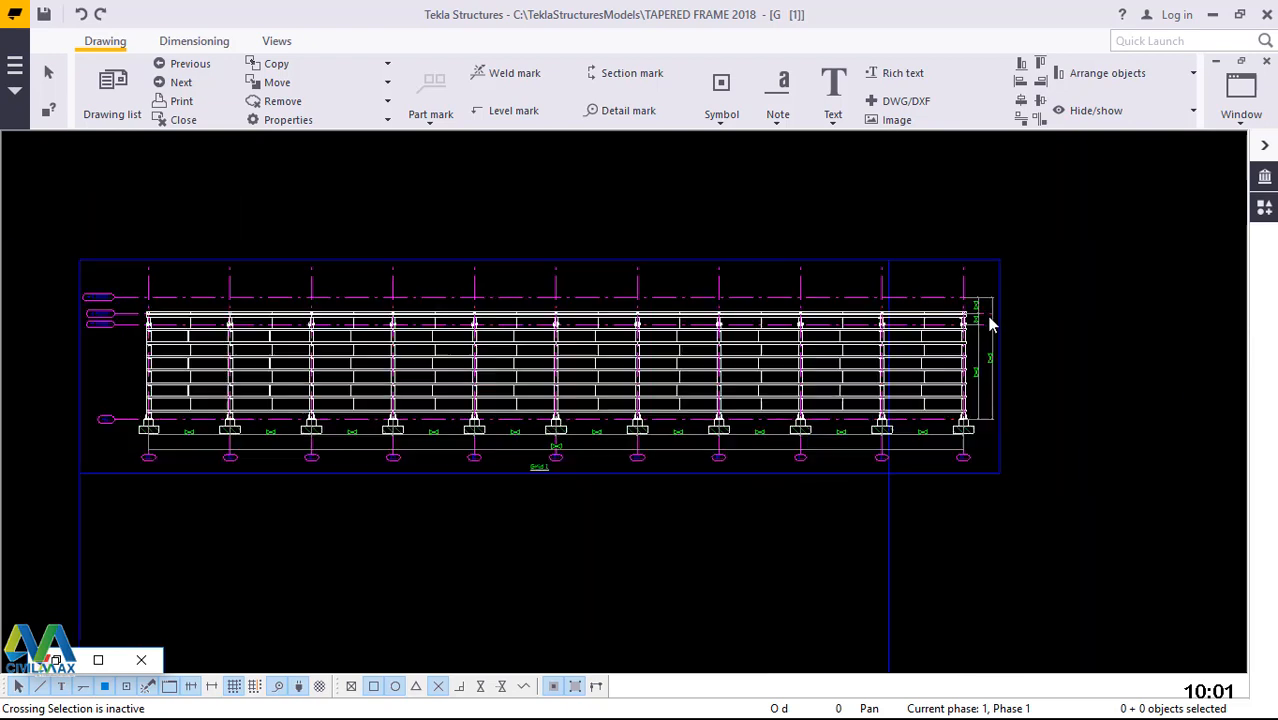
- Examine the side rails from grid A, the footings at grids H to K, and the view's extent against the sheet border
{"action": "scroll", "coordinate": [300, 360], "scroll_direction": "up", "scroll_amount": 8}
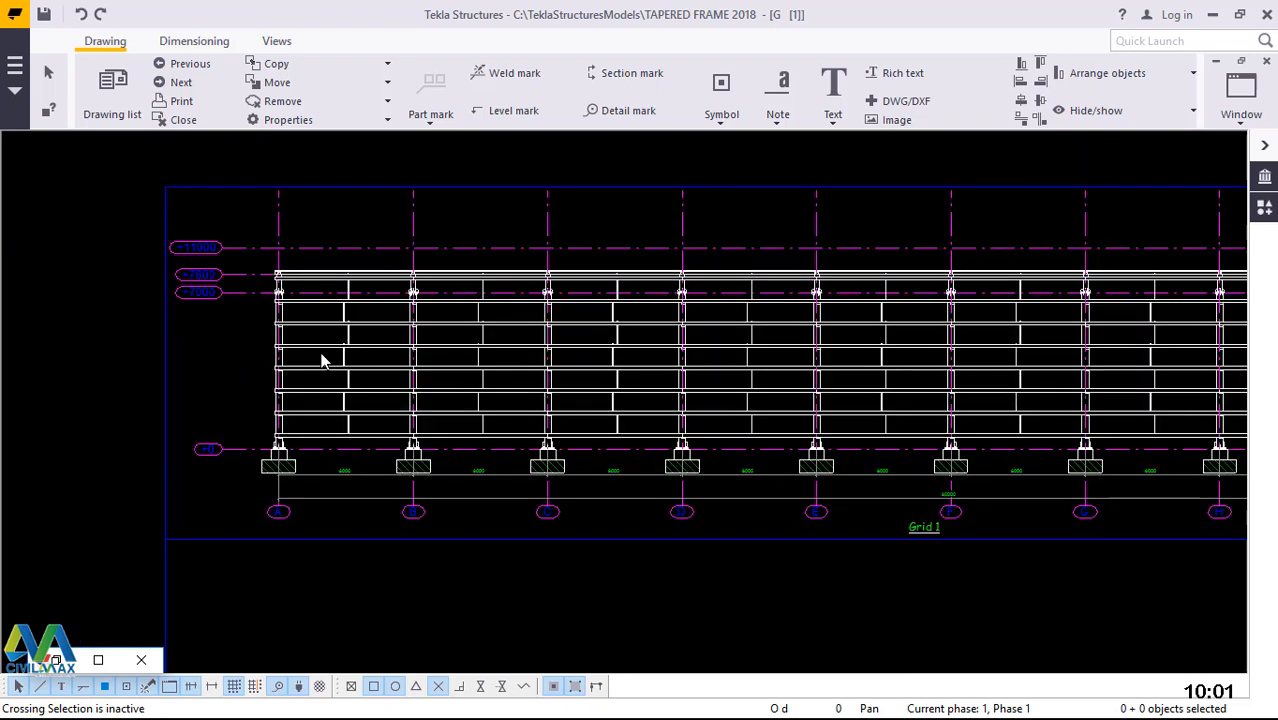
{"action": "scroll", "coordinate": [326, 352], "scroll_direction": "up", "scroll_amount": 3}
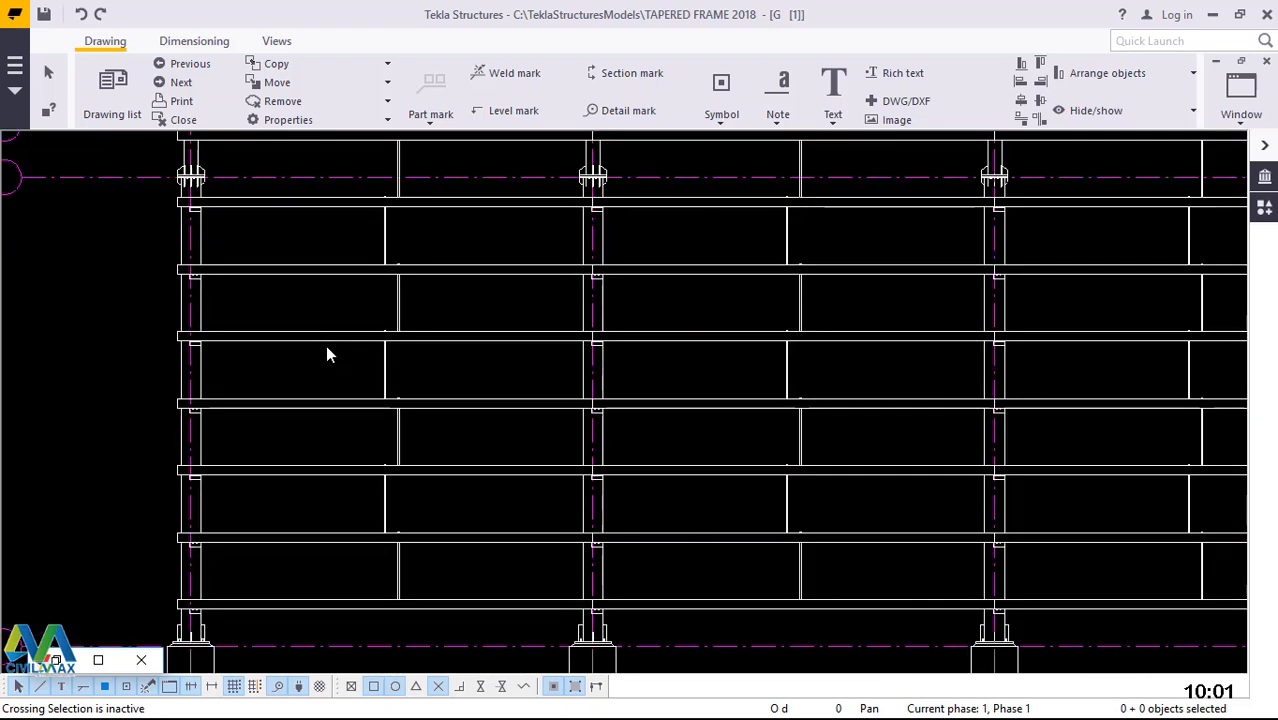
{"action": "scroll", "coordinate": [252, 391], "scroll_direction": "down", "scroll_amount": 1}
{"action": "scroll", "coordinate": [252, 391], "scroll_direction": "down", "scroll_amount": 3}
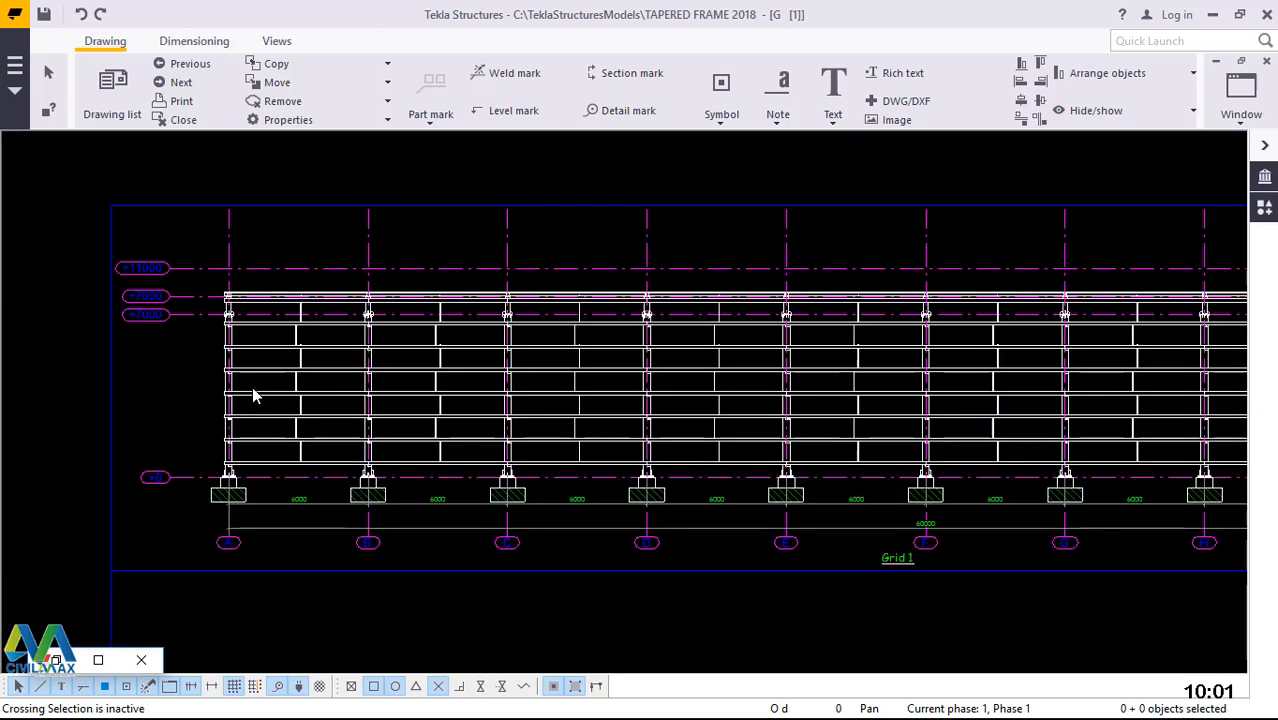
{"action": "scroll", "coordinate": [437, 448], "scroll_direction": "down", "scroll_amount": 2}
{"action": "scroll", "coordinate": [1155, 464], "scroll_direction": "up", "scroll_amount": 4}
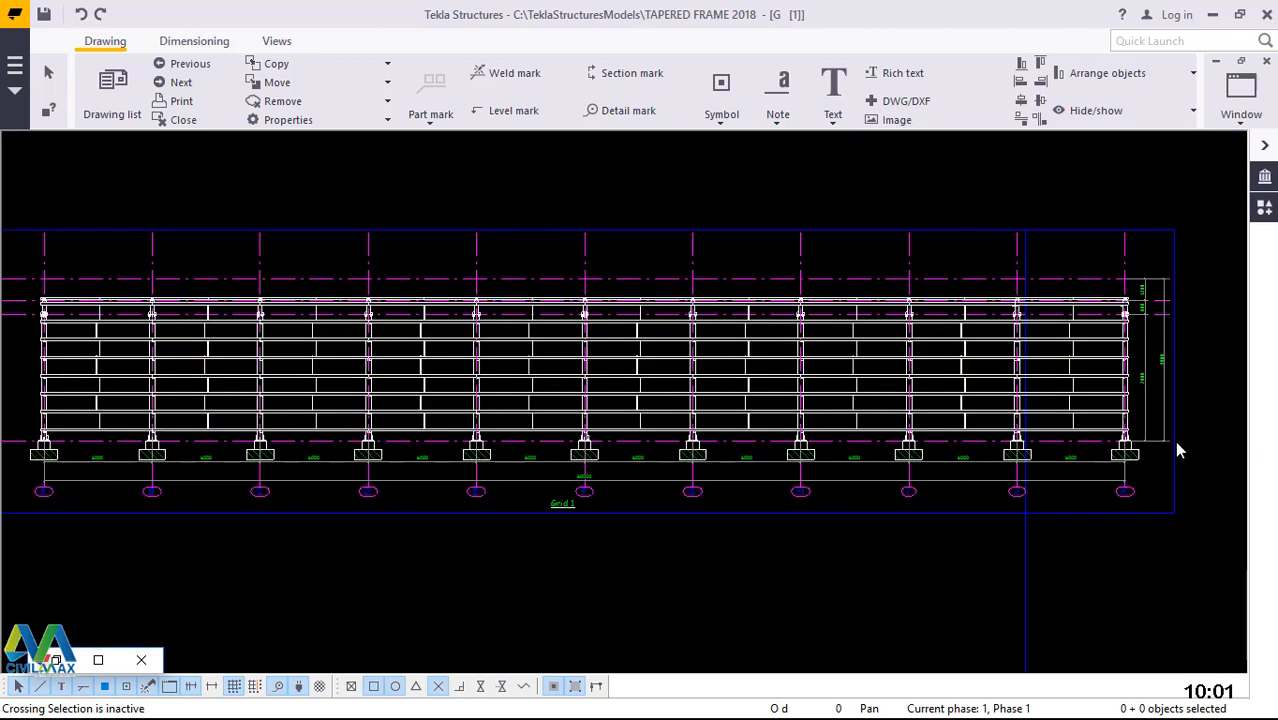
{"action": "scroll", "coordinate": [1172, 440], "scroll_direction": "up", "scroll_amount": 1}
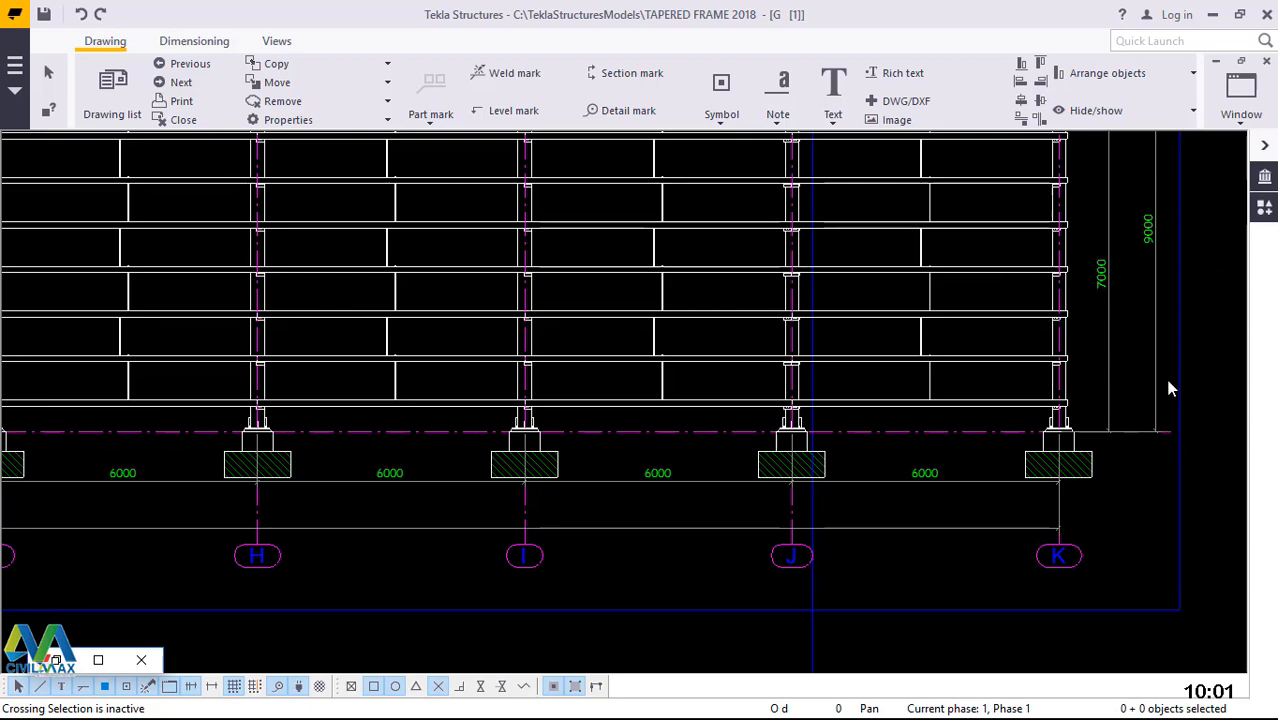
{"action": "scroll", "coordinate": [1172, 389], "scroll_direction": "up", "scroll_amount": 2}
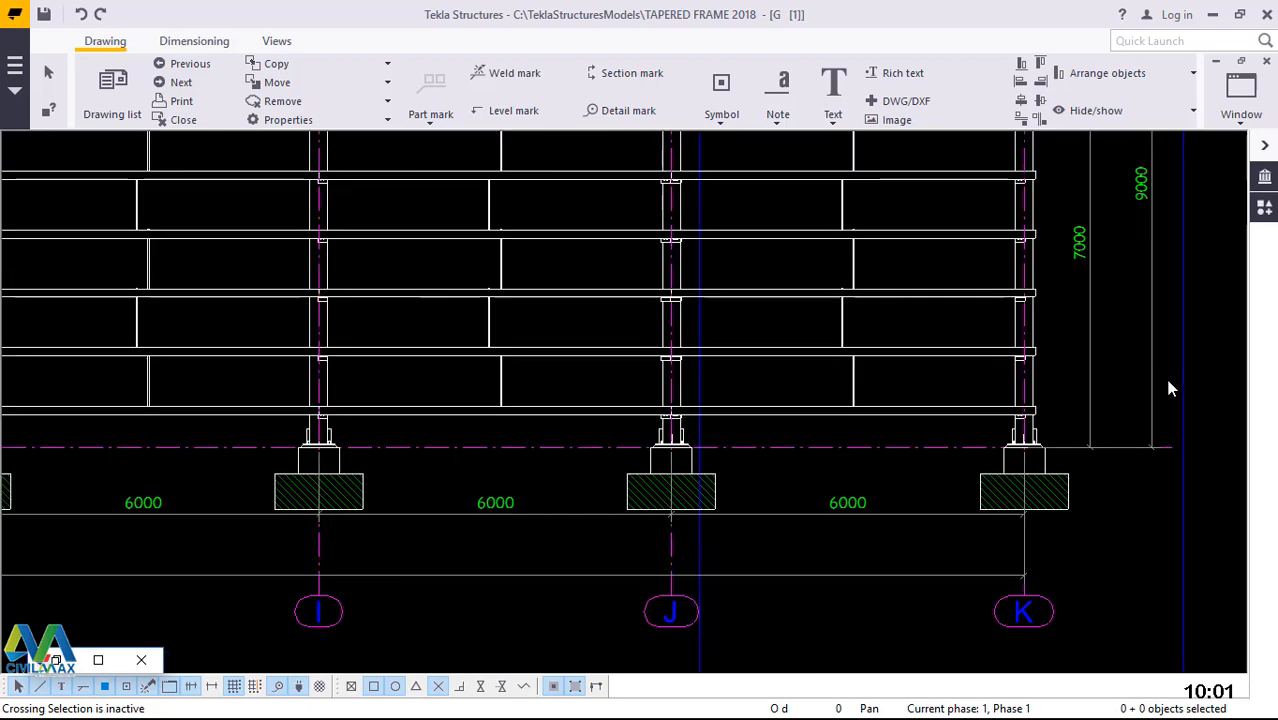
{"action": "scroll", "coordinate": [739, 573], "scroll_direction": "down", "scroll_amount": 3}
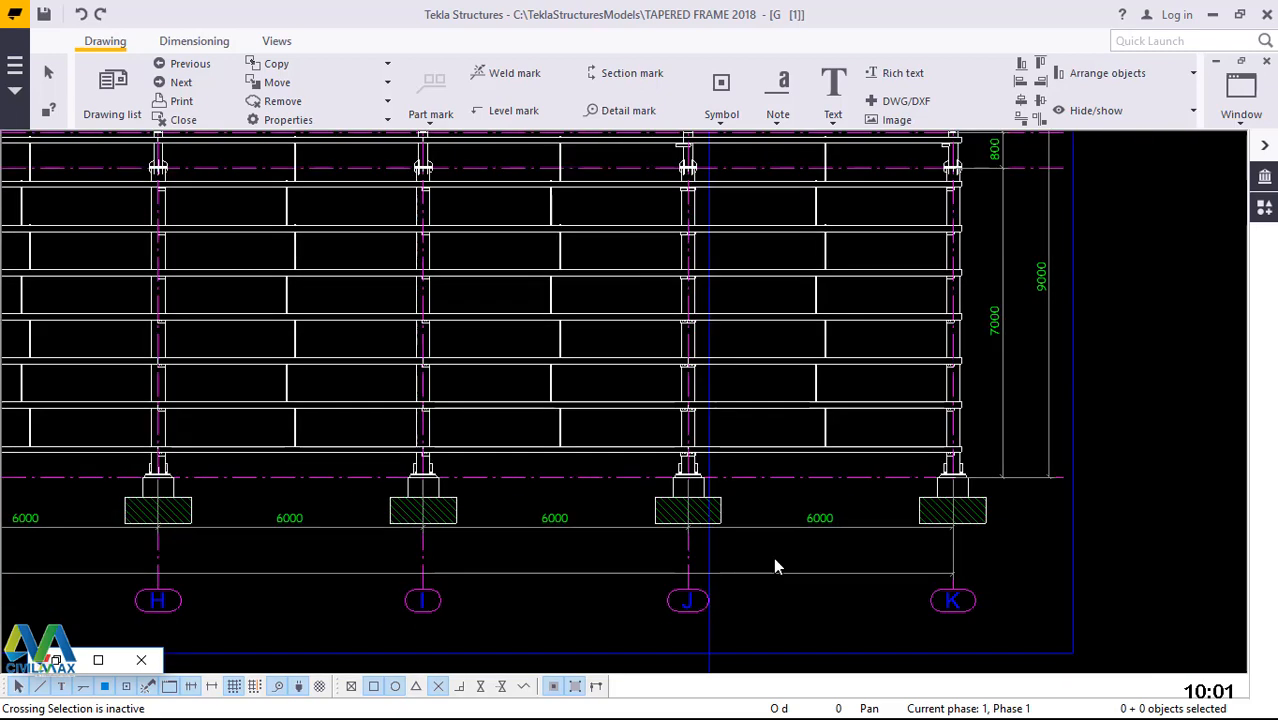
{"action": "scroll", "coordinate": [856, 510], "scroll_direction": "down", "scroll_amount": 3}
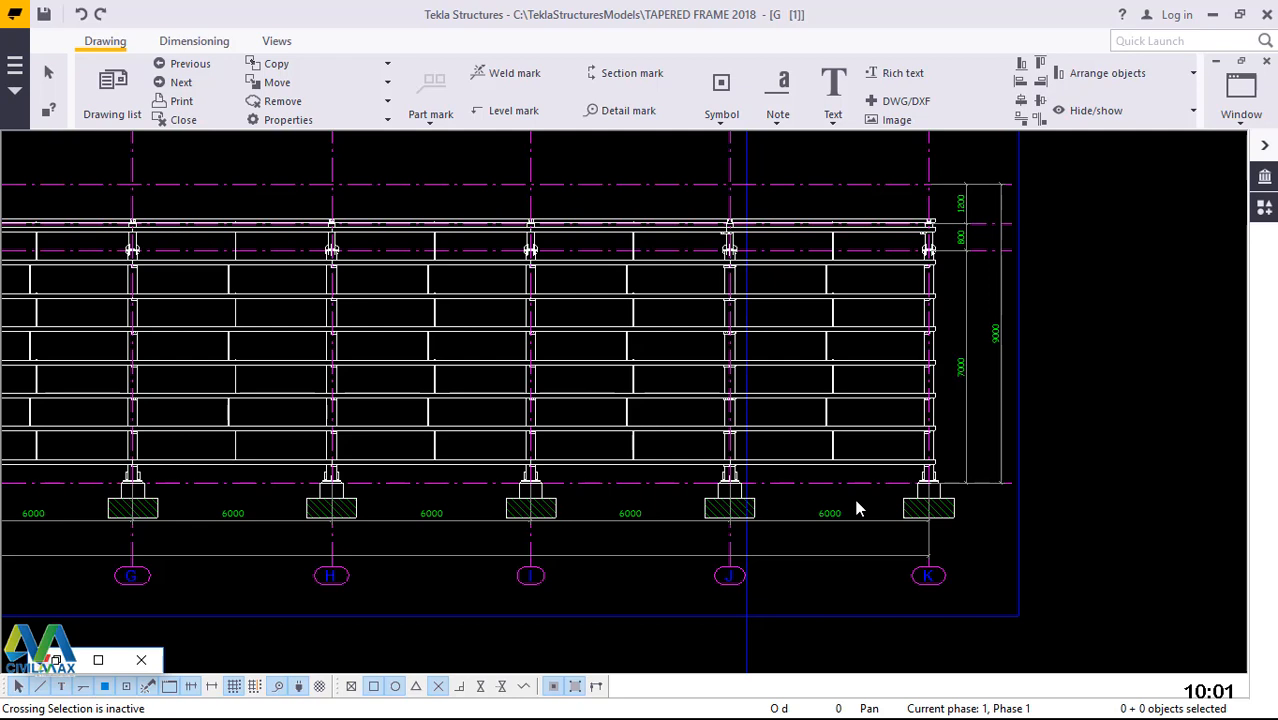
{"action": "scroll", "coordinate": [936, 404], "scroll_direction": "down", "scroll_amount": 3}
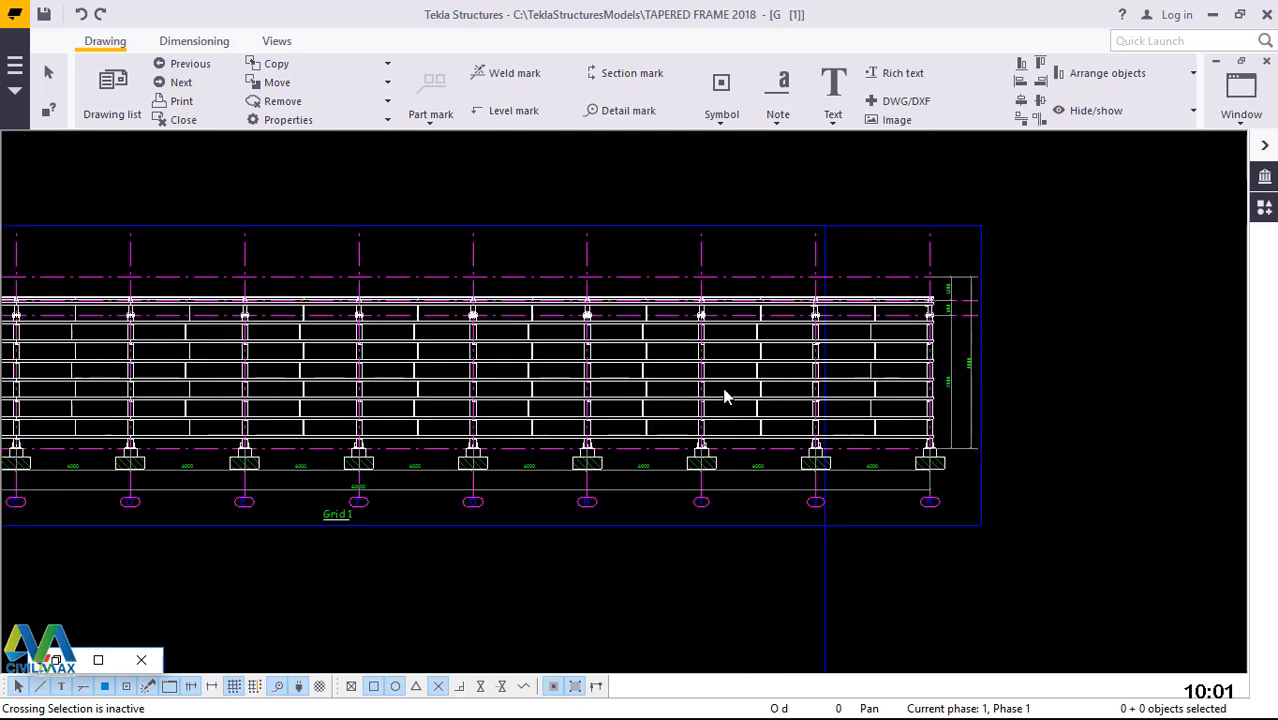
{"action": "scroll", "coordinate": [862, 379], "scroll_direction": "down", "scroll_amount": 2}
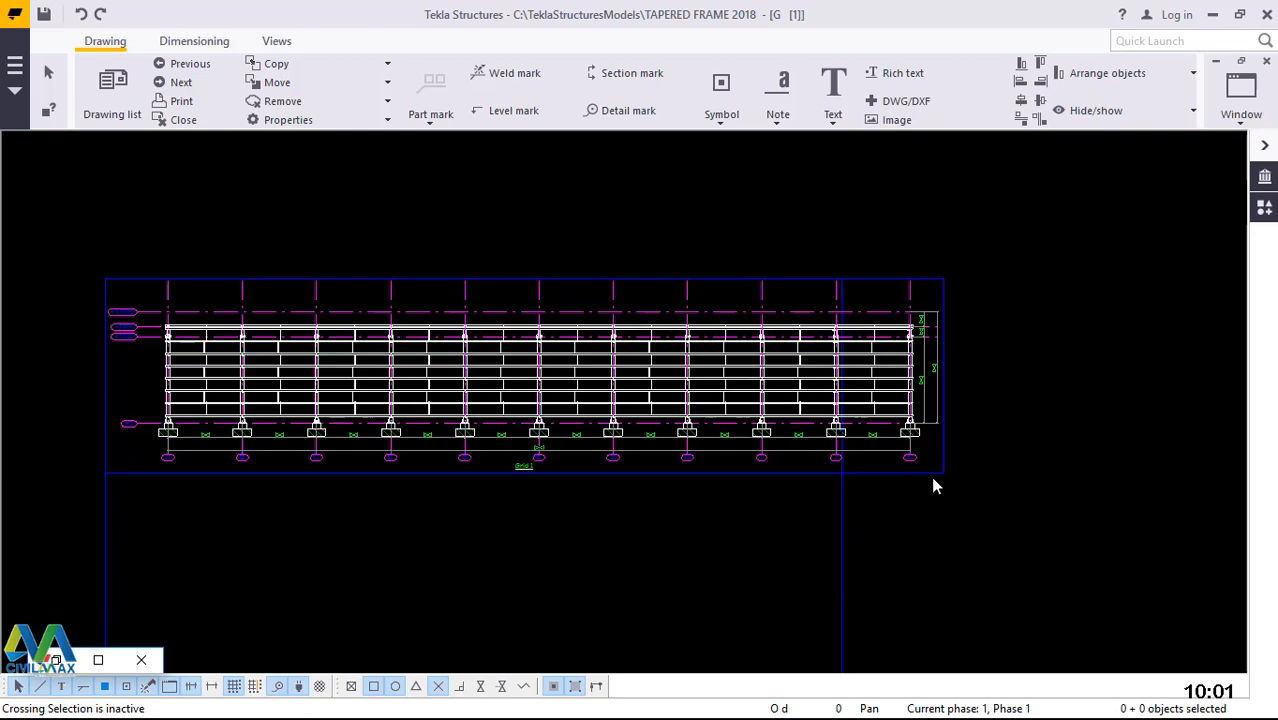
- Open the view properties of the Grid 1 elevation from its view frame
{"action": "scroll", "coordinate": [934, 486], "scroll_direction": "up", "scroll_amount": 4}
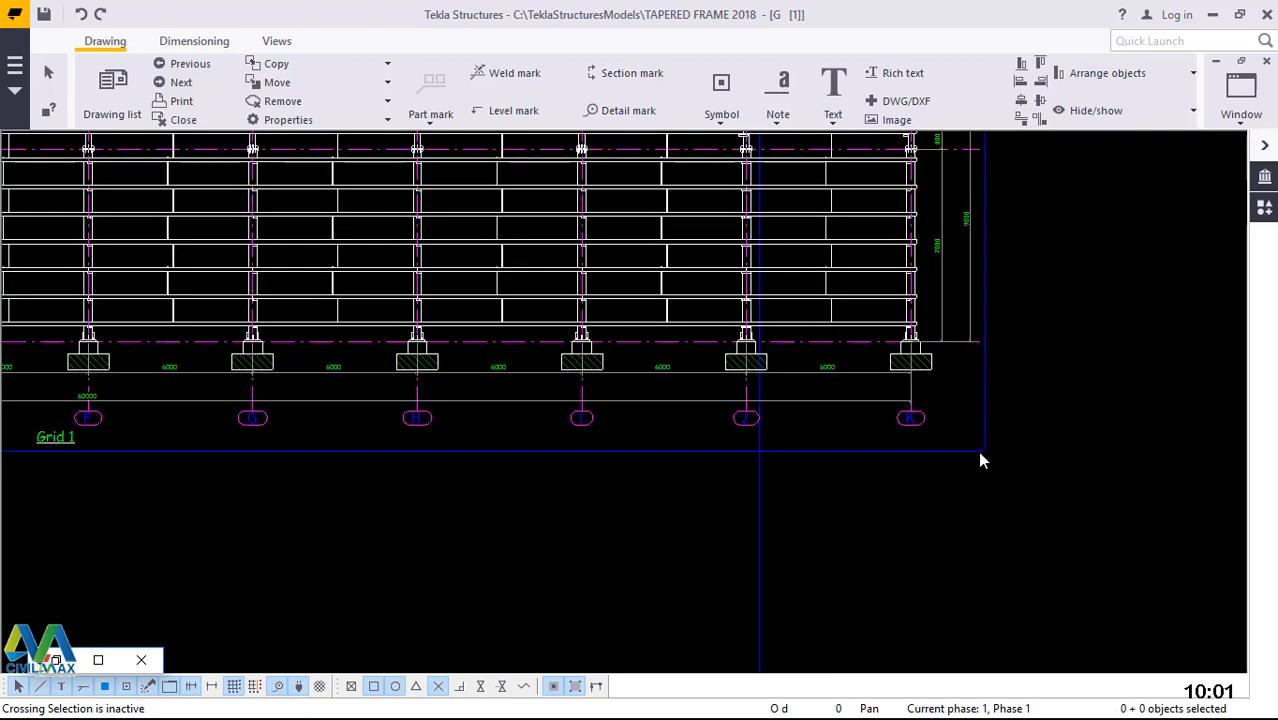
{"action": "left_click", "coordinate": [980, 460]}
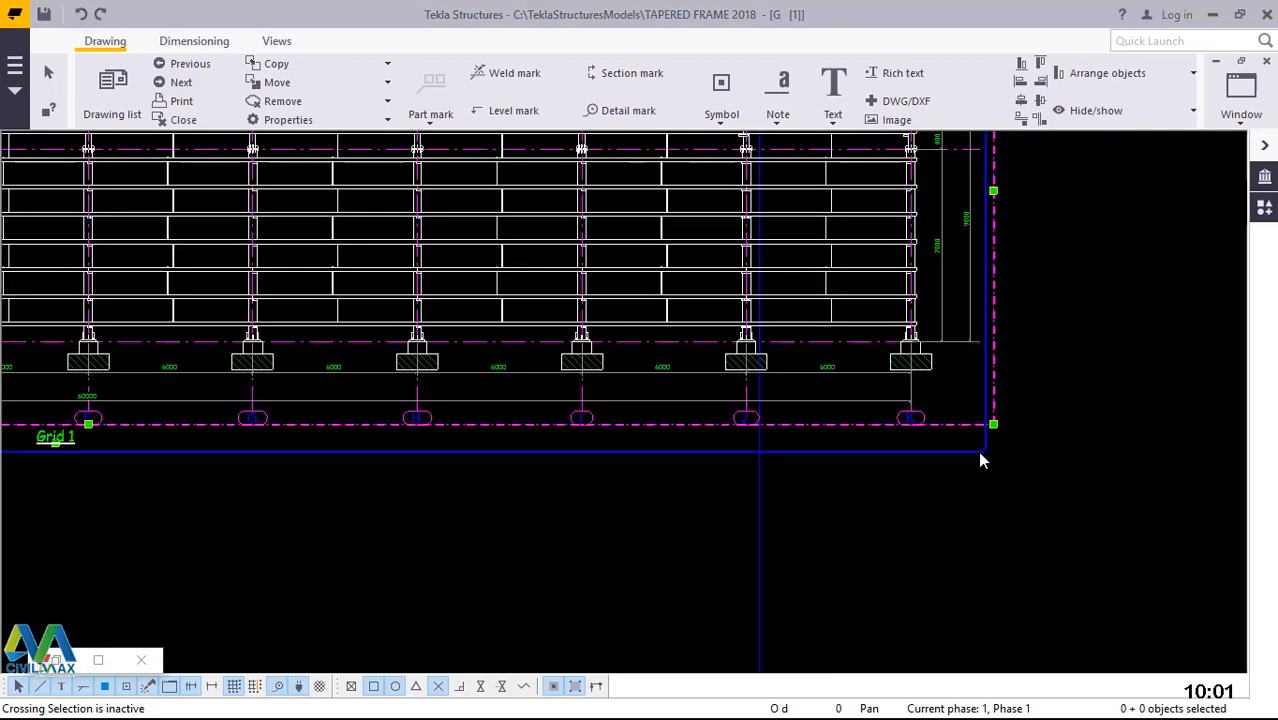
{"action": "double_click", "coordinate": [980, 459]}
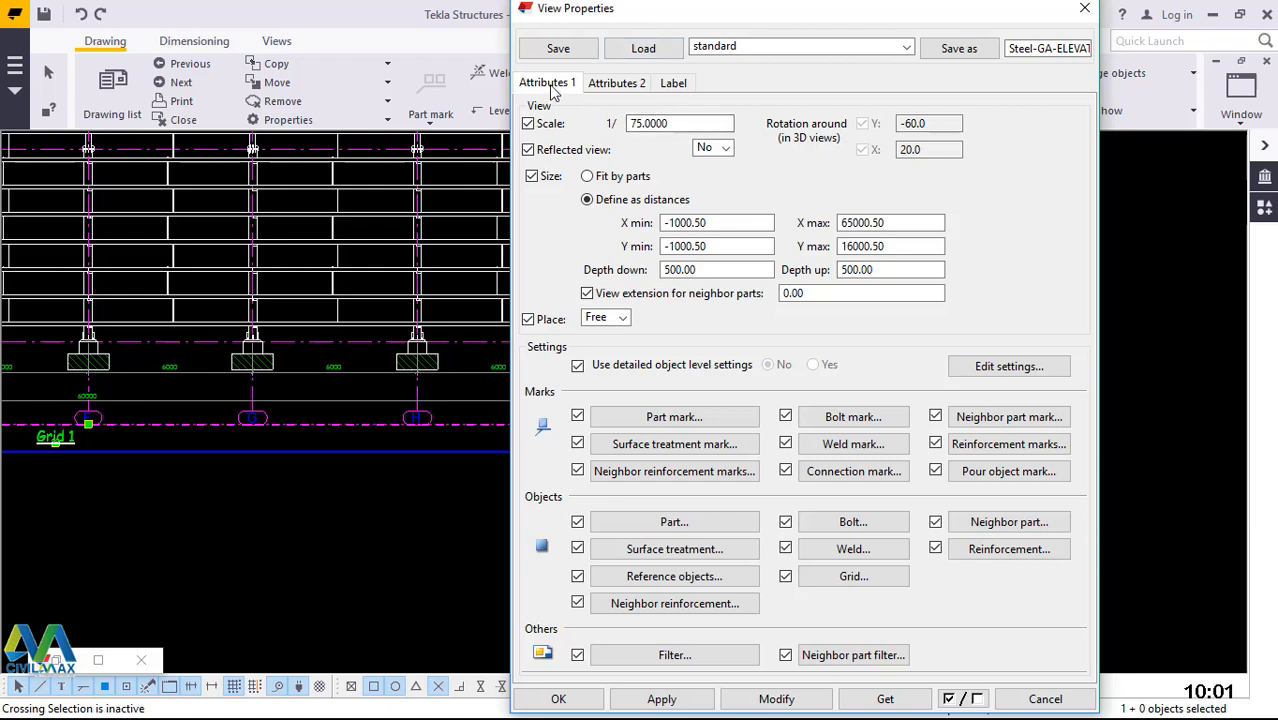
- Review the view's part-shortening options and label settings, then return to its scale and size attributes
{"action": "left_click", "coordinate": [616, 85]}
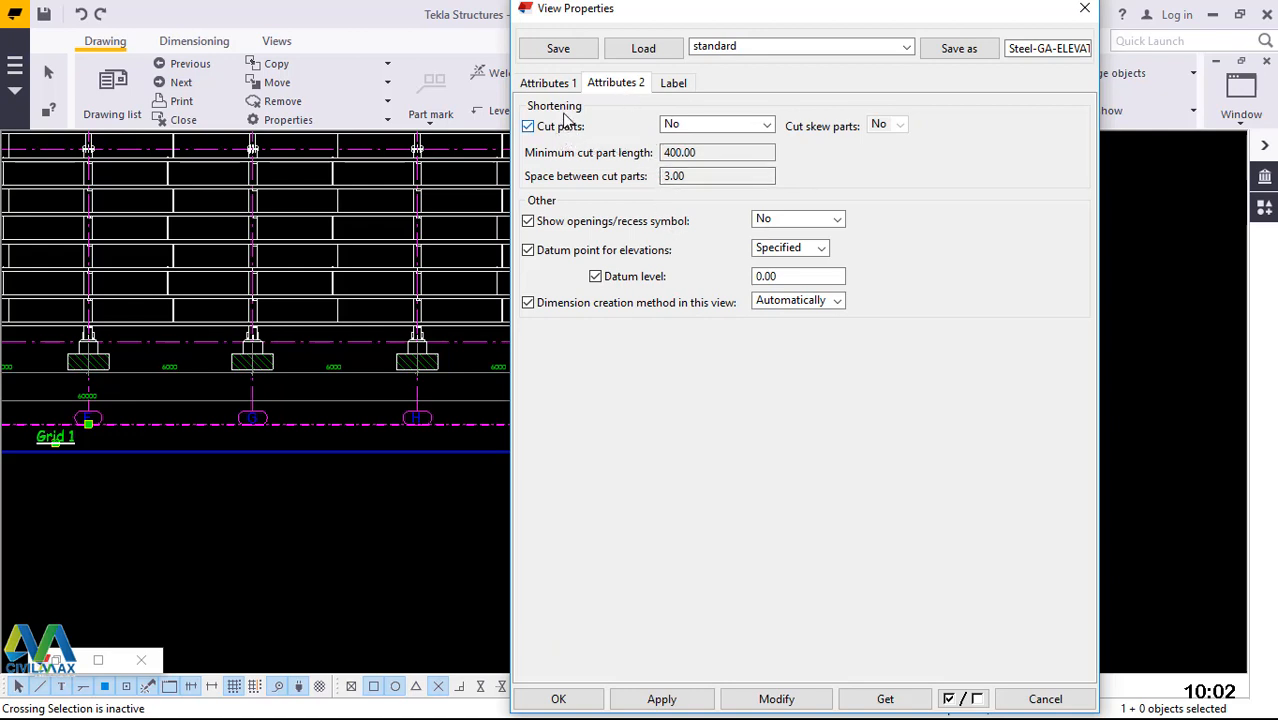
{"action": "left_click", "coordinate": [745, 127]}
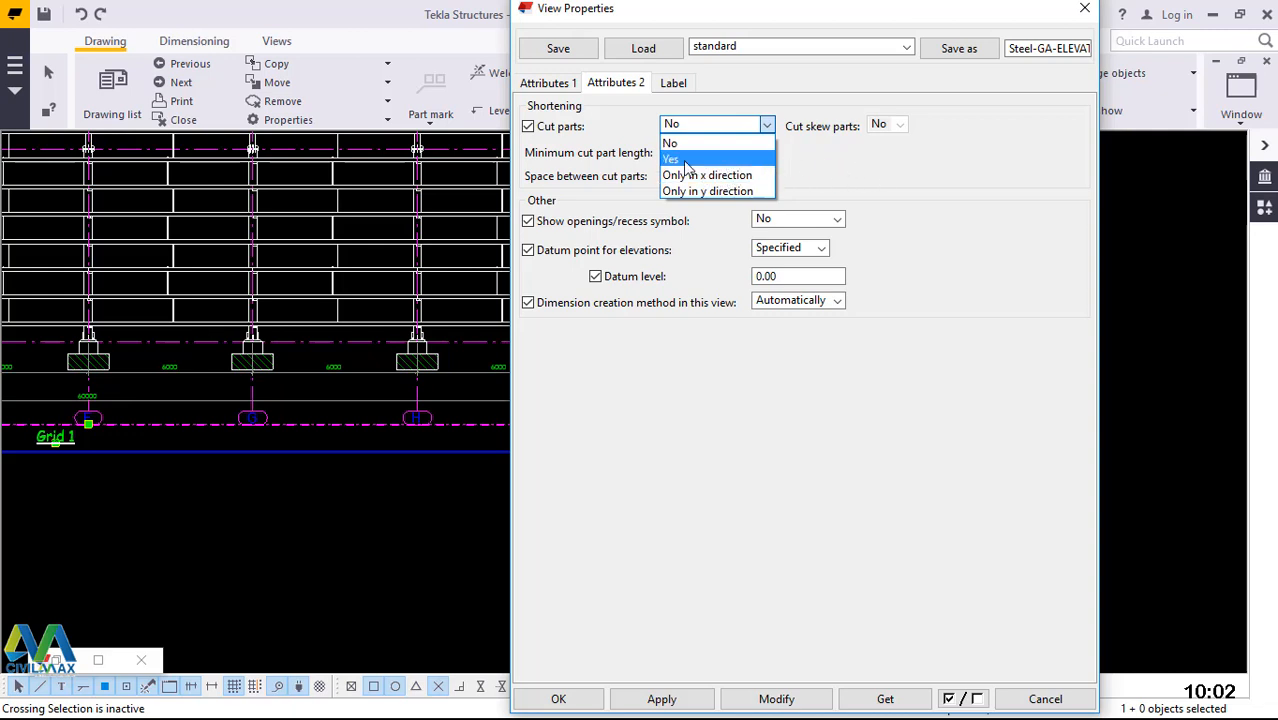
{"action": "left_click", "coordinate": [744, 130]}
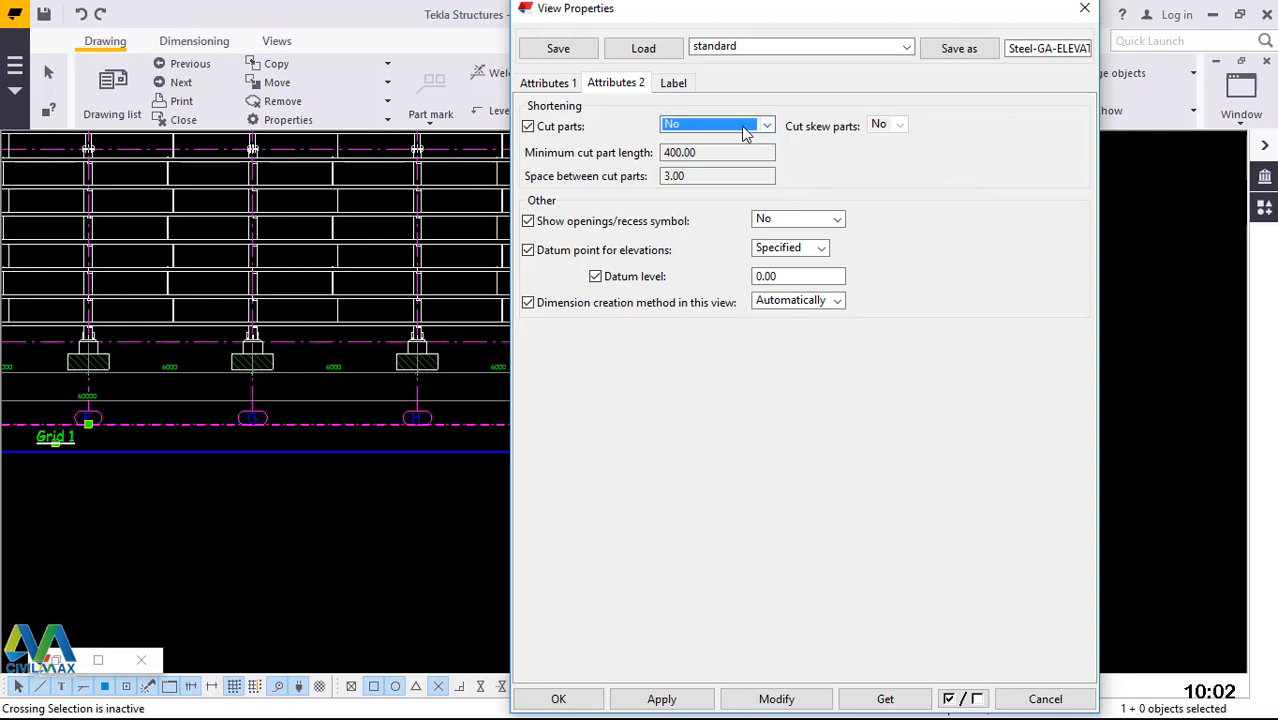
{"action": "left_click", "coordinate": [673, 84]}
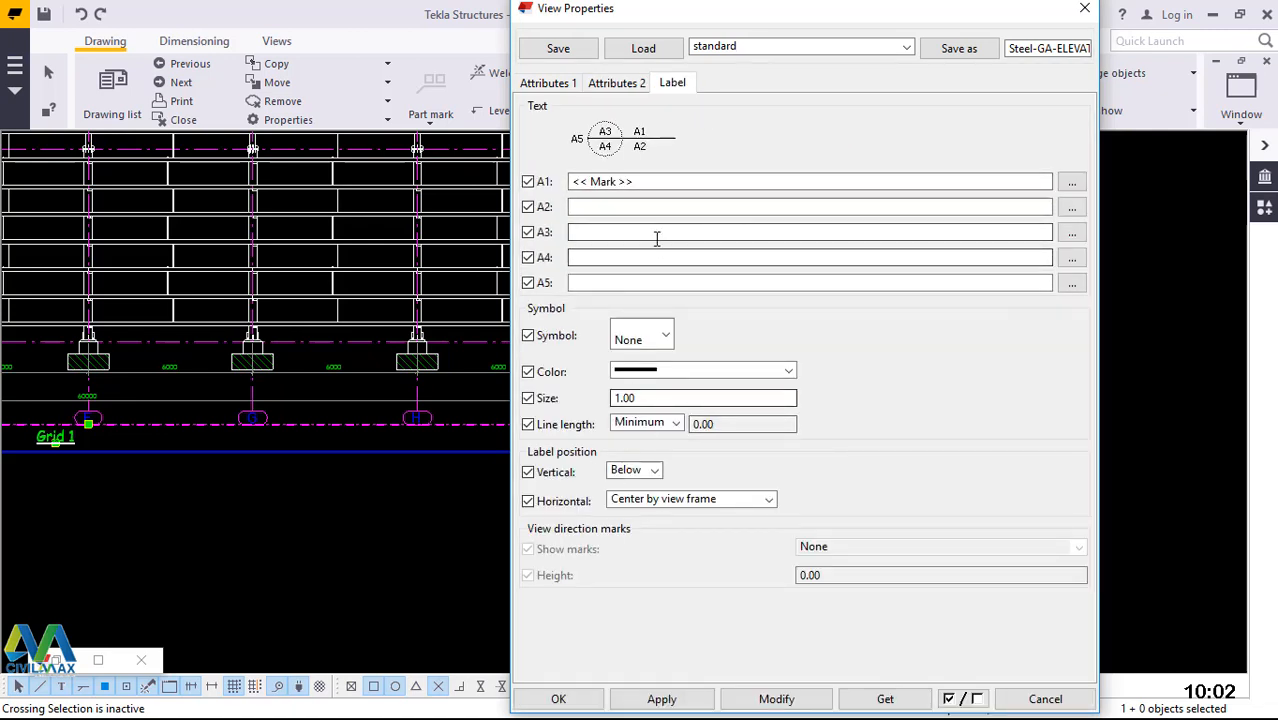
{"action": "left_click", "coordinate": [547, 84]}
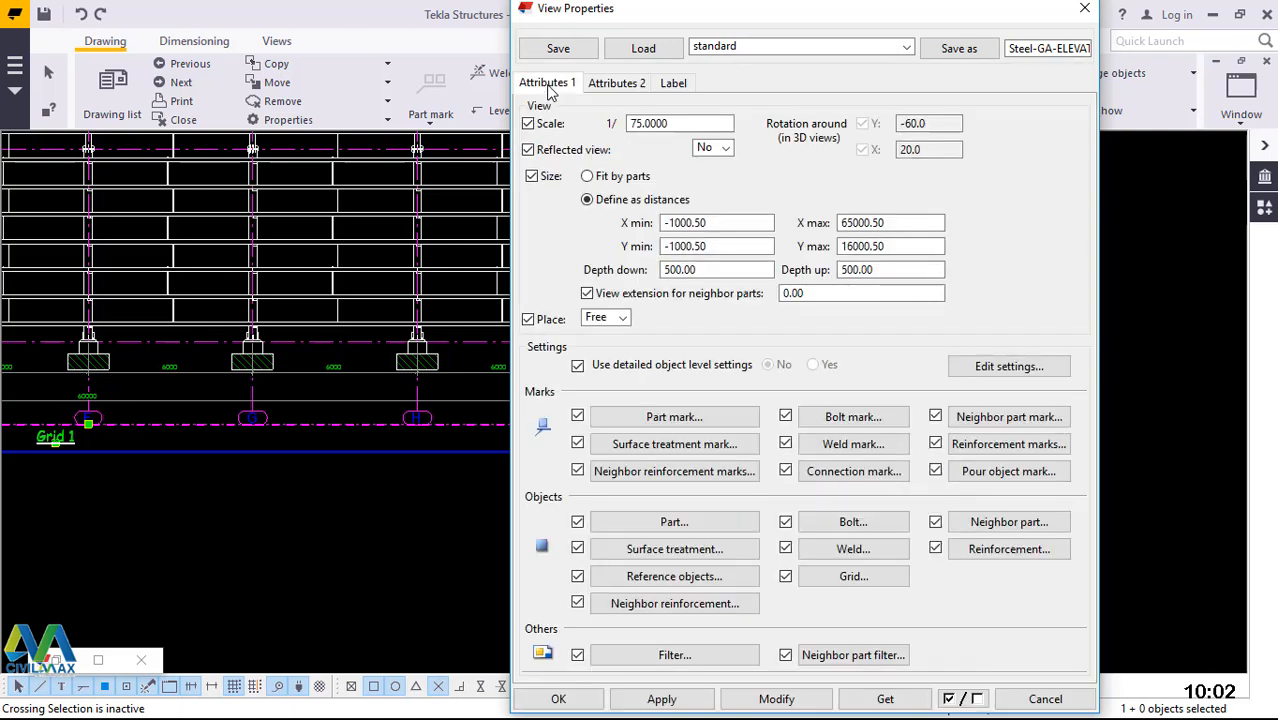
- Set the Grid 1 view scale to 1/100 and apply the modification to the view
{"action": "left_click_drag", "start_coordinate": [678, 123], "coordinate": [632, 123]}
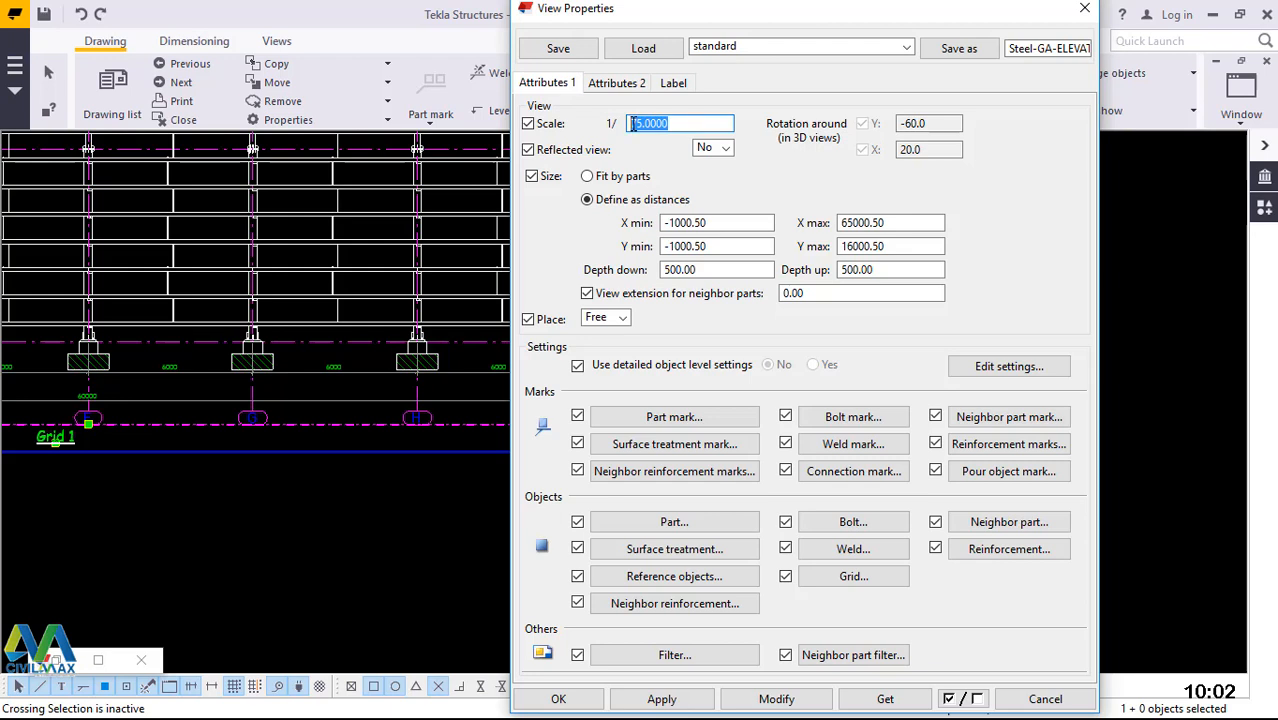
{"action": "key", "text": "BackSpace"}
{"action": "type", "text": "100"}
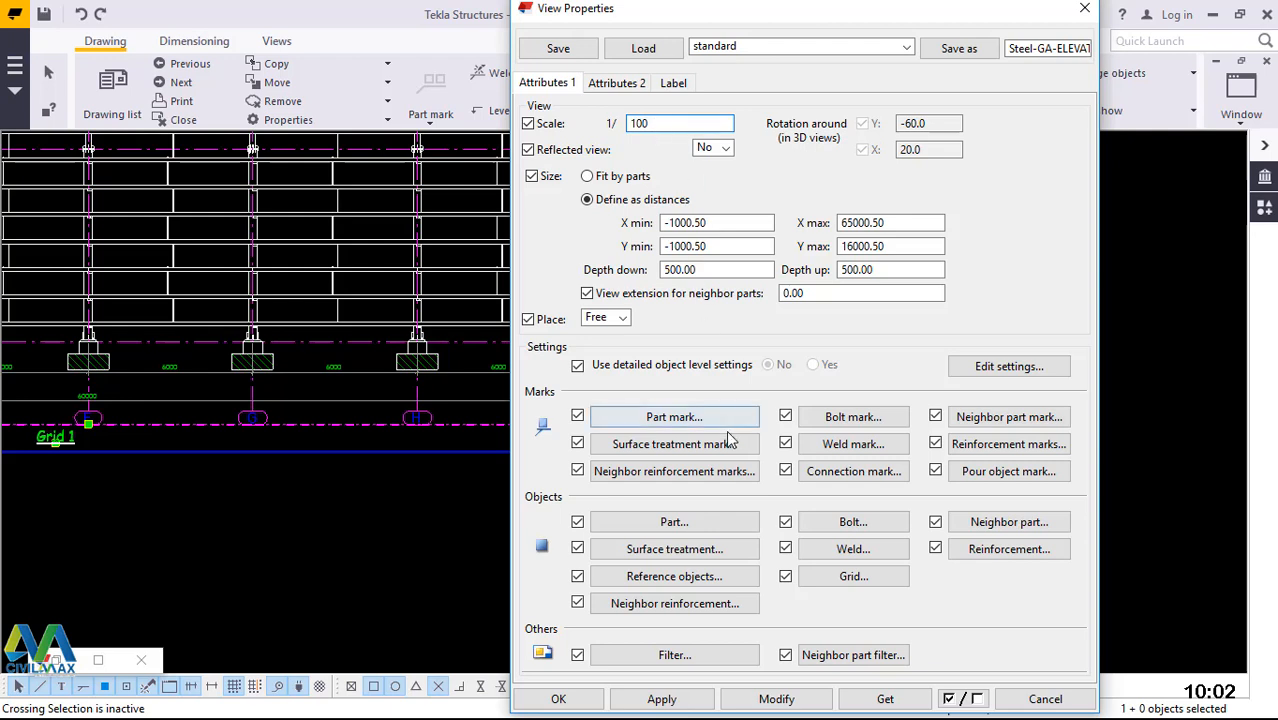
{"action": "left_click", "coordinate": [778, 702]}
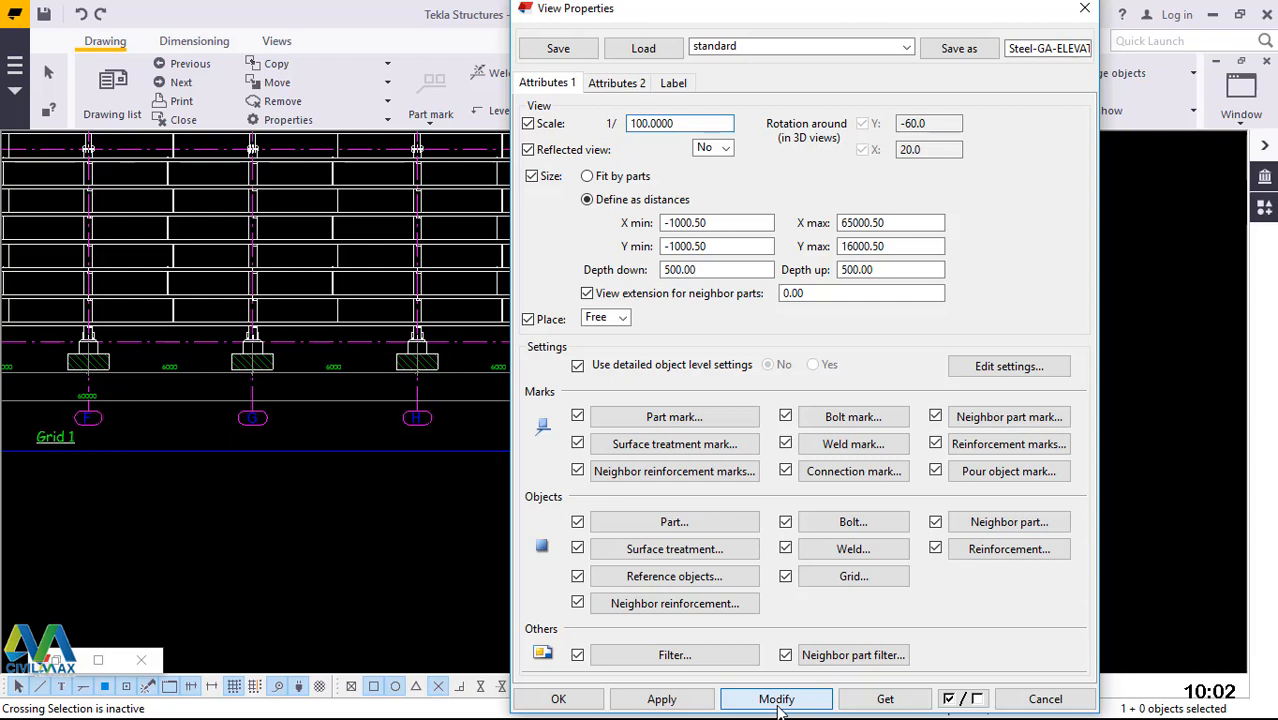
{"action": "left_click", "coordinate": [778, 708]}
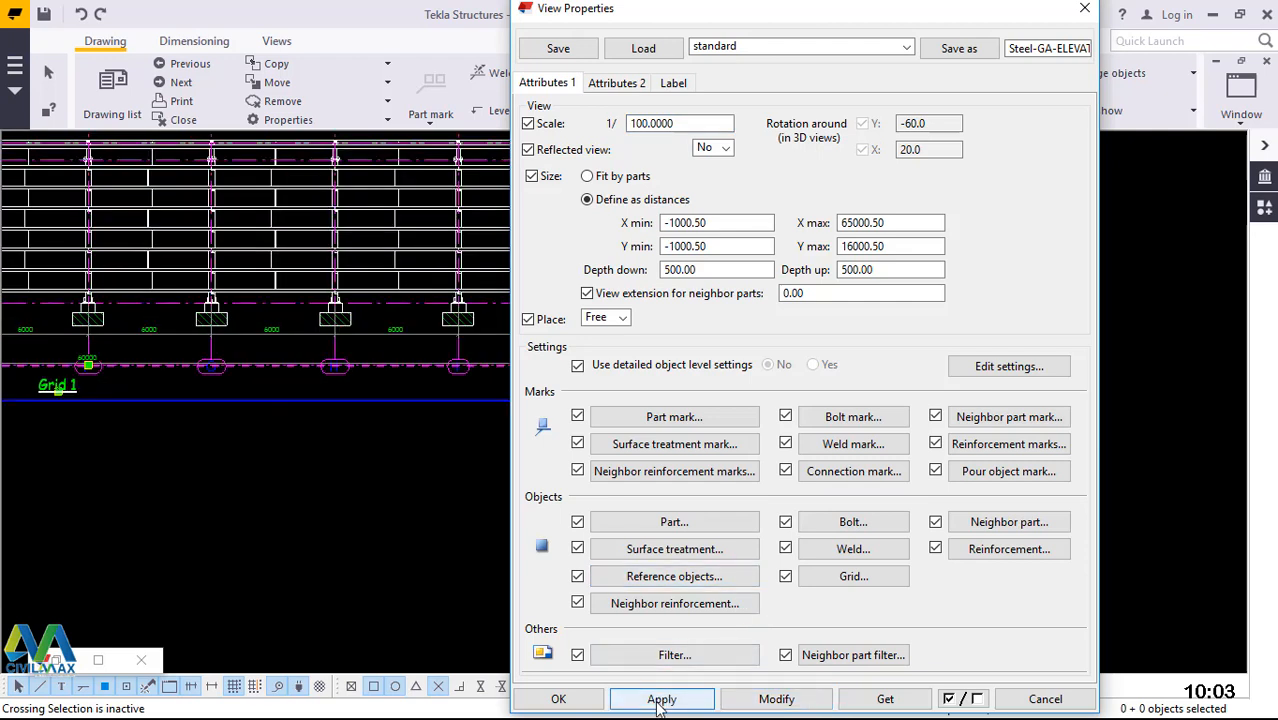
- Close the view properties and move the Grid 1 view down and to the left, inside the sheet border
{"action": "left_click", "coordinate": [572, 703]}
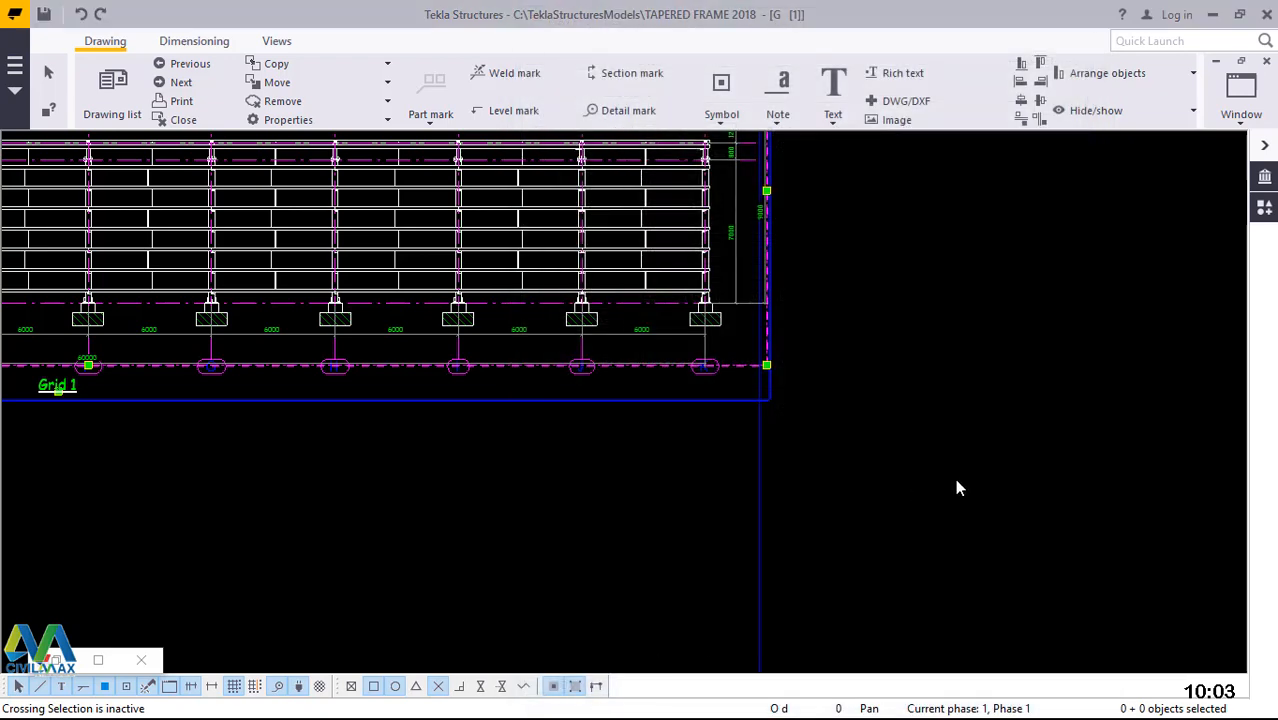
{"action": "scroll", "coordinate": [957, 488], "scroll_direction": "down", "scroll_amount": 5}
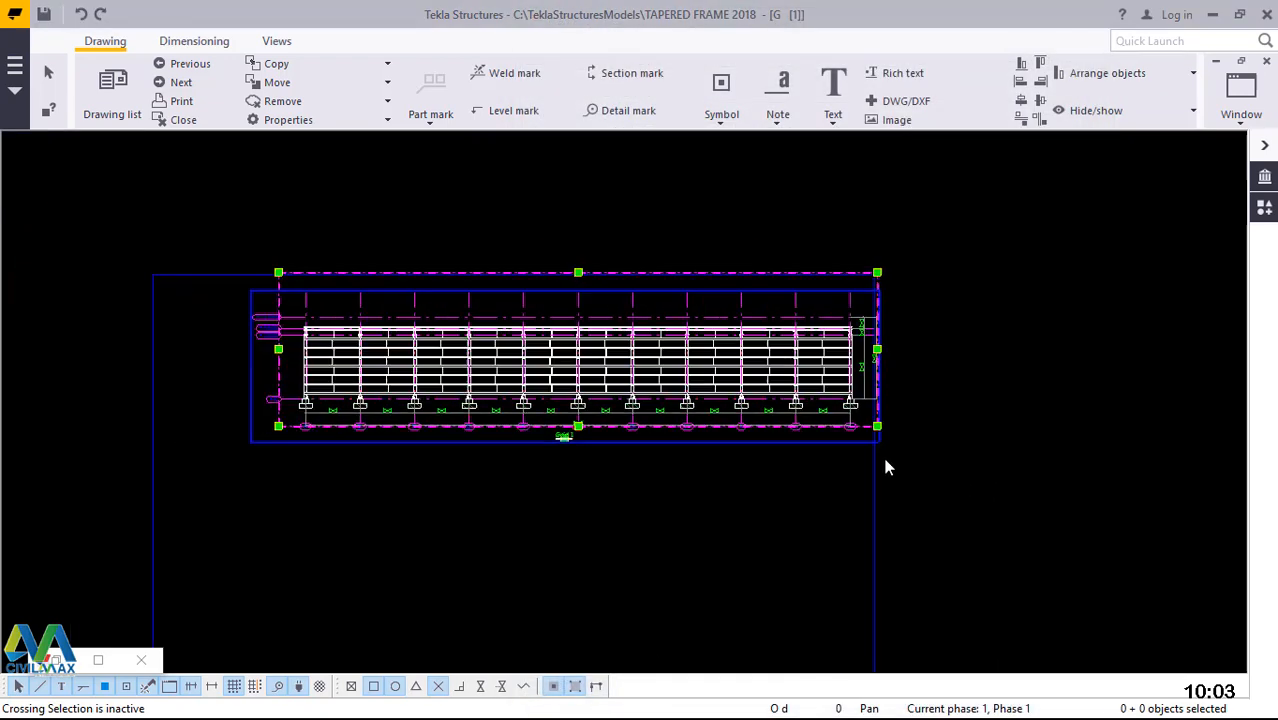
{"action": "scroll", "coordinate": [373, 449], "scroll_direction": "up", "scroll_amount": 3}
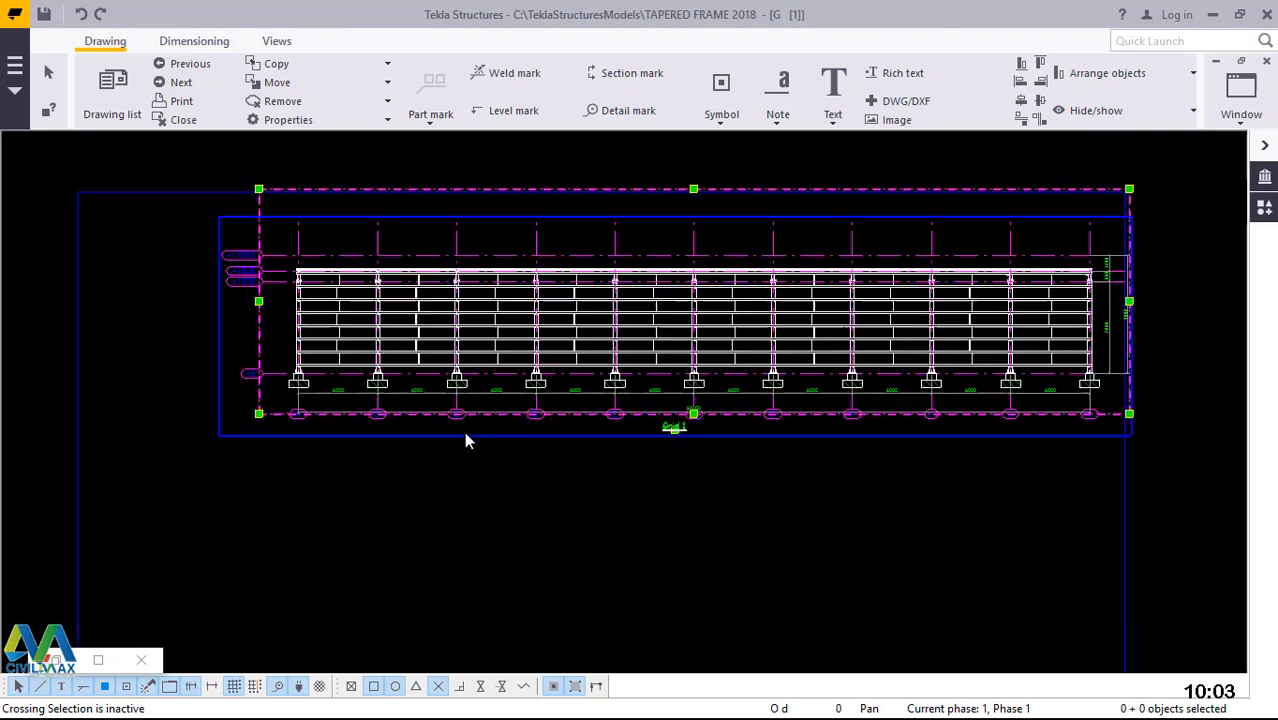
{"action": "left_click", "coordinate": [534, 462]}
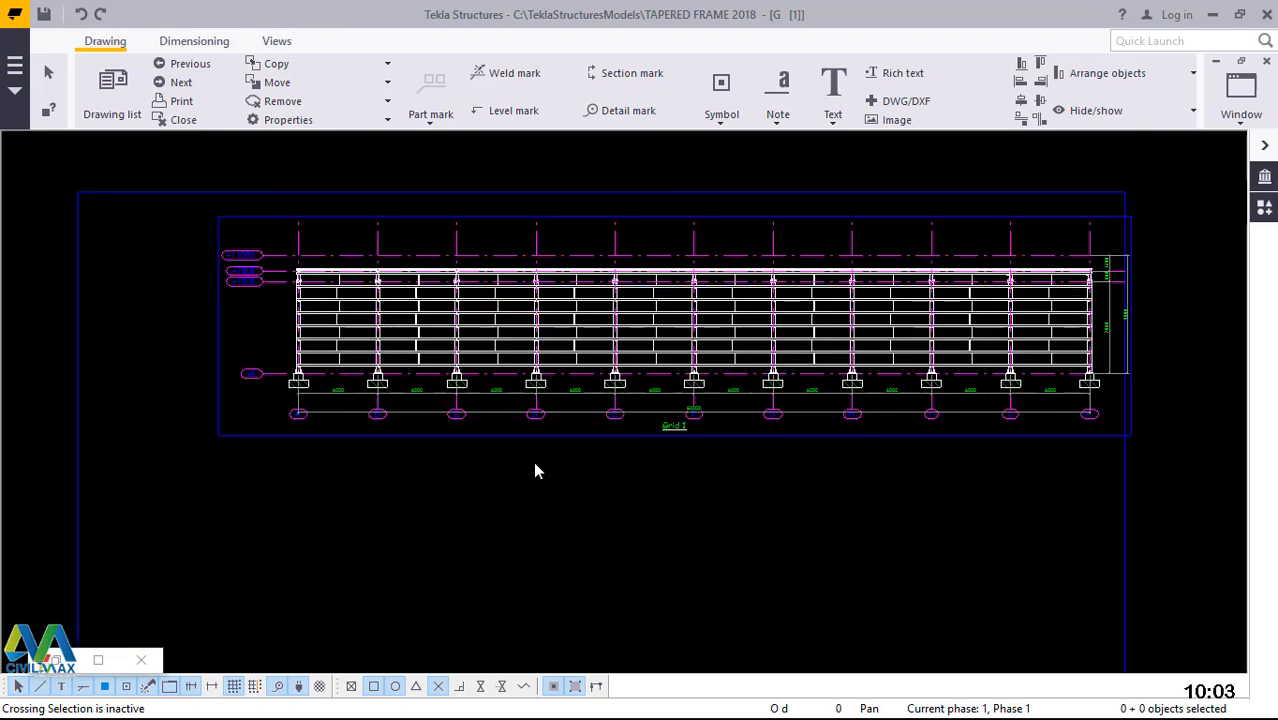
{"action": "left_click", "coordinate": [468, 443]}
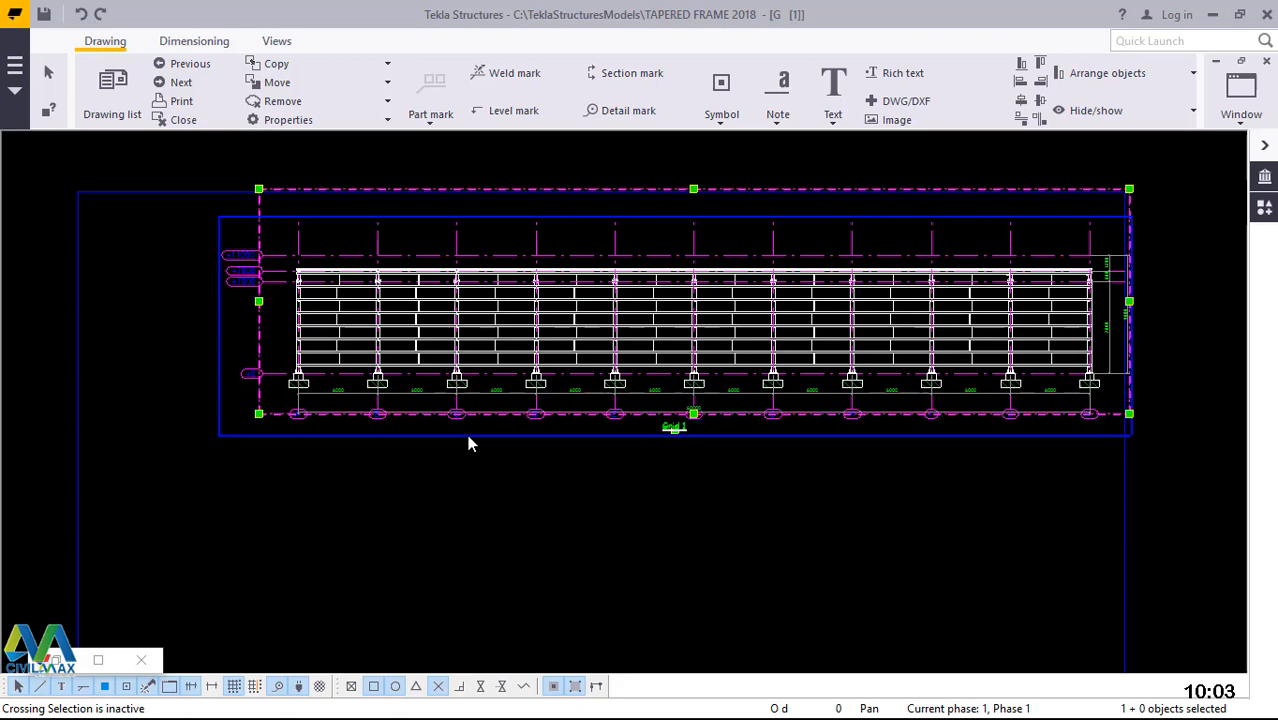
{"action": "left_click", "coordinate": [458, 452]}
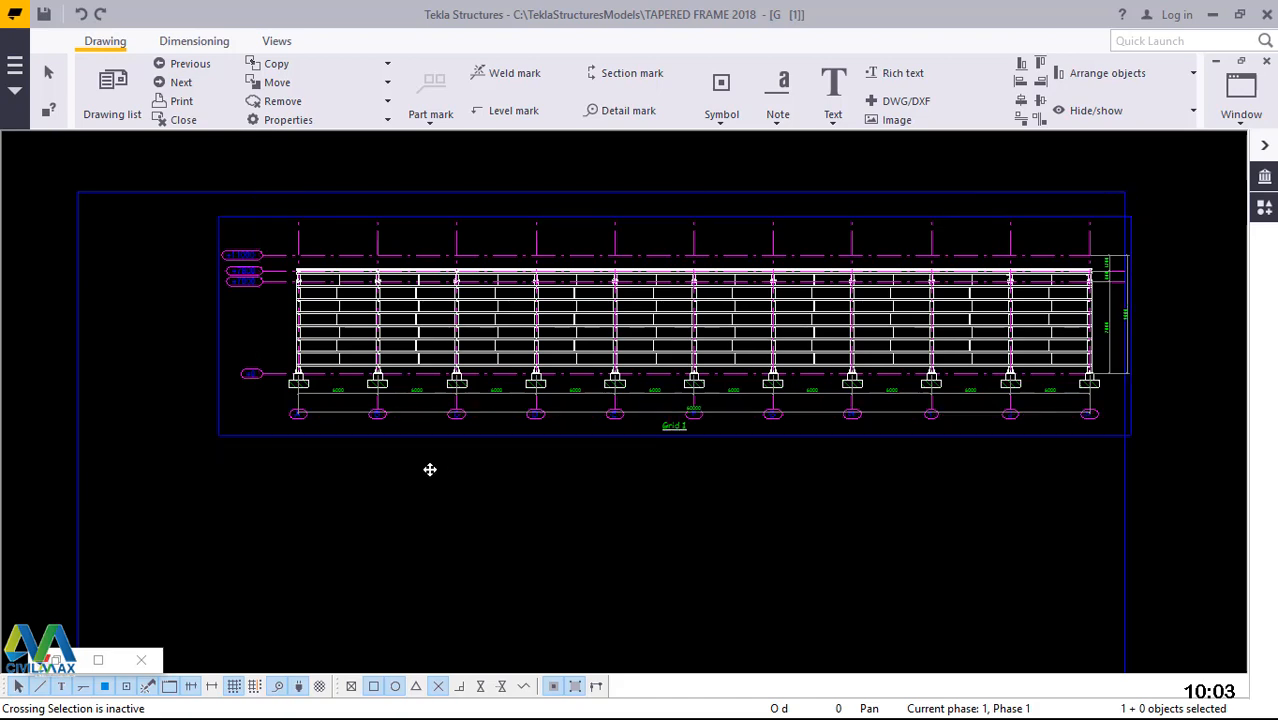
{"action": "mouse_move", "coordinate": [430, 469]}
{"action": "left_mouse_down"}
{"action": "mouse_move", "coordinate": [388, 488]}
{"action": "mouse_move", "coordinate": [388, 525]}
{"action": "mouse_move", "coordinate": [365, 535]}
{"action": "mouse_move", "coordinate": [362, 596]}
{"action": "left_mouse_up"}
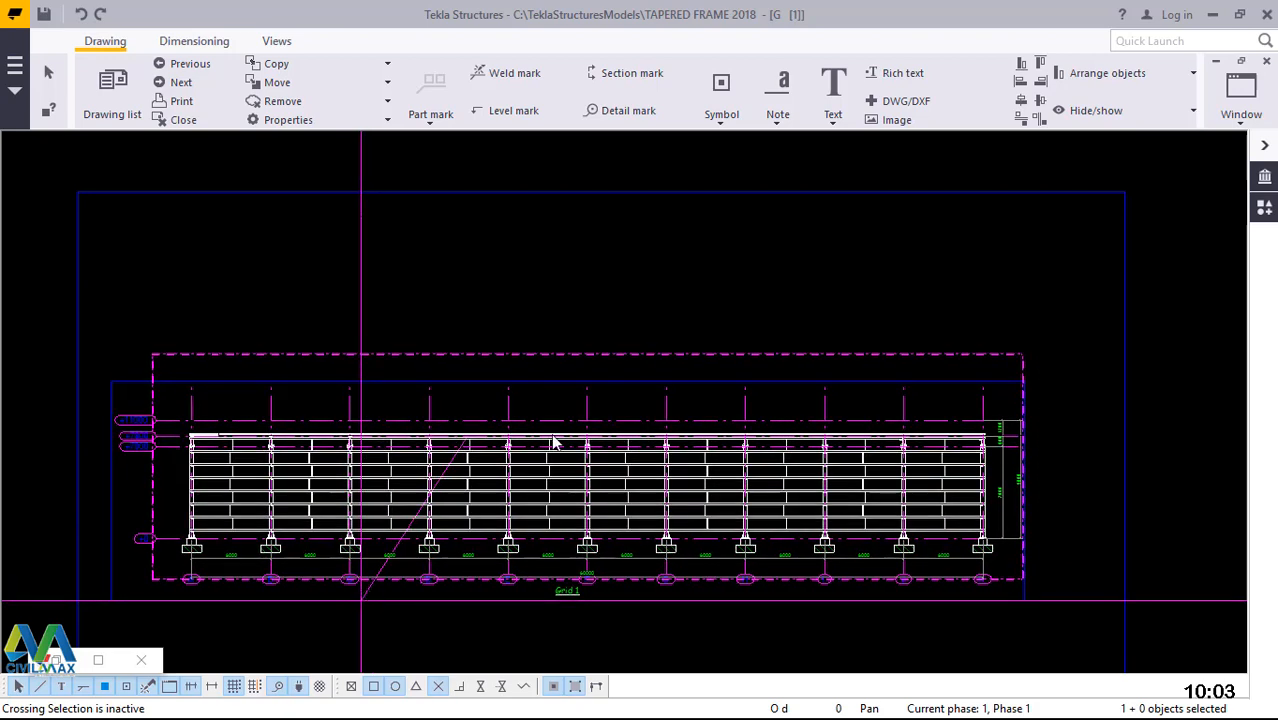
{"action": "left_click", "coordinate": [672, 287]}
{"action": "scroll", "coordinate": [710, 250], "scroll_direction": "down", "scroll_amount": 2}
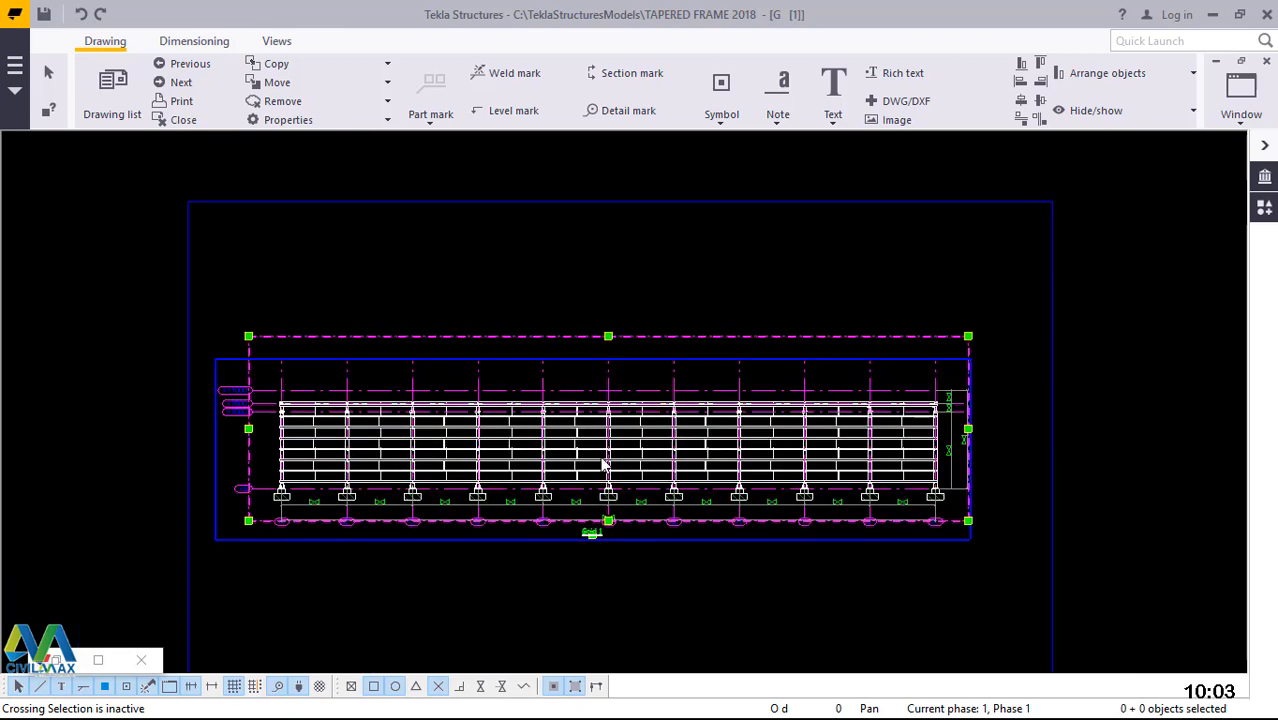
{"action": "scroll", "coordinate": [603, 465], "scroll_direction": "down", "scroll_amount": 3}
{"action": "scroll", "coordinate": [596, 452], "scroll_direction": "up", "scroll_amount": 1}
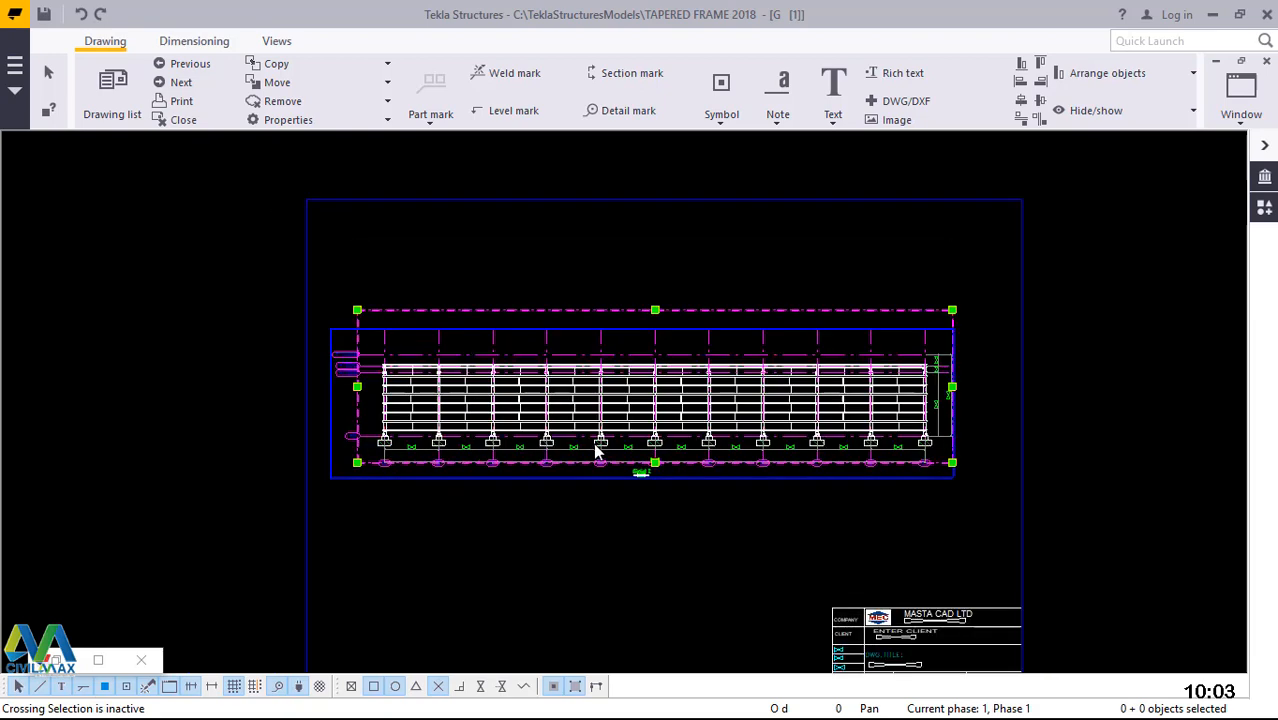
- Select the grid at the grid H label and open its grid properties, keeping the labels in sight
{"action": "scroll", "coordinate": [855, 437], "scroll_direction": "up", "scroll_amount": 1}
{"action": "scroll", "coordinate": [880, 405], "scroll_direction": "up", "scroll_amount": 2}
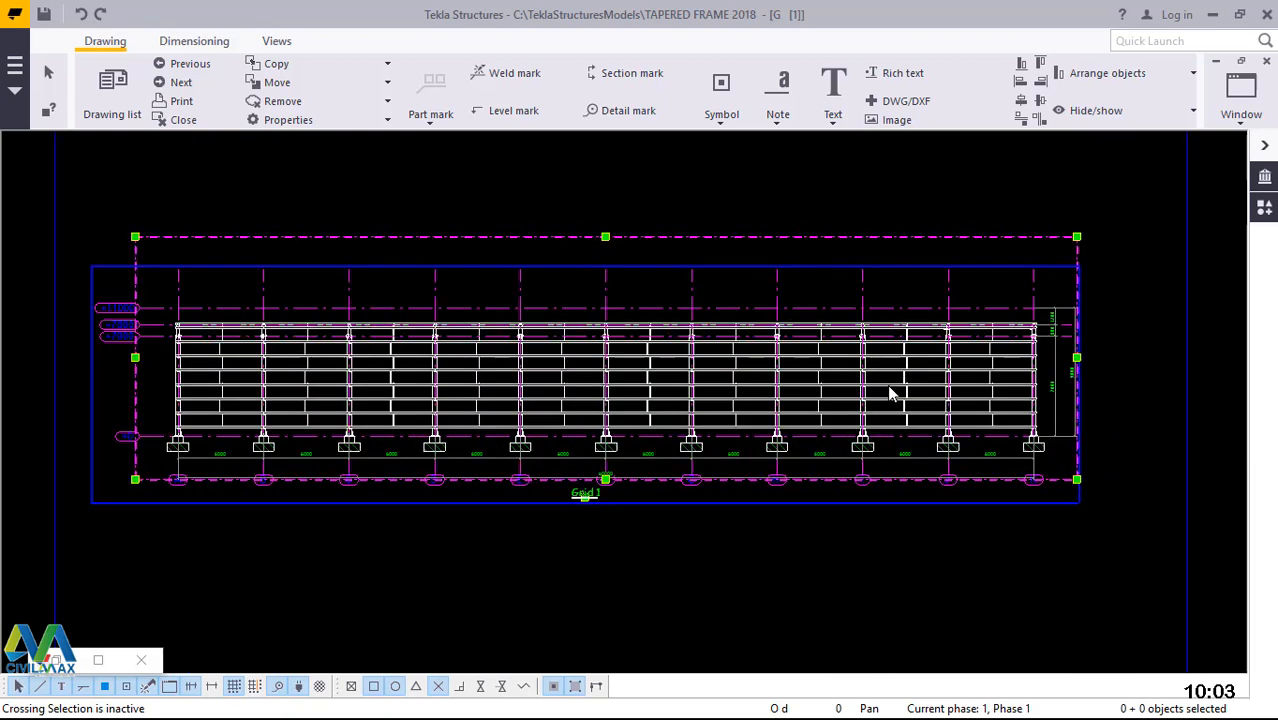
{"action": "scroll", "coordinate": [1076, 360], "scroll_direction": "up", "scroll_amount": 3}
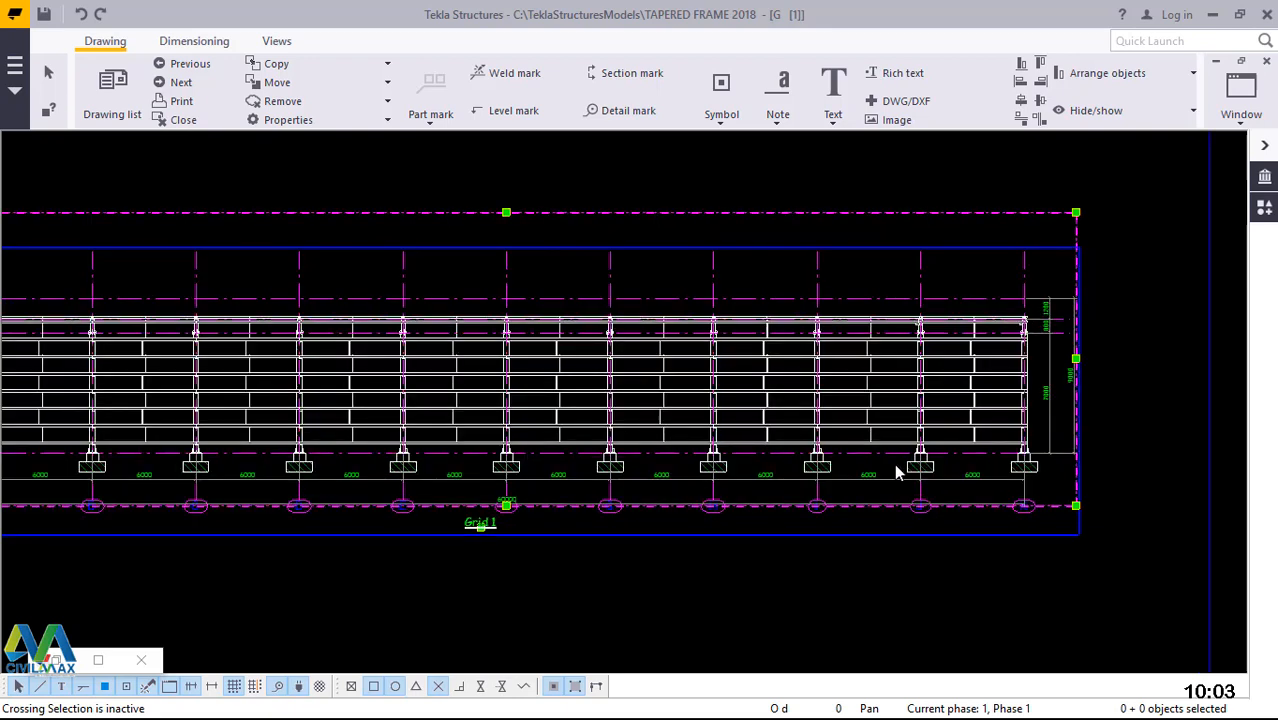
{"action": "scroll", "coordinate": [640, 540], "scroll_direction": "up", "scroll_amount": 6}
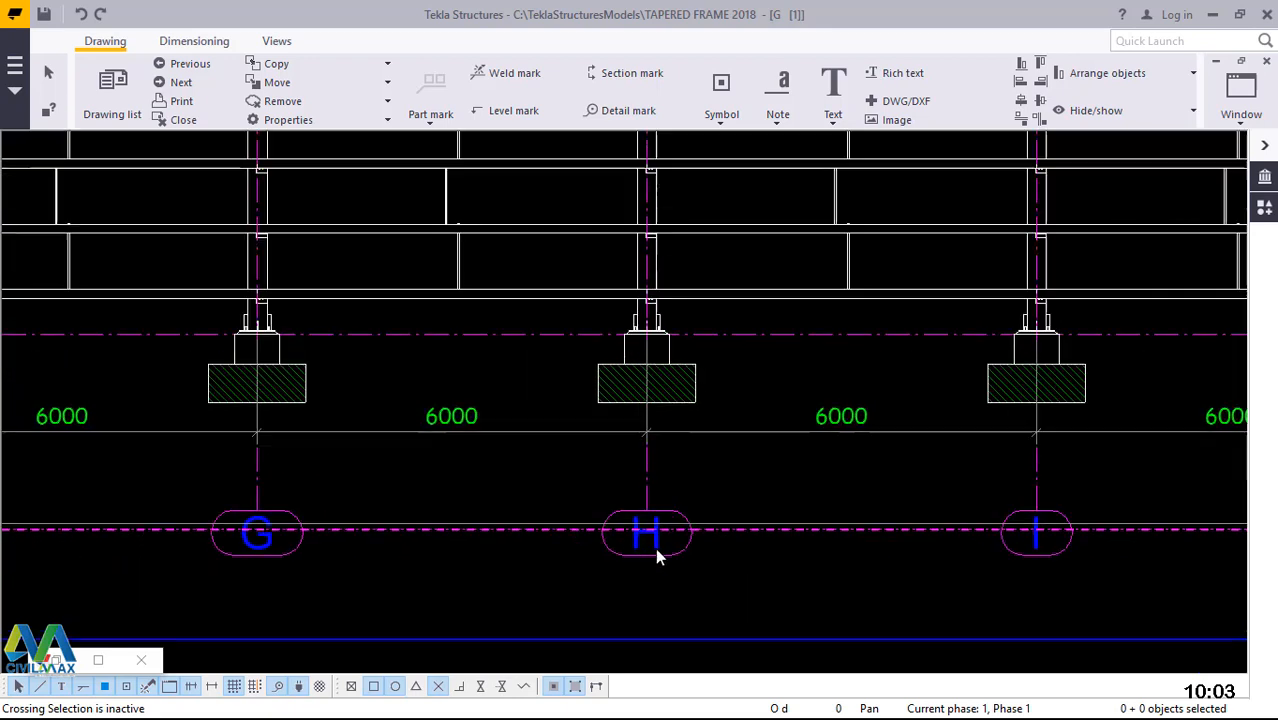
{"action": "scroll", "coordinate": [660, 557], "scroll_direction": "up", "scroll_amount": 2}
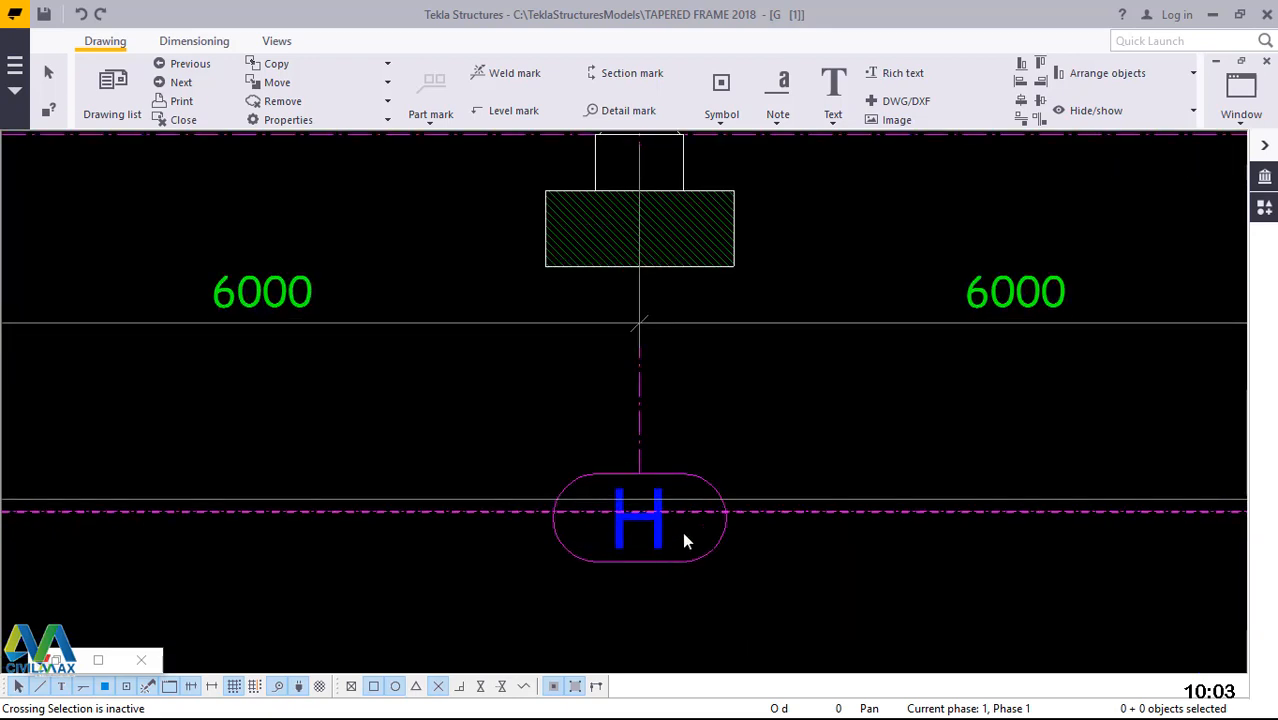
{"action": "left_click", "coordinate": [679, 463]}
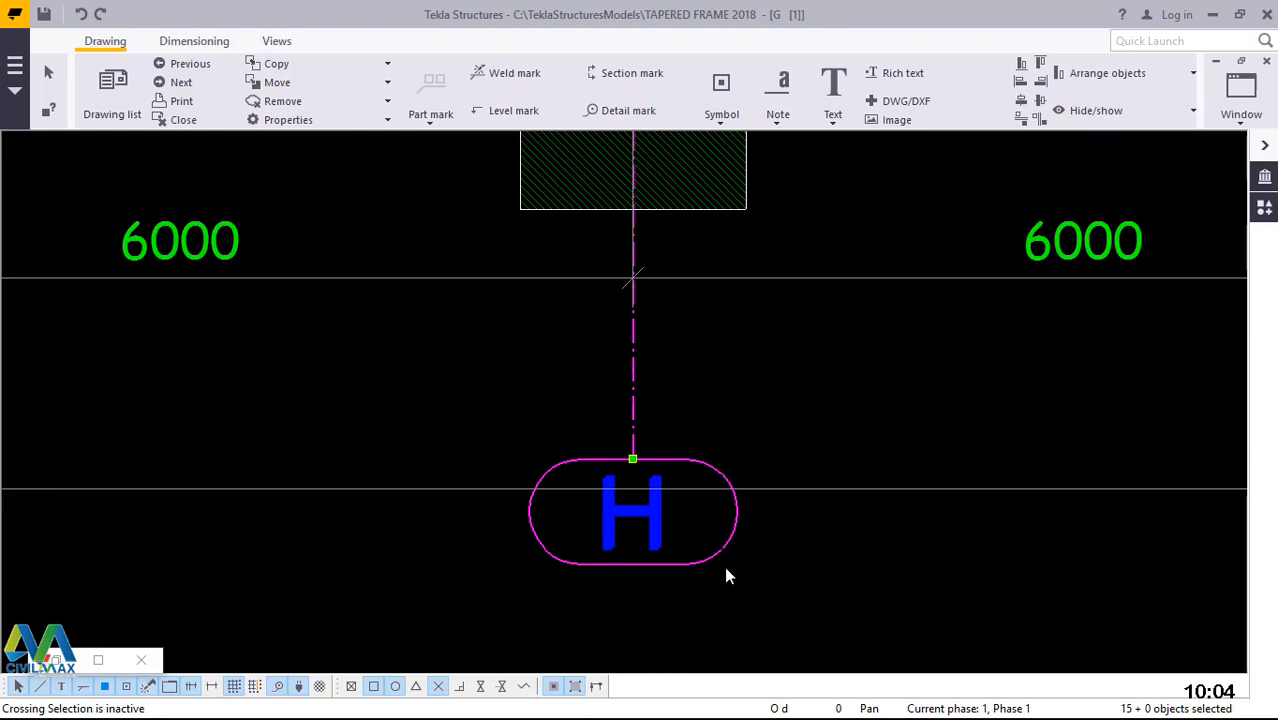
{"action": "scroll", "coordinate": [727, 576], "scroll_direction": "down", "scroll_amount": 8}
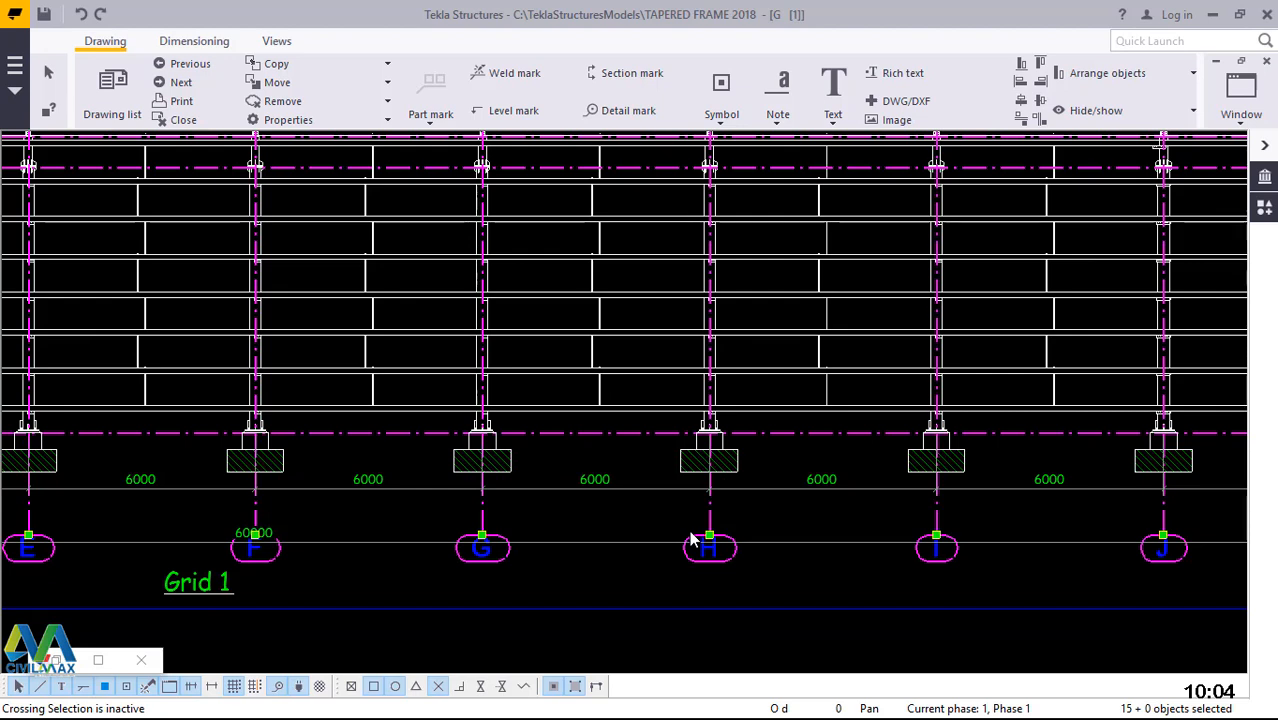
{"action": "scroll", "coordinate": [711, 561], "scroll_direction": "up", "scroll_amount": 2}
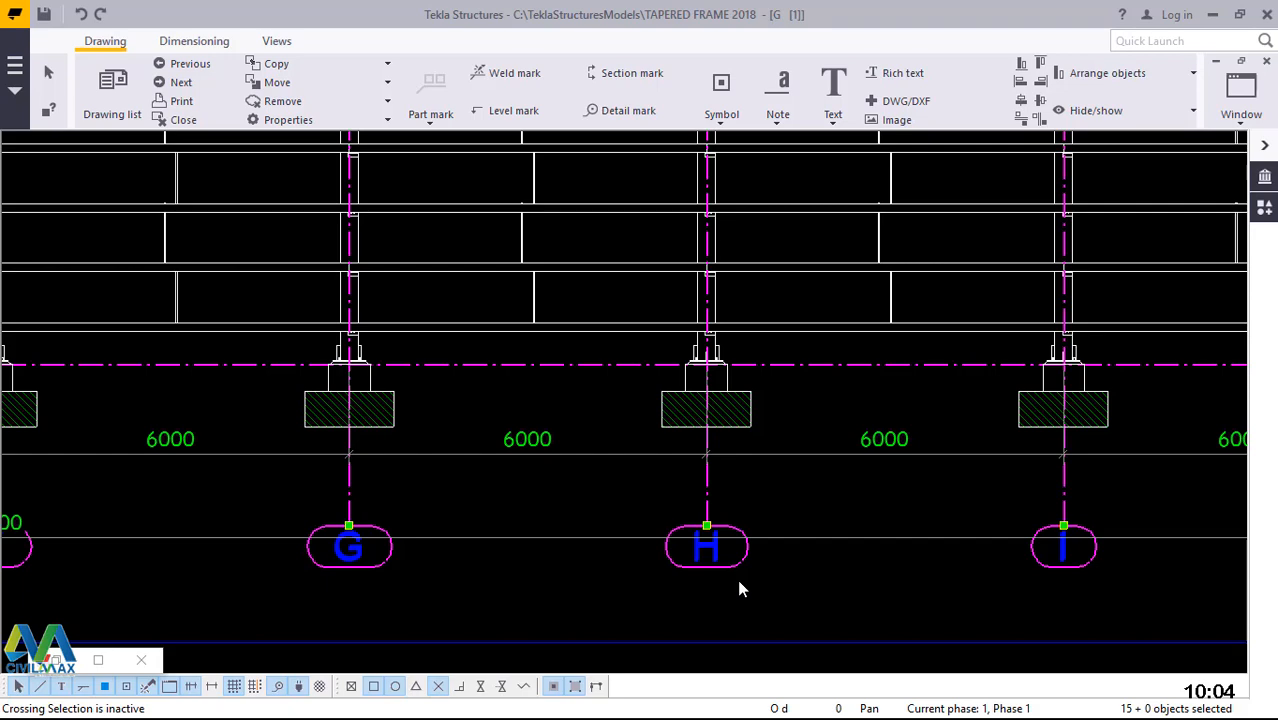
{"action": "scroll", "coordinate": [736, 576], "scroll_direction": "up", "scroll_amount": 1}
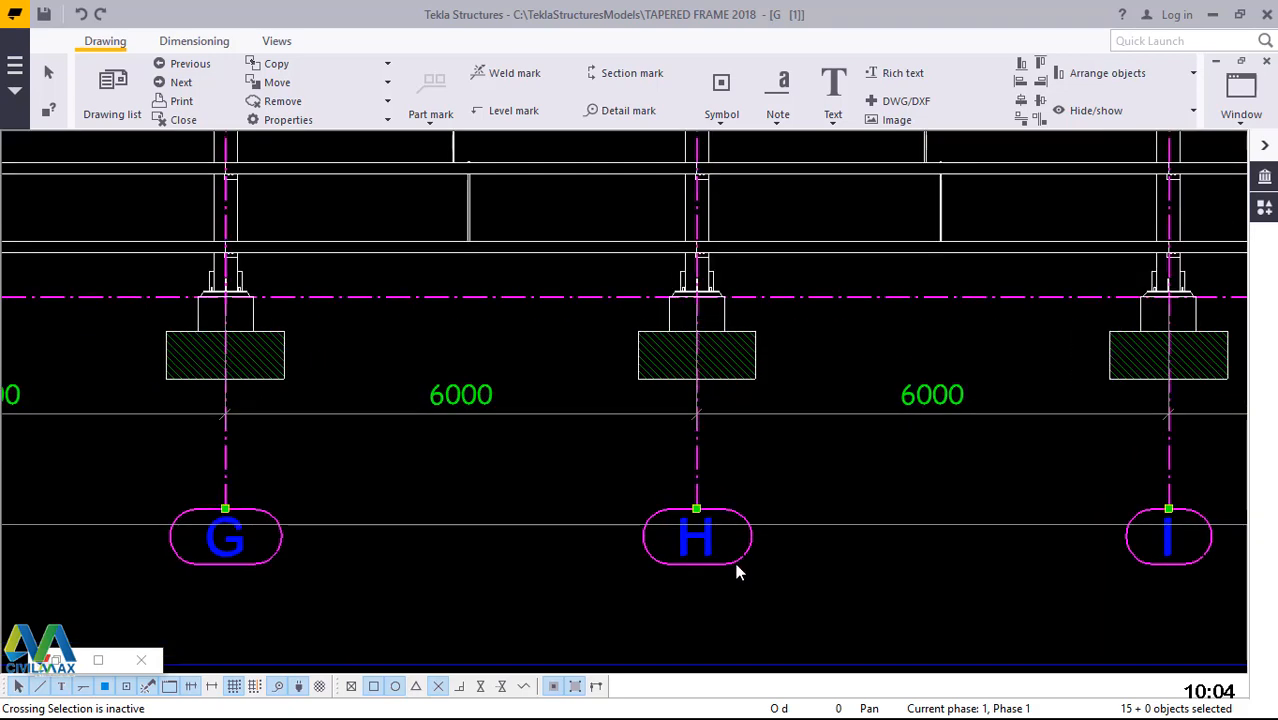
{"action": "double_click", "coordinate": [736, 572]}
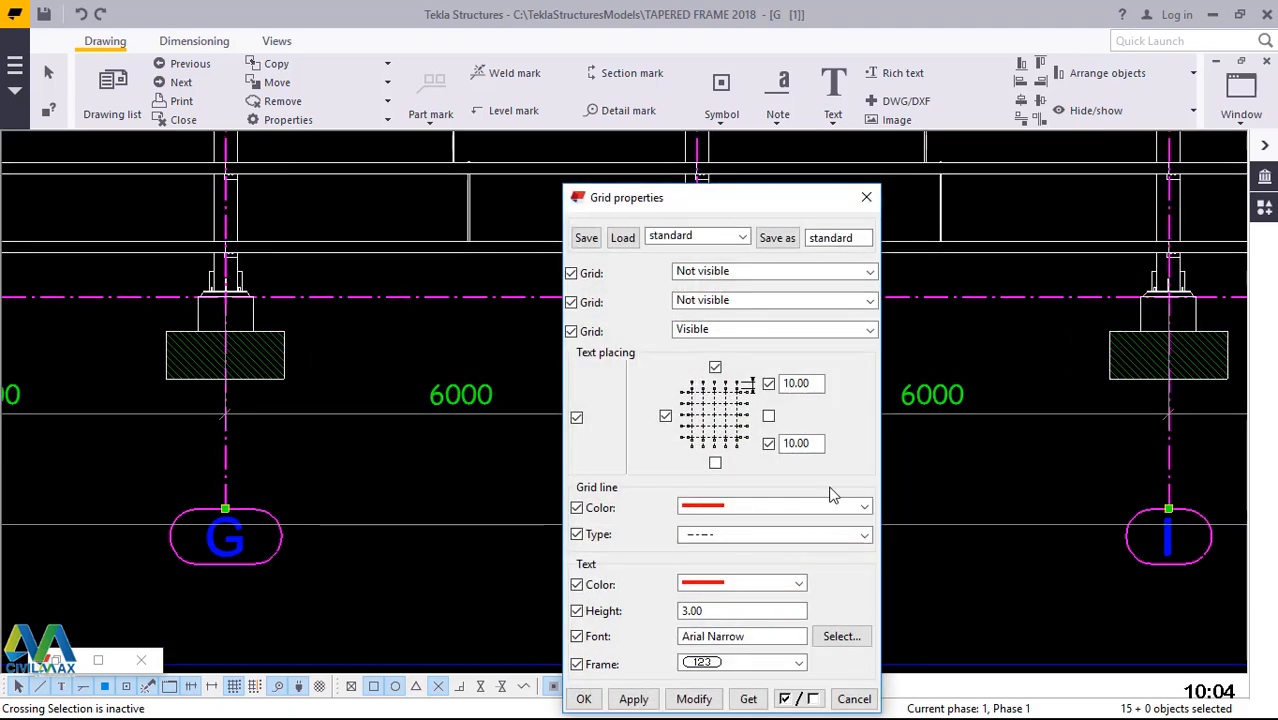
{"action": "mouse_move", "coordinate": [736, 208]}
{"action": "left_mouse_down"}
{"action": "mouse_move", "coordinate": [887, 203]}
{"action": "mouse_move", "coordinate": [936, 177]}
{"action": "mouse_move", "coordinate": [925, 187]}
{"action": "left_mouse_up"}
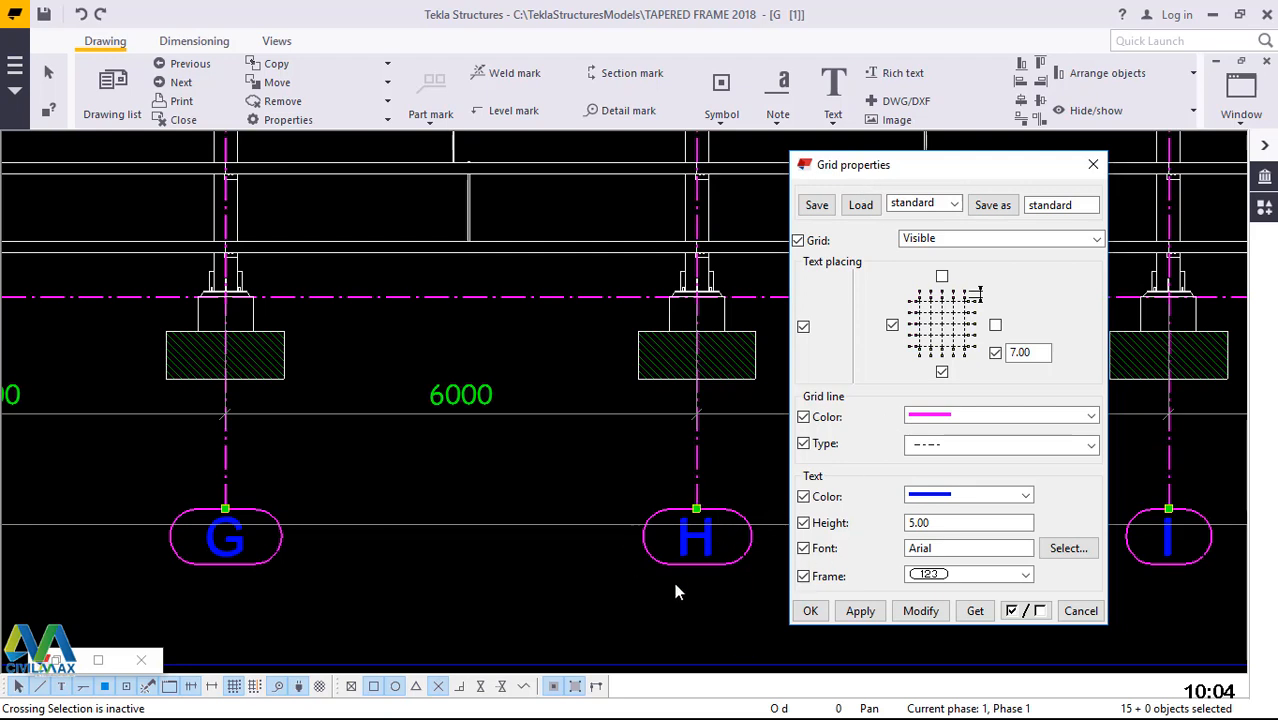
- Set both the grid line colour and the grid label text colour to black
{"action": "left_click", "coordinate": [1036, 420]}
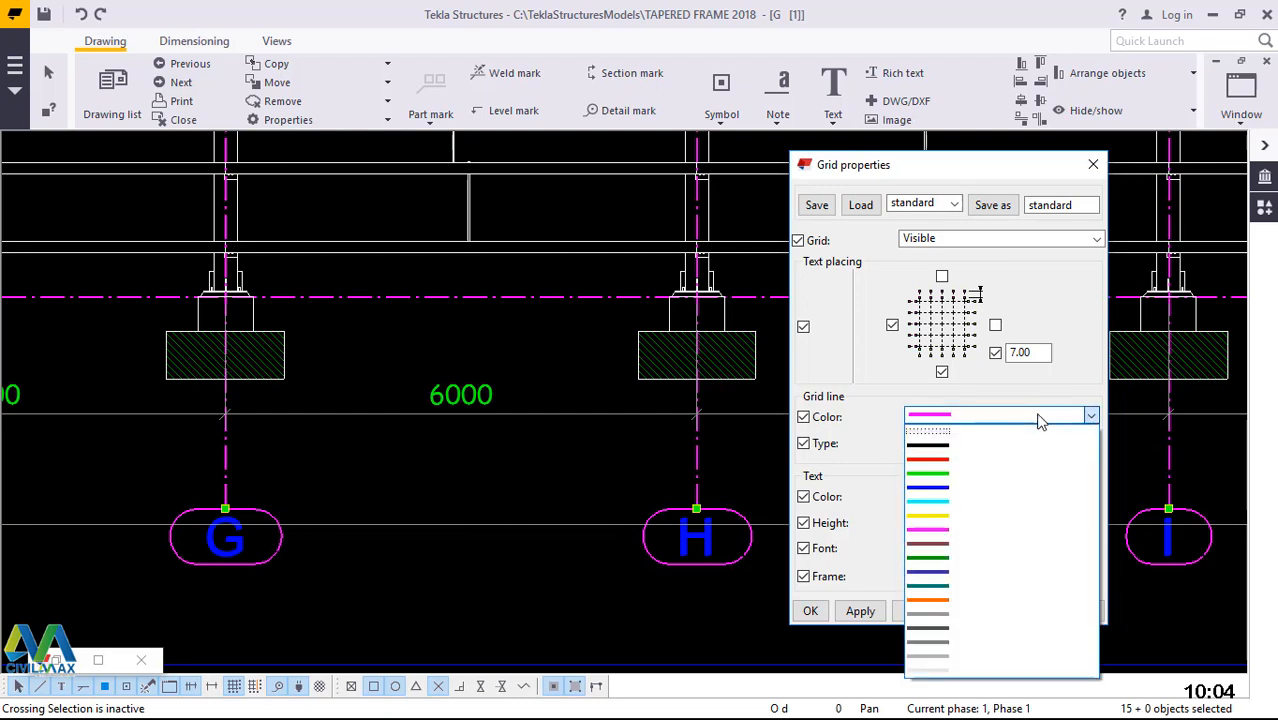
{"action": "left_click", "coordinate": [960, 447]}
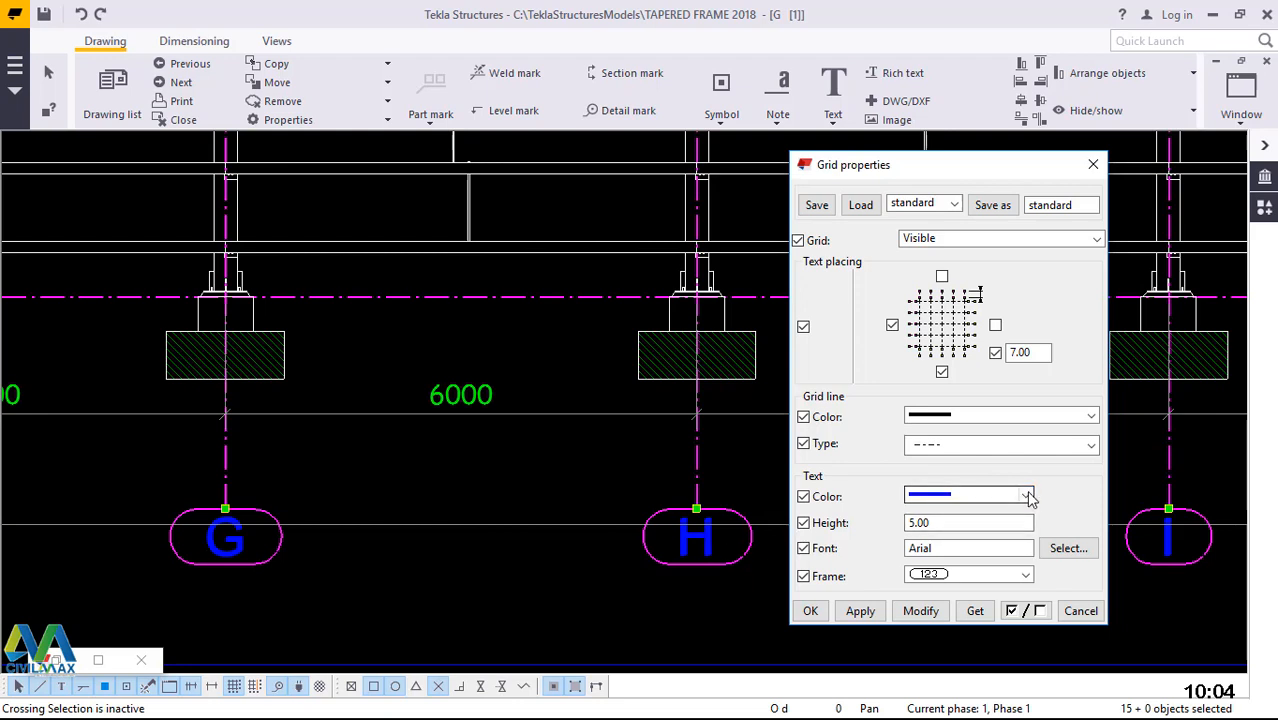
{"action": "left_click", "coordinate": [1030, 497]}
{"action": "left_click", "coordinate": [964, 259]}
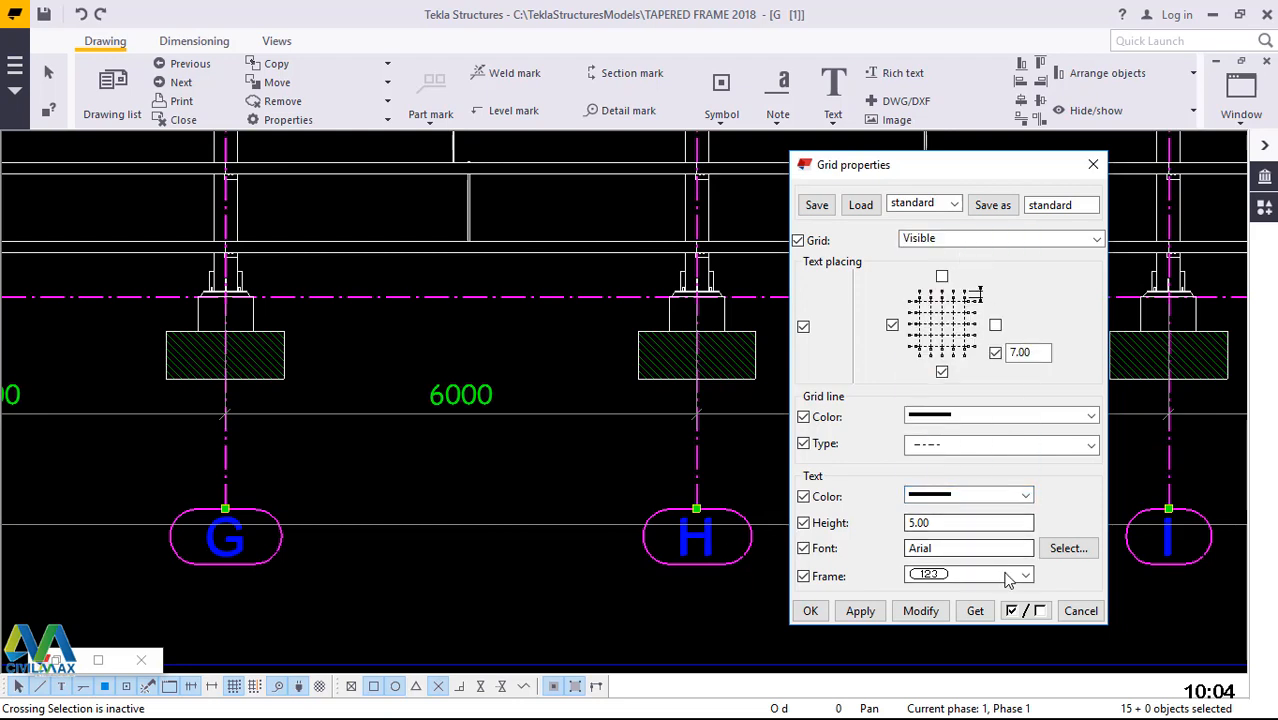
- Set the grid label font to RomanD with the Bold style
{"action": "left_click", "coordinate": [1076, 552]}
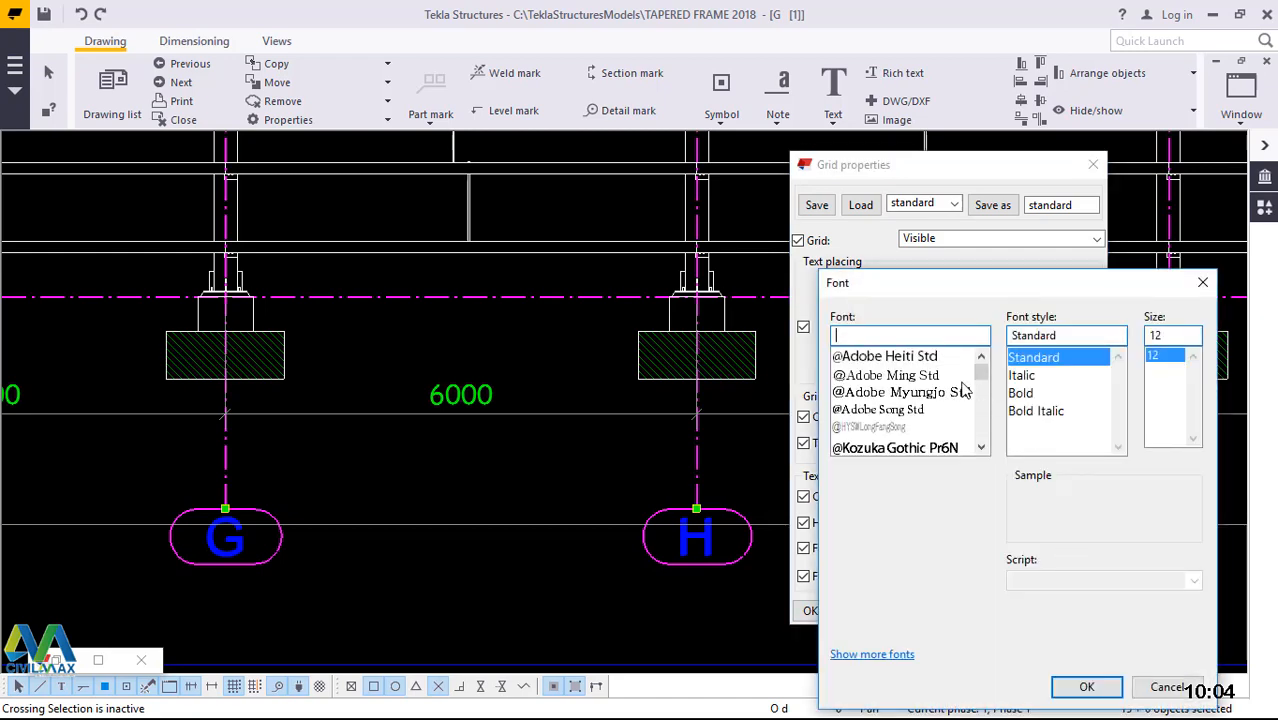
{"action": "type", "text": "ROM"}
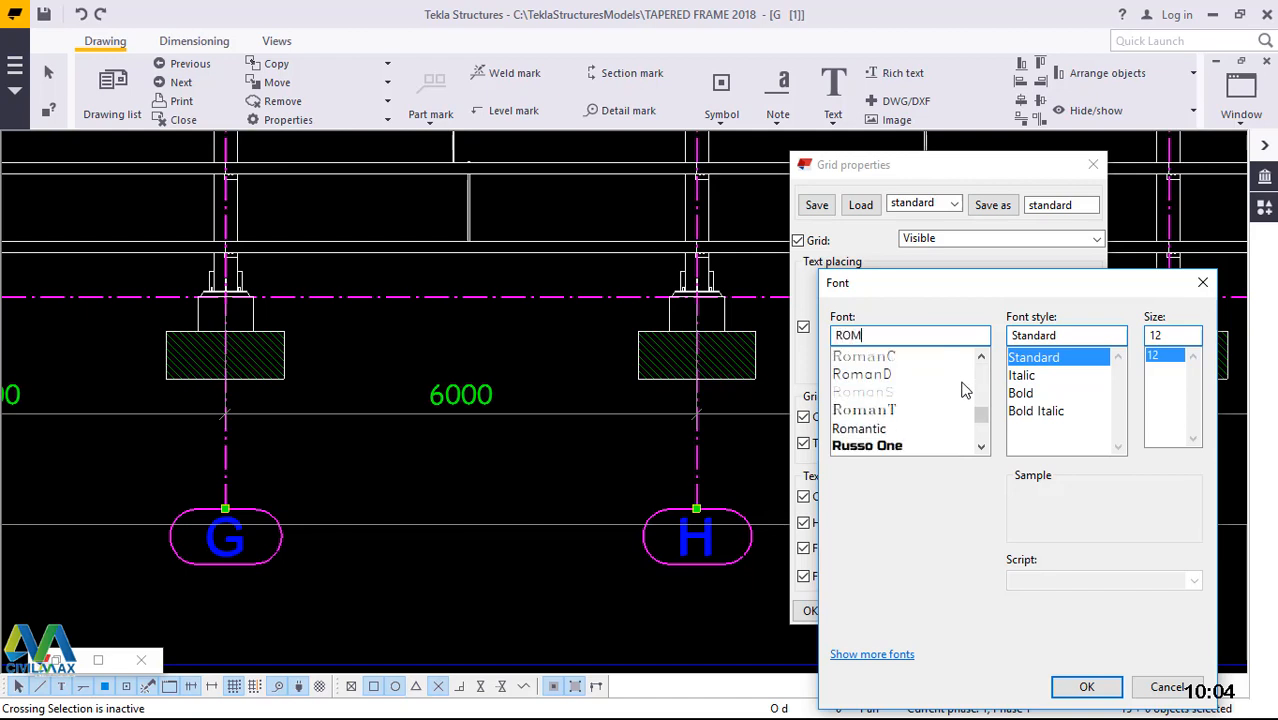
{"action": "left_click", "coordinate": [874, 376]}
{"action": "left_click", "coordinate": [1035, 395]}
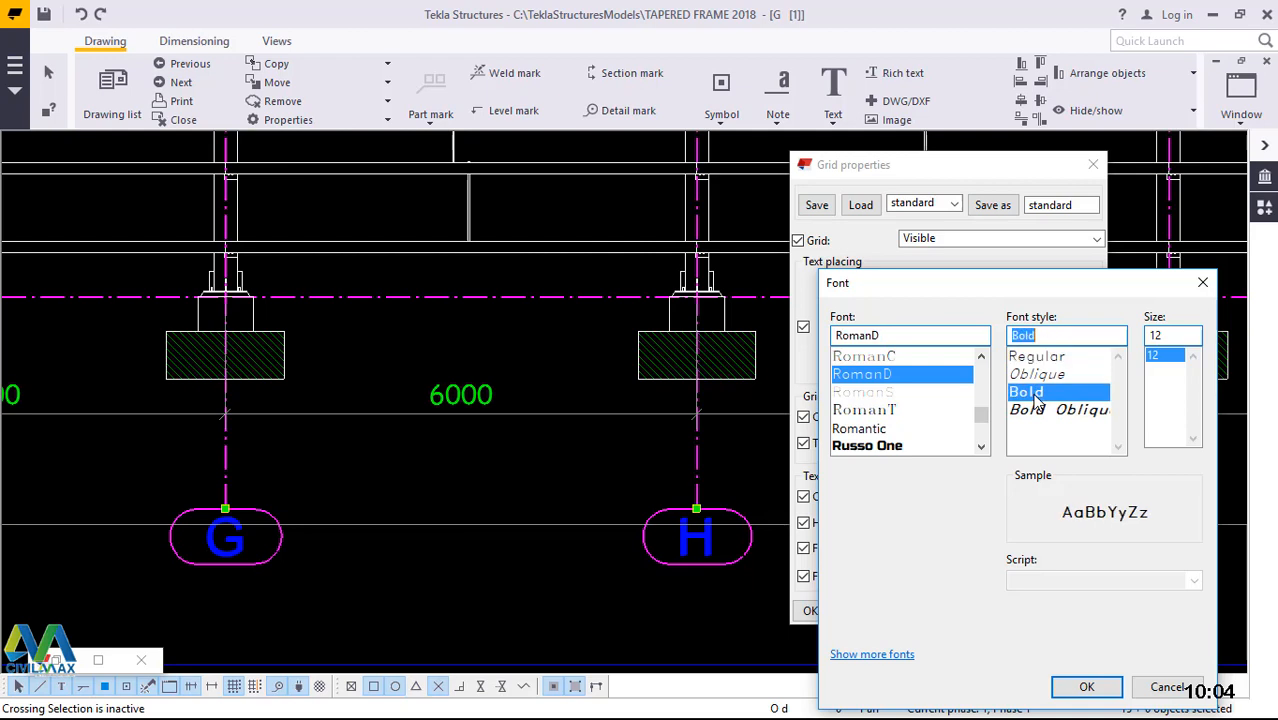
{"action": "left_click", "coordinate": [1086, 689]}
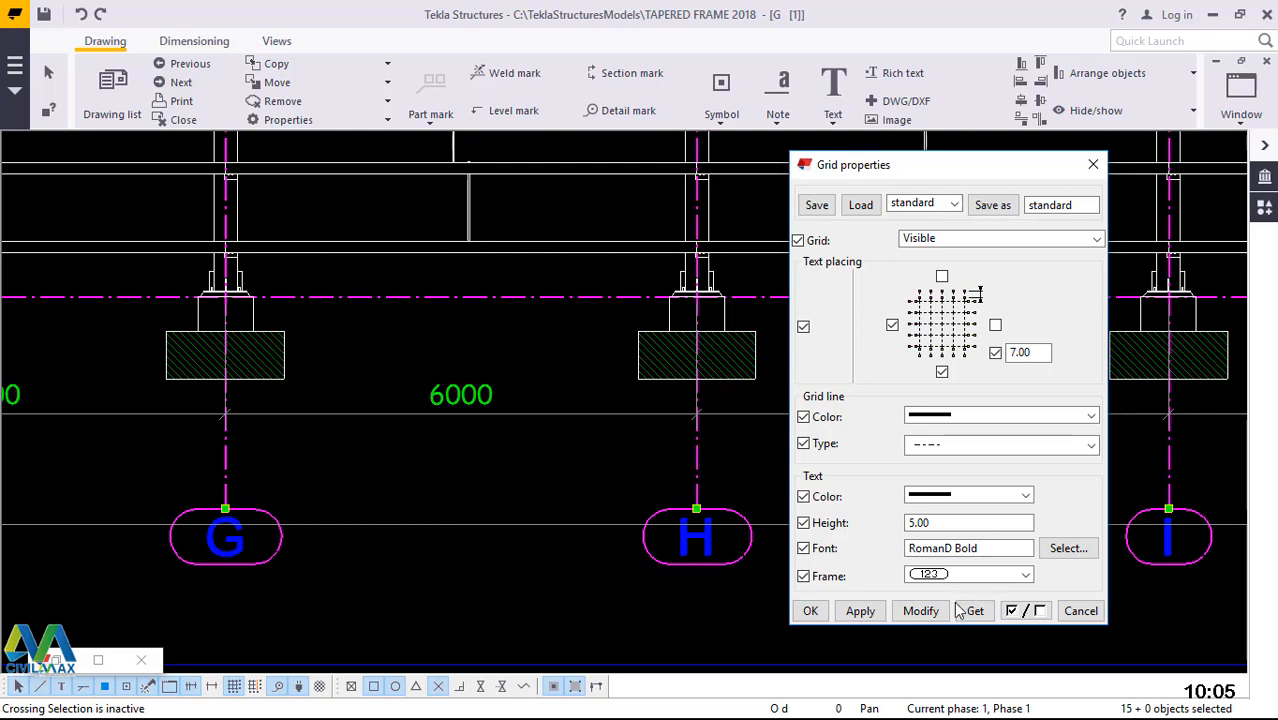
- Set the grid label frame to a circle and apply the modified properties to the selected grid
{"action": "left_click", "coordinate": [1025, 575]}
{"action": "left_click", "coordinate": [932, 667]}
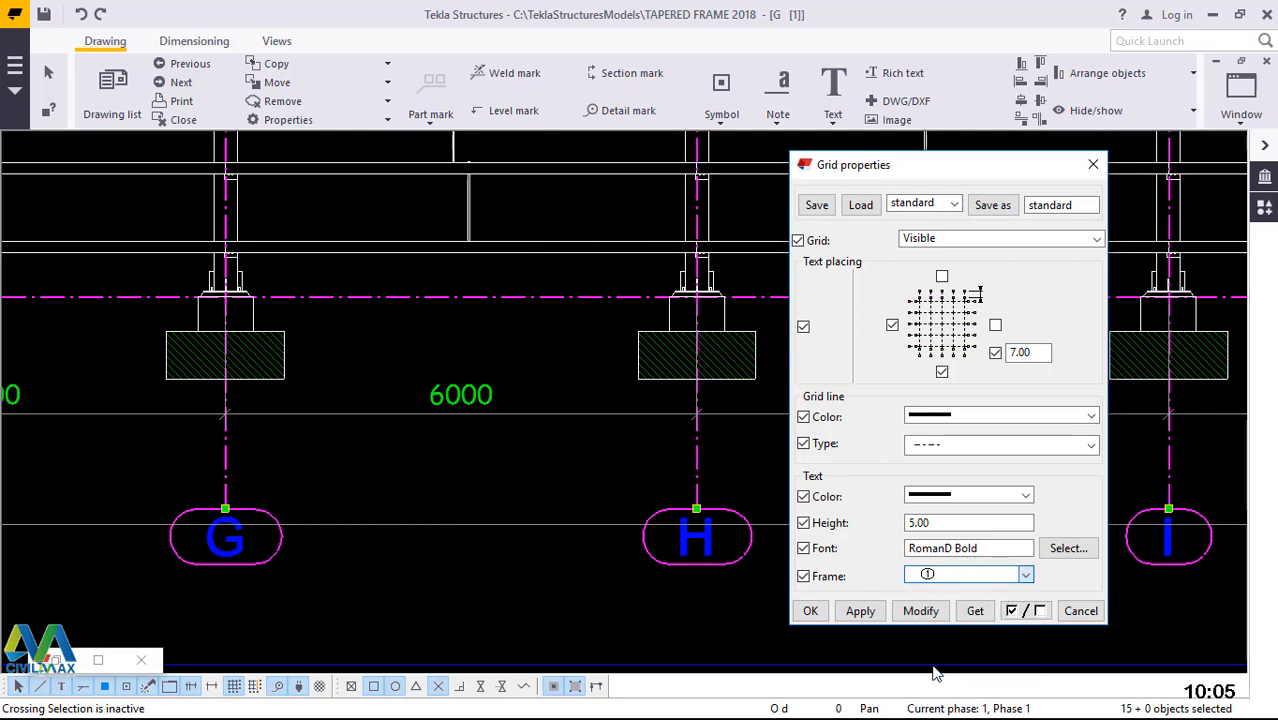
{"action": "left_click", "coordinate": [921, 611]}
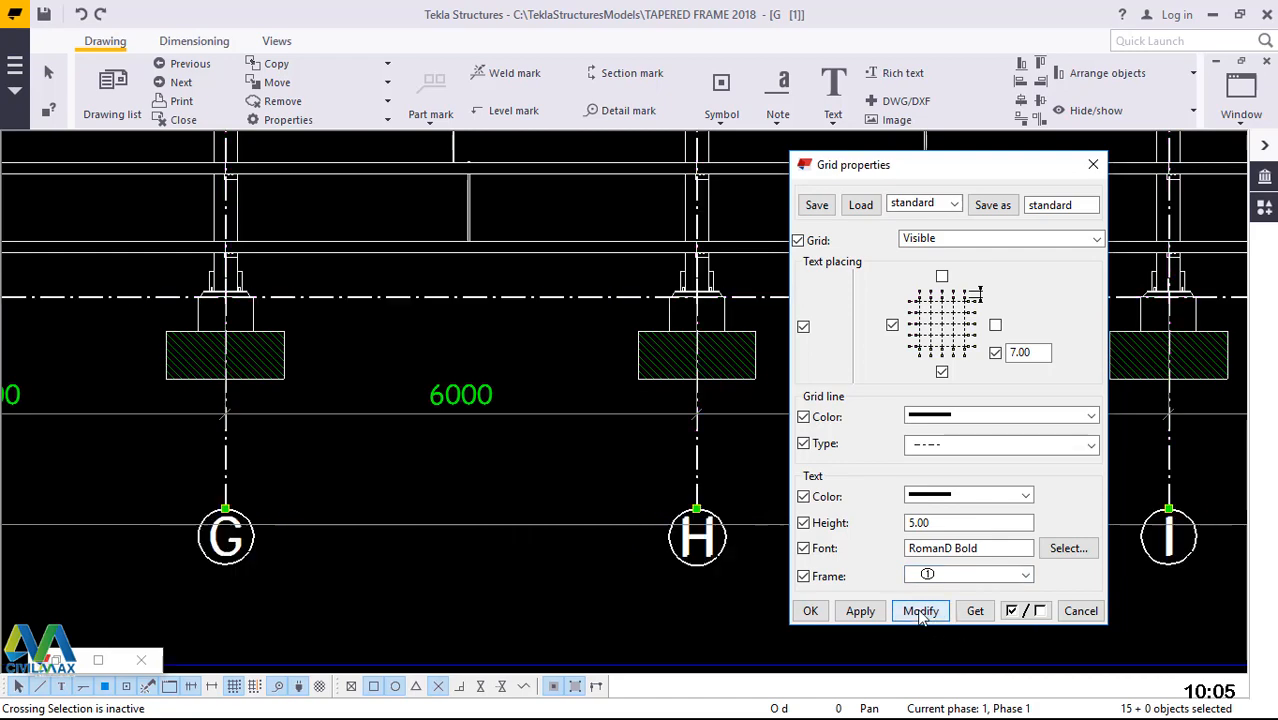
- Set the grid label text height to 4.00 and apply the modification to the grid
{"action": "scroll", "coordinate": [715, 535], "scroll_direction": "up", "scroll_amount": 1}
{"action": "scroll", "coordinate": [715, 535], "scroll_direction": "up", "scroll_amount": 1}
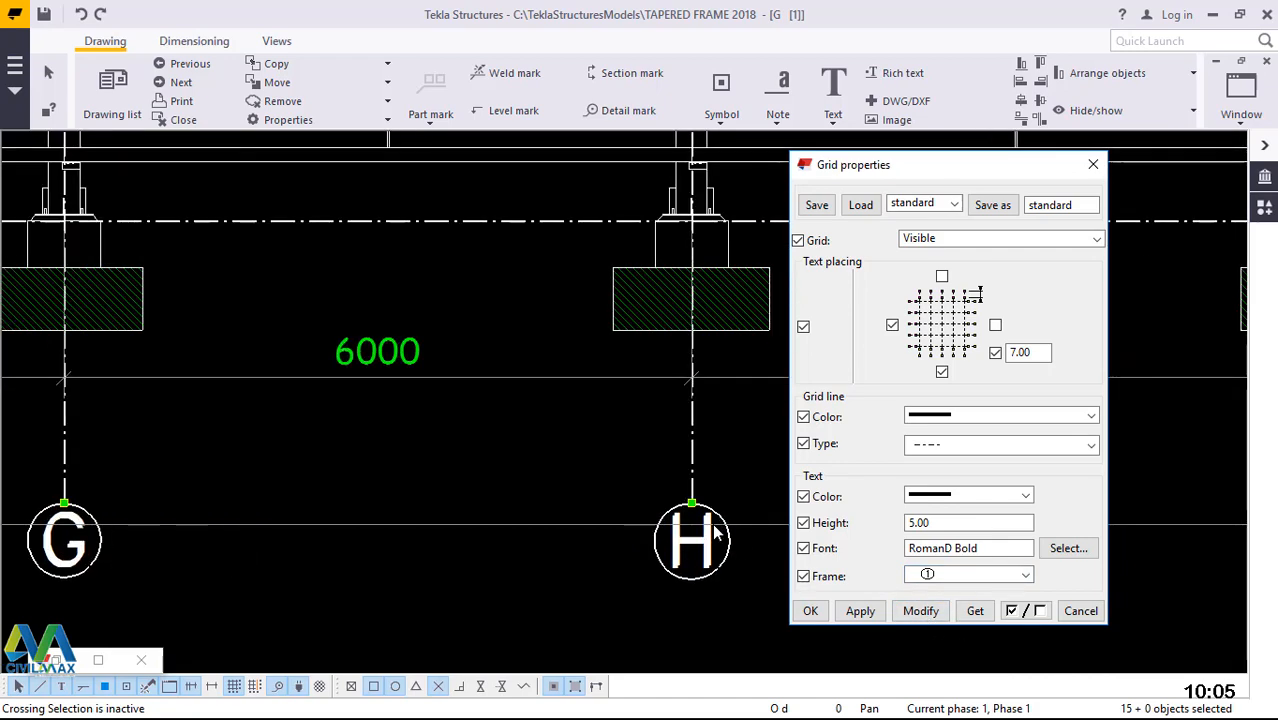
{"action": "scroll", "coordinate": [725, 579], "scroll_direction": "down", "scroll_amount": 1}
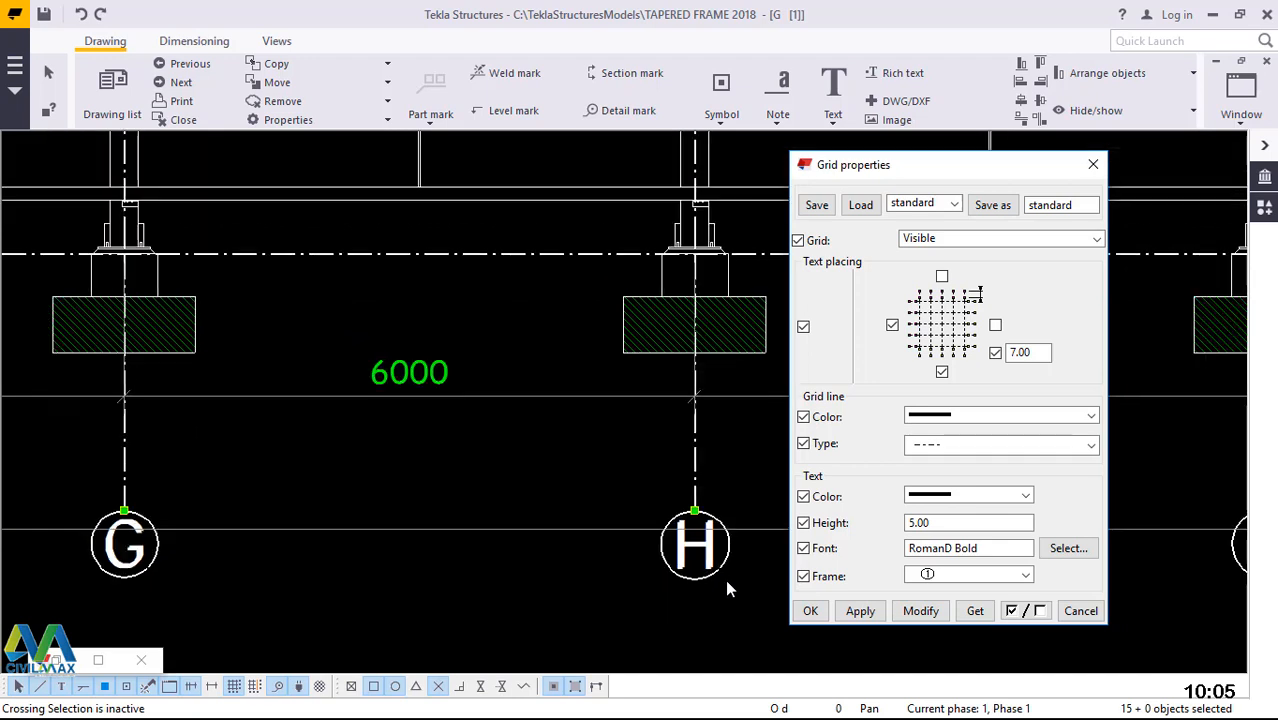
{"action": "left_click_drag", "start_coordinate": [947, 522], "coordinate": [898, 522]}
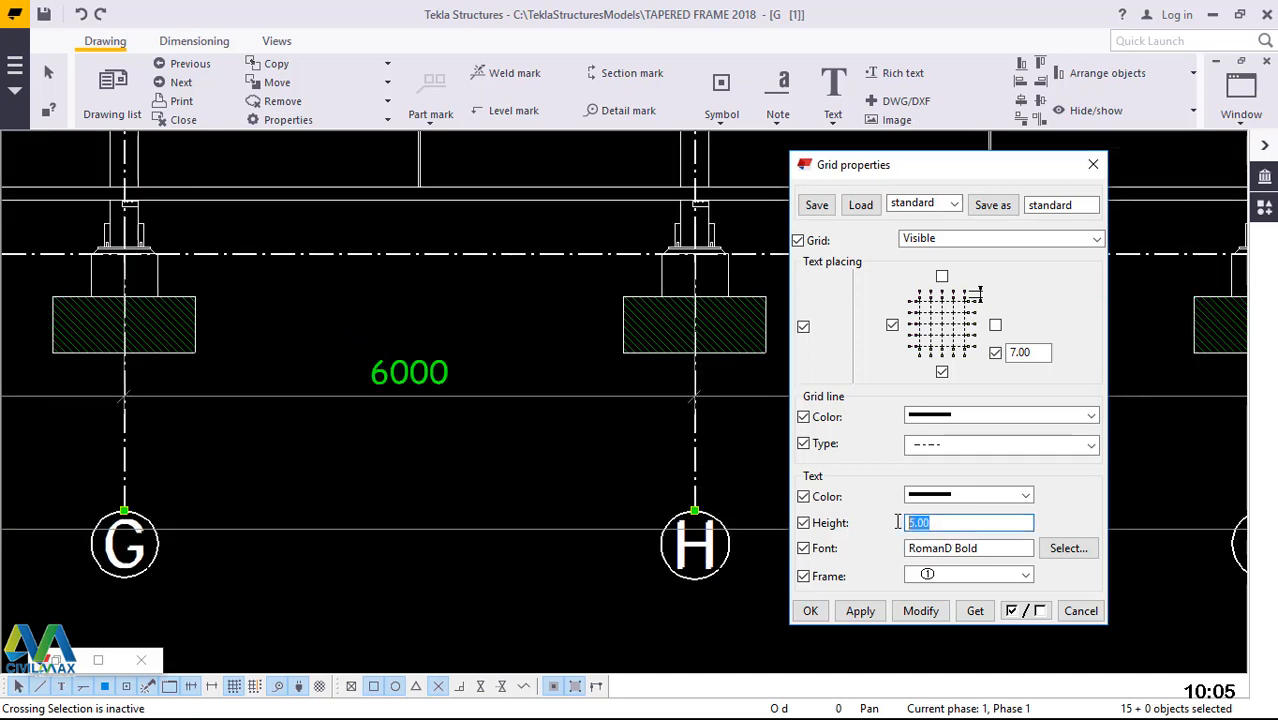
{"action": "type", "text": "4.00"}
{"action": "left_click", "coordinate": [921, 611]}
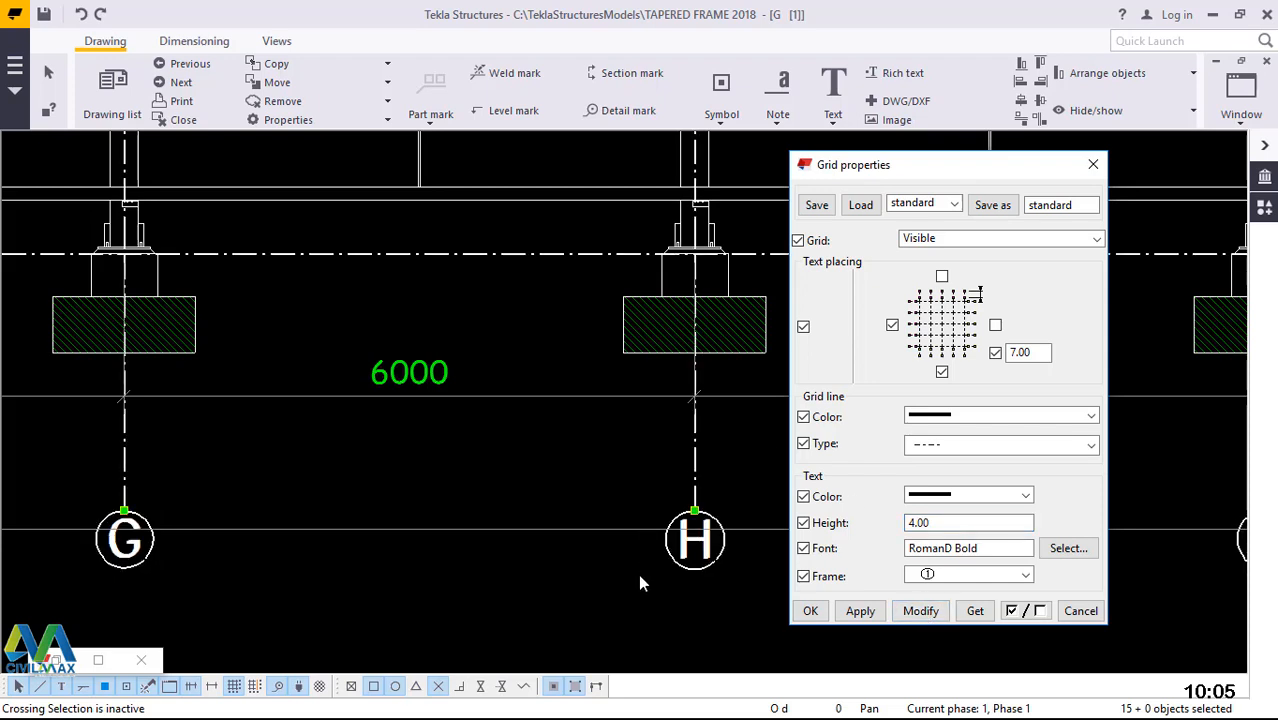
- Check the restyled grid labels along the whole elevation and the level labels beside grid A
{"action": "scroll", "coordinate": [638, 574], "scroll_direction": "down", "scroll_amount": 5}
{"action": "scroll", "coordinate": [680, 599], "scroll_direction": "down", "scroll_amount": 4}
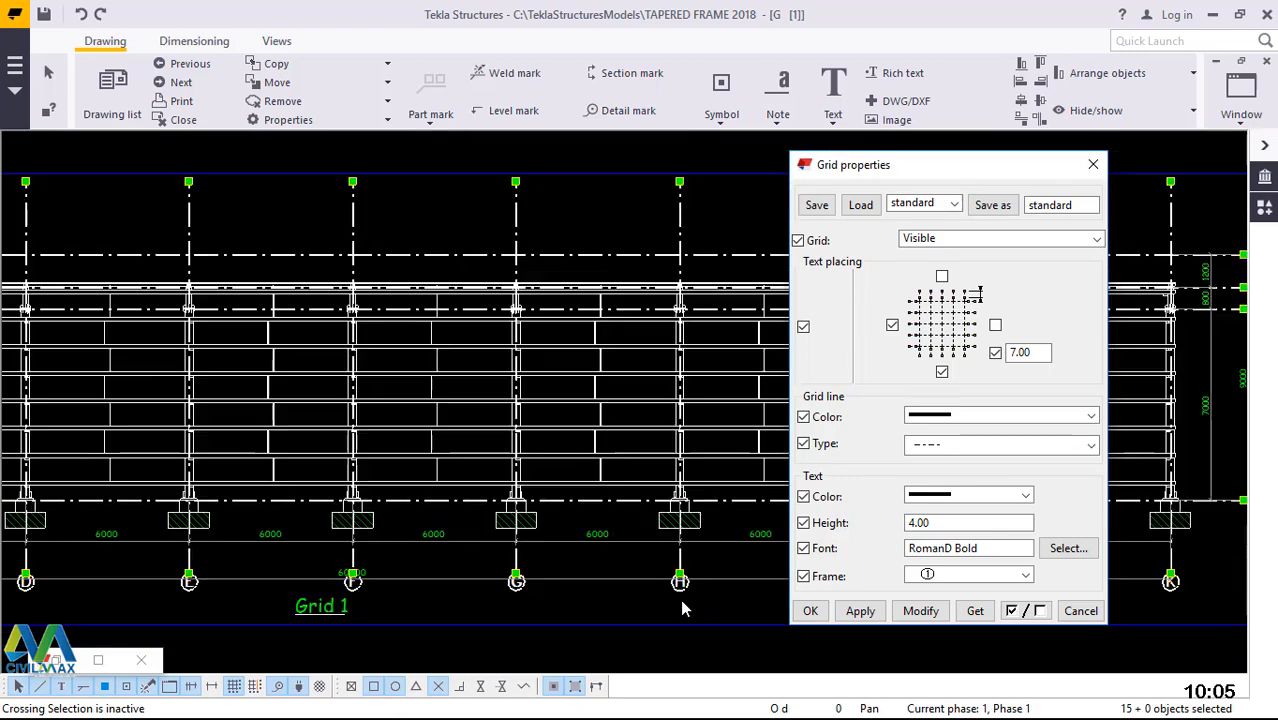
{"action": "scroll", "coordinate": [684, 600], "scroll_direction": "down", "scroll_amount": 3}
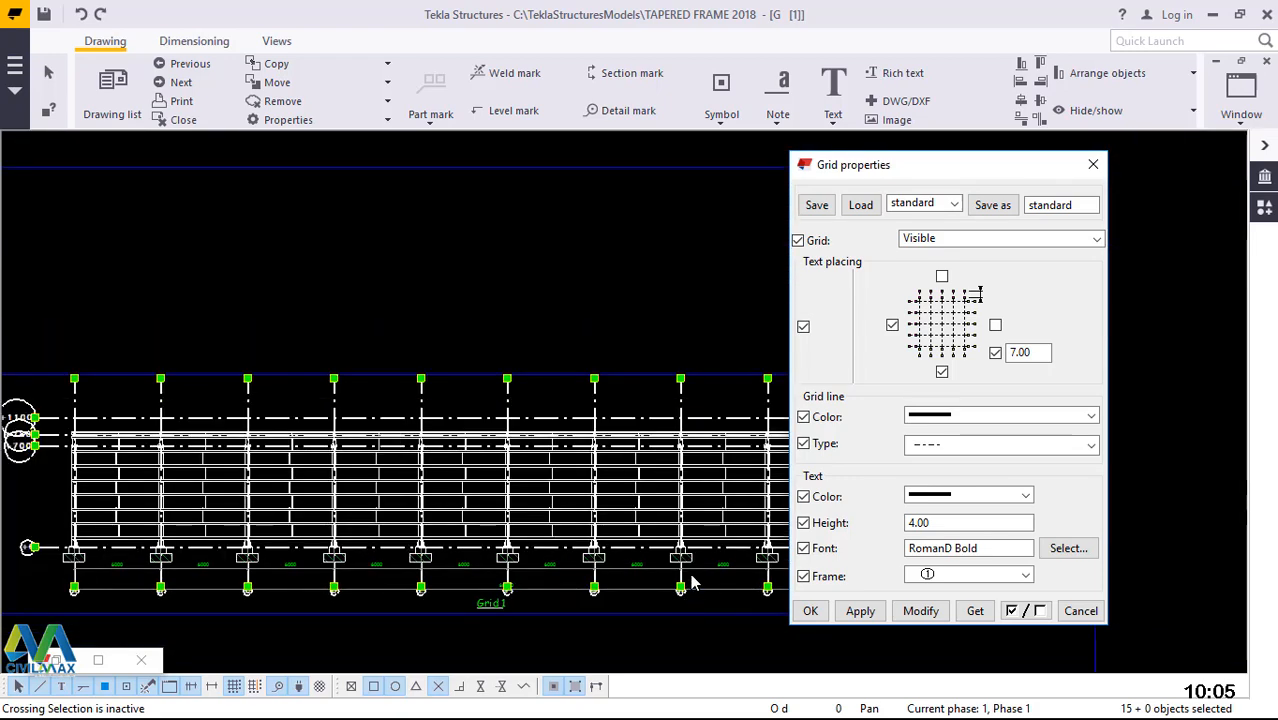
{"action": "scroll", "coordinate": [184, 497], "scroll_direction": "up", "scroll_amount": 6}
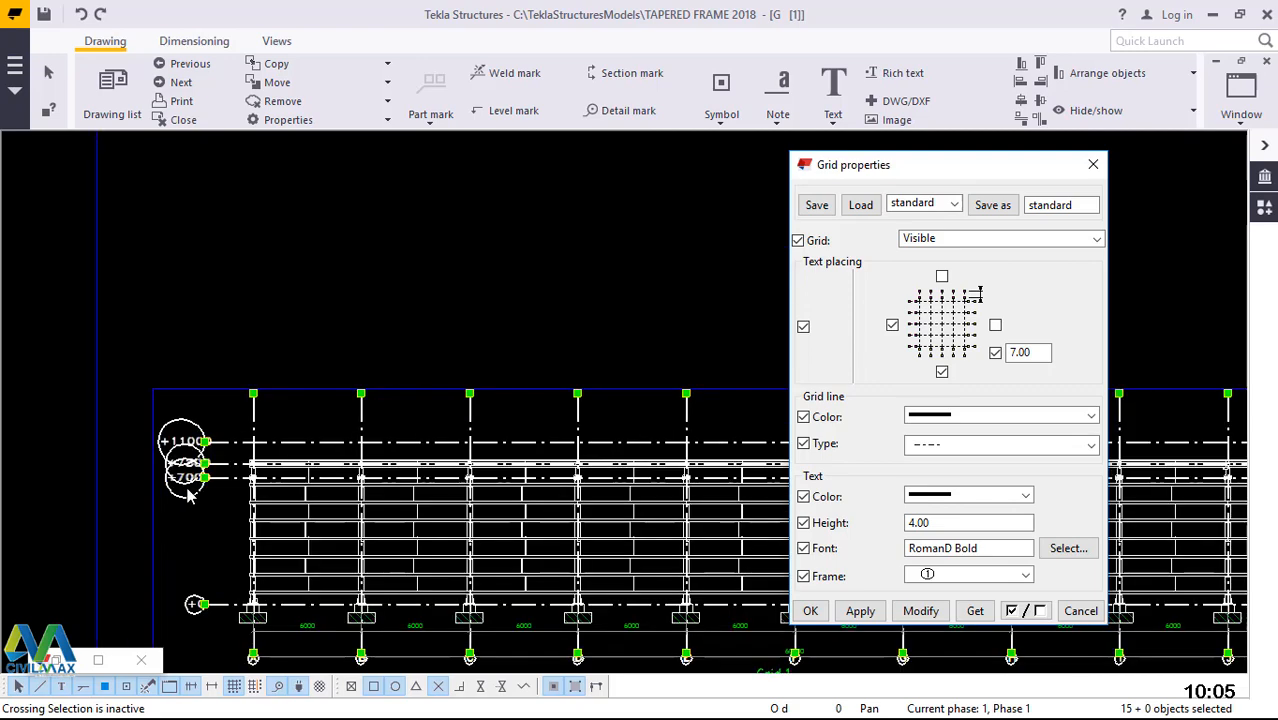
- Switch off the level labels at the left ends of the horizontal grid lines, modify the grid and accept its properties
{"action": "scroll", "coordinate": [205, 481], "scroll_direction": "up", "scroll_amount": 2}
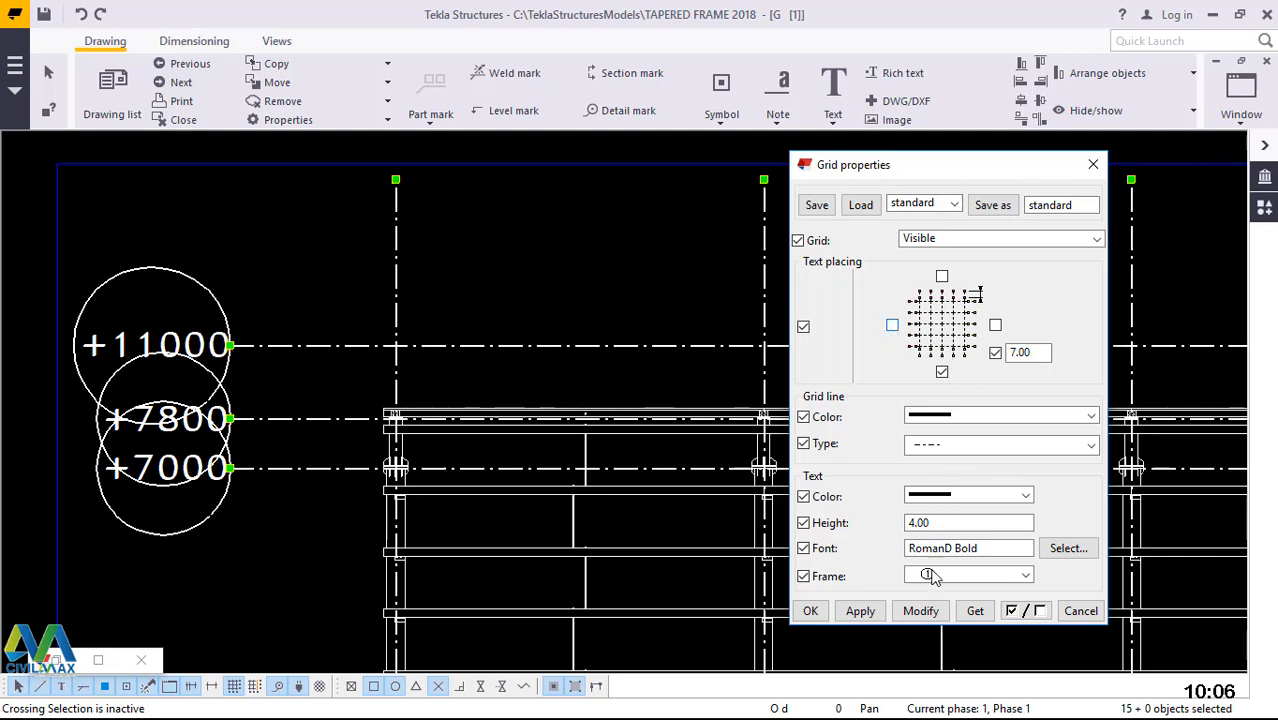
{"action": "left_click", "coordinate": [921, 611]}
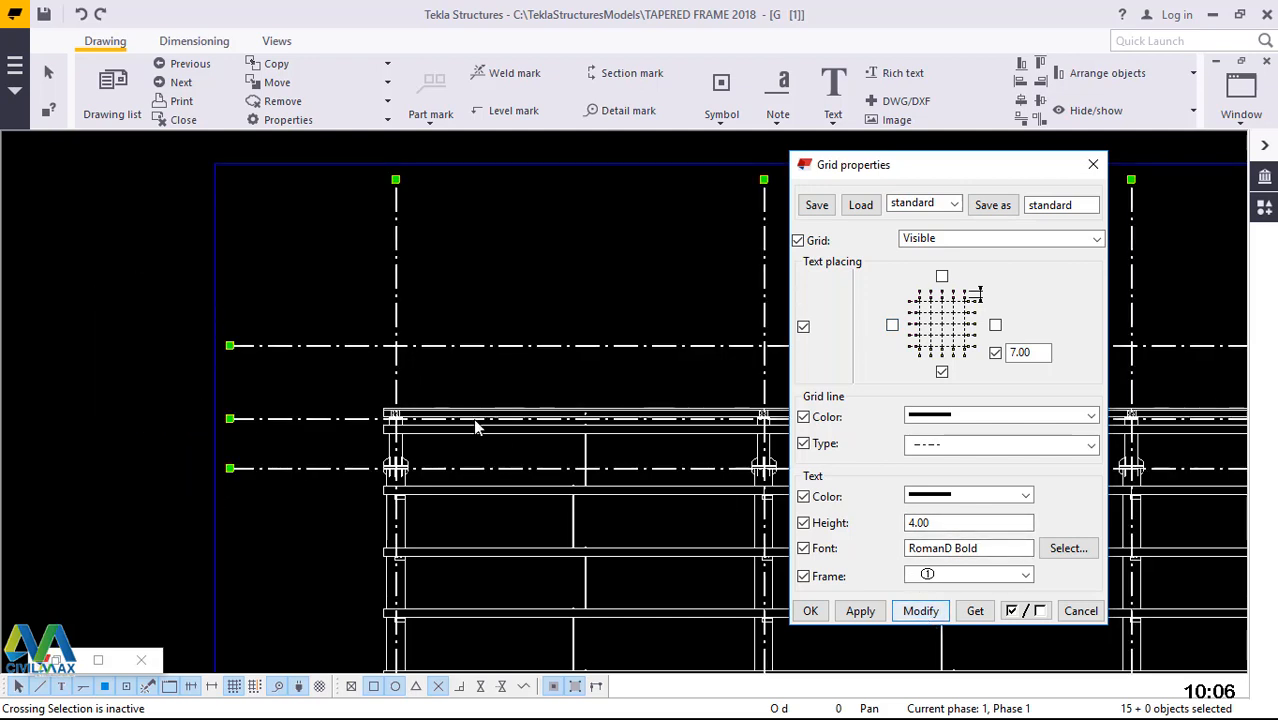
{"action": "scroll", "coordinate": [289, 355], "scroll_direction": "down", "scroll_amount": 4}
{"action": "scroll", "coordinate": [262, 387], "scroll_direction": "down", "scroll_amount": 4}
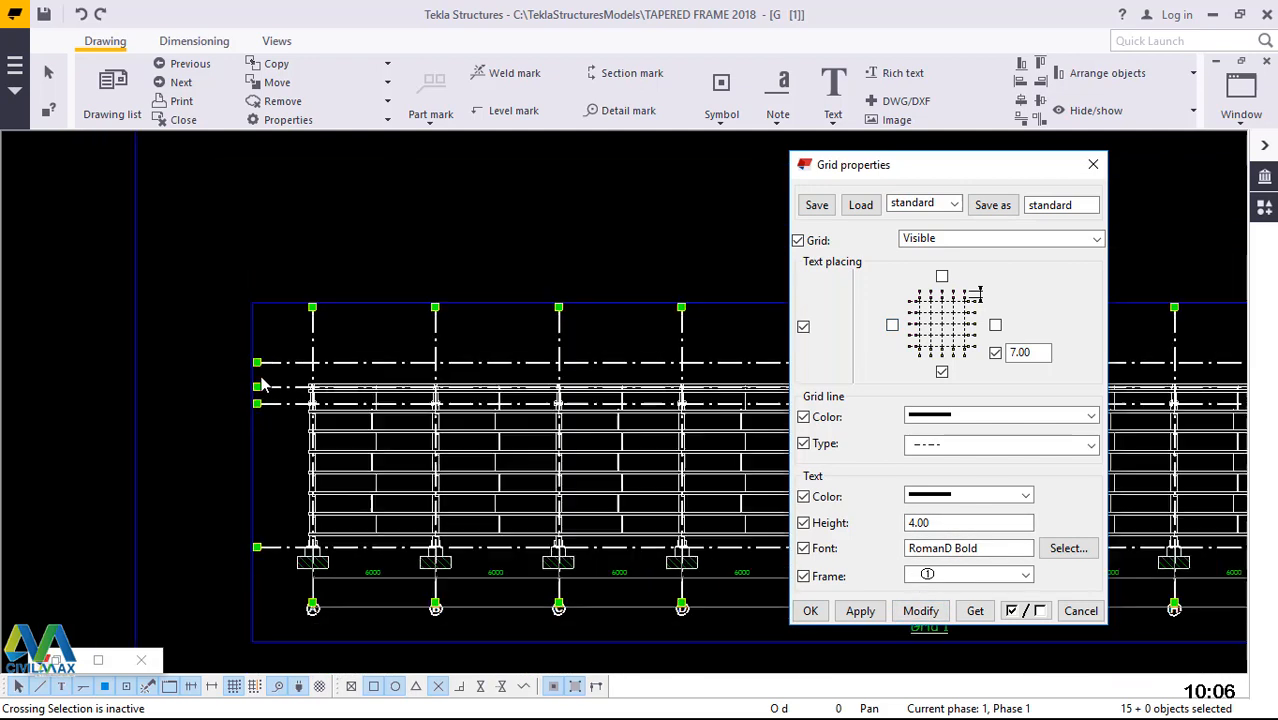
{"action": "scroll", "coordinate": [266, 385], "scroll_direction": "down", "scroll_amount": 3}
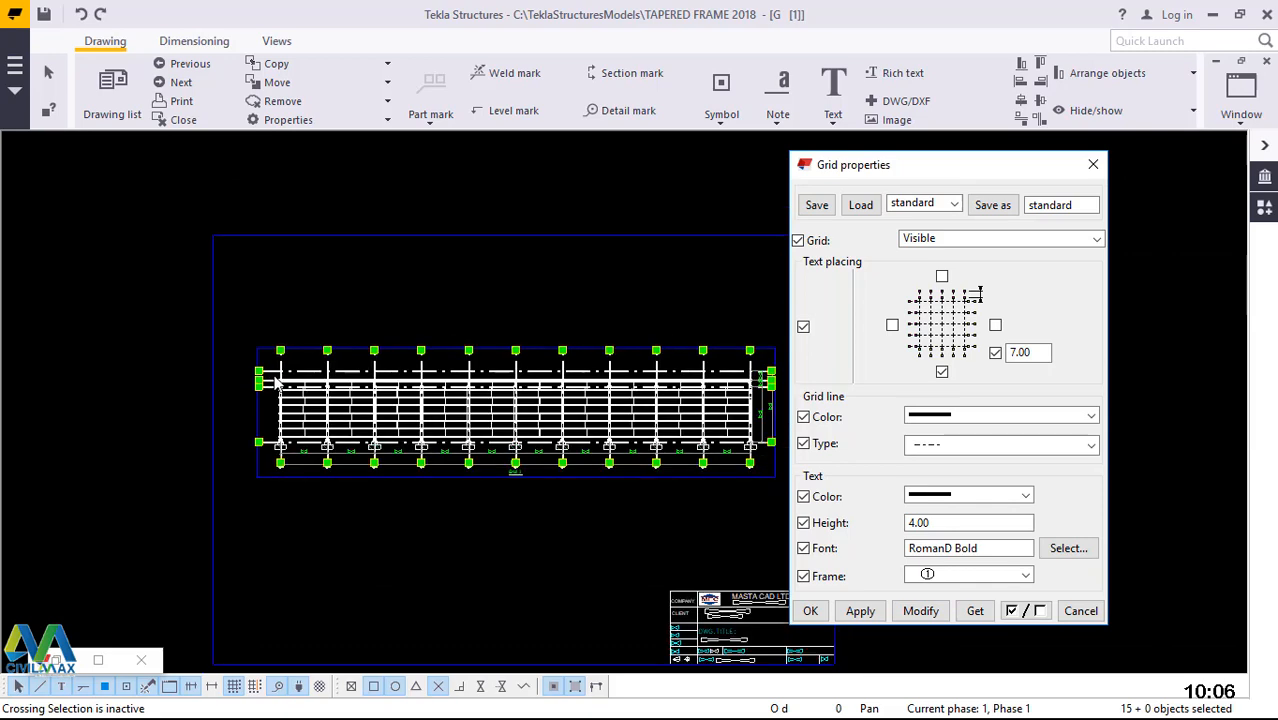
{"action": "scroll", "coordinate": [640, 392], "scroll_direction": "up", "scroll_amount": 2}
{"action": "scroll", "coordinate": [636, 390], "scroll_direction": "up", "scroll_amount": 5}
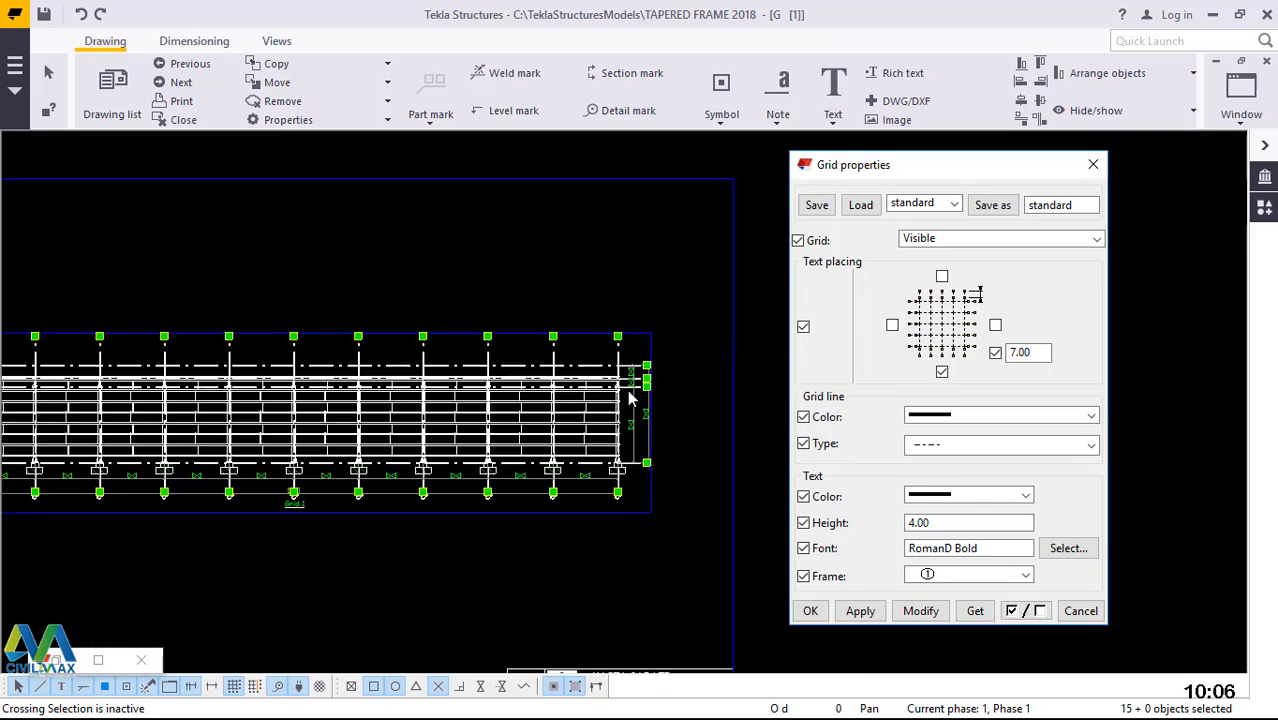
{"action": "scroll", "coordinate": [660, 372], "scroll_direction": "up", "scroll_amount": 3}
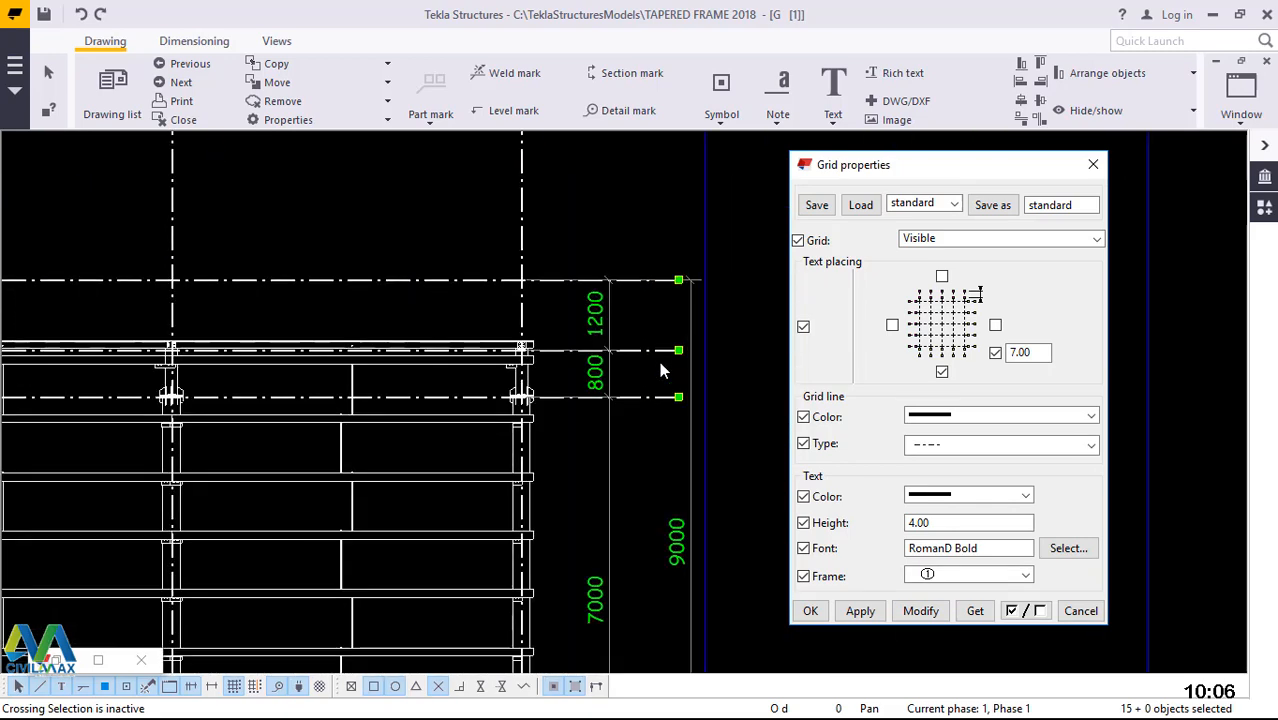
{"action": "scroll", "coordinate": [563, 398], "scroll_direction": "down", "scroll_amount": 2}
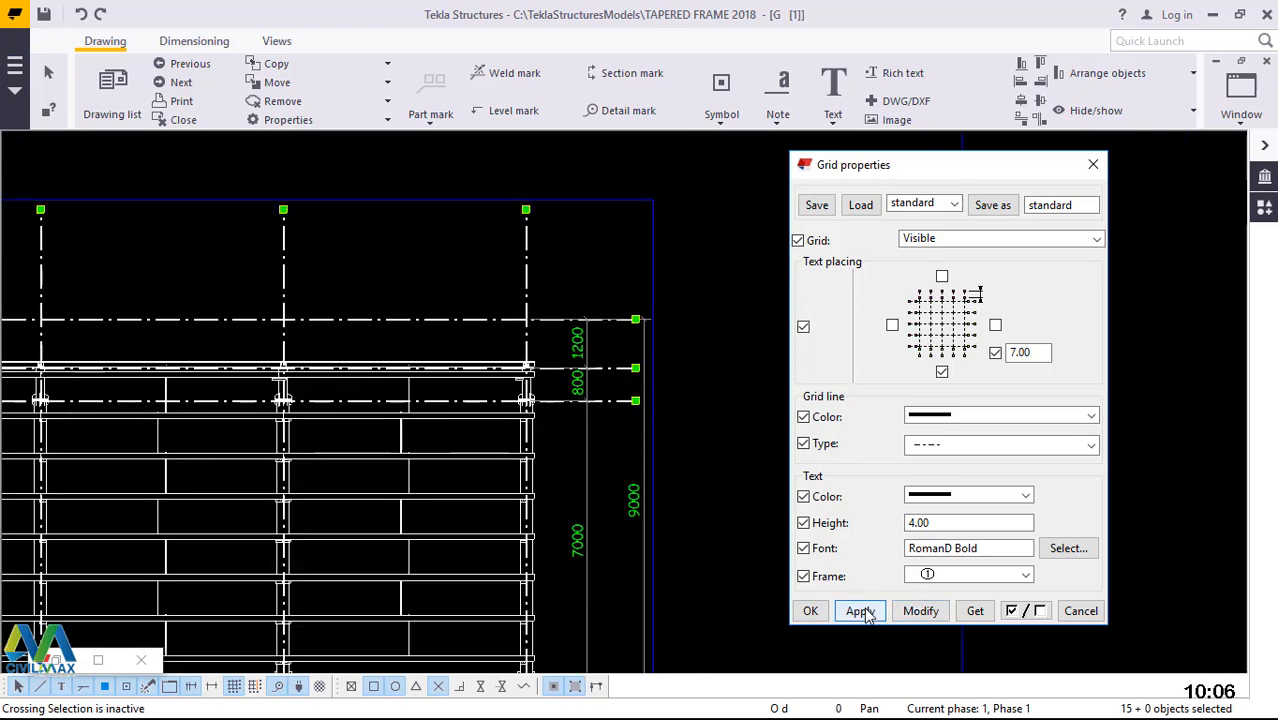
{"action": "left_click", "coordinate": [810, 611]}
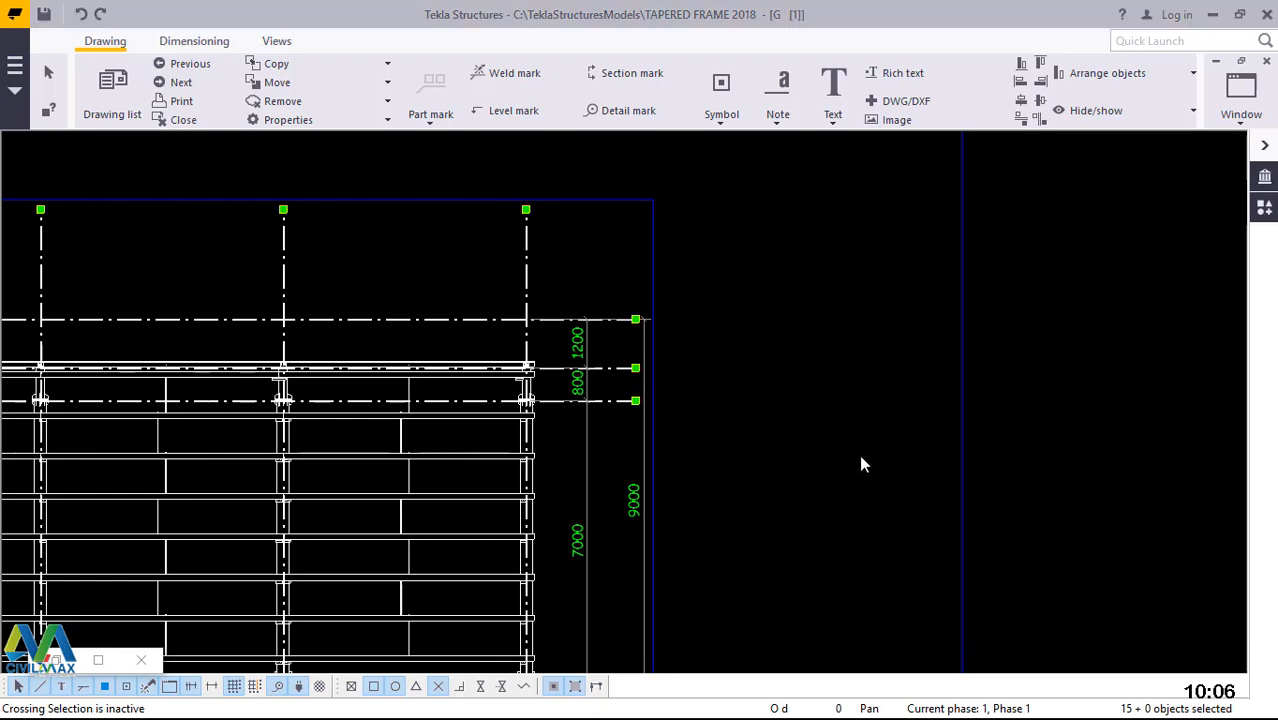
- Select both vertical dimension lines beside grid K and both horizontal dimension lines below the footings, and open their dimension properties
{"action": "scroll", "coordinate": [890, 410], "scroll_direction": "down", "scroll_amount": 3}
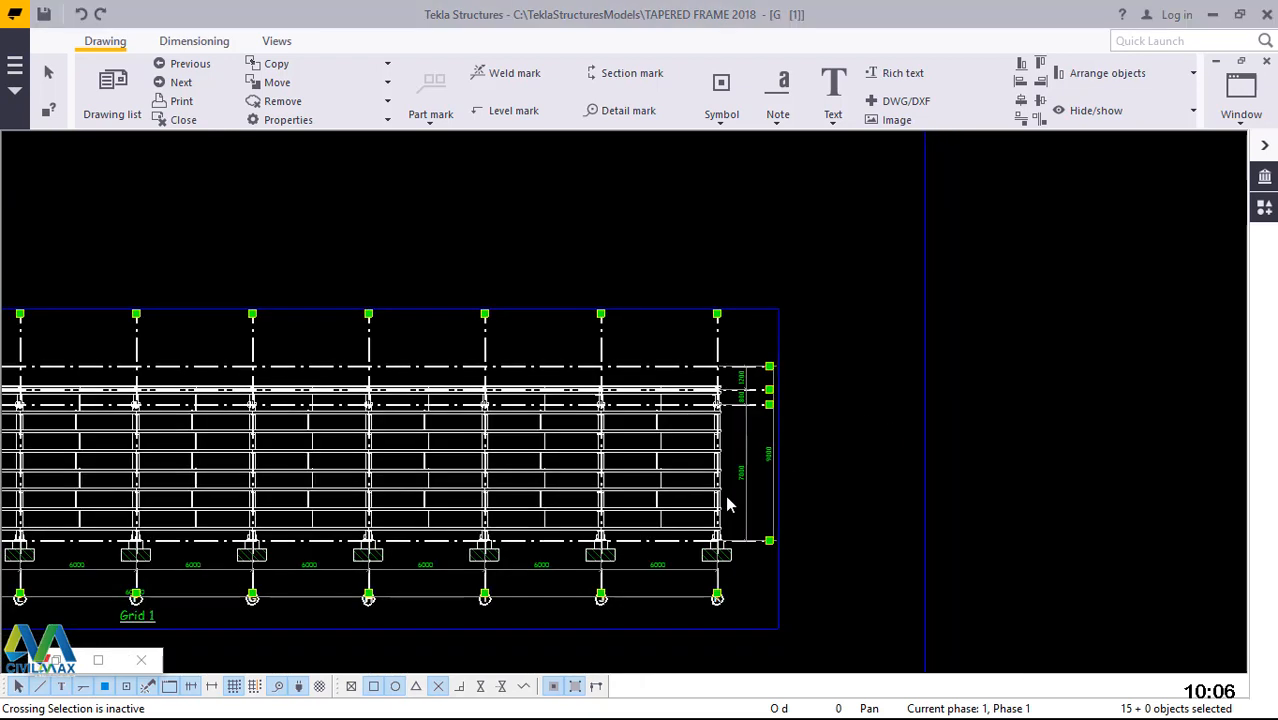
{"action": "scroll", "coordinate": [750, 465], "scroll_direction": "up", "scroll_amount": 5}
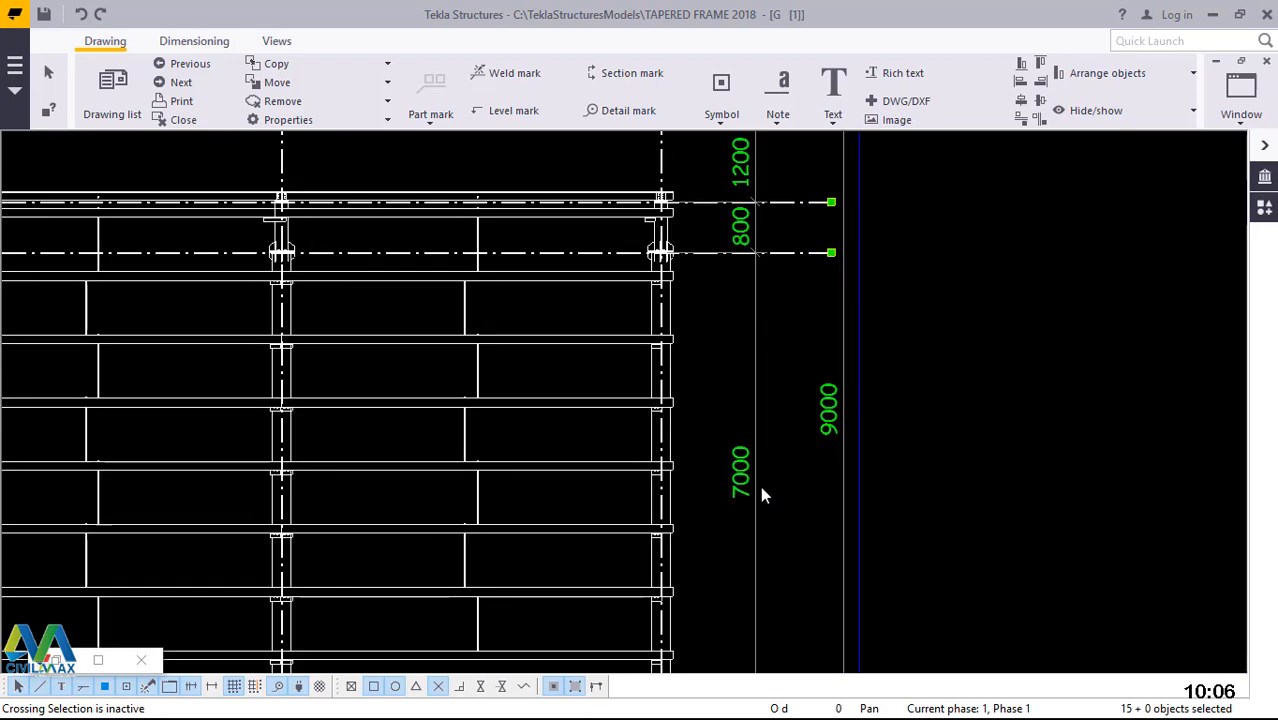
{"action": "scroll", "coordinate": [840, 420], "scroll_direction": "up", "scroll_amount": 3}
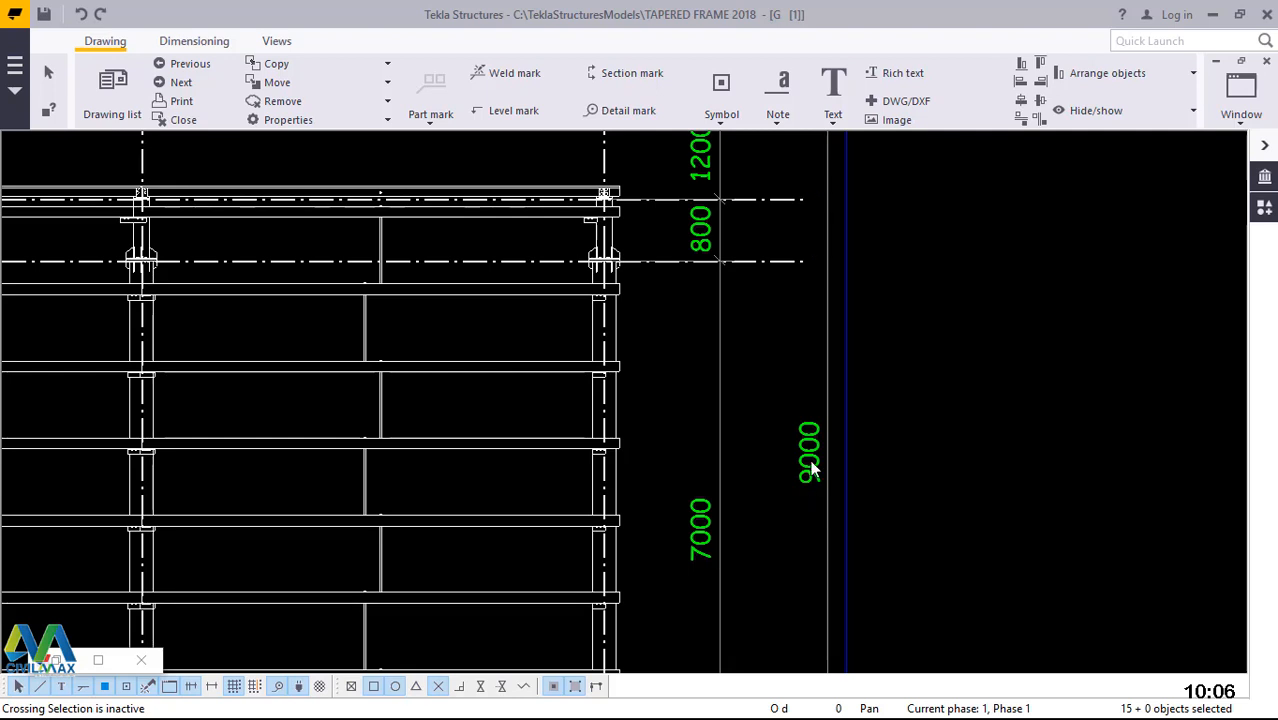
{"action": "left_click", "coordinate": [812, 468]}
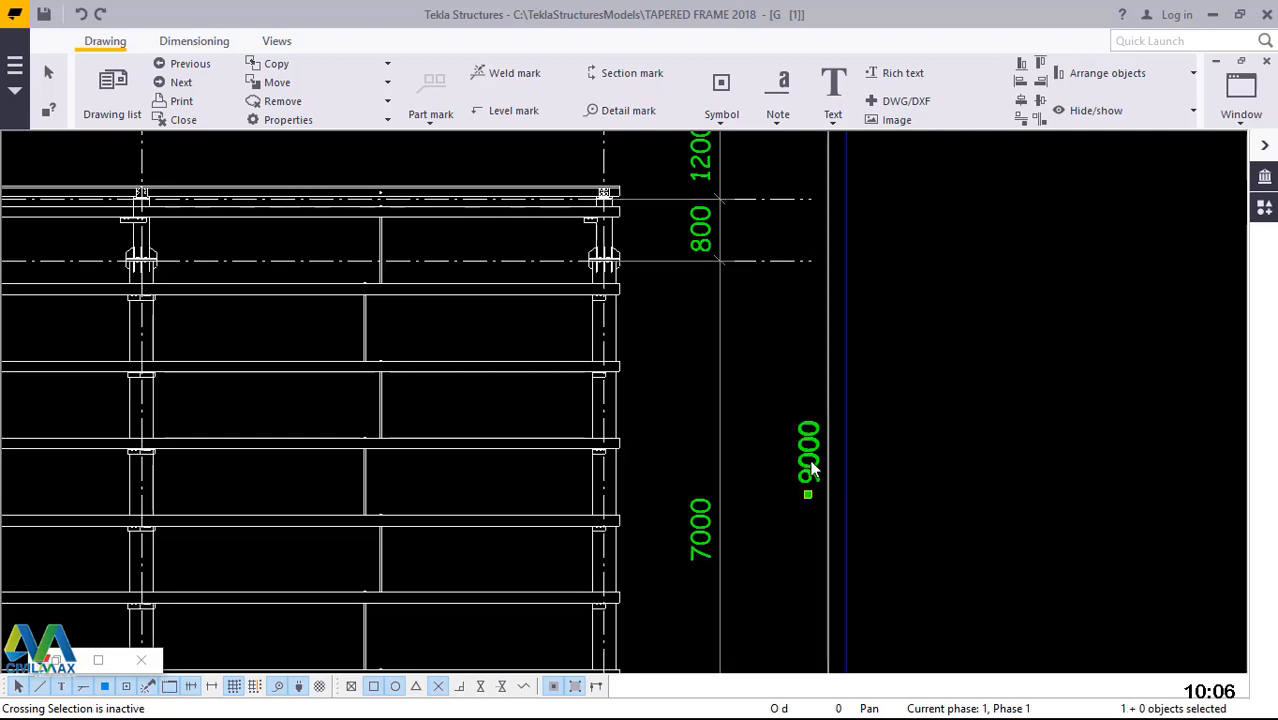
{"action": "left_click", "coordinate": [721, 473], "text": "shift"}
{"action": "scroll", "coordinate": [913, 362], "scroll_direction": "down", "scroll_amount": 2}
{"action": "scroll", "coordinate": [917, 369], "scroll_direction": "down", "scroll_amount": 3}
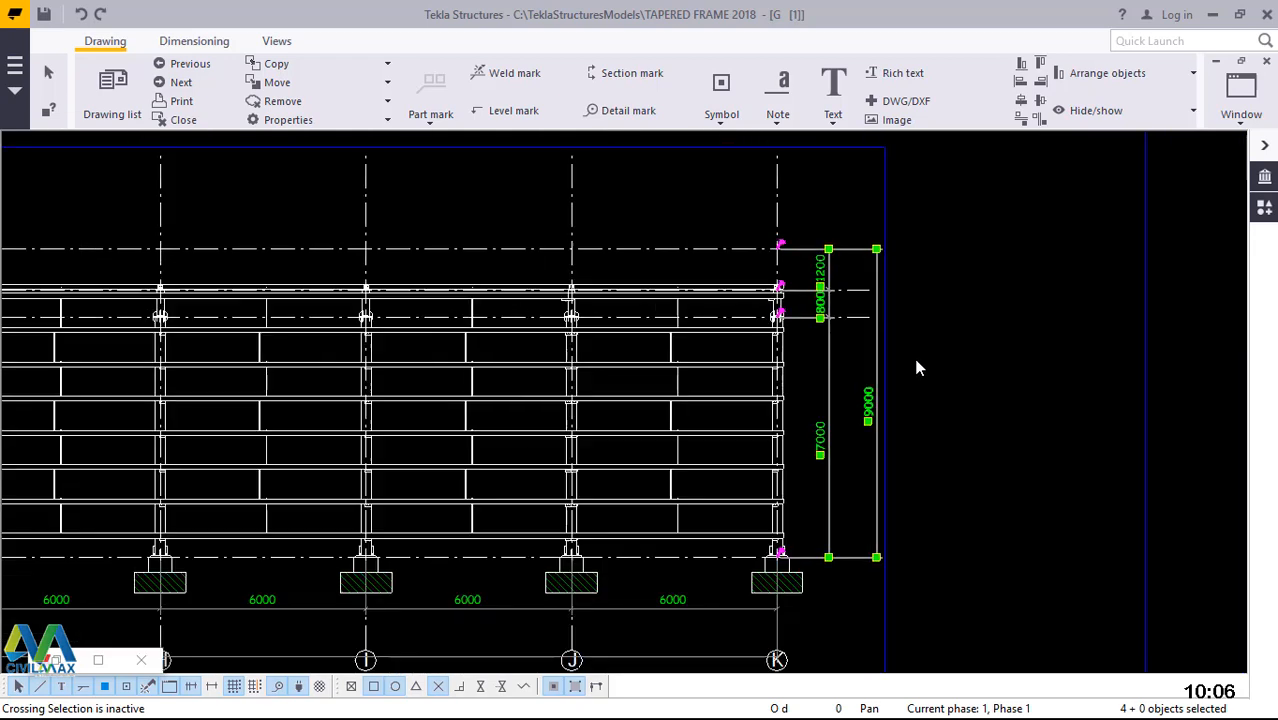
{"action": "scroll", "coordinate": [705, 528], "scroll_direction": "up", "scroll_amount": 3}
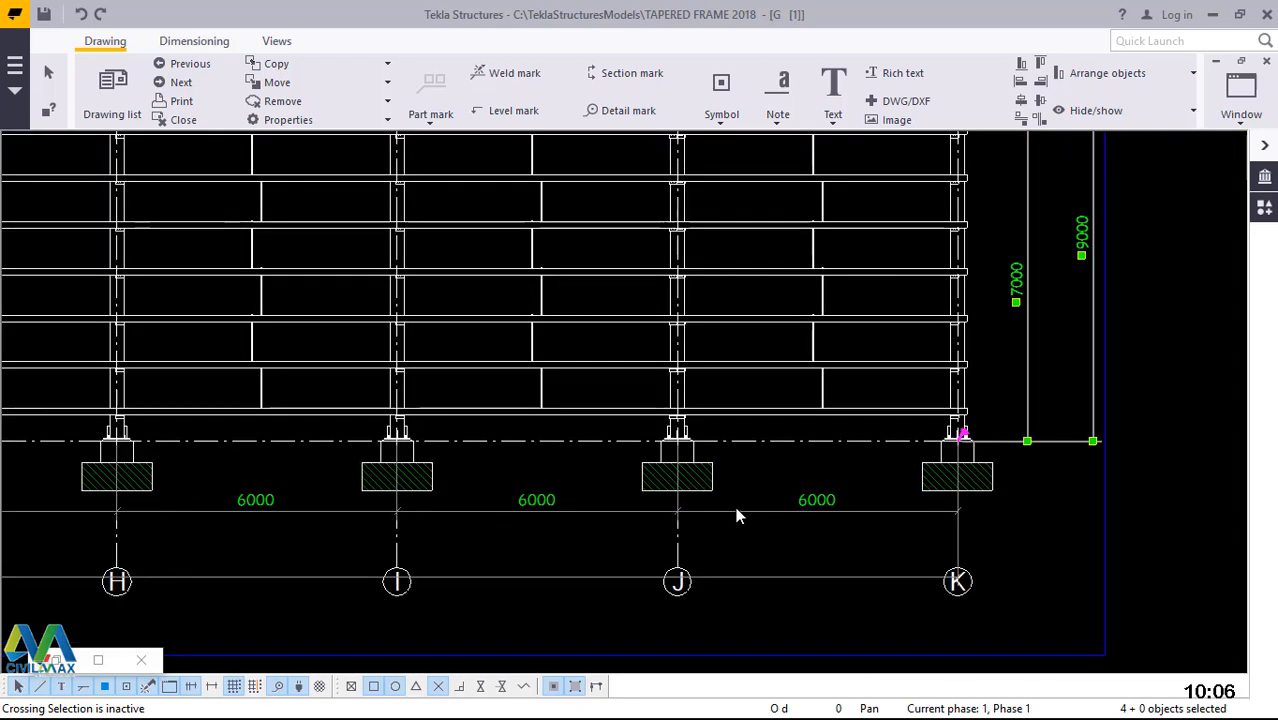
{"action": "left_click", "coordinate": [736, 514], "text": "shift"}
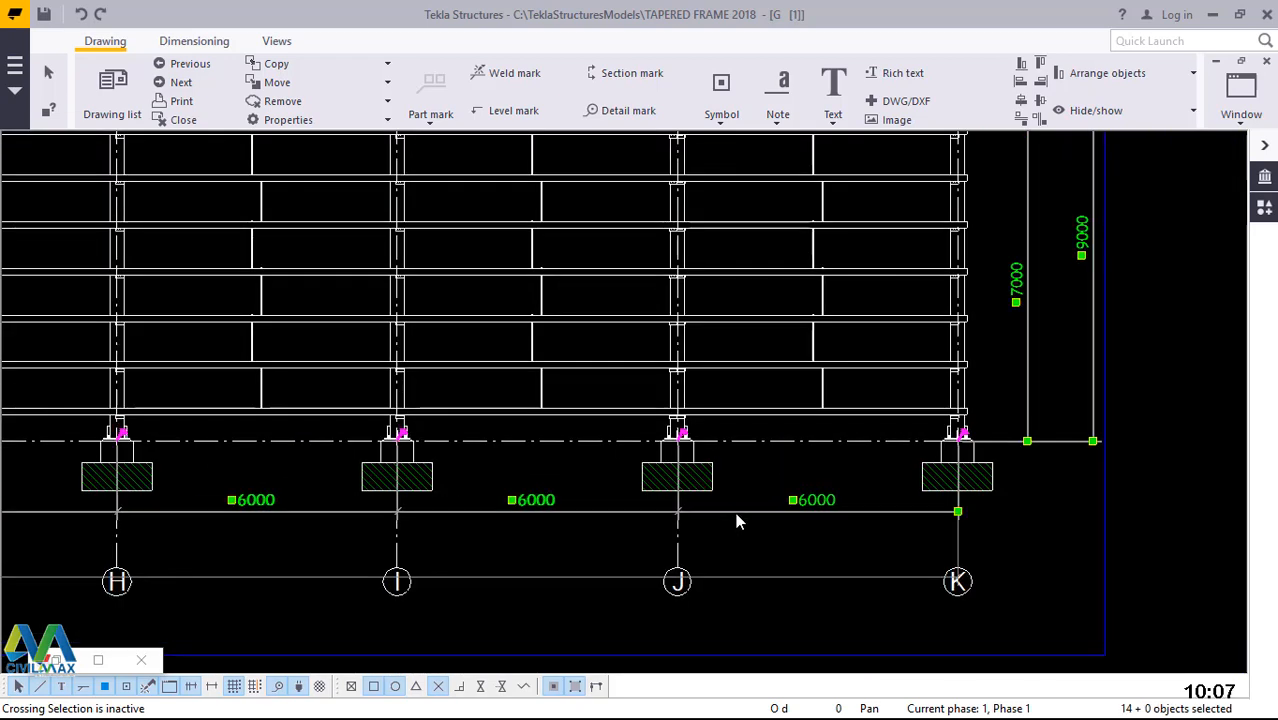
{"action": "double_click", "coordinate": [746, 578]}
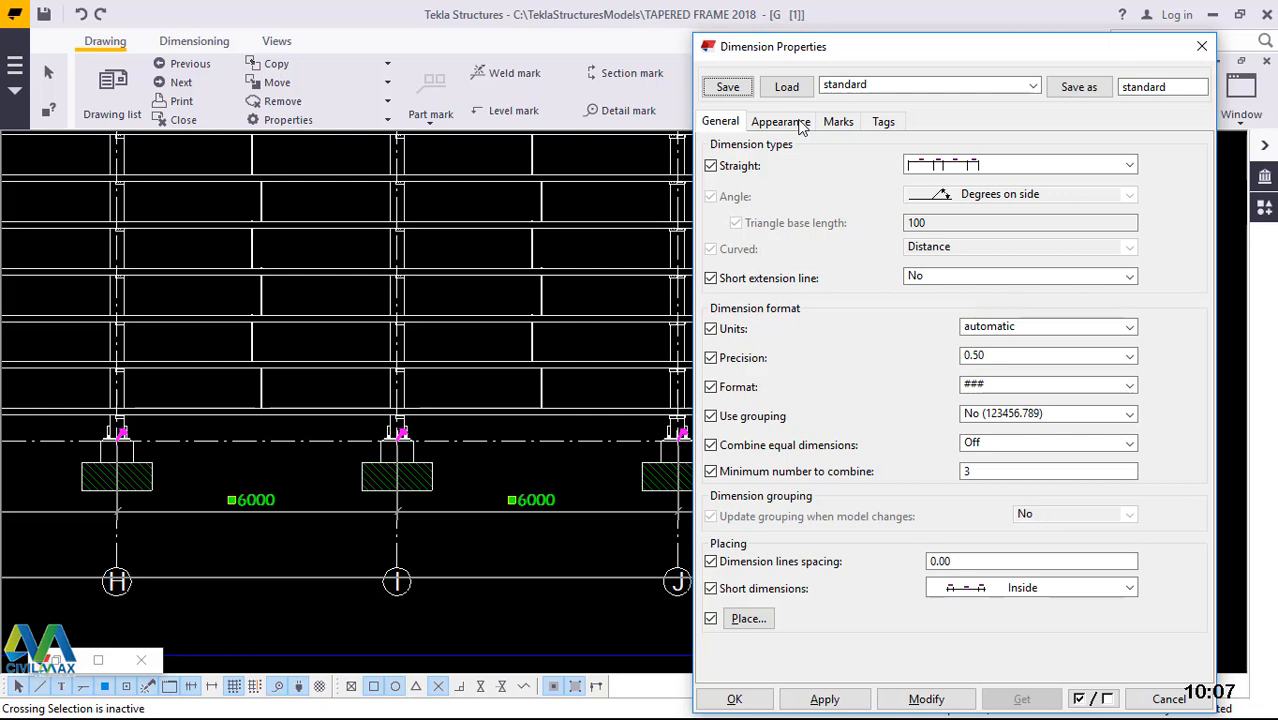
- Set the dimension text color to black and its font to RomanD with the Bold style
{"action": "left_click", "coordinate": [800, 124]}
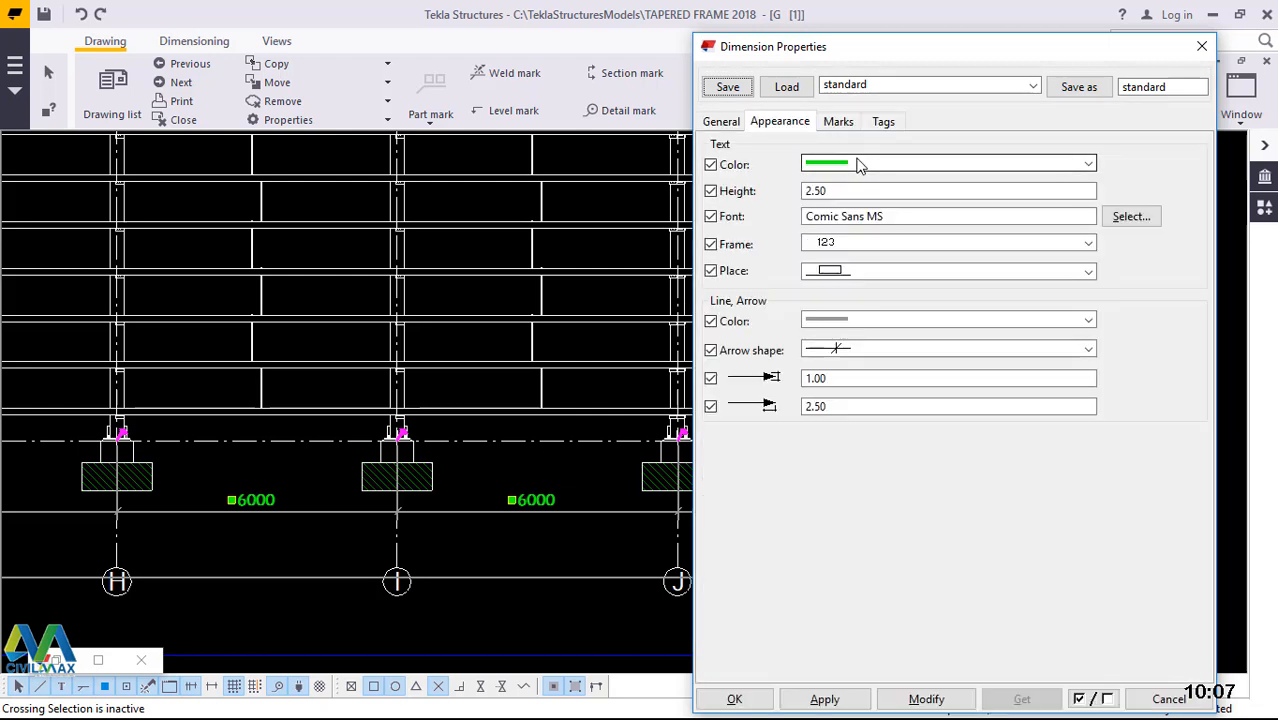
{"action": "left_click", "coordinate": [859, 164]}
{"action": "left_click", "coordinate": [853, 203]}
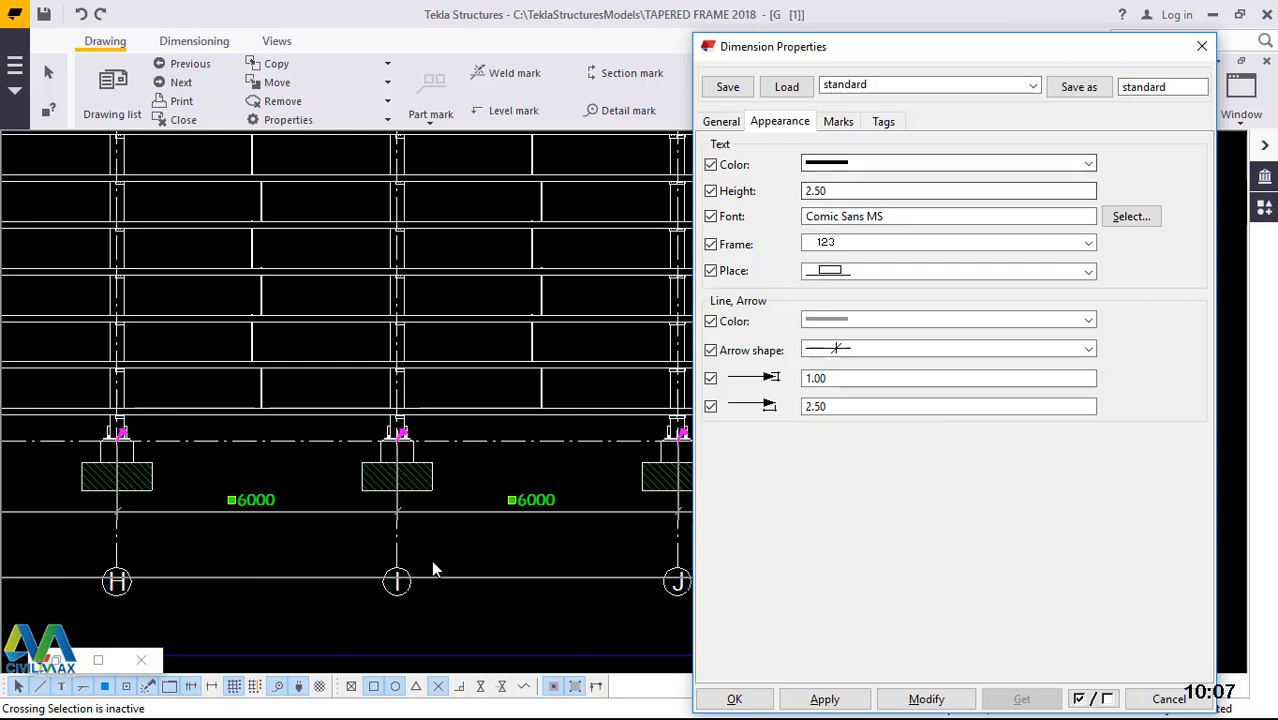
{"action": "left_click", "coordinate": [1131, 219]}
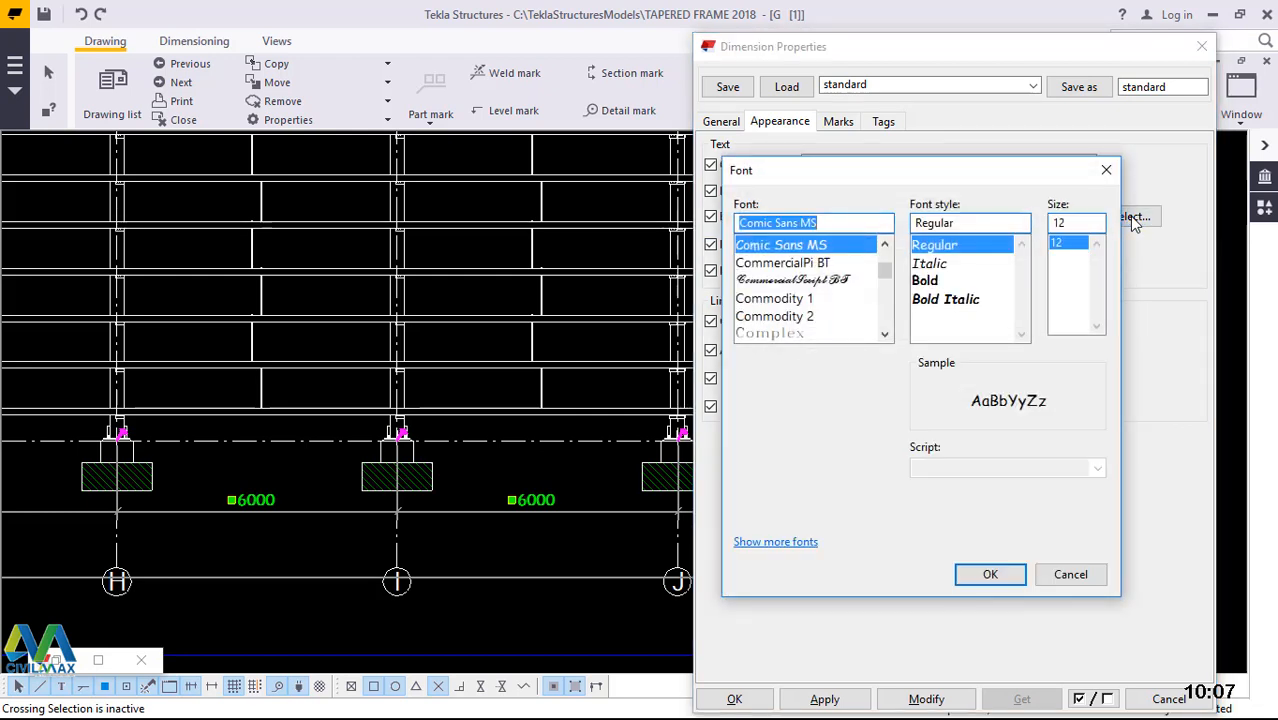
{"action": "type", "text": "RO"}
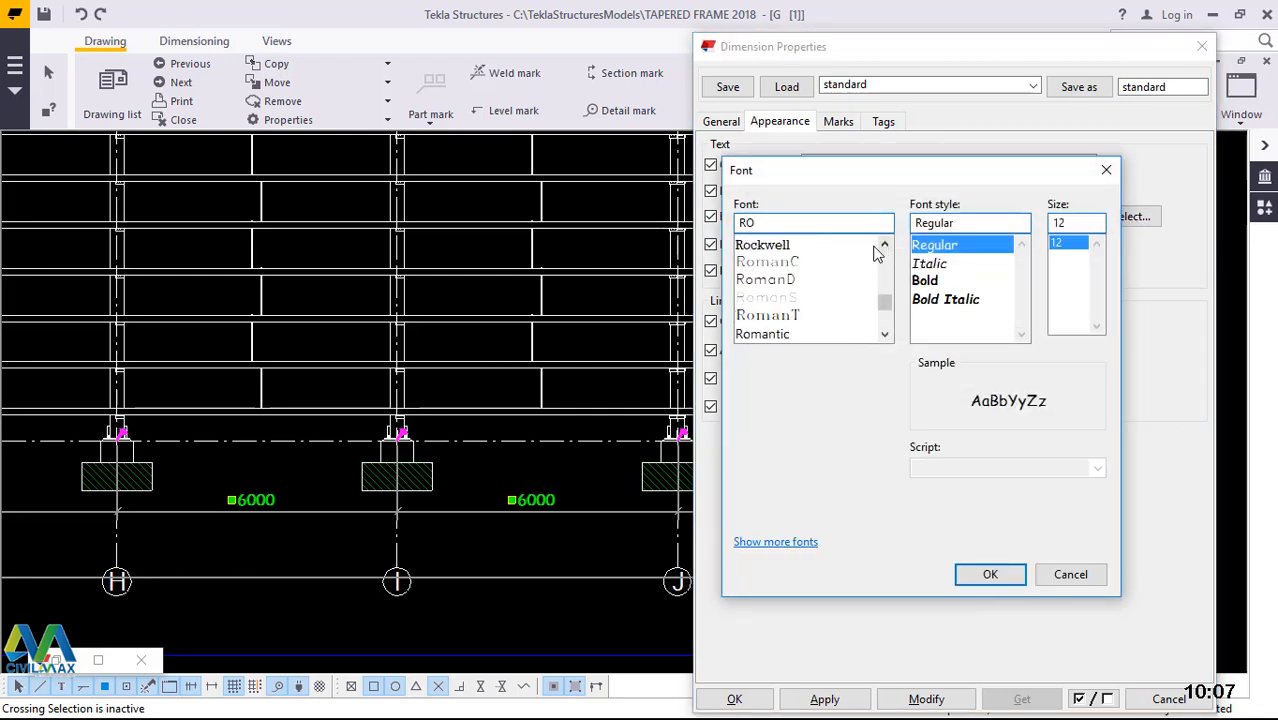
{"action": "left_click", "coordinate": [782, 281]}
{"action": "left_click", "coordinate": [940, 281]}
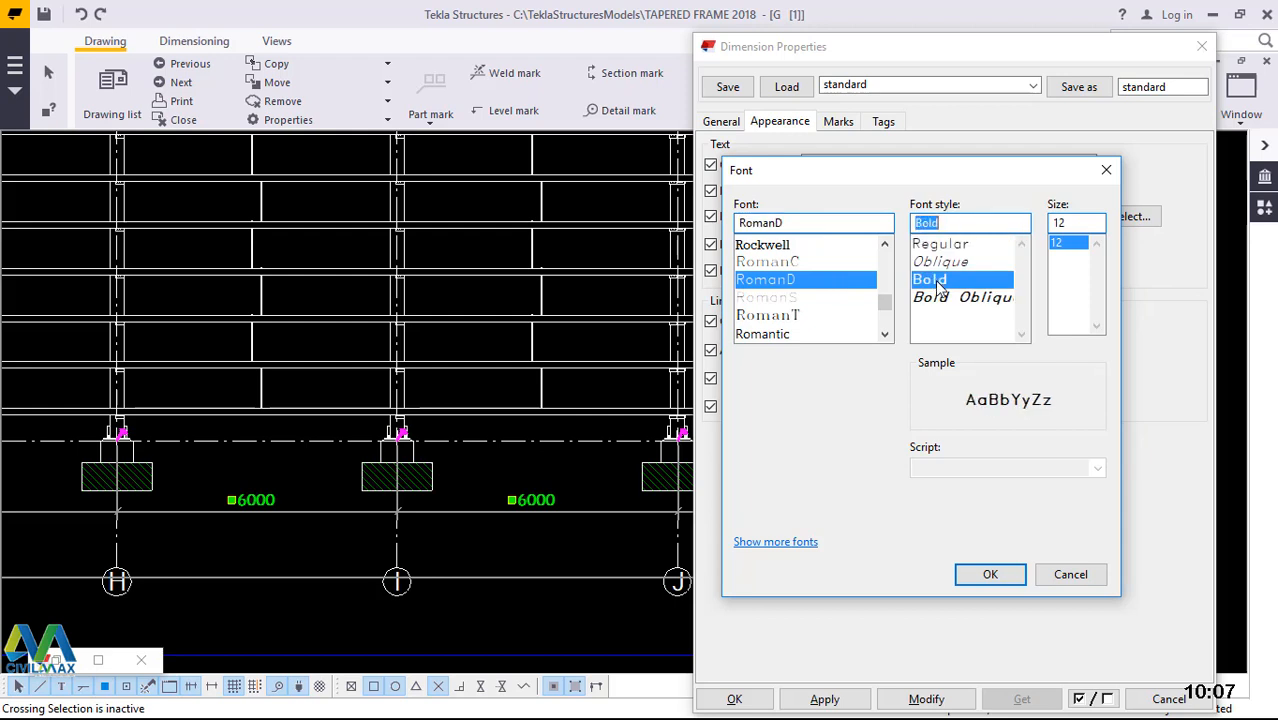
{"action": "left_click", "coordinate": [990, 576]}
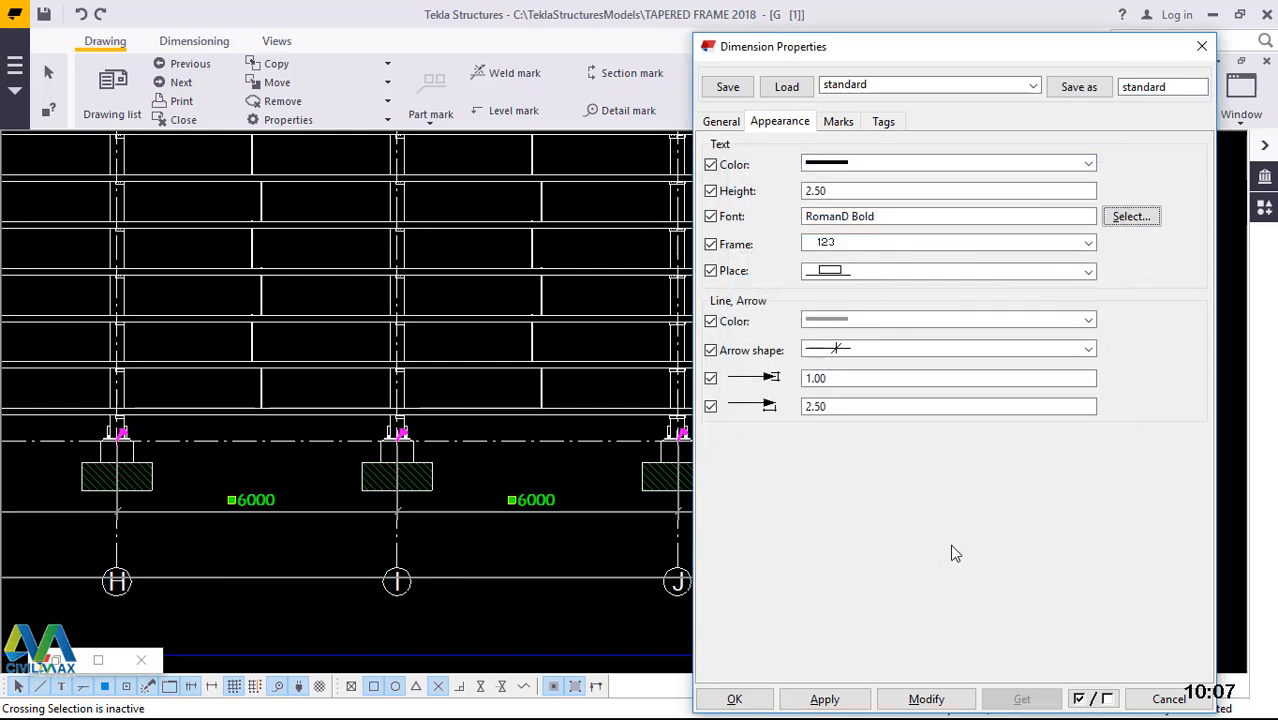
- Set the dimension line and arrow color to black, modify the selected dimensions, accept the properties and clear the selection
{"action": "left_click", "coordinate": [876, 326]}
{"action": "left_click", "coordinate": [860, 345]}
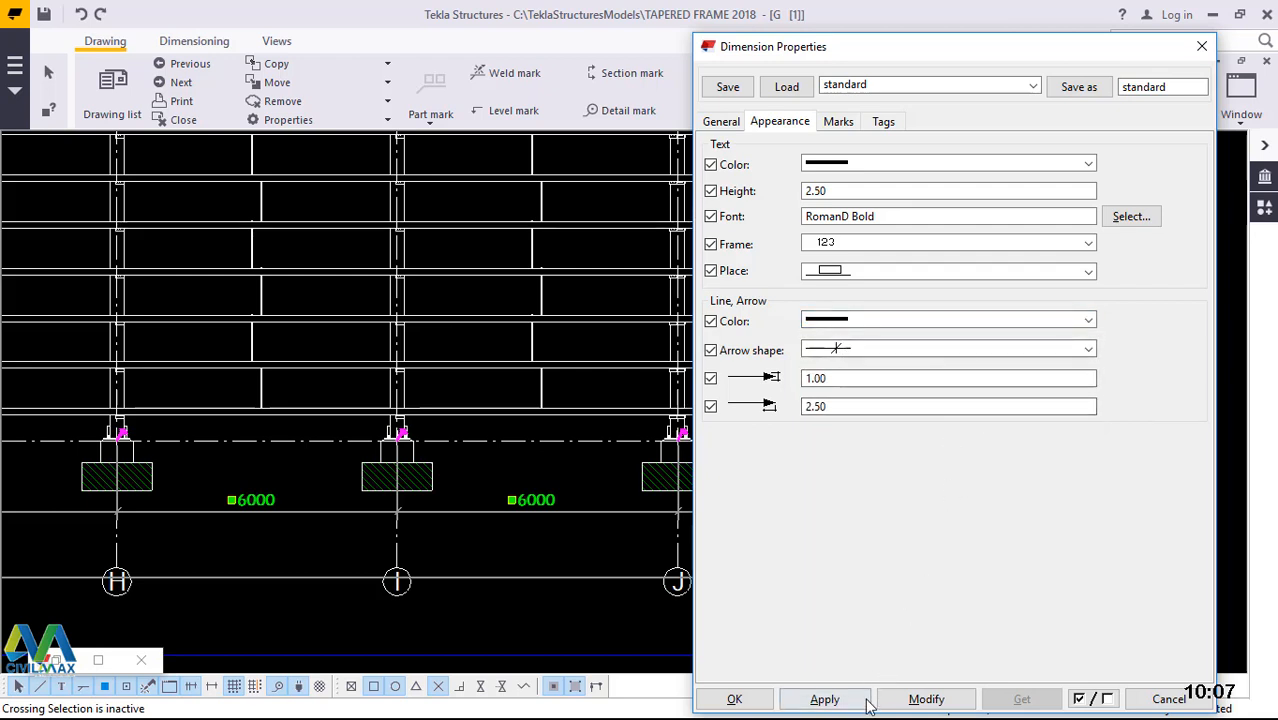
{"action": "left_click", "coordinate": [926, 700]}
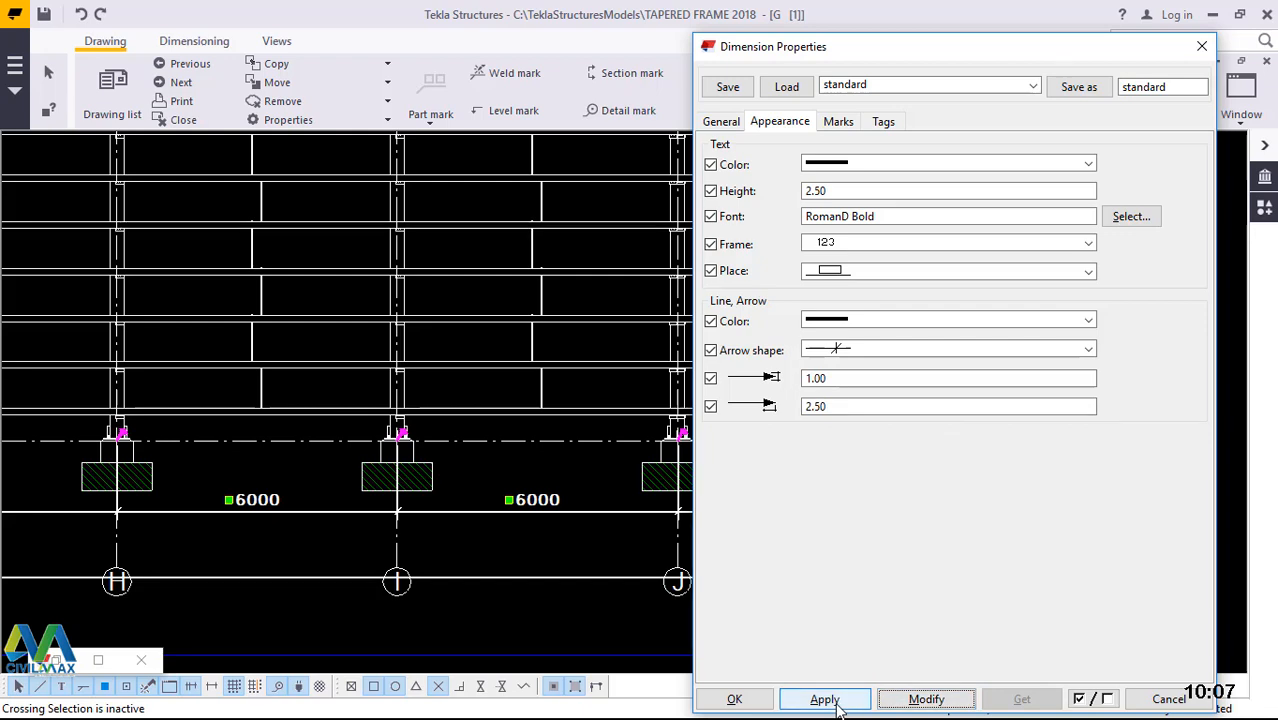
{"action": "left_click", "coordinate": [734, 700]}
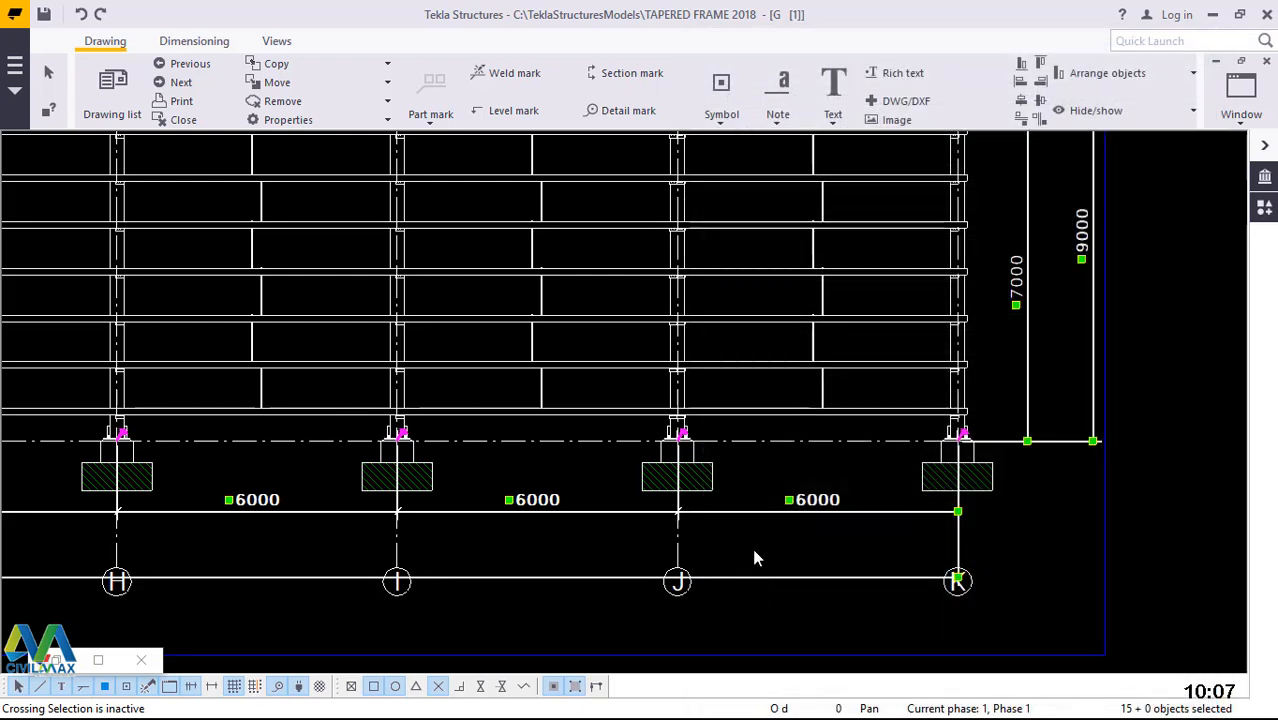
{"action": "left_click", "coordinate": [756, 555]}
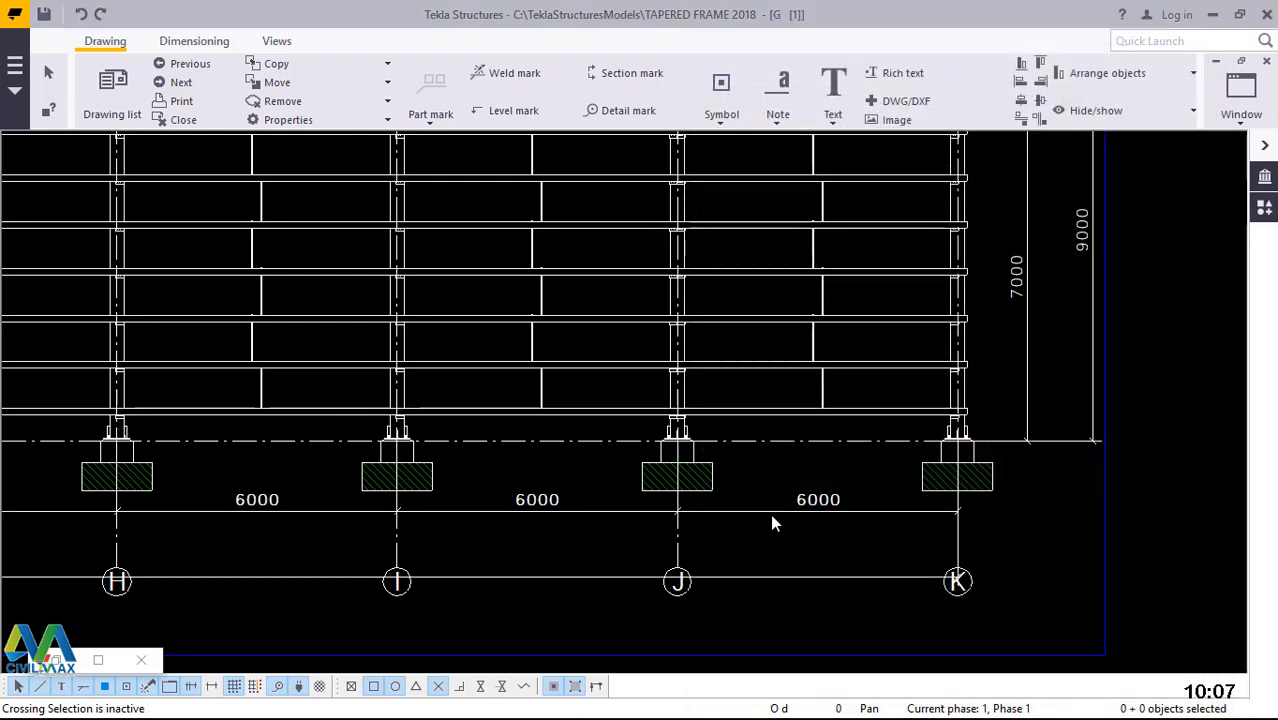
- Check the restyled vertical dimensions beside grid K and the horizontal dimensions and grid labels along the whole elevation
{"action": "scroll", "coordinate": [772, 517], "scroll_direction": "up", "scroll_amount": 5}
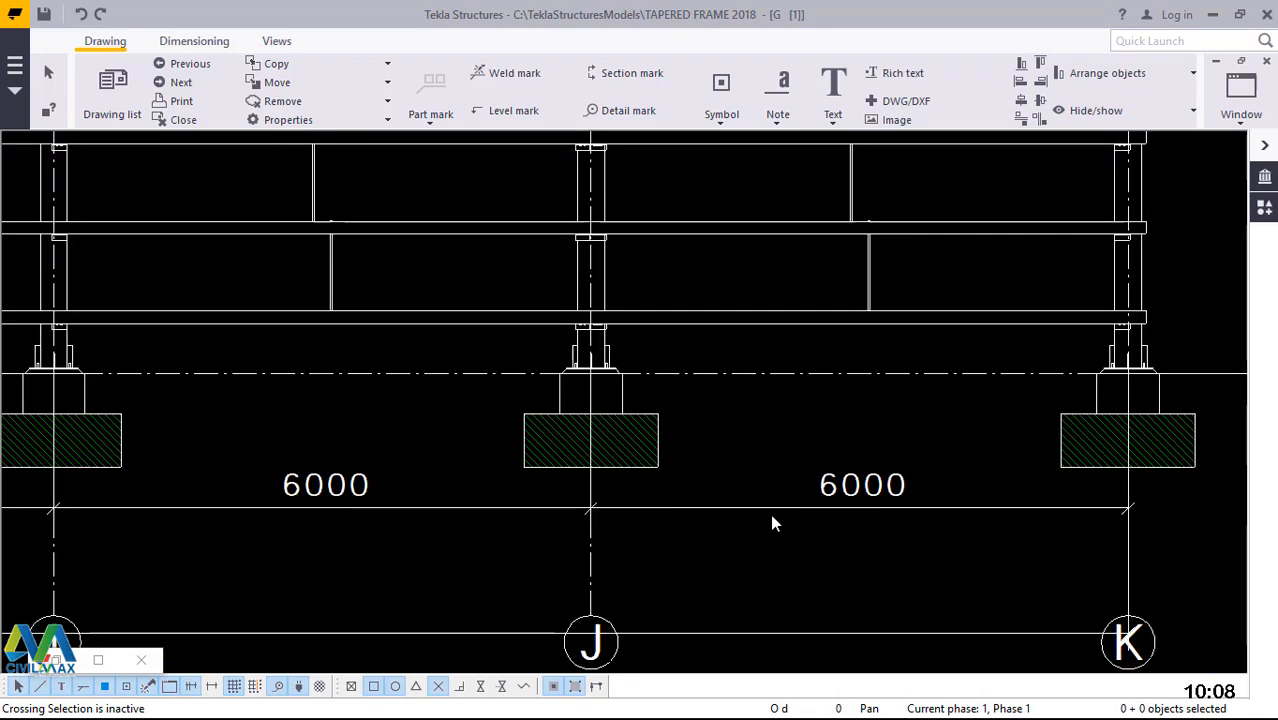
{"action": "scroll", "coordinate": [772, 519], "scroll_direction": "down", "scroll_amount": 5}
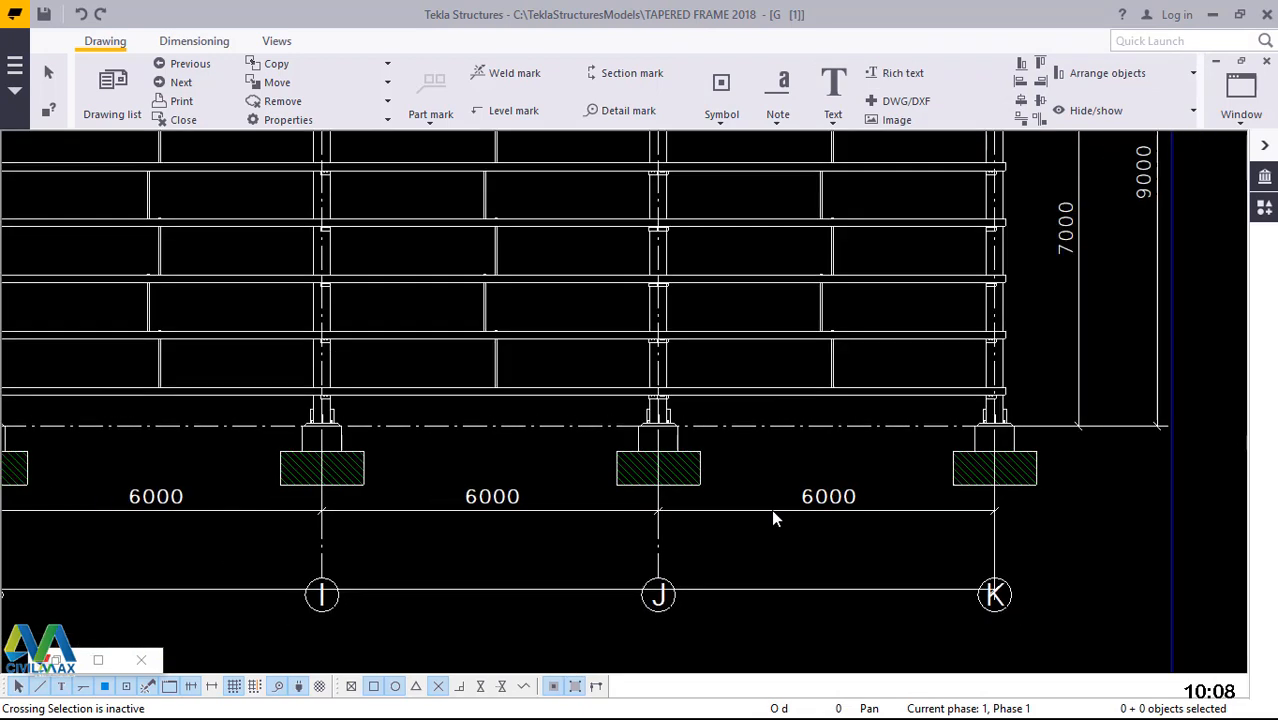
{"action": "scroll", "coordinate": [765, 540], "scroll_direction": "down", "scroll_amount": 2}
{"action": "scroll", "coordinate": [1012, 300], "scroll_direction": "down", "scroll_amount": 1}
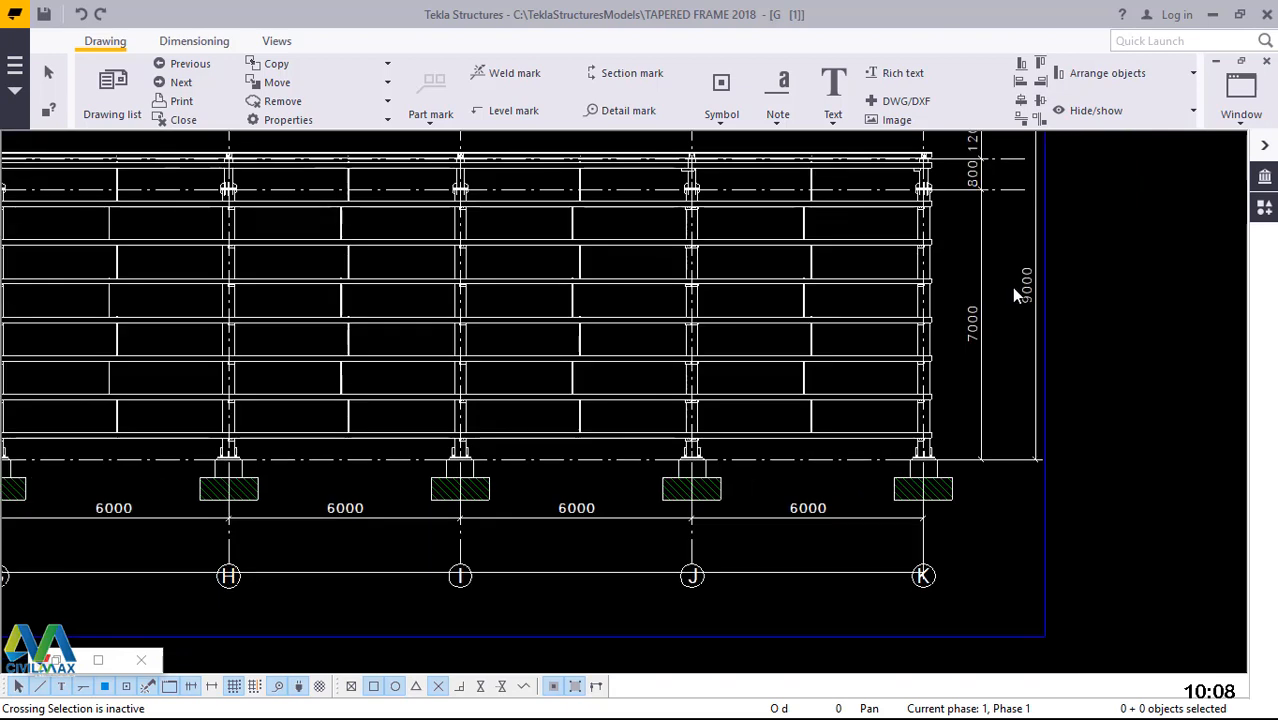
{"action": "scroll", "coordinate": [1030, 290], "scroll_direction": "up", "scroll_amount": 2}
{"action": "scroll", "coordinate": [941, 499], "scroll_direction": "down", "scroll_amount": 4}
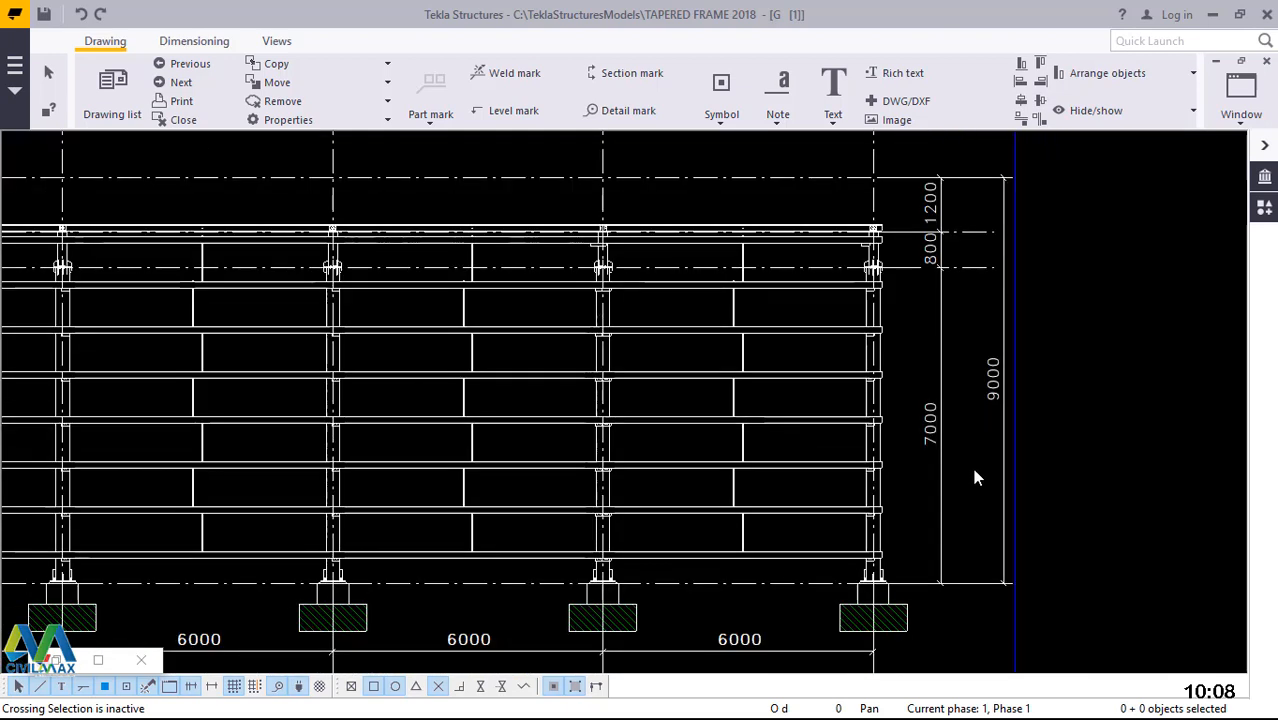
{"action": "scroll", "coordinate": [1002, 462], "scroll_direction": "down", "scroll_amount": 2}
{"action": "scroll", "coordinate": [330, 562], "scroll_direction": "down", "scroll_amount": 1}
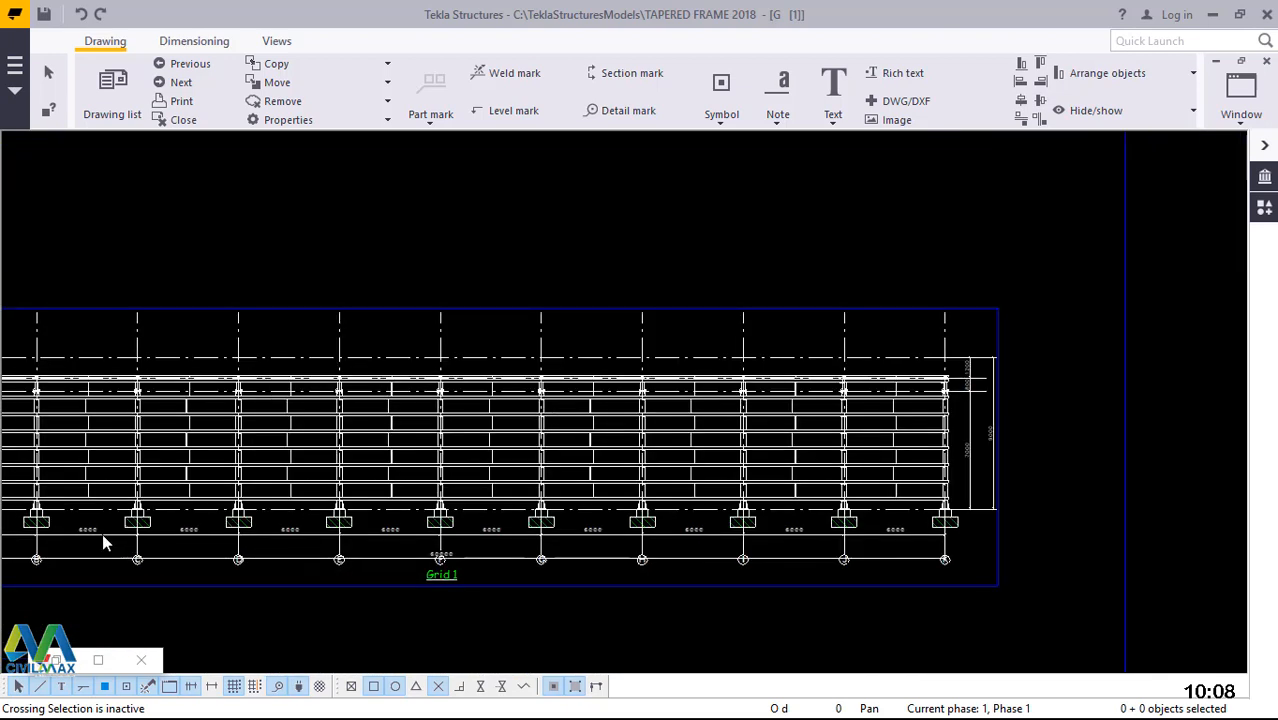
{"action": "scroll", "coordinate": [112, 525], "scroll_direction": "up", "scroll_amount": 1}
{"action": "scroll", "coordinate": [110, 518], "scroll_direction": "up", "scroll_amount": 3}
{"action": "scroll", "coordinate": [813, 417], "scroll_direction": "down", "scroll_amount": 3}
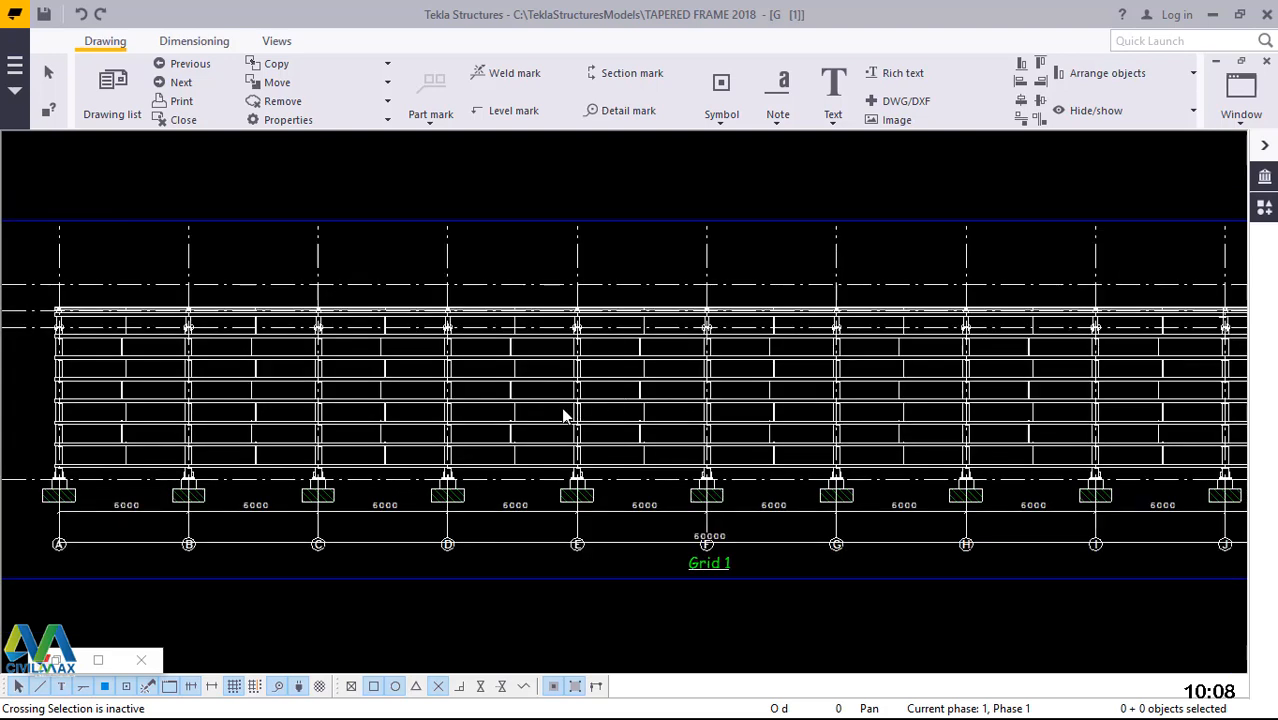
{"action": "scroll", "coordinate": [736, 524], "scroll_direction": "up", "scroll_amount": 1}
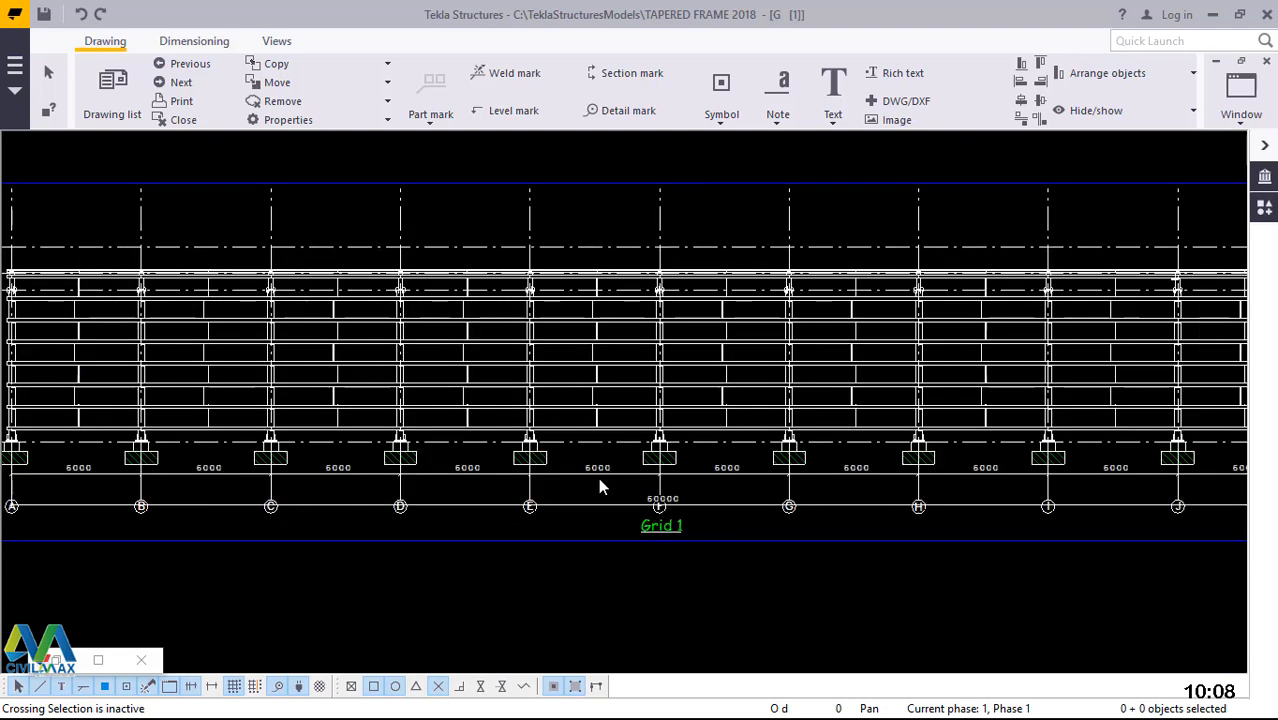
{"action": "scroll", "coordinate": [744, 340], "scroll_direction": "down", "scroll_amount": 1}
{"action": "scroll", "coordinate": [773, 231], "scroll_direction": "up", "scroll_amount": 2}
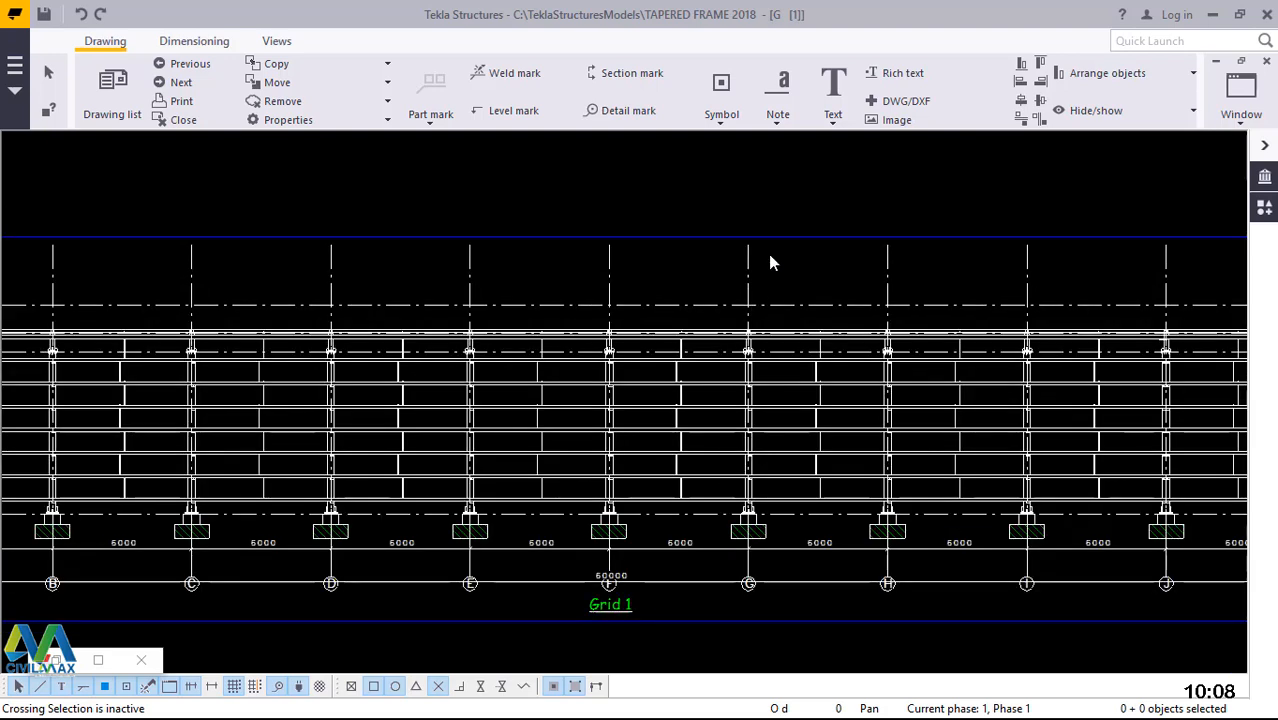
{"action": "scroll", "coordinate": [748, 252], "scroll_direction": "up", "scroll_amount": 1}
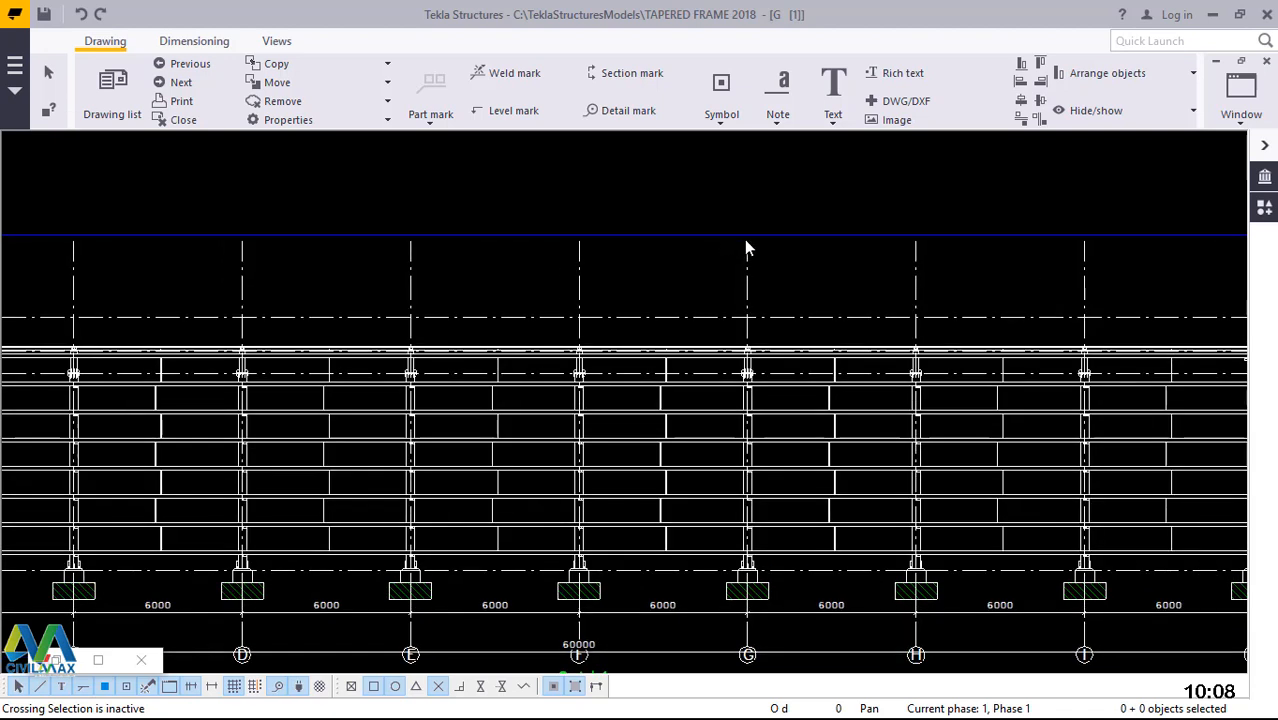
- Turn on text placing at the upper ends of the vertical grid lines and apply it to the grid
{"action": "scroll", "coordinate": [746, 246], "scroll_direction": "up", "scroll_amount": 2}
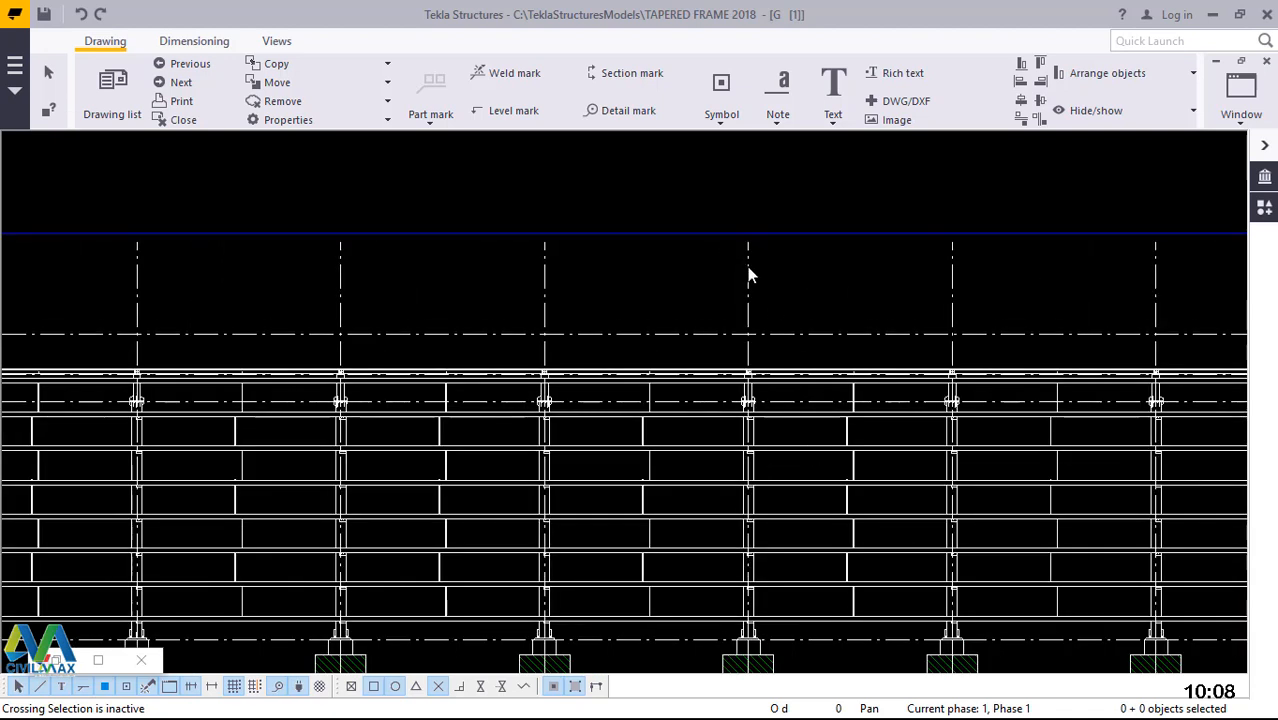
{"action": "double_click", "coordinate": [748, 268]}
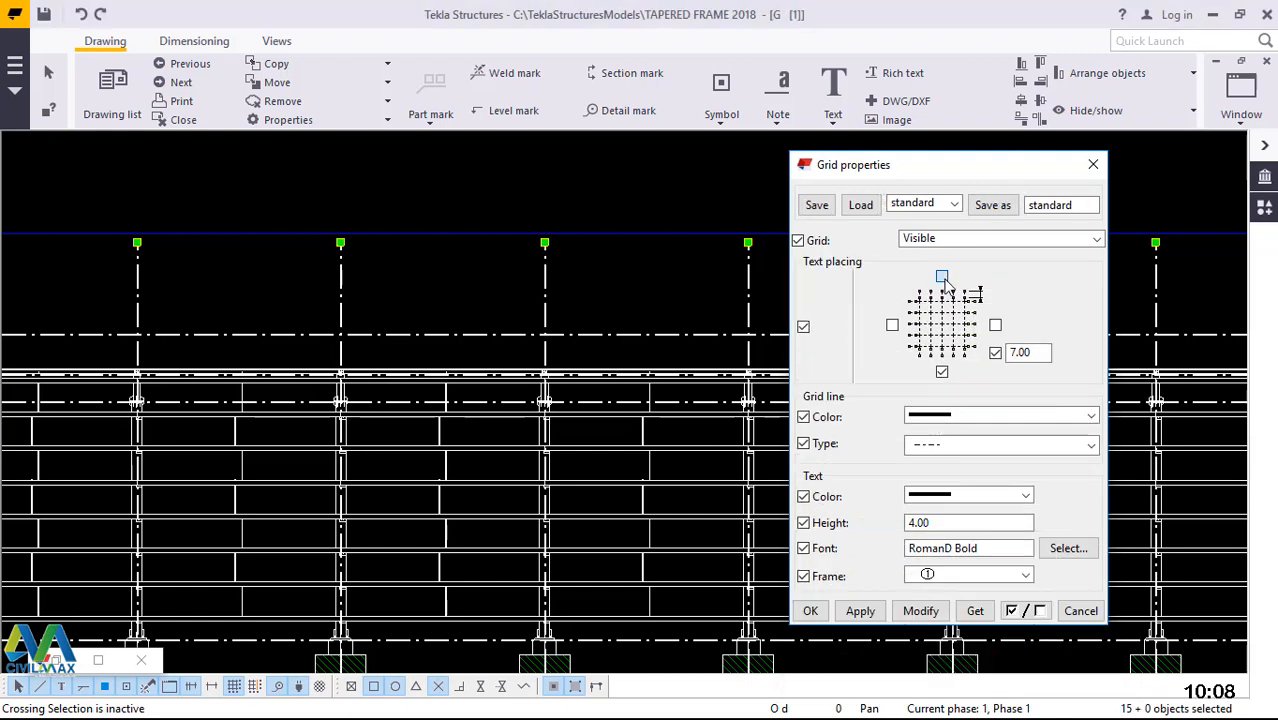
{"action": "left_click", "coordinate": [942, 276]}
{"action": "left_click", "coordinate": [920, 610]}
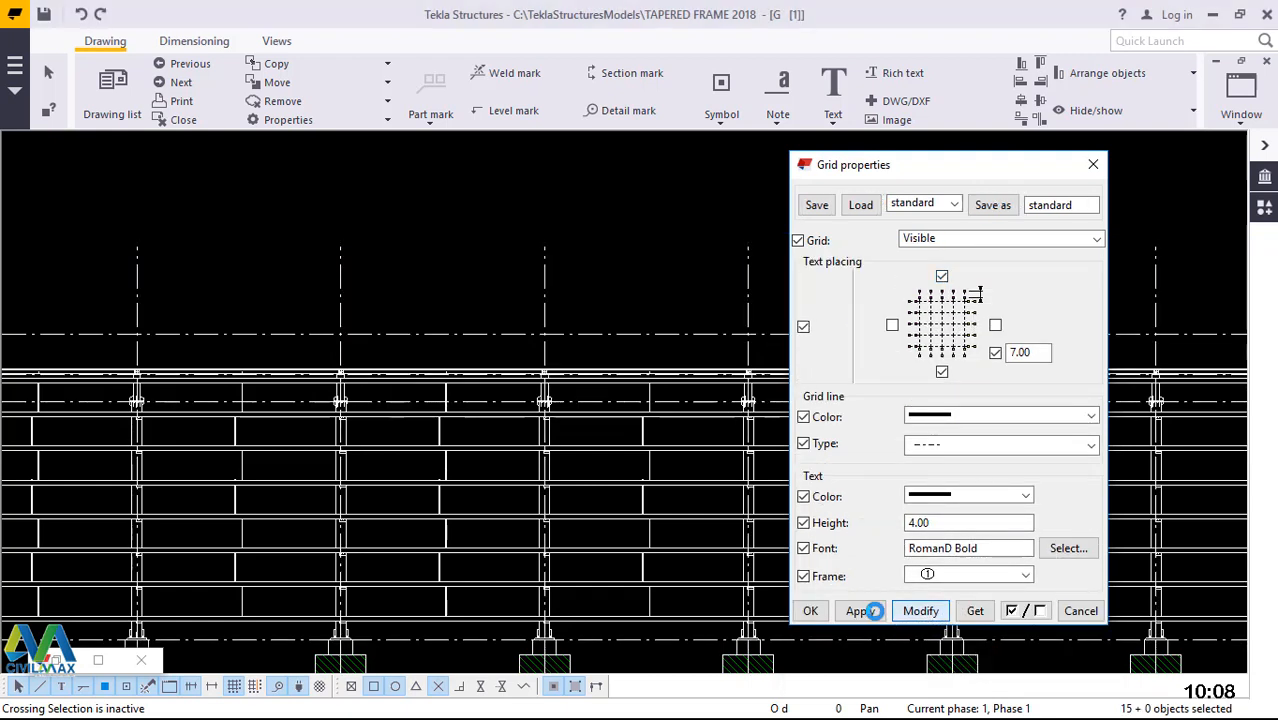
{"action": "left_click", "coordinate": [818, 606]}
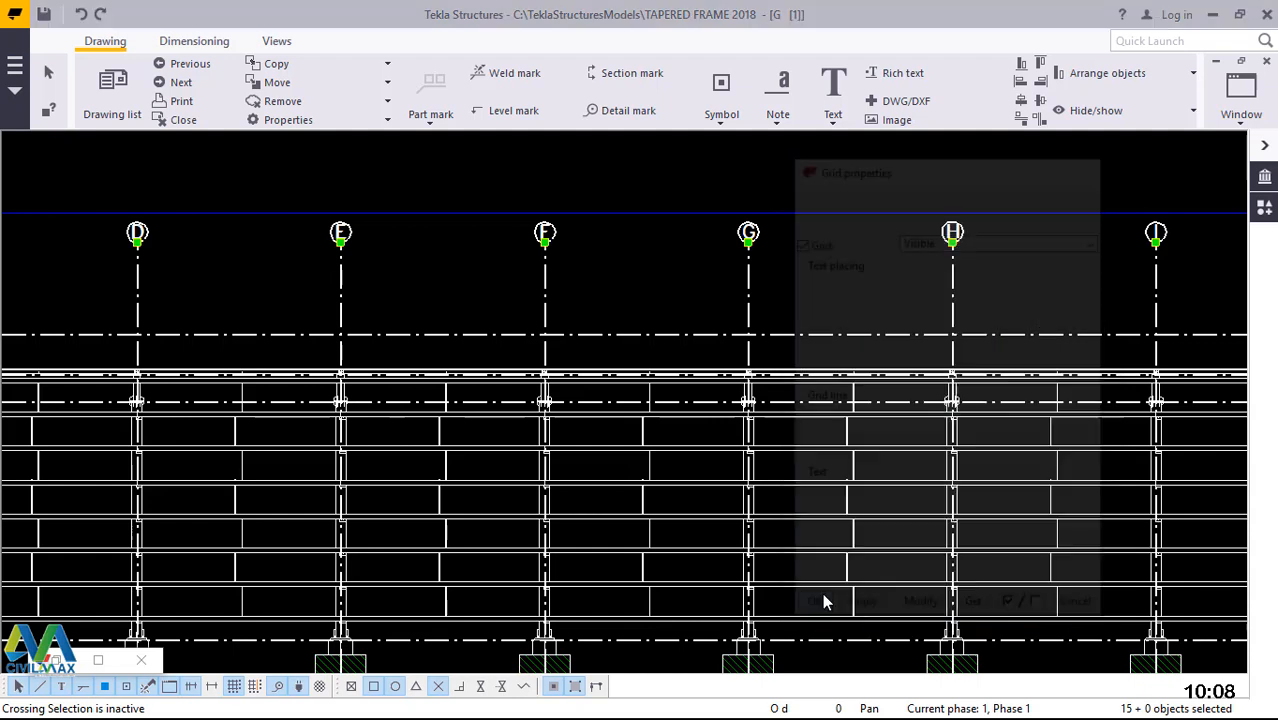
{"action": "left_click", "coordinate": [838, 257]}
- Examine the whole grid 1 elevation, checking the grid labels at both ends, the footings, the dimensions and the view title
{"action": "scroll", "coordinate": [835, 300], "scroll_direction": "down", "scroll_amount": 3}
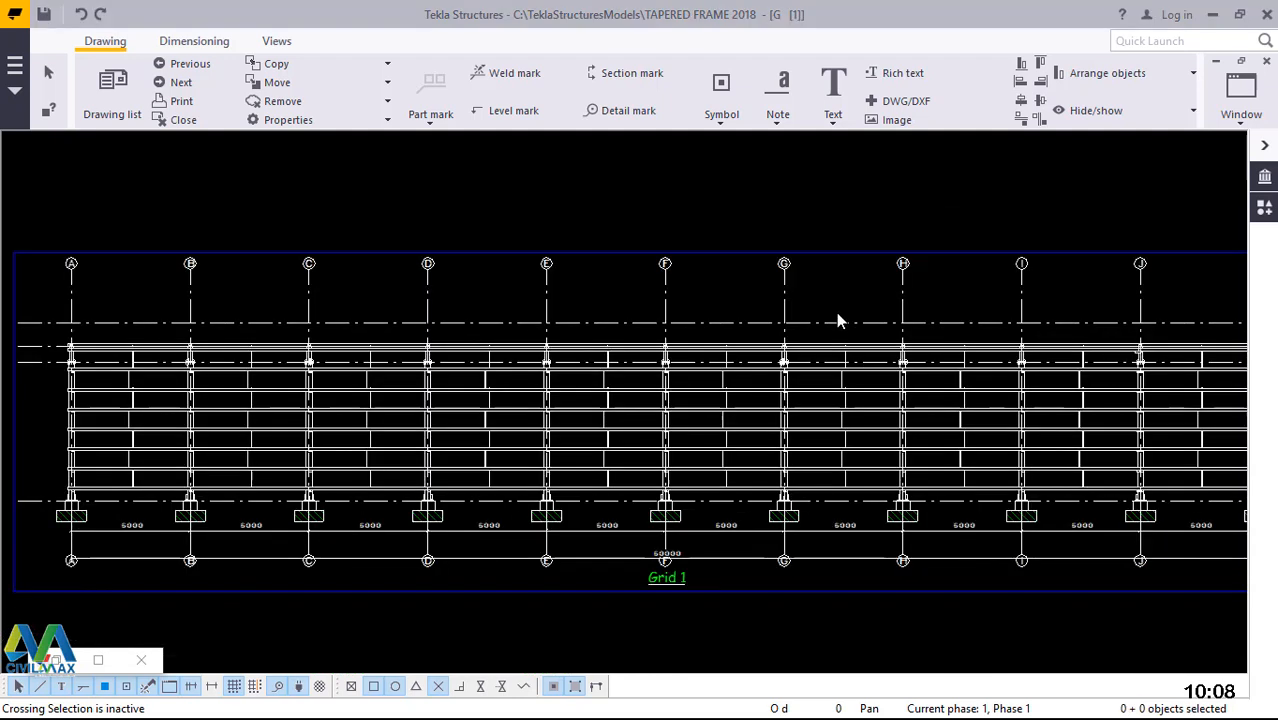
{"action": "scroll", "coordinate": [838, 320], "scroll_direction": "down", "scroll_amount": 2}
{"action": "scroll", "coordinate": [333, 308], "scroll_direction": "down", "scroll_amount": 2}
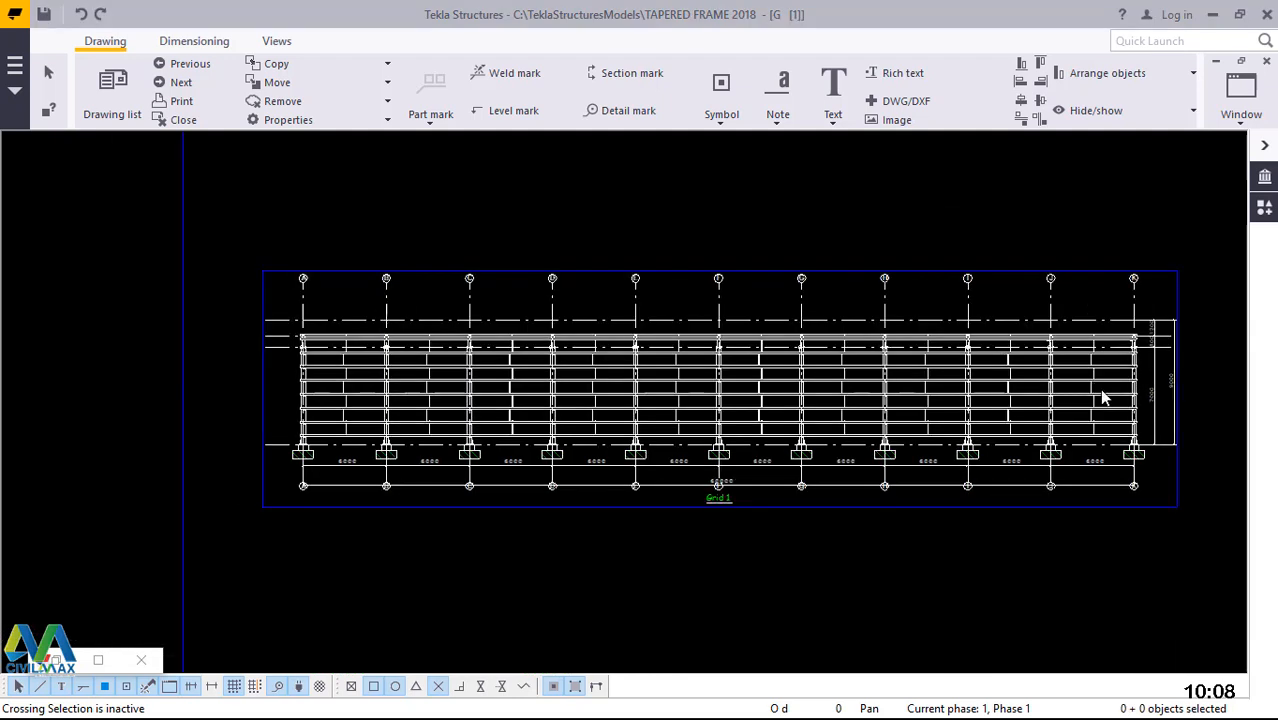
{"action": "scroll", "coordinate": [1106, 398], "scroll_direction": "up", "scroll_amount": 2}
{"action": "scroll", "coordinate": [1056, 502], "scroll_direction": "up", "scroll_amount": 1}
{"action": "scroll", "coordinate": [1019, 491], "scroll_direction": "up", "scroll_amount": 1}
{"action": "scroll", "coordinate": [1014, 512], "scroll_direction": "up", "scroll_amount": 1}
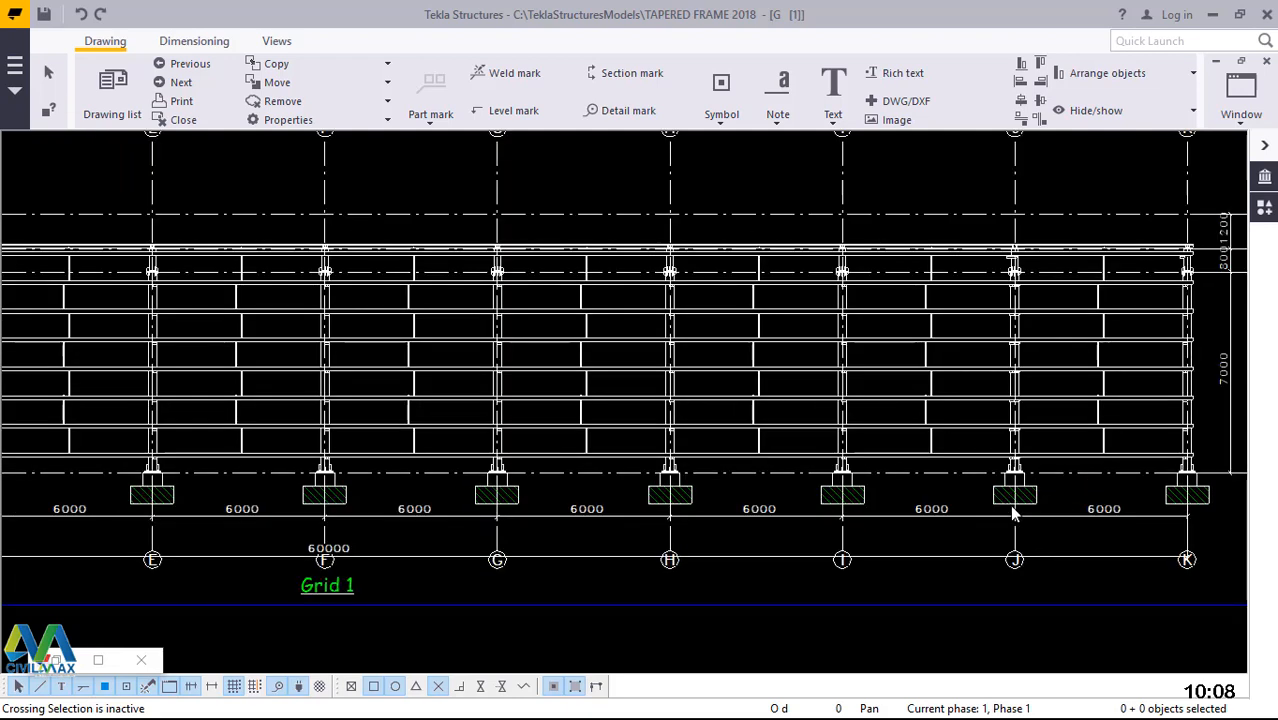
{"action": "scroll", "coordinate": [1018, 514], "scroll_direction": "down", "scroll_amount": 2}
{"action": "scroll", "coordinate": [1024, 510], "scroll_direction": "up", "scroll_amount": 5}
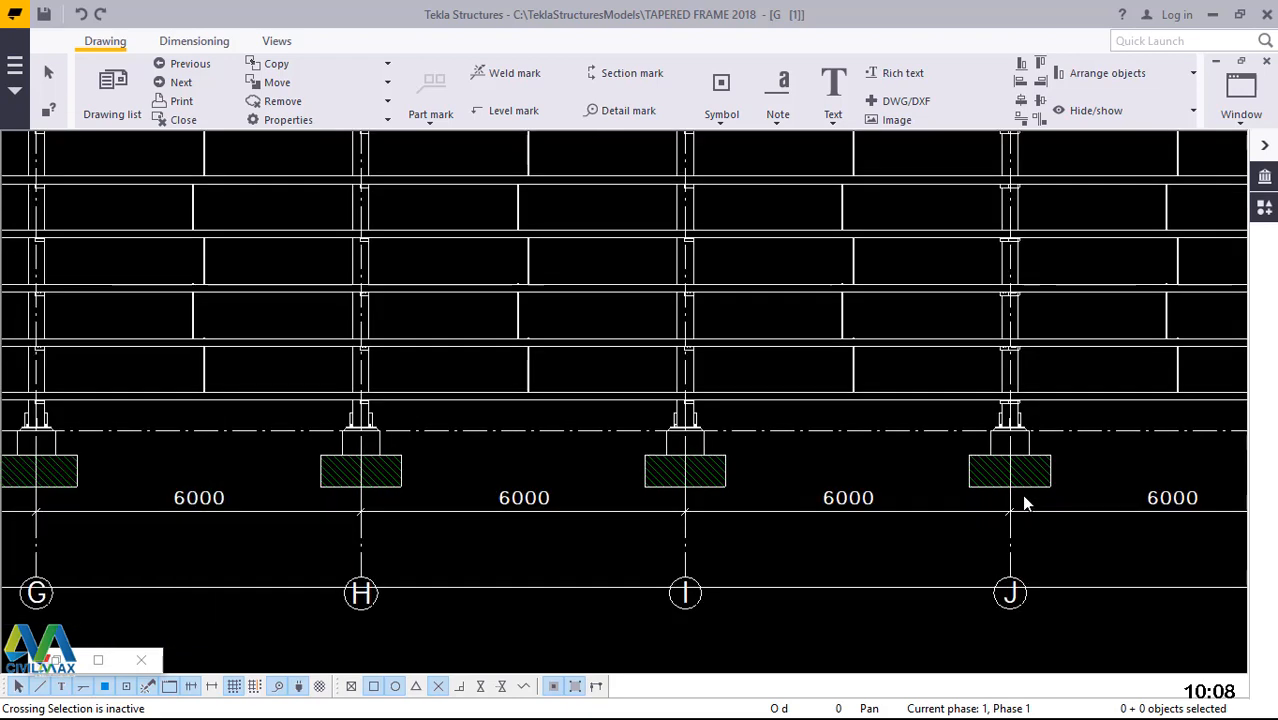
{"action": "scroll", "coordinate": [1021, 494], "scroll_direction": "up", "scroll_amount": 3}
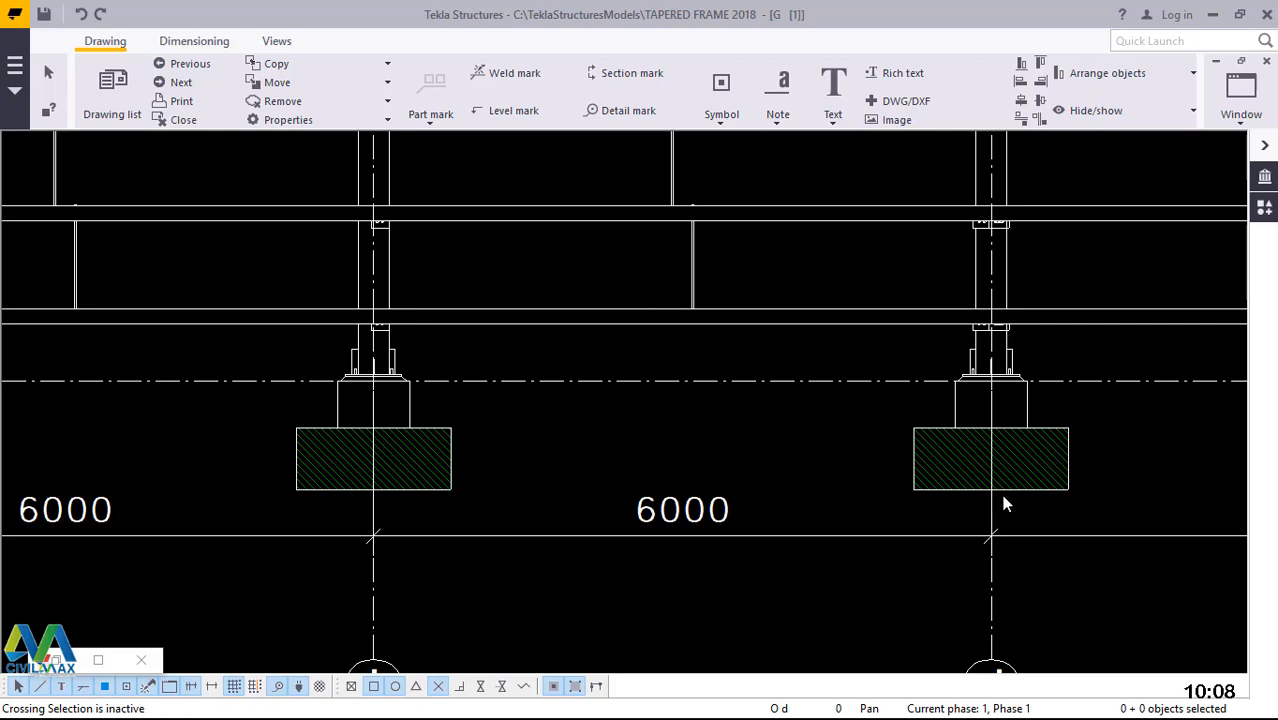
{"action": "scroll", "coordinate": [856, 496], "scroll_direction": "down", "scroll_amount": 5}
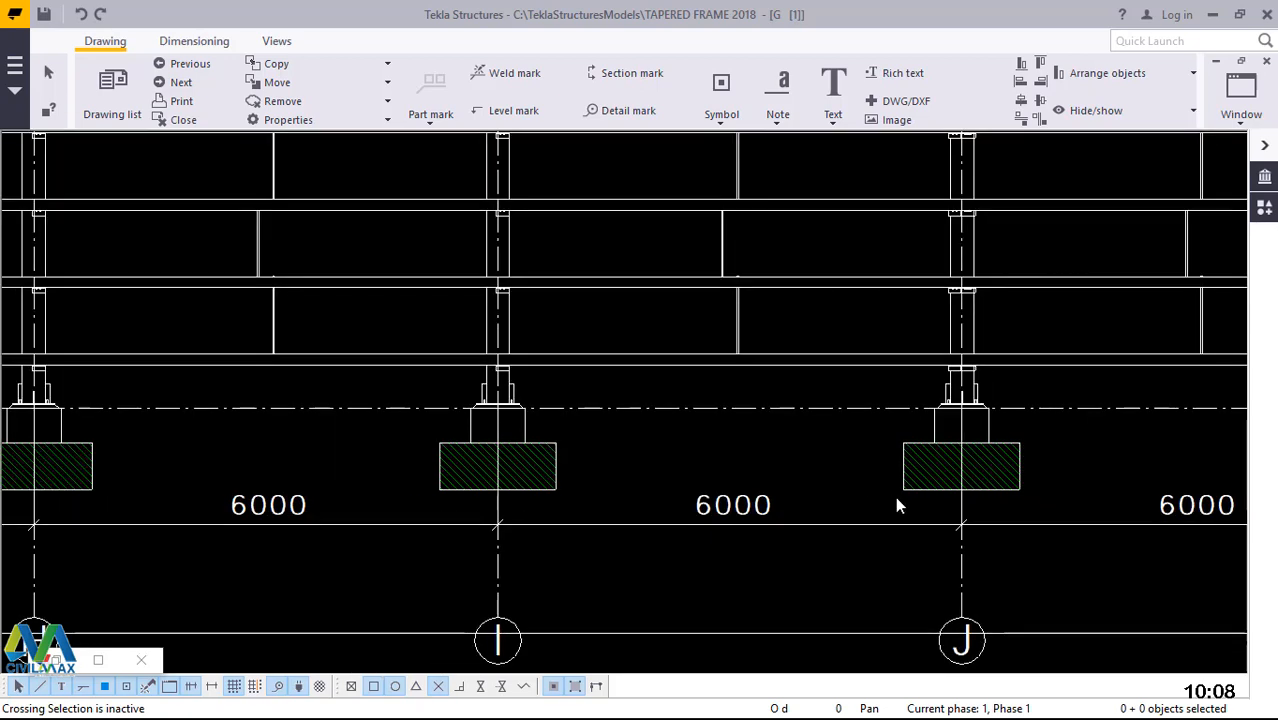
{"action": "scroll", "coordinate": [940, 508], "scroll_direction": "down", "scroll_amount": 3}
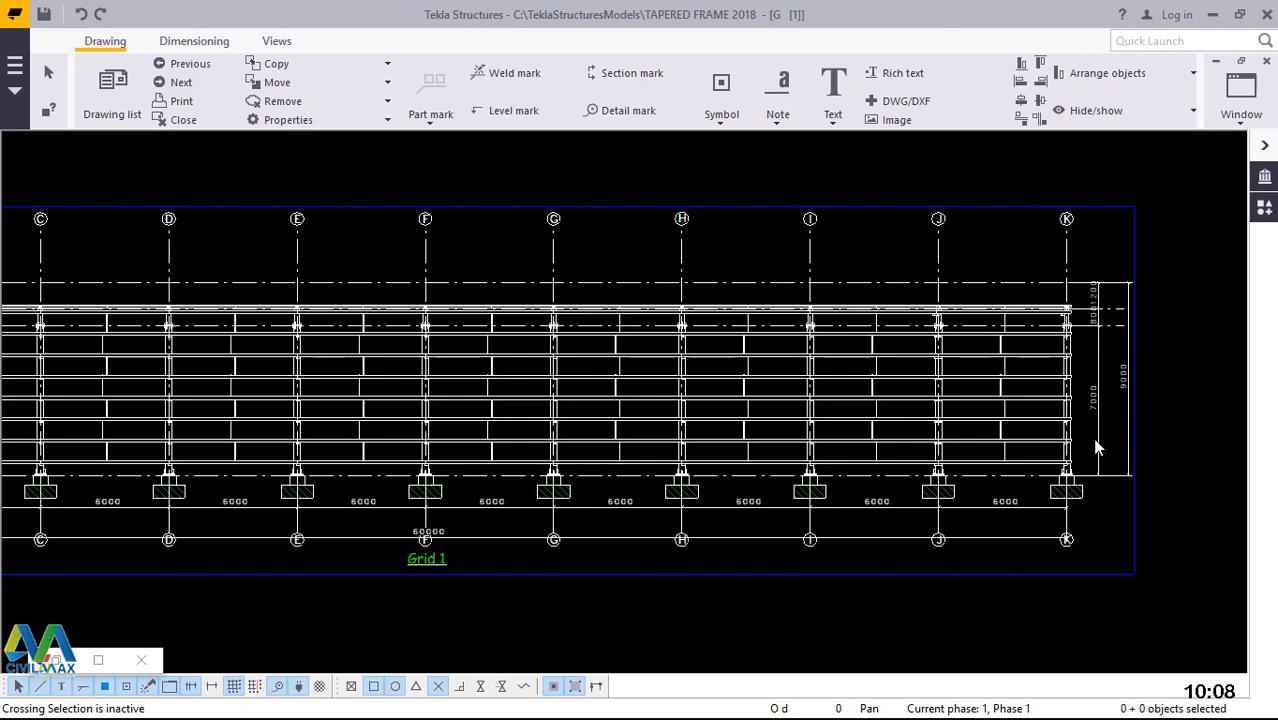
{"action": "scroll", "coordinate": [900, 418], "scroll_direction": "down", "scroll_amount": 2}
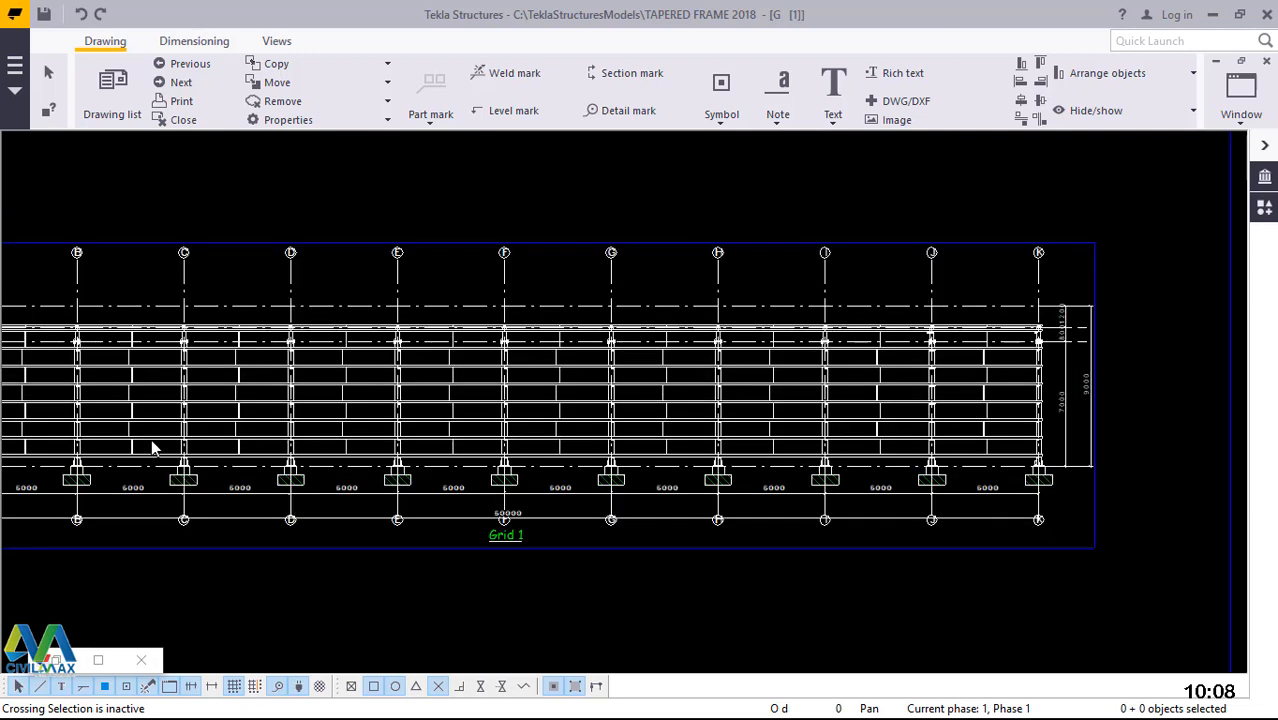
{"action": "scroll", "coordinate": [1086, 430], "scroll_direction": "down", "scroll_amount": 1}
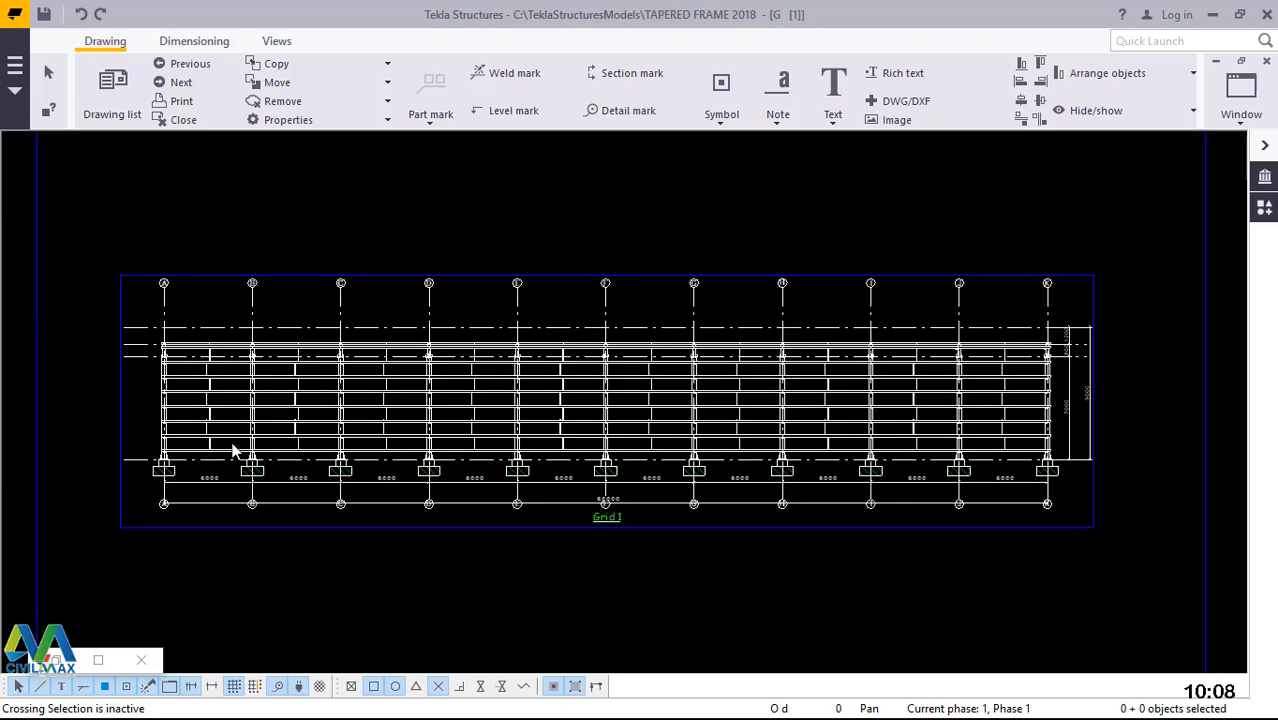
{"action": "scroll", "coordinate": [363, 457], "scroll_direction": "up", "scroll_amount": 3}
{"action": "scroll", "coordinate": [363, 457], "scroll_direction": "up", "scroll_amount": 1}
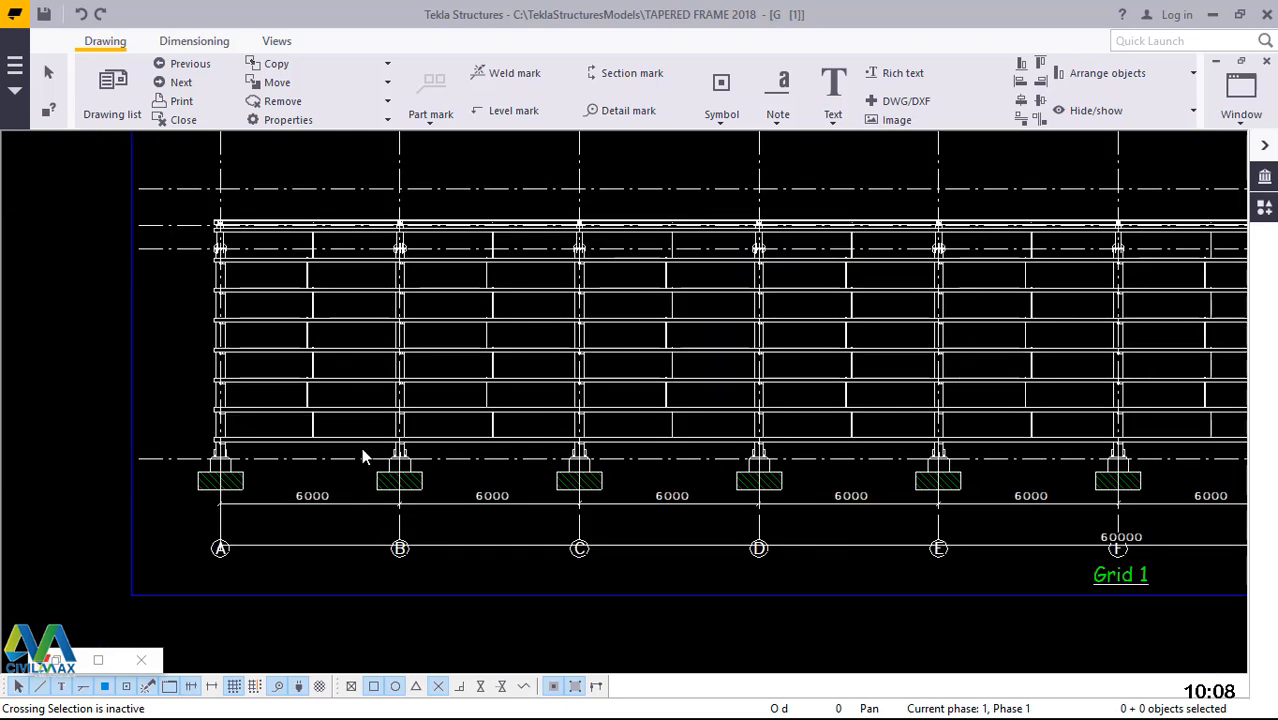
{"action": "scroll", "coordinate": [208, 448], "scroll_direction": "down", "scroll_amount": 2}
{"action": "scroll", "coordinate": [1010, 560], "scroll_direction": "down", "scroll_amount": 1}
{"action": "scroll", "coordinate": [884, 543], "scroll_direction": "up", "scroll_amount": 5}
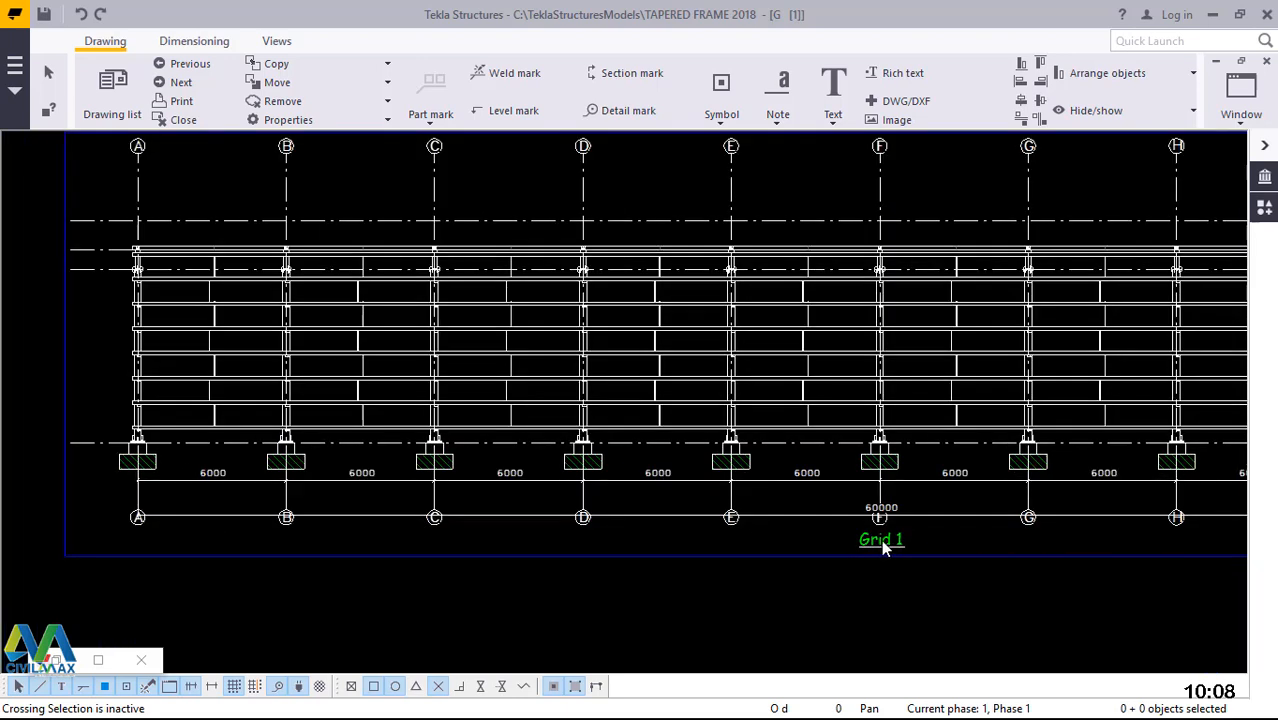
- Move the overall 60000 dimension line up so it sits between the bay dimensions and the grid labels
{"action": "scroll", "coordinate": [870, 535], "scroll_direction": "up", "scroll_amount": 3}
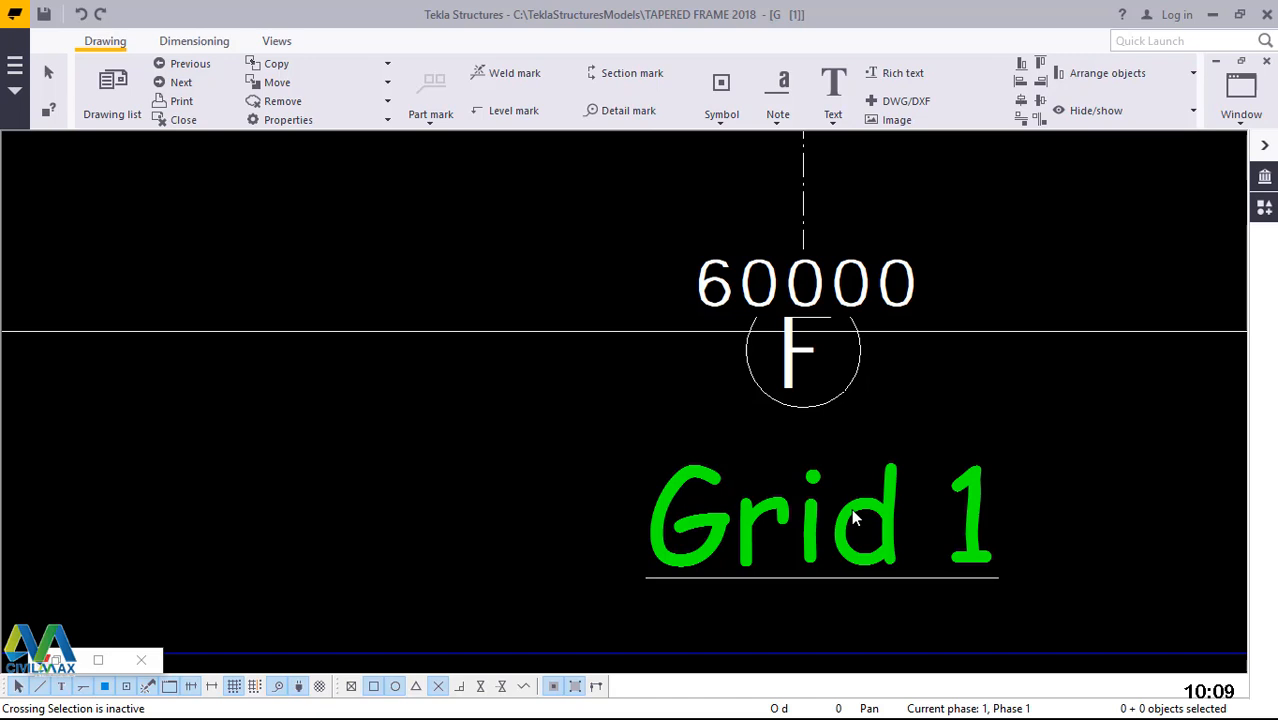
{"action": "scroll", "coordinate": [840, 525], "scroll_direction": "down", "scroll_amount": 5}
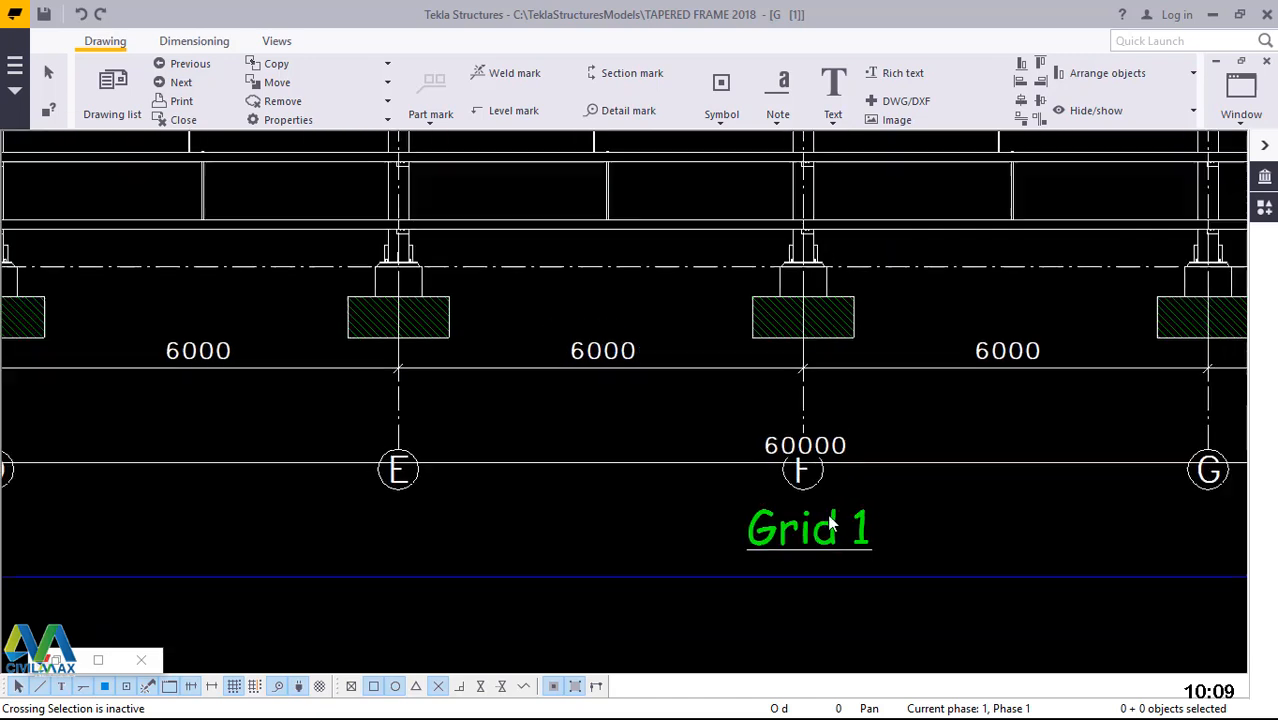
{"action": "scroll", "coordinate": [828, 468], "scroll_direction": "up", "scroll_amount": 1}
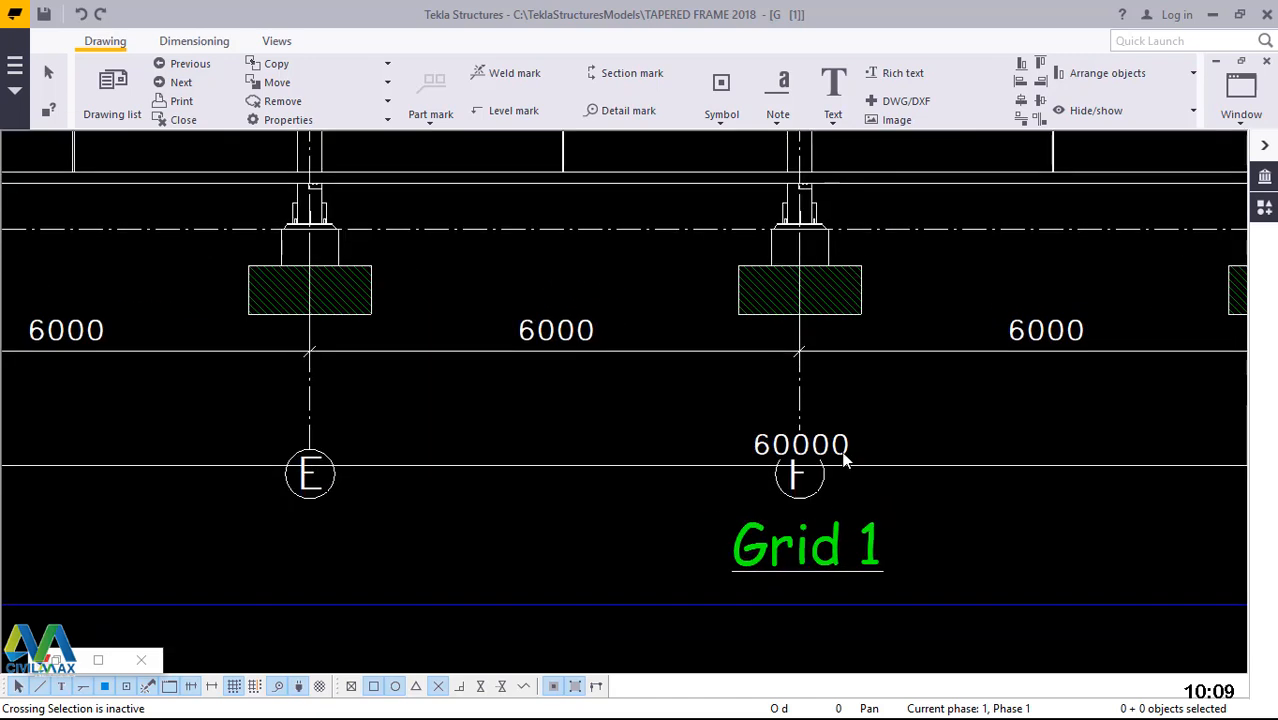
{"action": "left_click", "coordinate": [845, 458]}
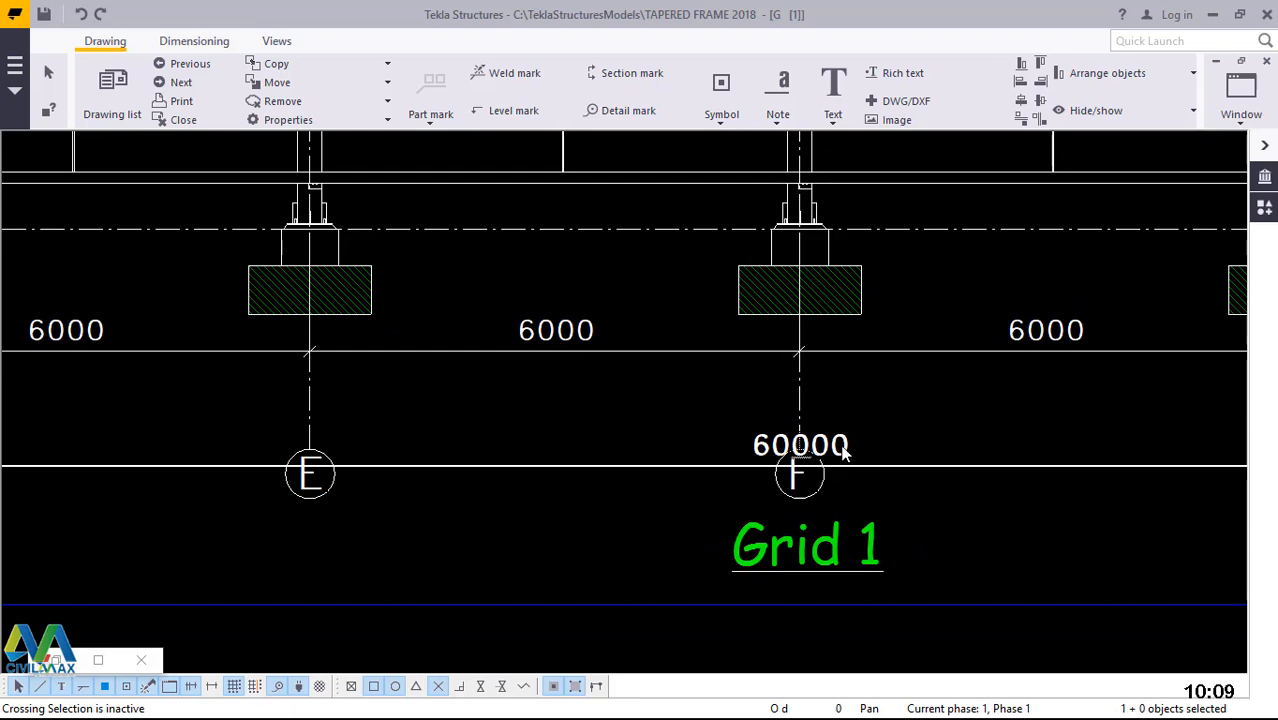
{"action": "left_click_drag", "start_coordinate": [844, 456], "coordinate": [888, 430]}
{"action": "left_click", "coordinate": [888, 430]}
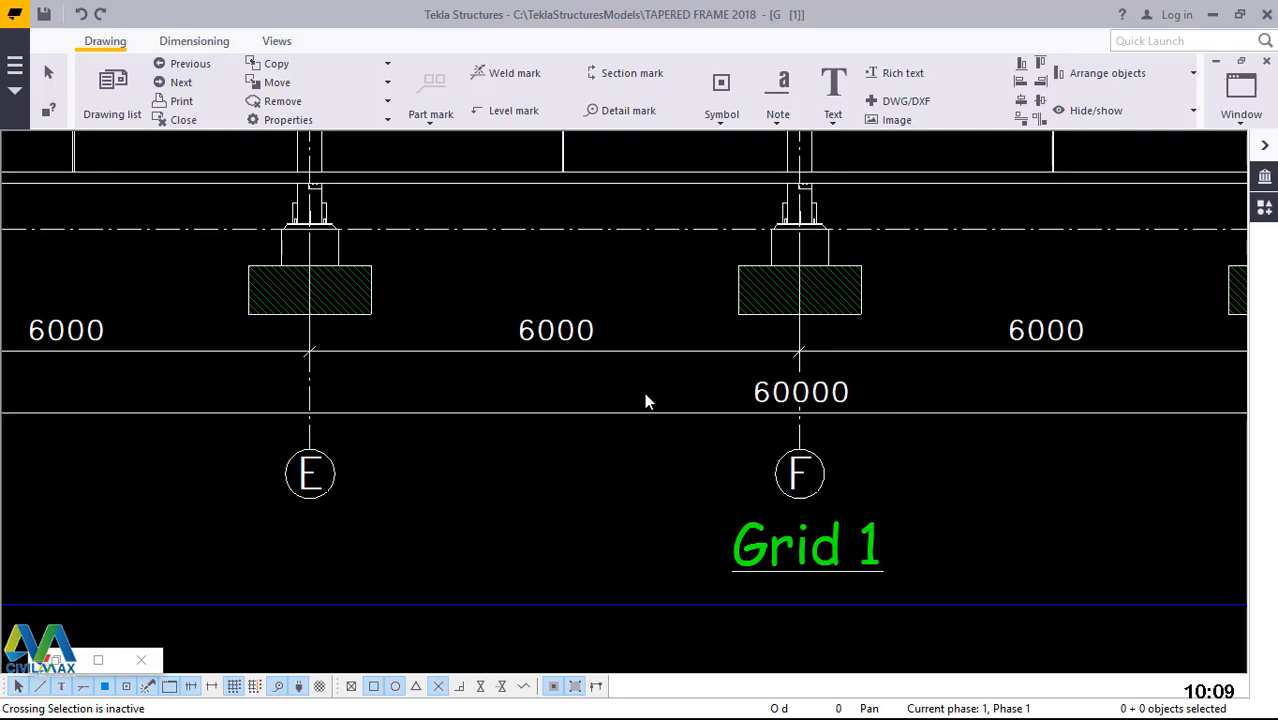
- Open the view properties of the elevation from its Grid 1 title
{"action": "scroll", "coordinate": [650, 399], "scroll_direction": "down", "scroll_amount": 2}
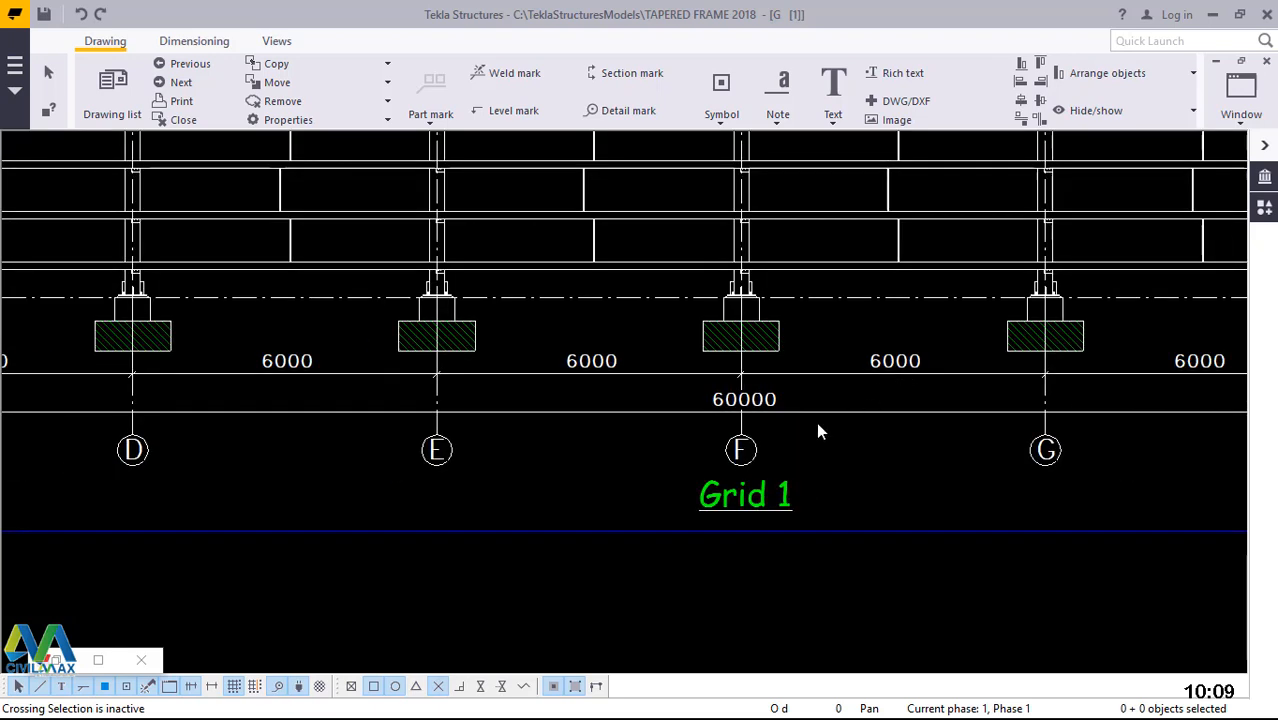
{"action": "left_click", "coordinate": [764, 497]}
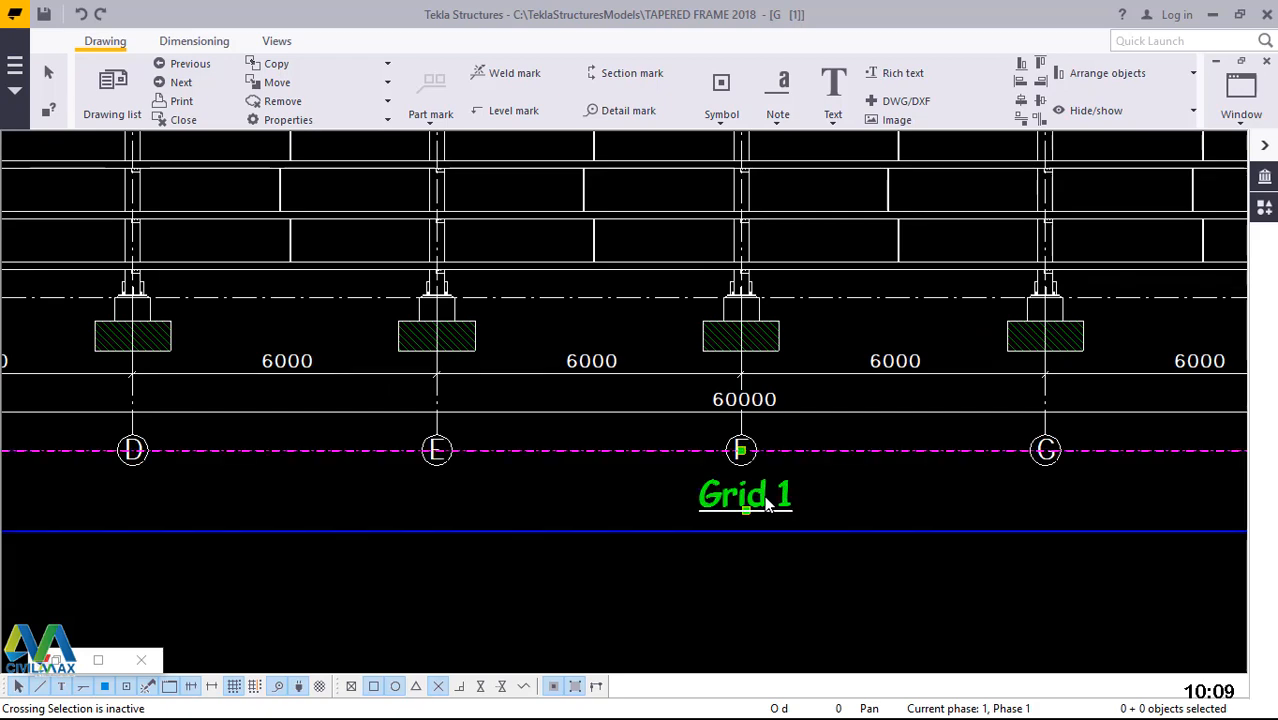
{"action": "double_click", "coordinate": [767, 505]}
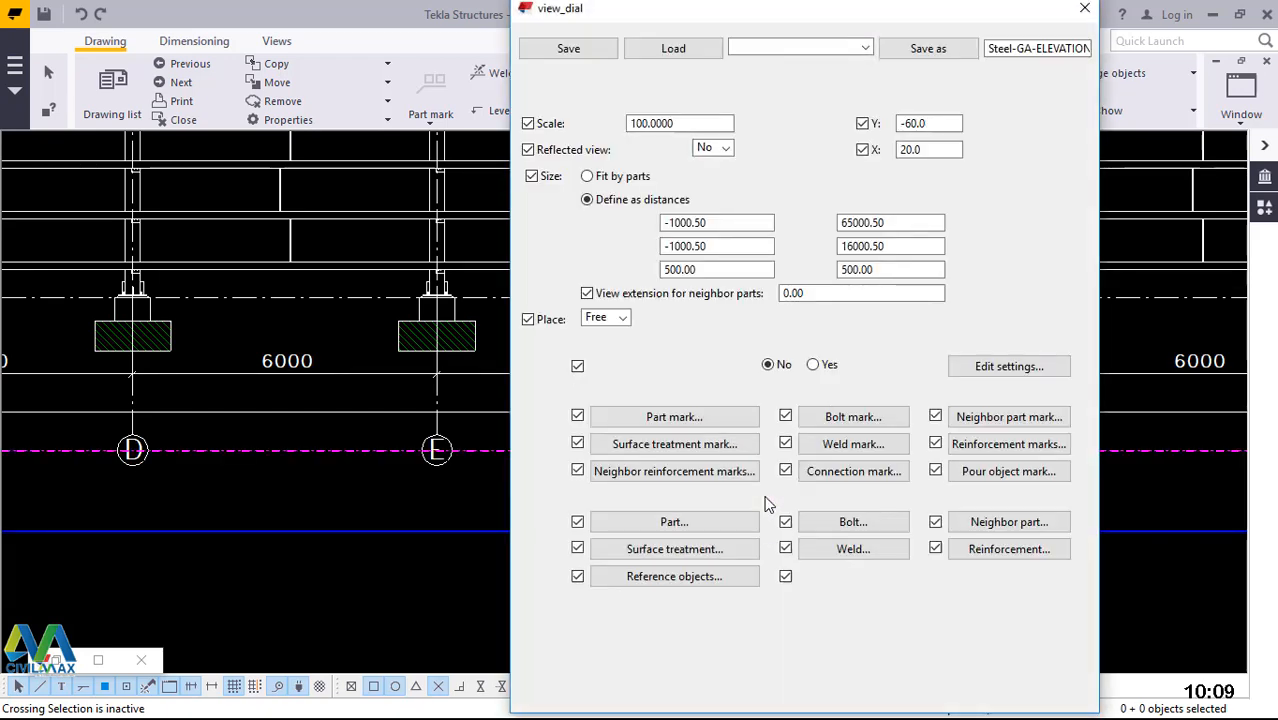
{"action": "scroll", "coordinate": [182, 501], "scroll_direction": "down", "scroll_amount": 5}
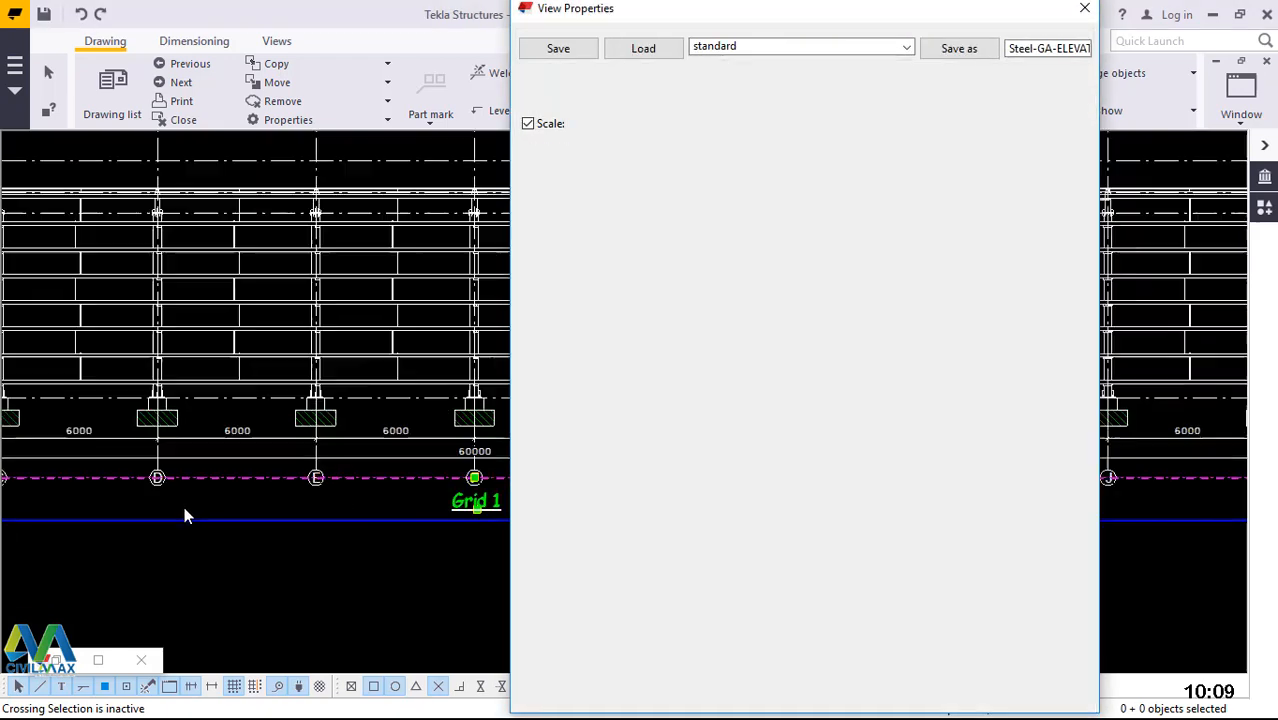
{"action": "scroll", "coordinate": [420, 528], "scroll_direction": "up", "scroll_amount": 5}
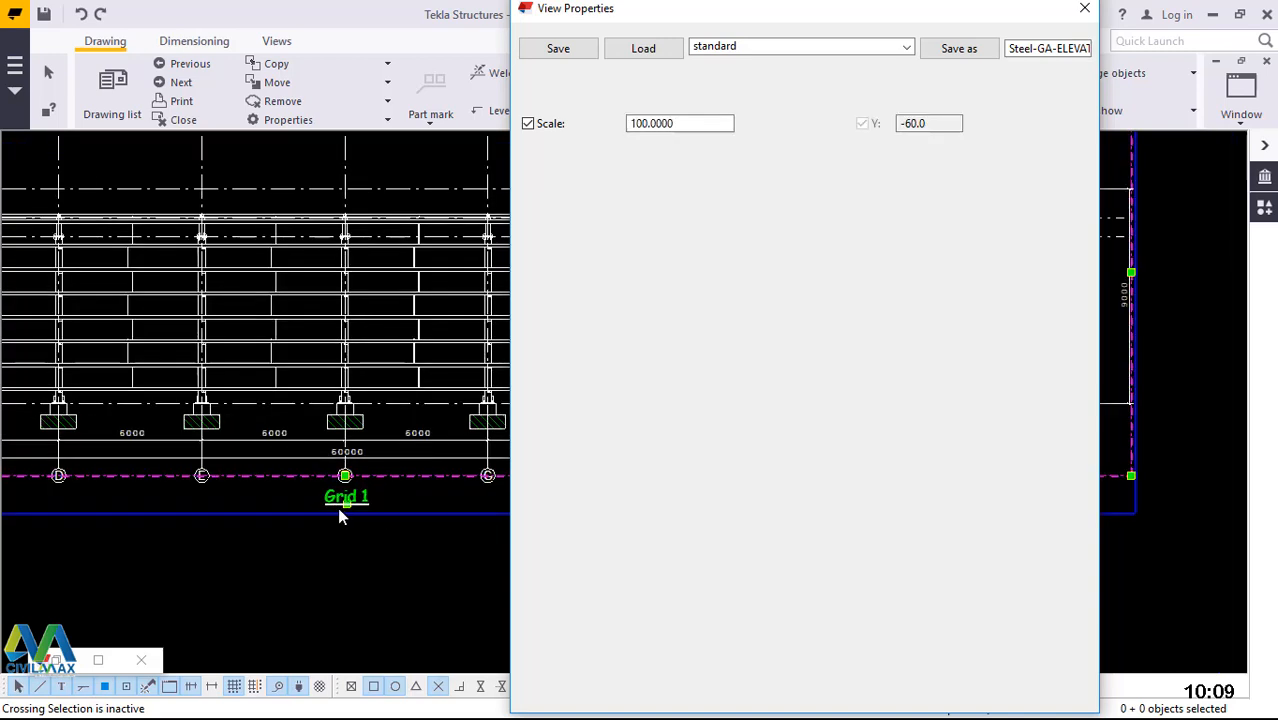
{"action": "scroll", "coordinate": [312, 508], "scroll_direction": "up", "scroll_amount": 1}
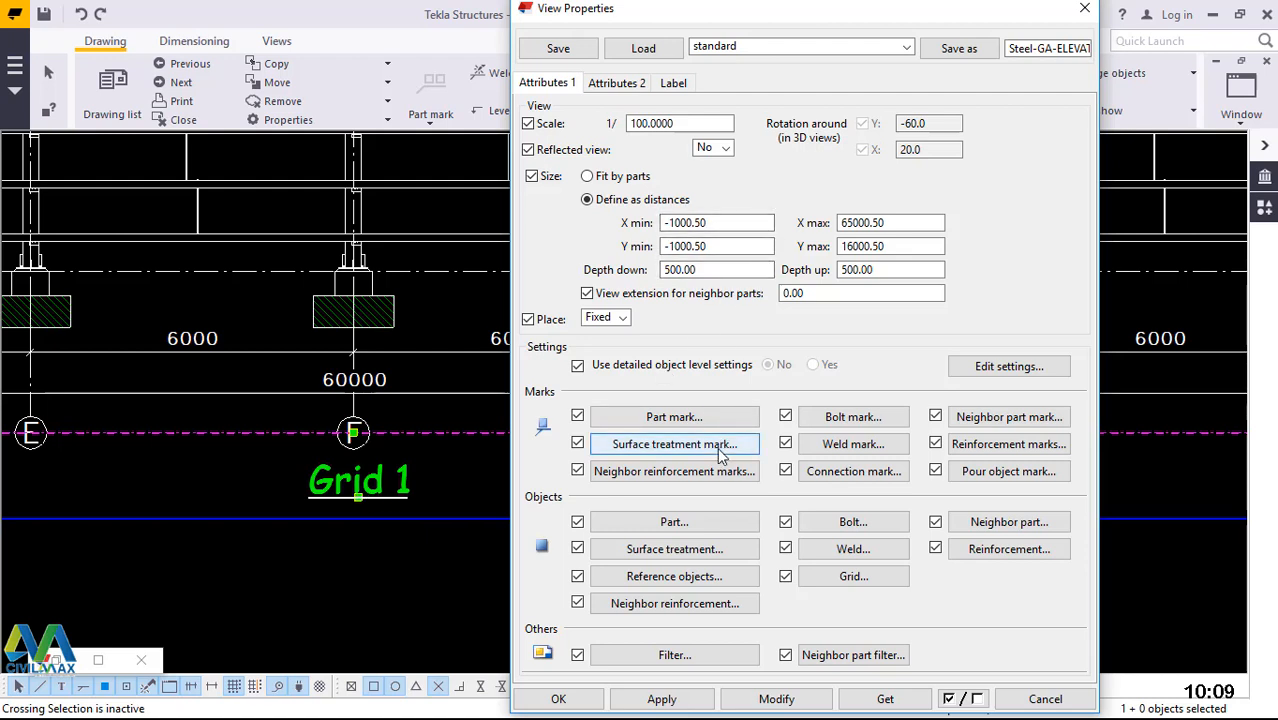
- Open the mark contents of view label A1 and remove the View name element
{"action": "left_click", "coordinate": [674, 84]}
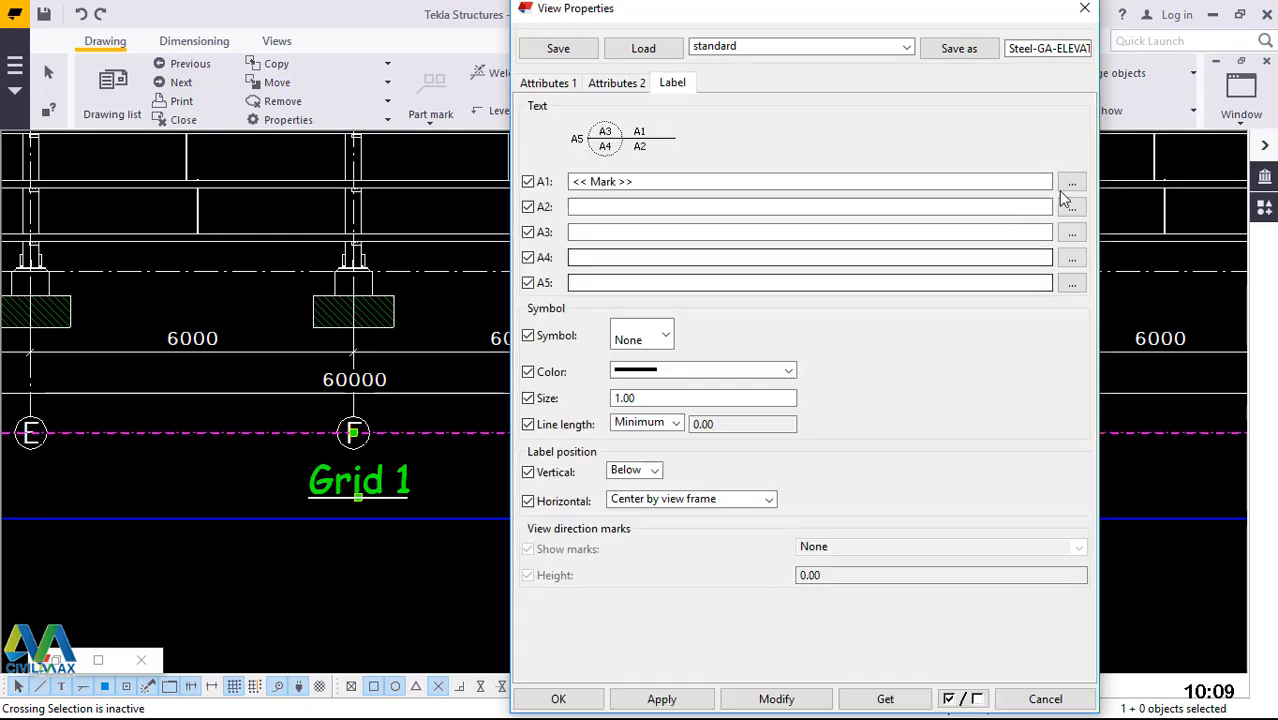
{"action": "left_click", "coordinate": [1071, 183]}
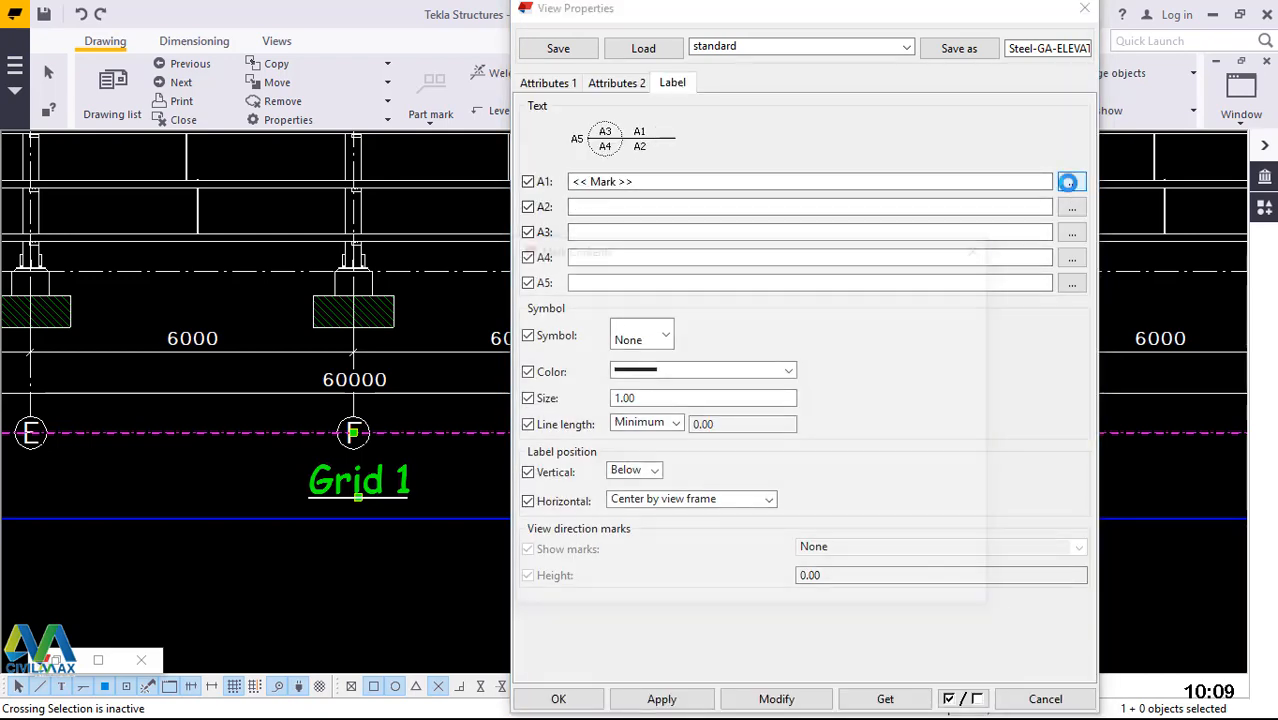
{"action": "left_click_drag", "start_coordinate": [748, 245], "coordinate": [828, 245]}
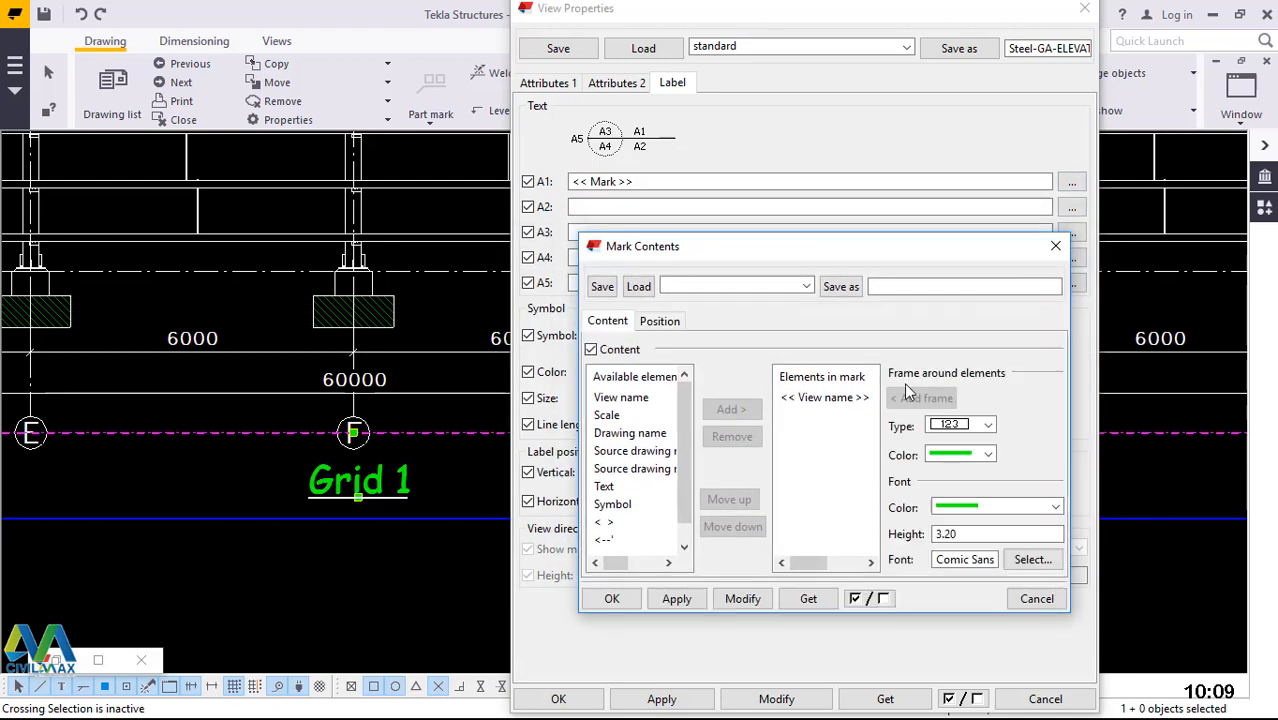
{"action": "left_click", "coordinate": [829, 401]}
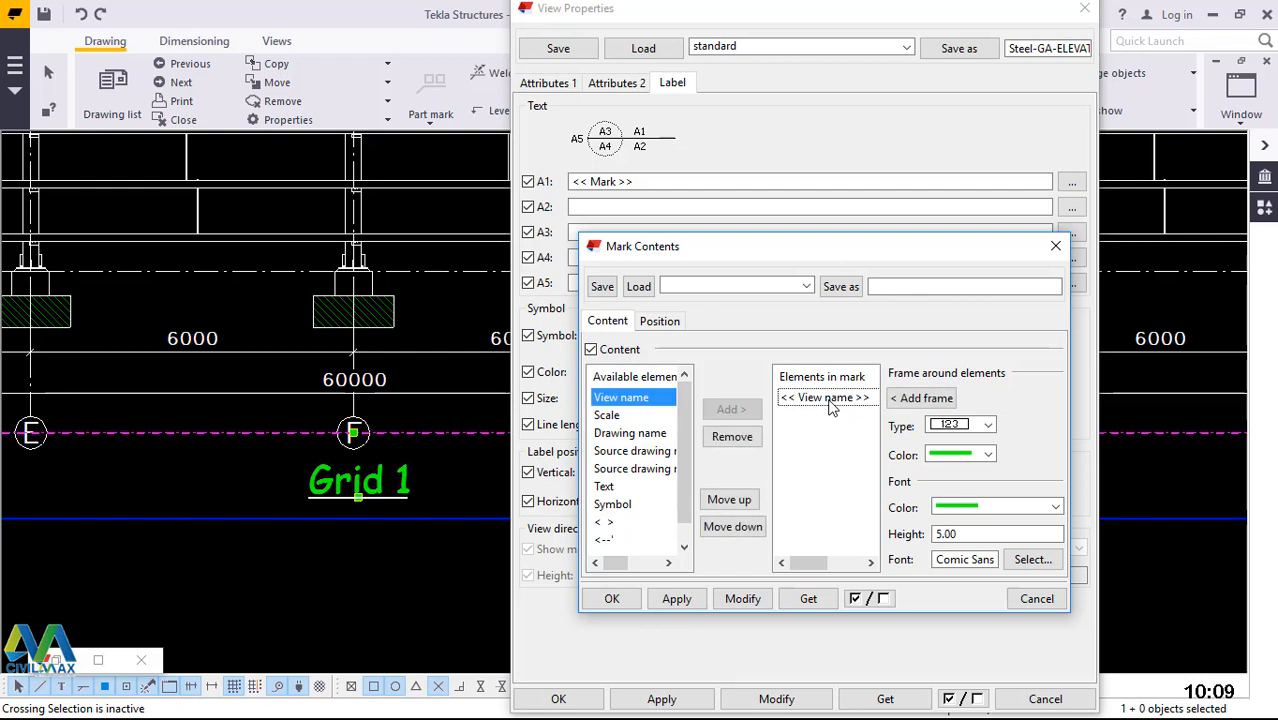
{"action": "left_click", "coordinate": [733, 443]}
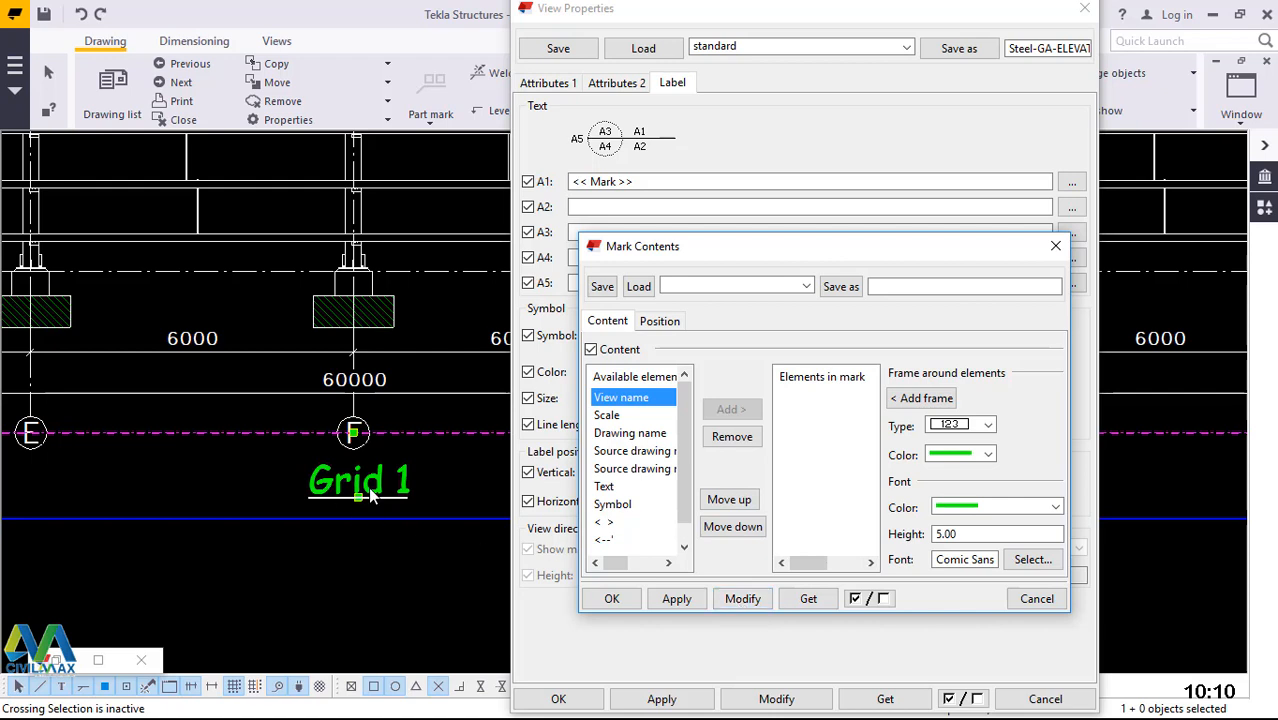
- Add a text element reading ELEVATION FROM GRID LINE to the contents of view label A1
{"action": "left_click", "coordinate": [606, 487]}
{"action": "left_click", "coordinate": [731, 409]}
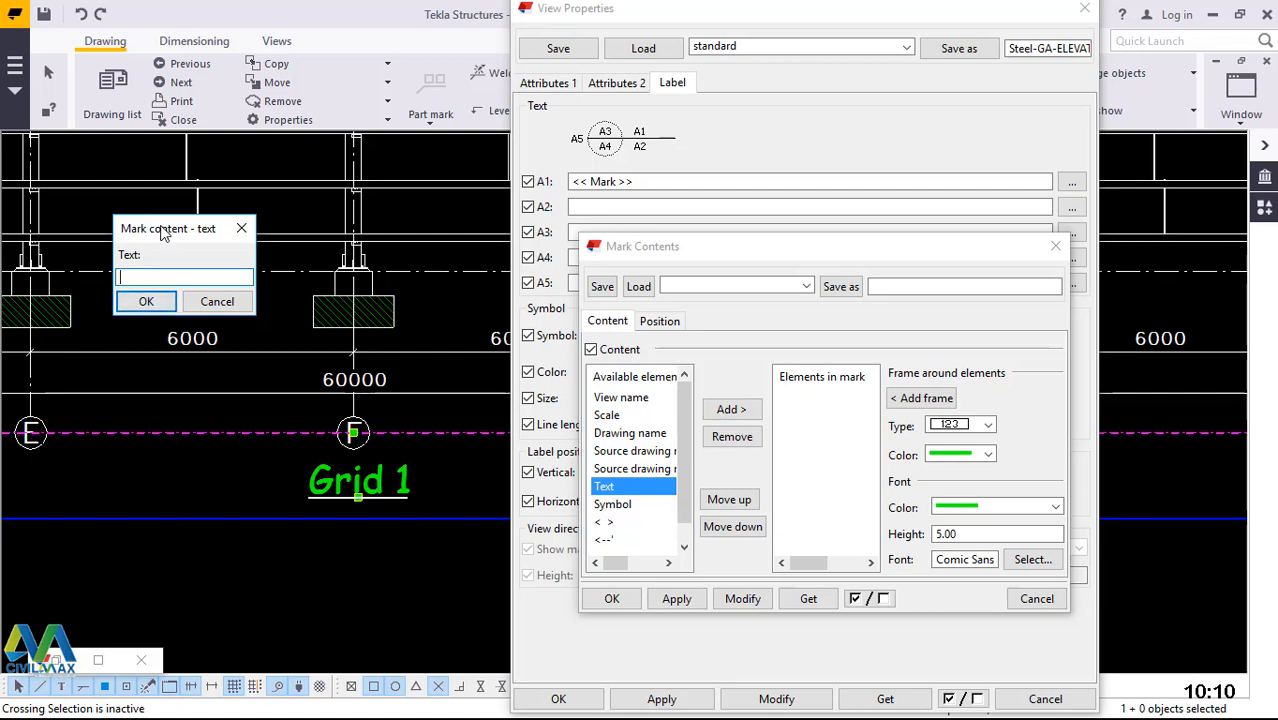
{"action": "left_click_drag", "start_coordinate": [165, 232], "coordinate": [372, 400]}
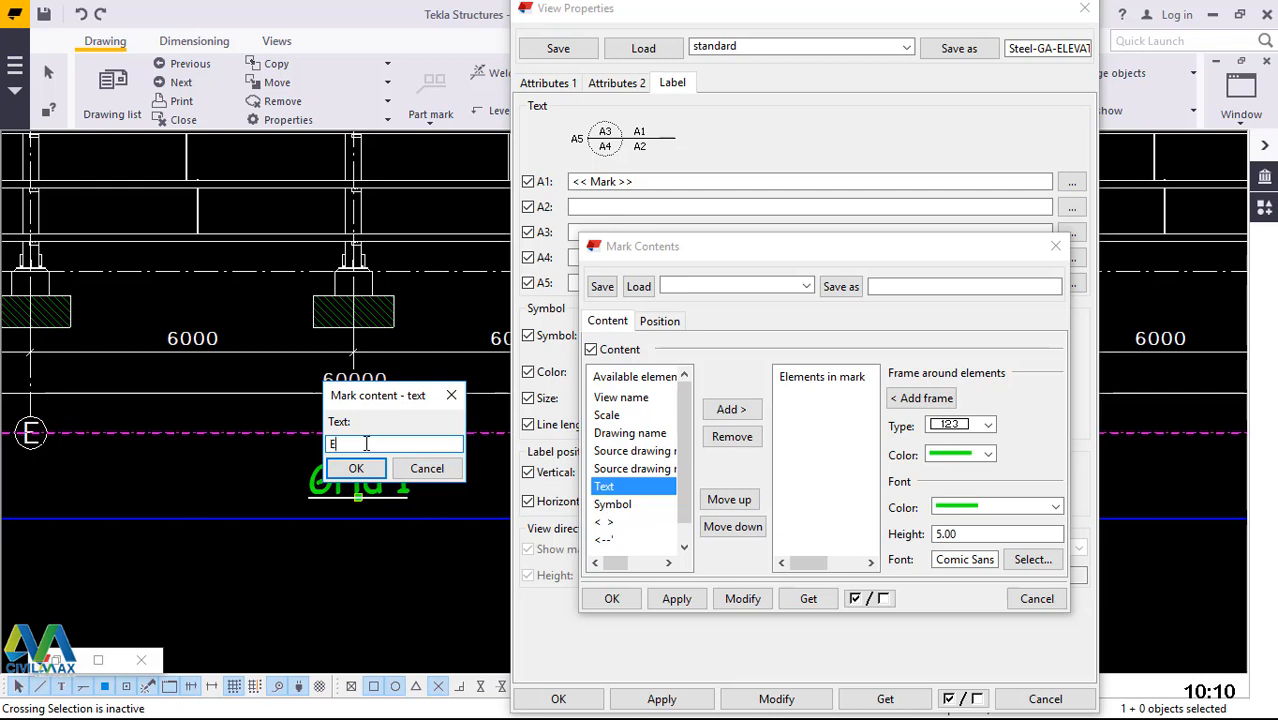
{"action": "type", "text": "VATION FROM GRID"}
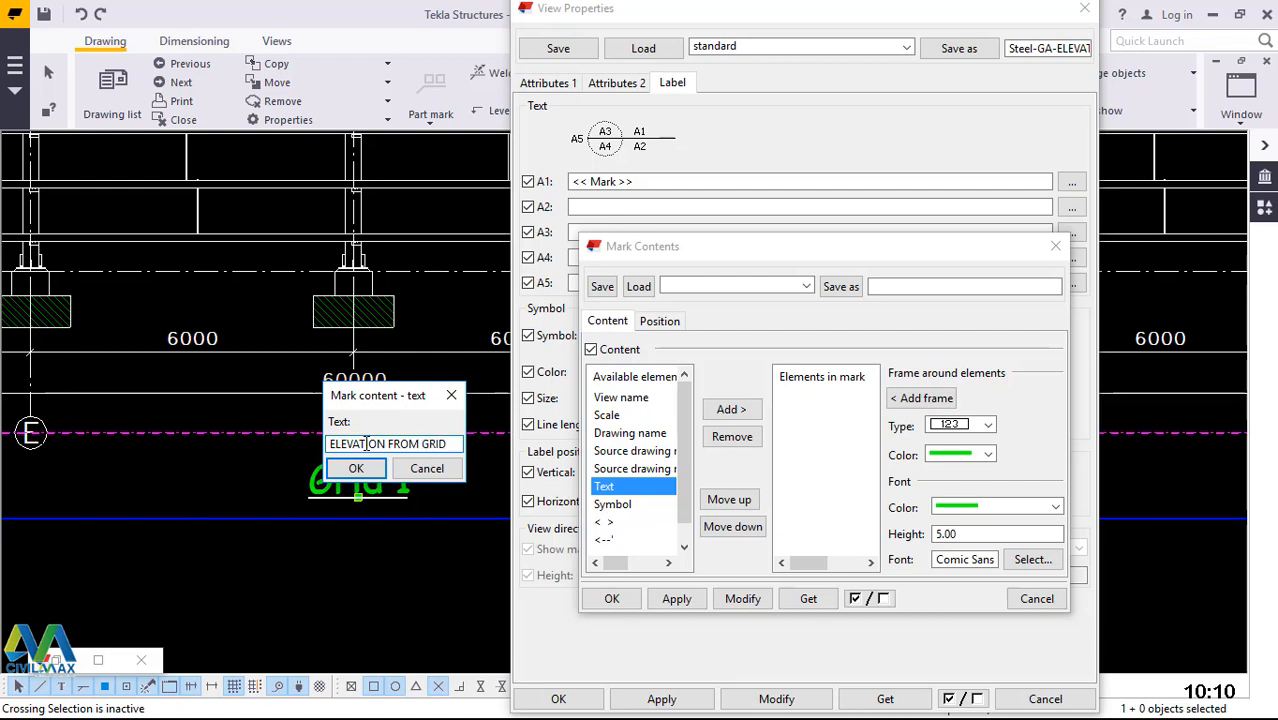
{"action": "type", "text": " LINE"}
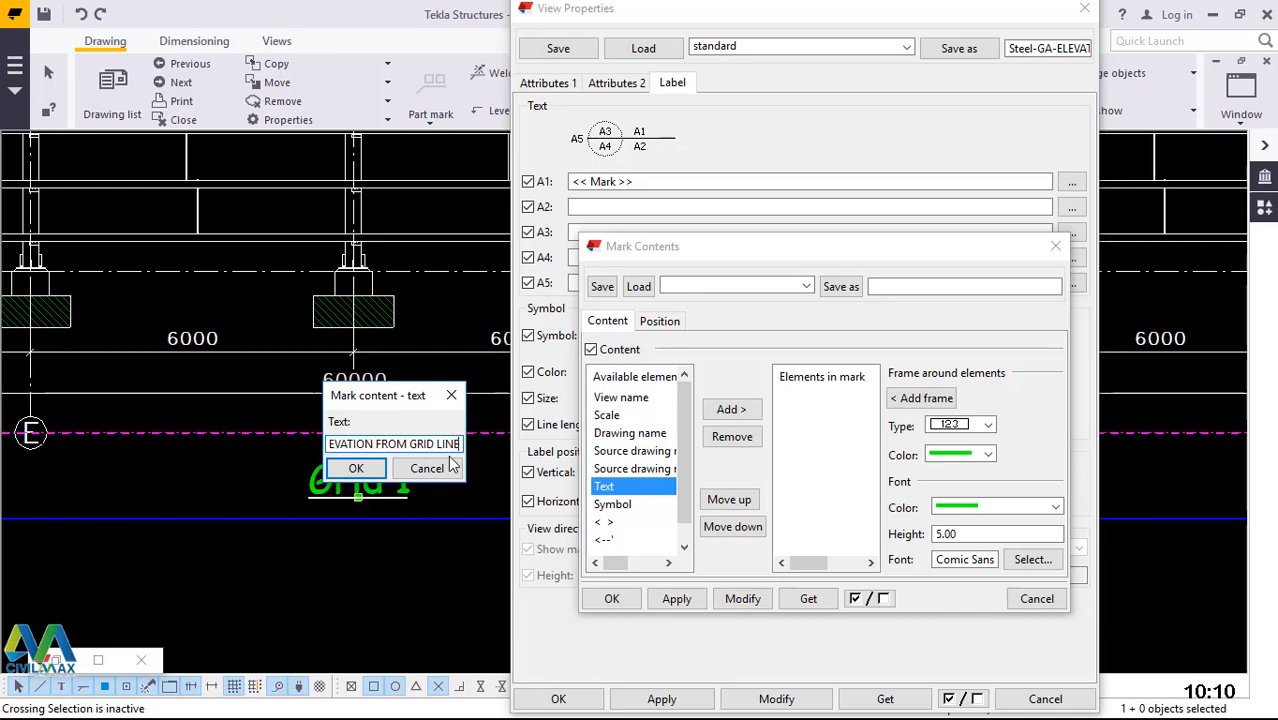
{"action": "left_click", "coordinate": [360, 469]}
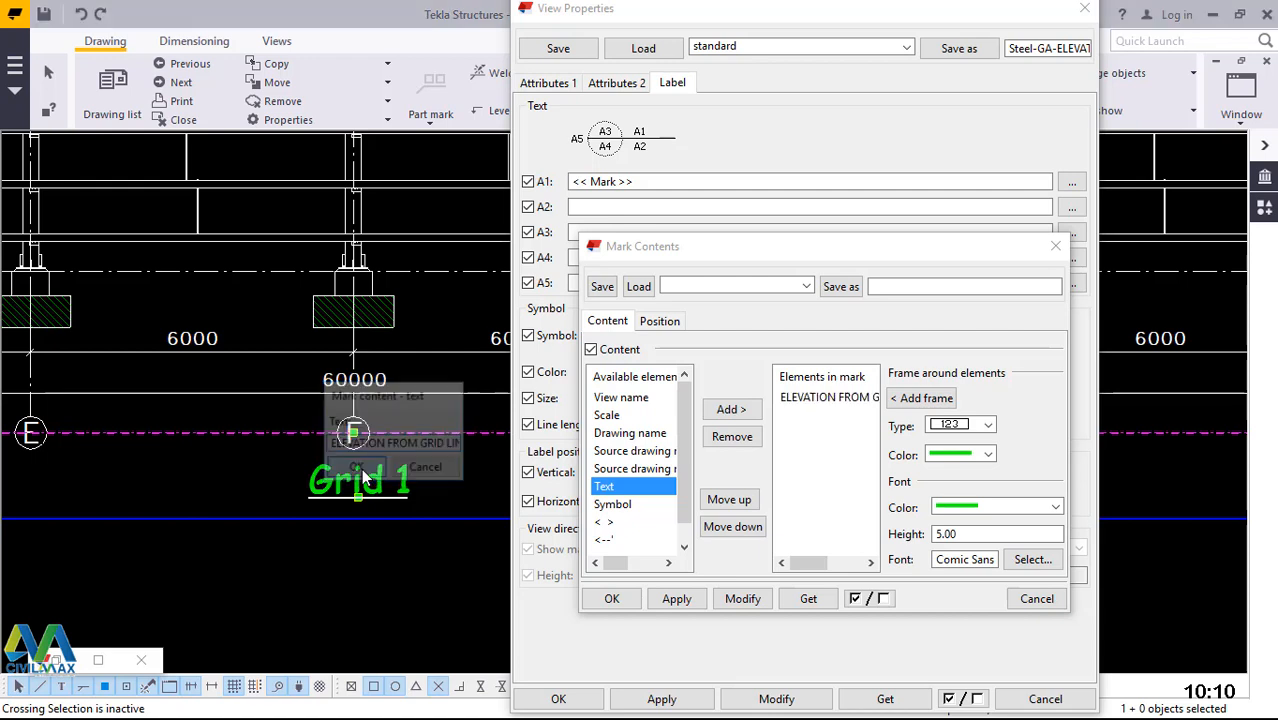
- Set the frame colour and font colour of the new text element to black and its height to 4
{"action": "left_click", "coordinate": [826, 400]}
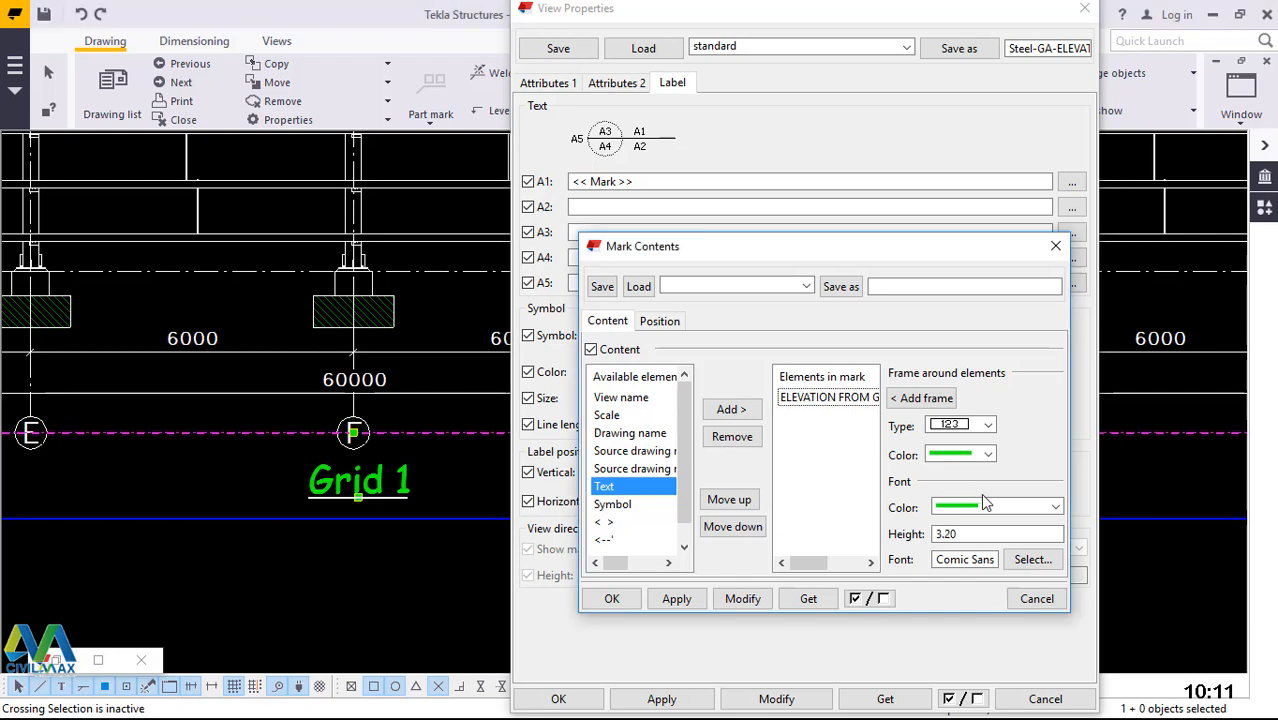
{"action": "left_click", "coordinate": [989, 455]}
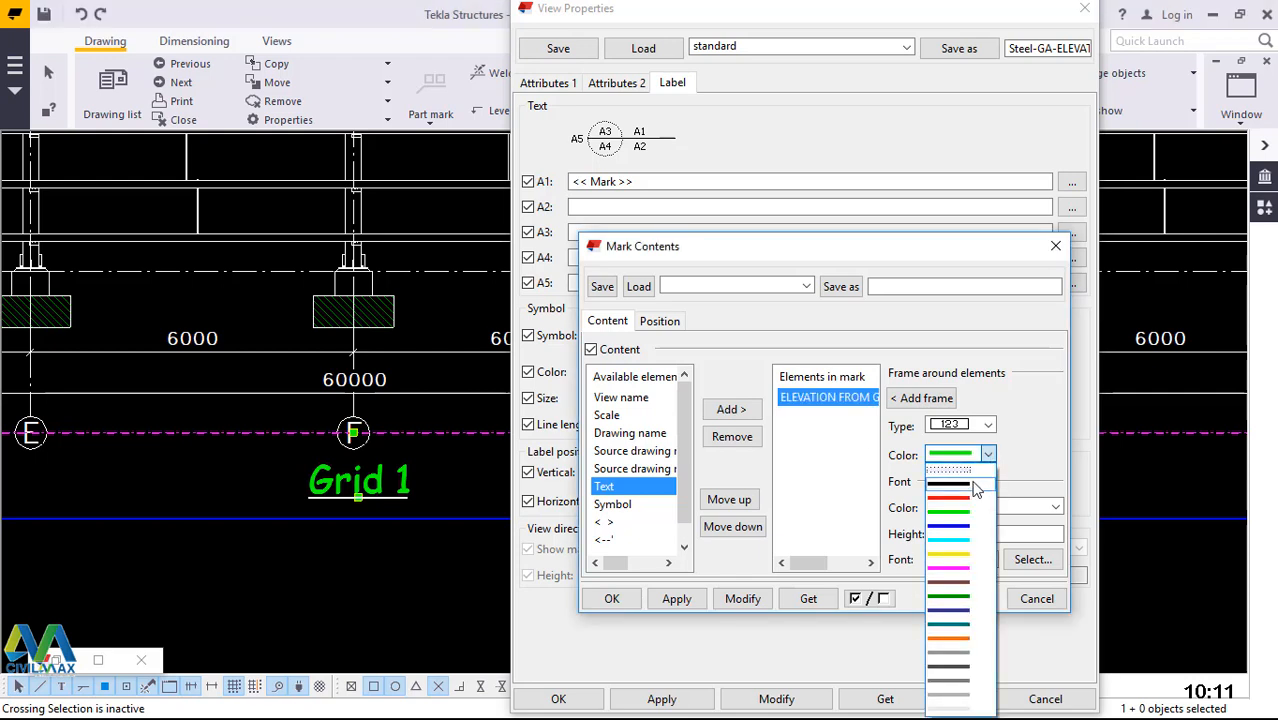
{"action": "left_click", "coordinate": [970, 484]}
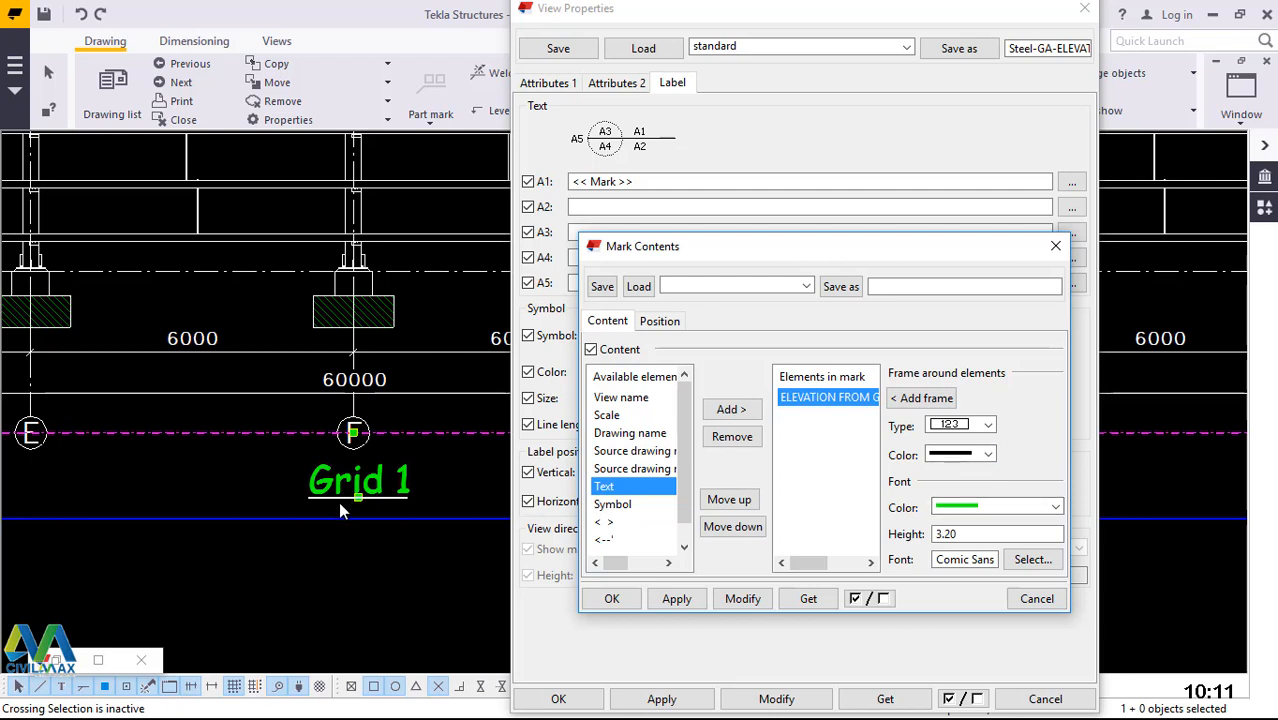
{"action": "left_click", "coordinate": [1053, 508]}
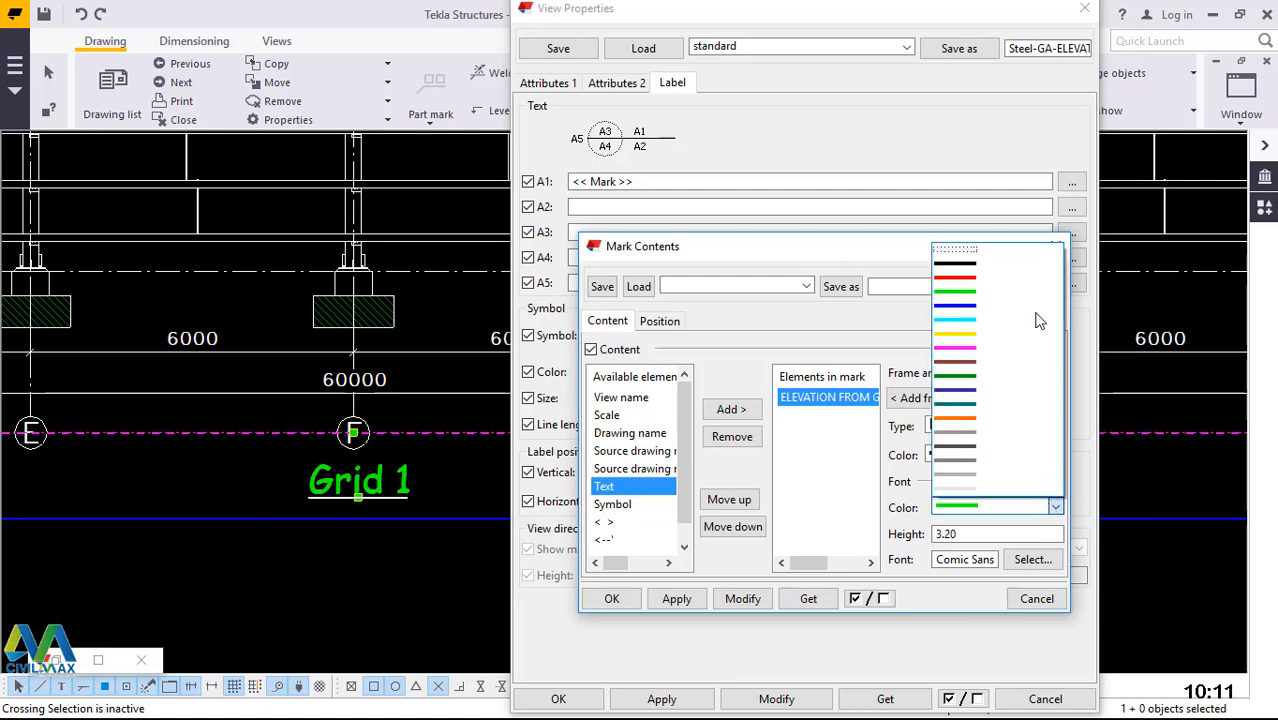
{"action": "left_click", "coordinate": [970, 266]}
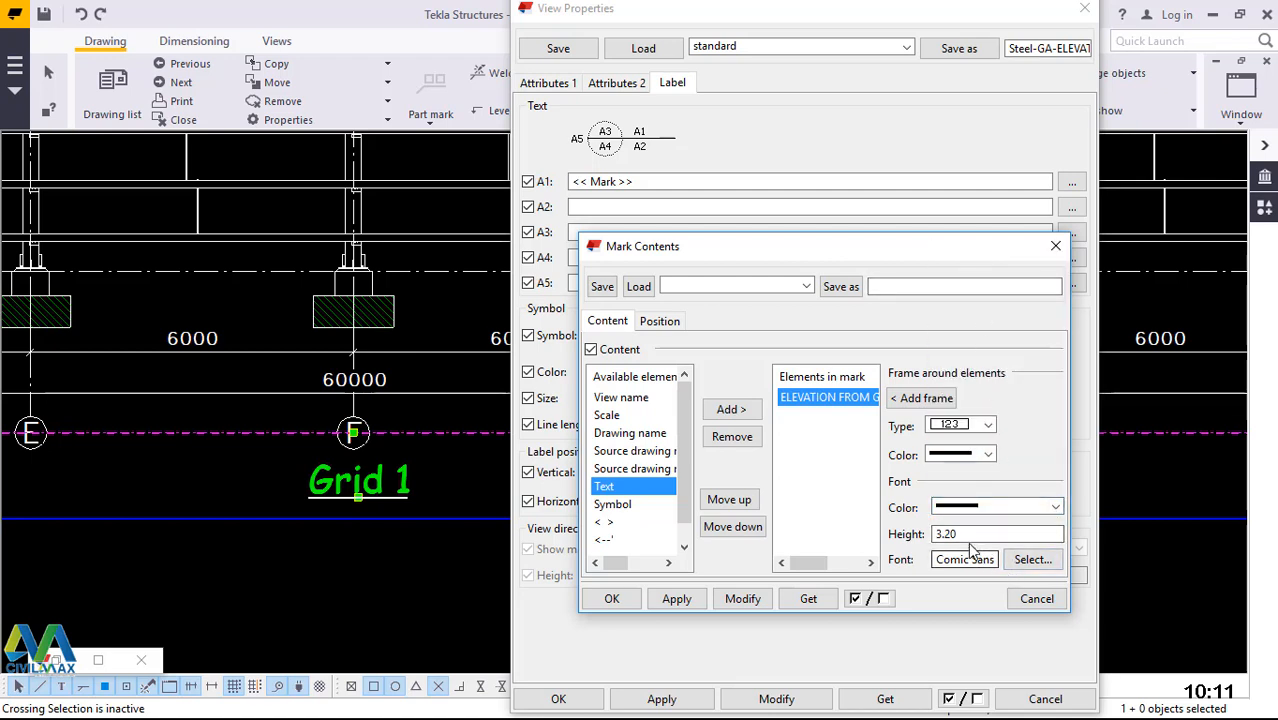
{"action": "left_click_drag", "start_coordinate": [963, 534], "coordinate": [932, 534]}
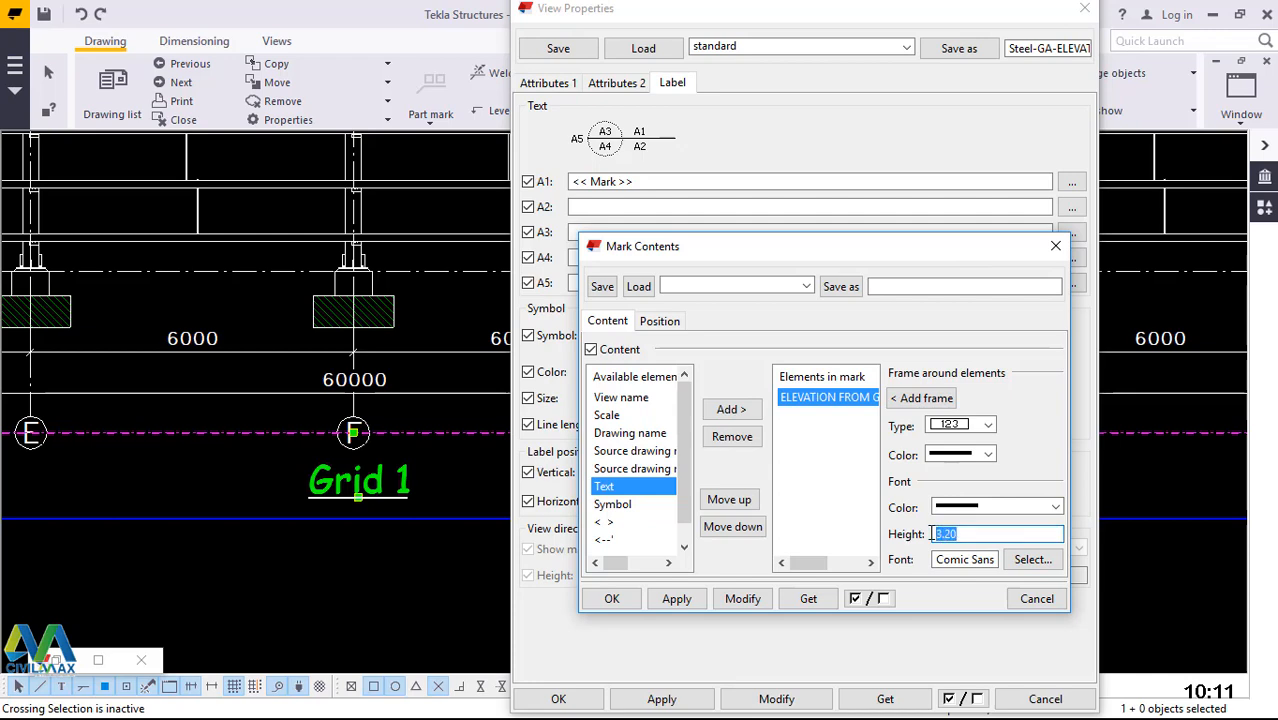
{"action": "type", "text": "4"}
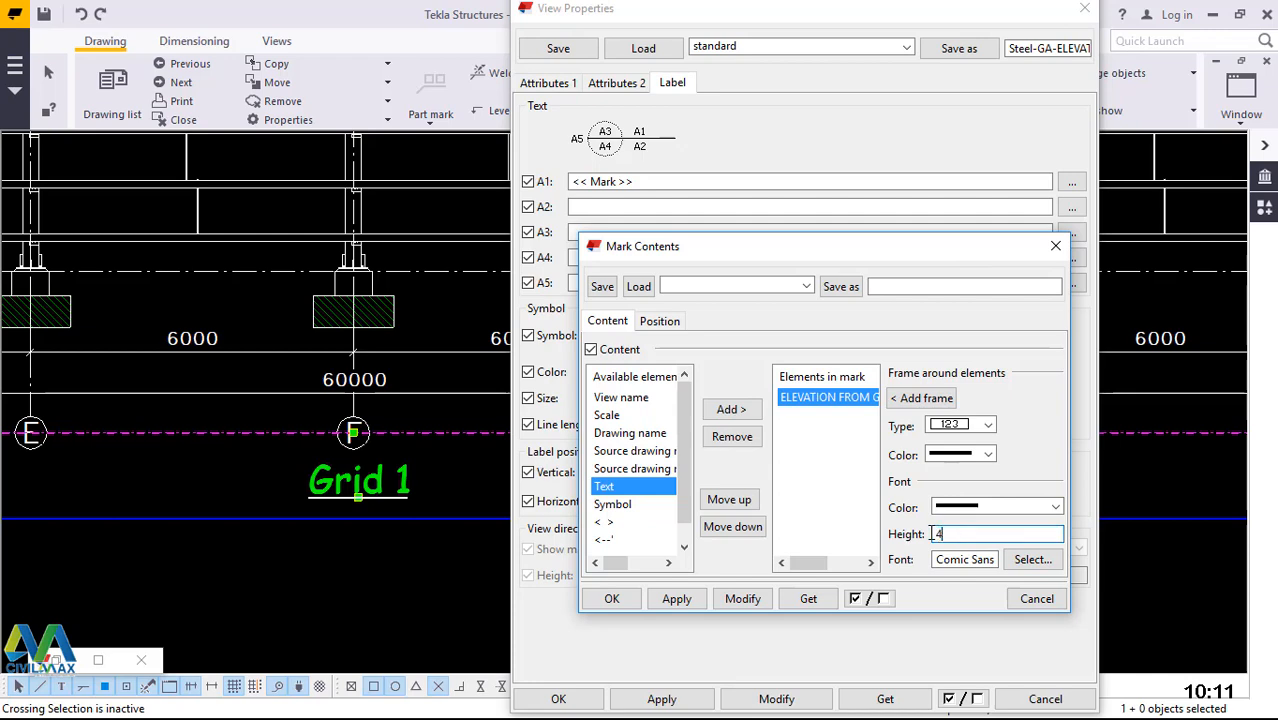
- Change the font of the title text element to RomanD in Bold style
{"action": "left_click", "coordinate": [1030, 560]}
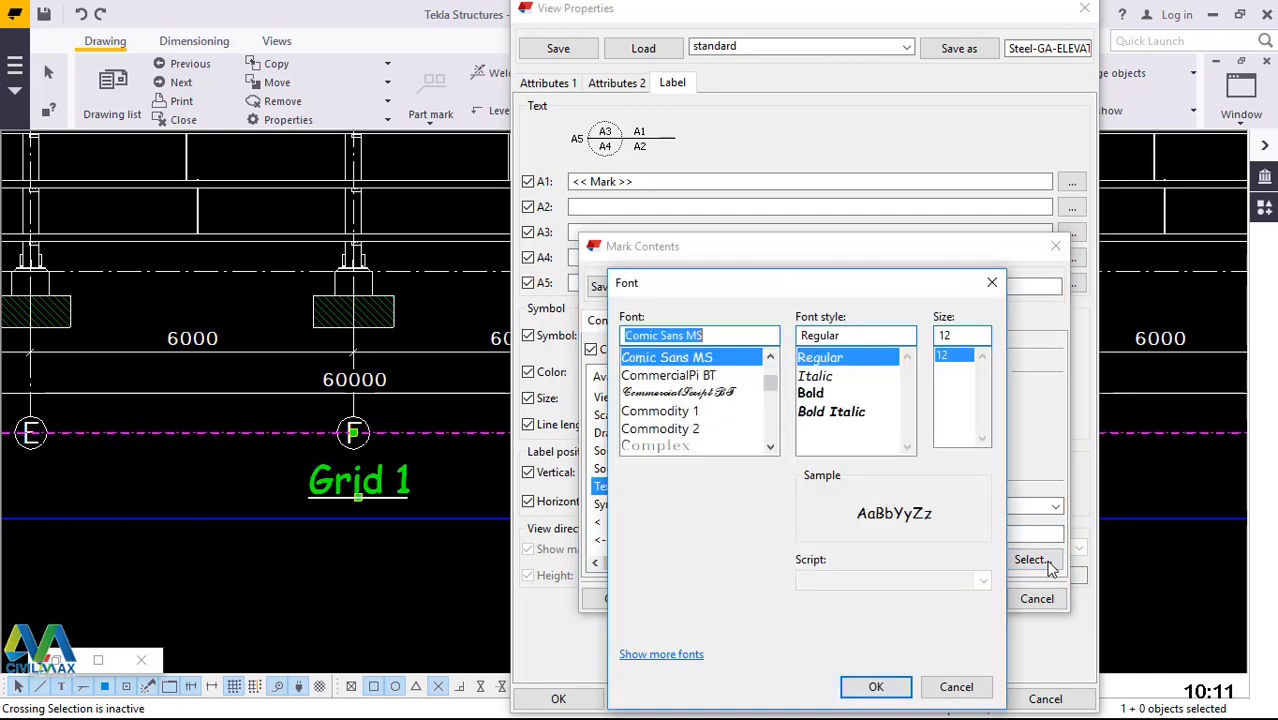
{"action": "type", "text": "R"}
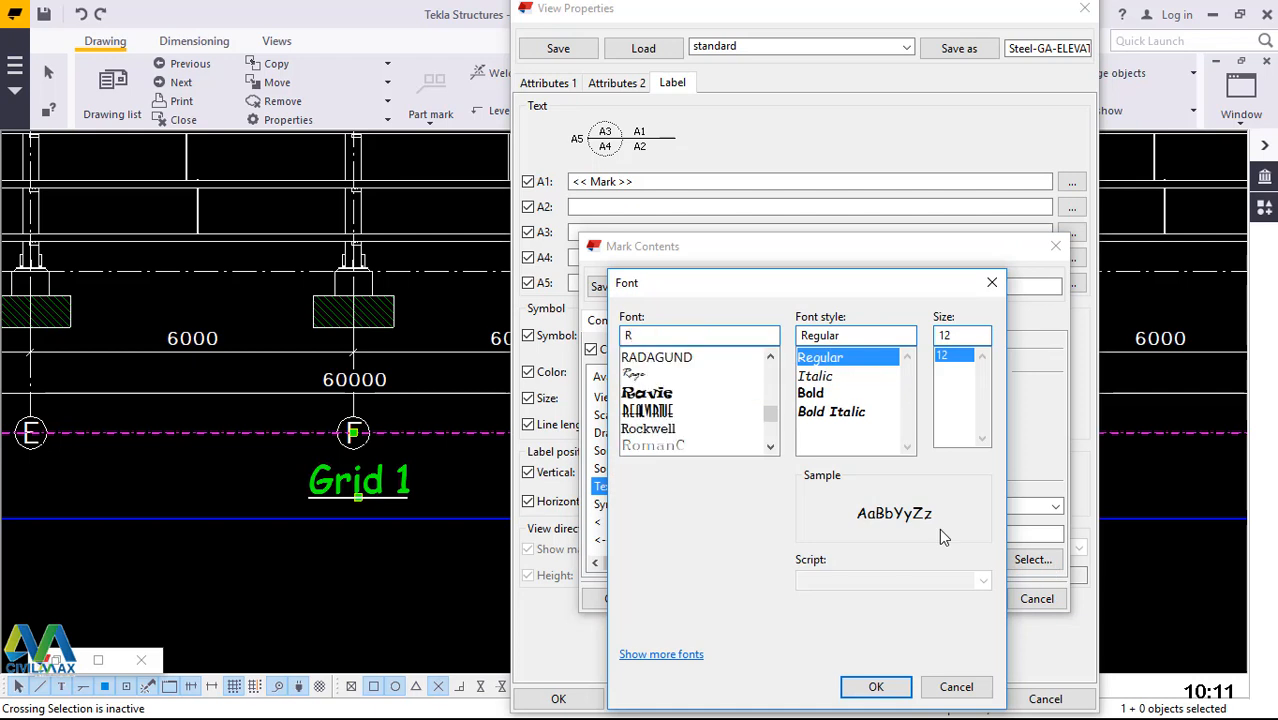
{"action": "type", "text": "O"}
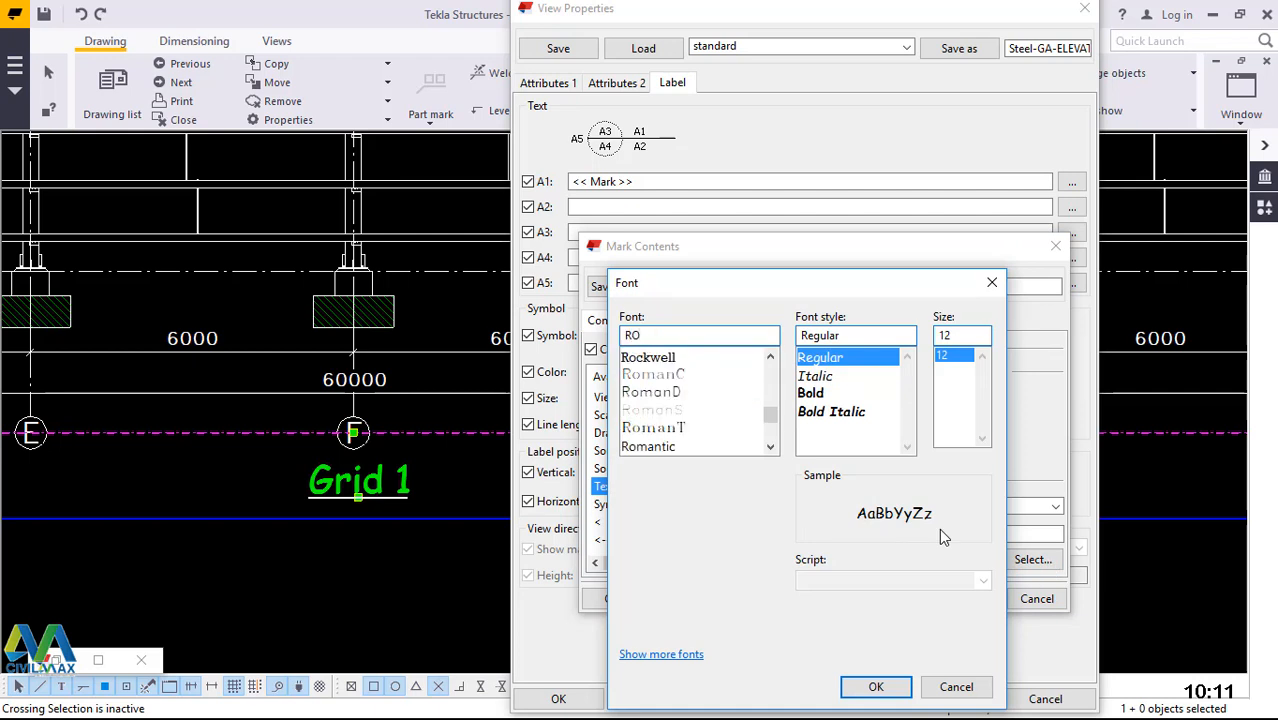
{"action": "left_click", "coordinate": [660, 392]}
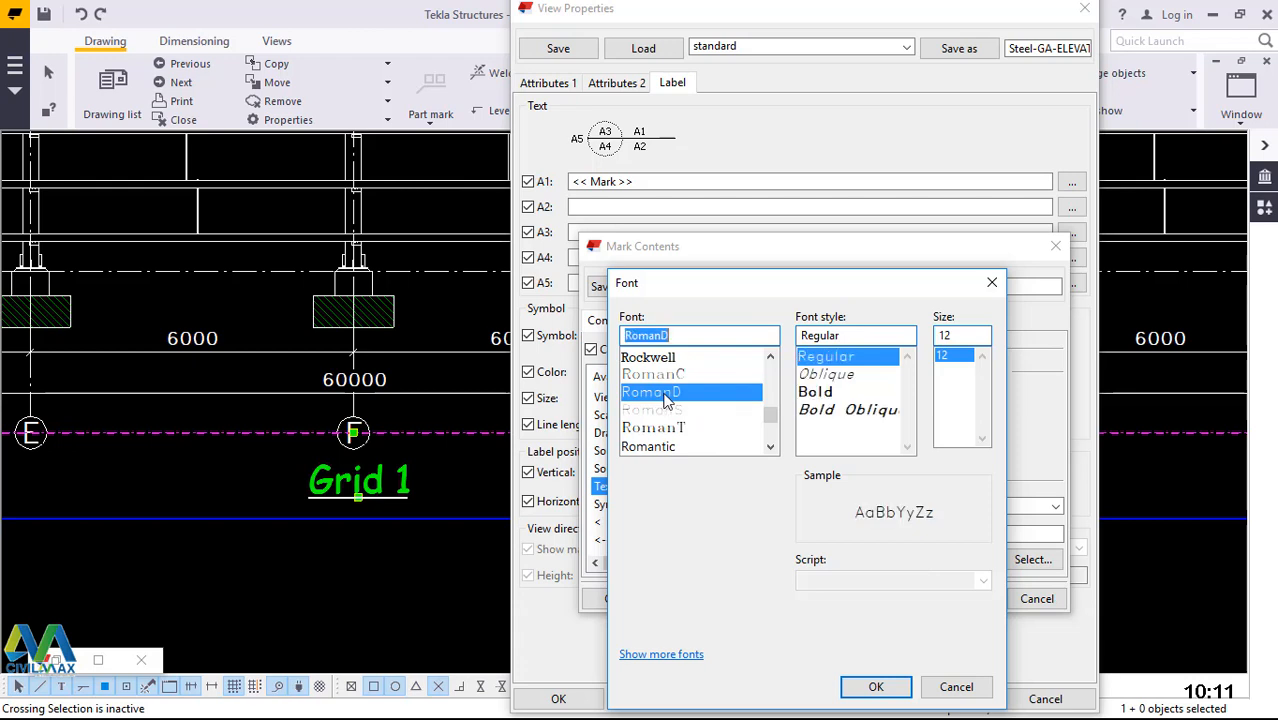
{"action": "left_click", "coordinate": [814, 392]}
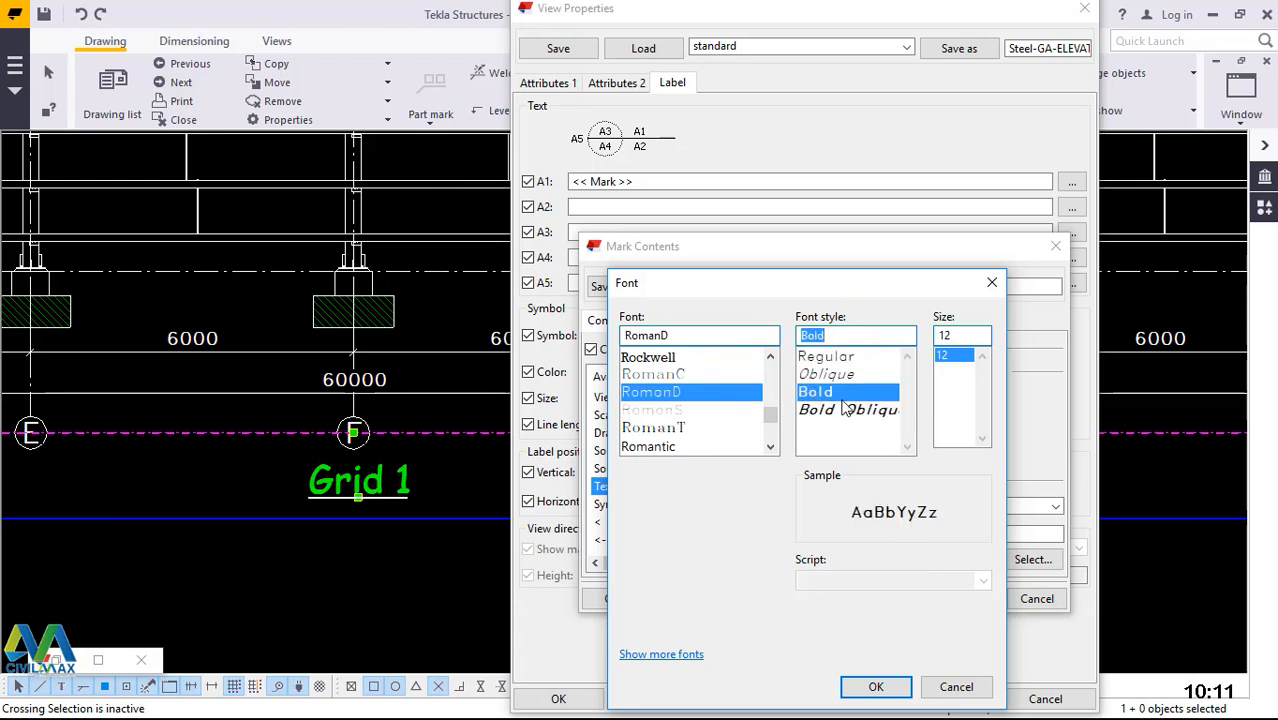
{"action": "left_click", "coordinate": [876, 687]}
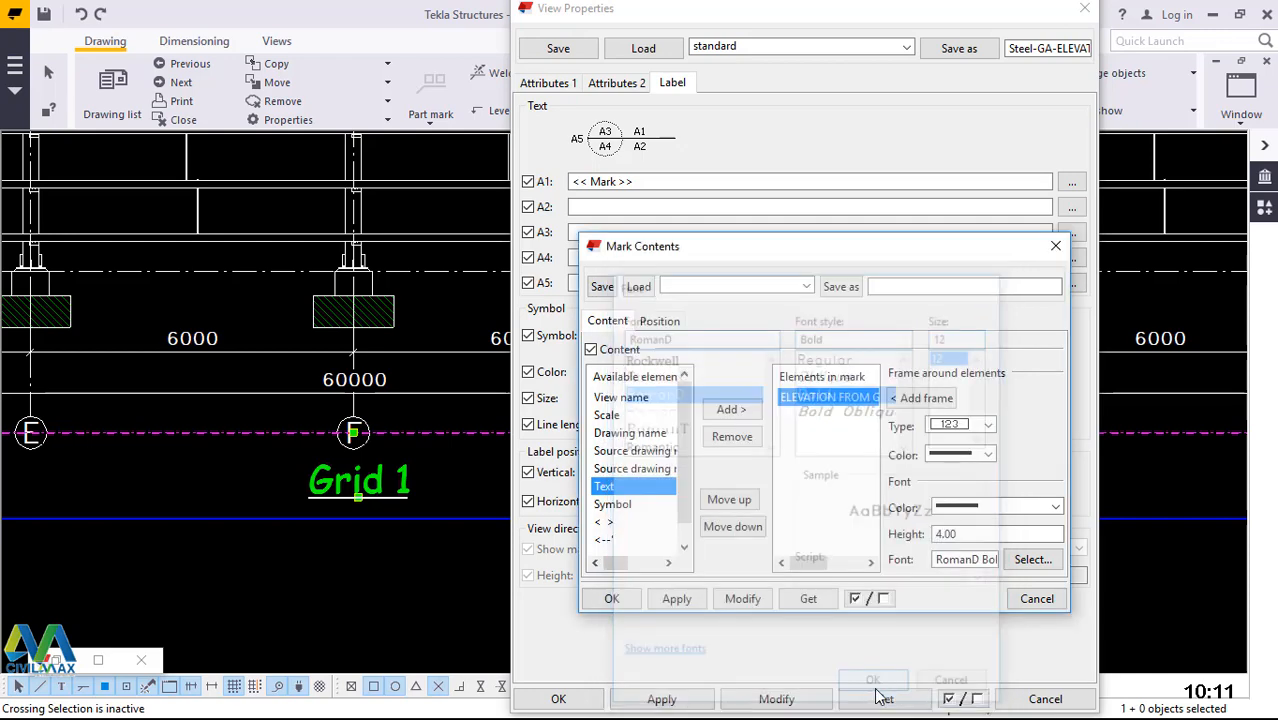
- Modify the elevation view with the new title contents and close both the mark contents and view properties
{"action": "left_click", "coordinate": [745, 600]}
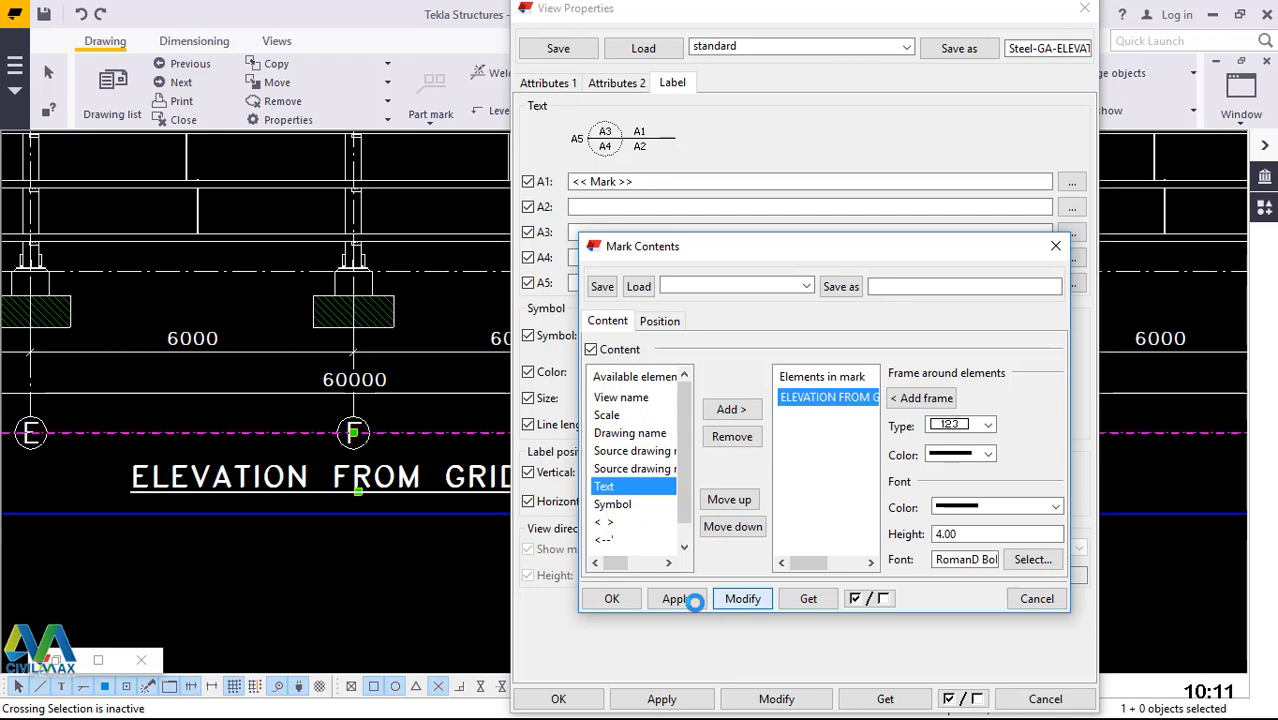
{"action": "left_click", "coordinate": [690, 600]}
{"action": "left_click", "coordinate": [679, 604]}
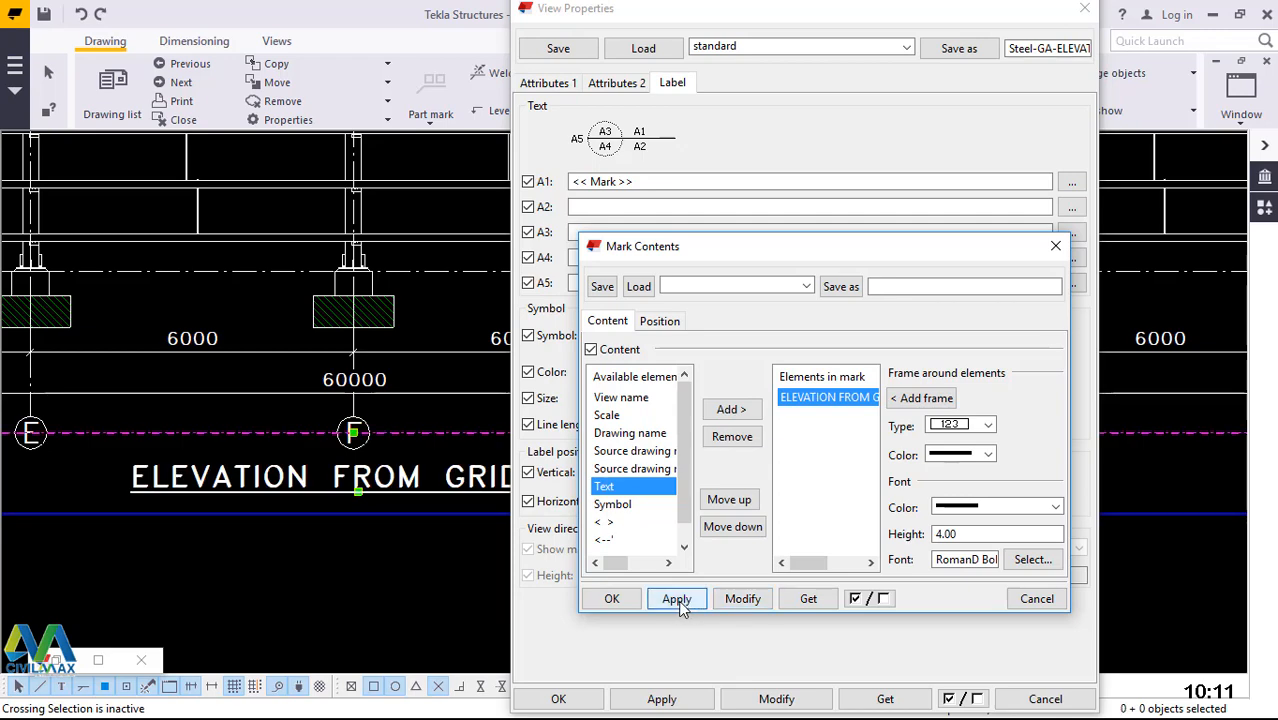
{"action": "left_click", "coordinate": [610, 598]}
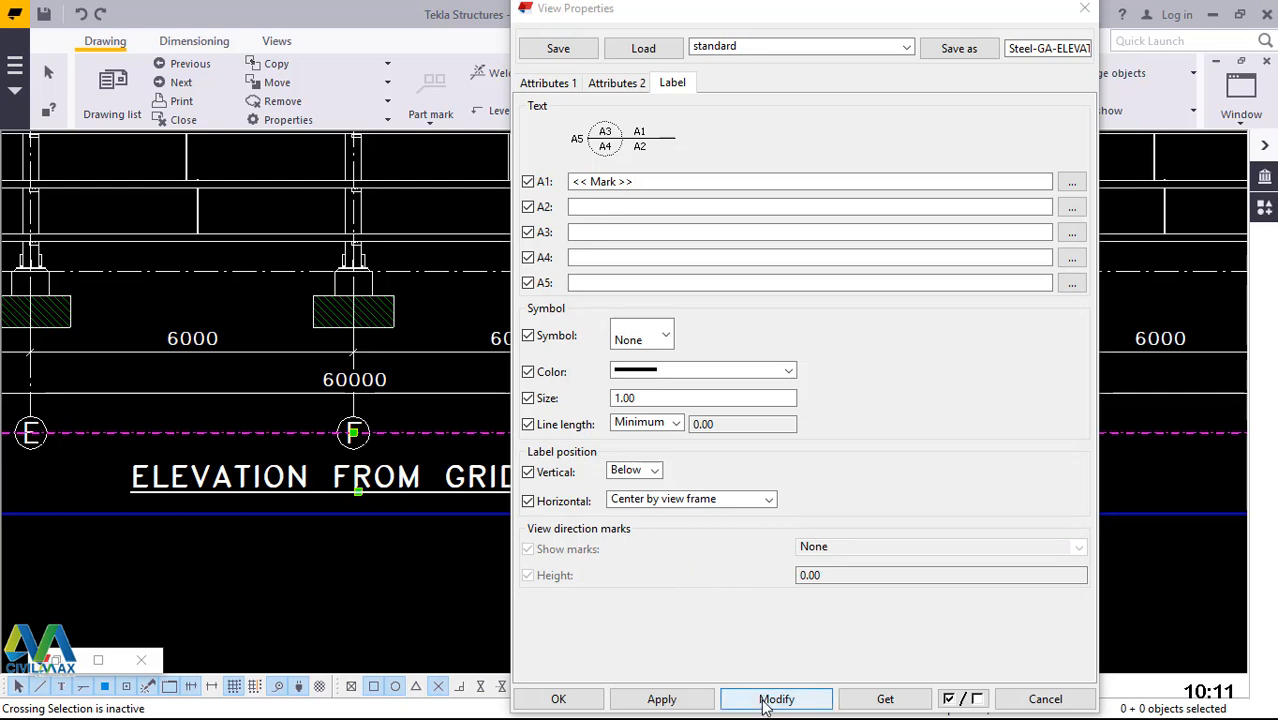
{"action": "left_click", "coordinate": [588, 697]}
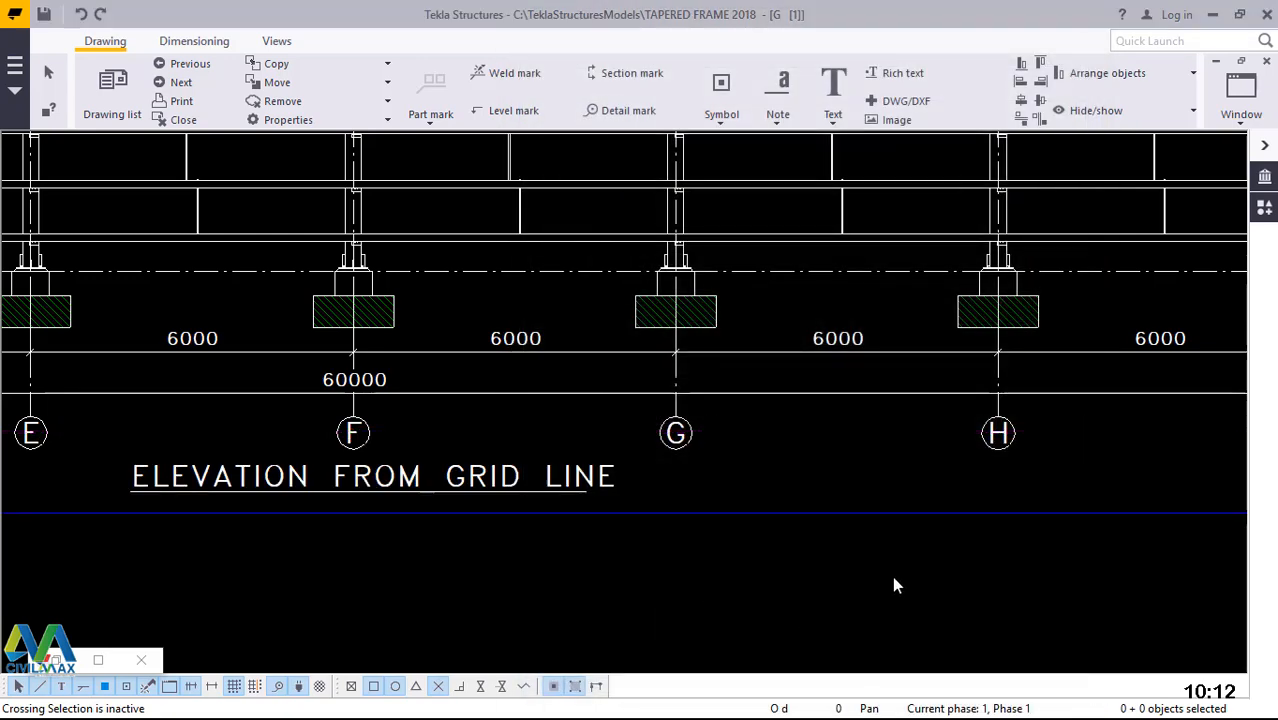
- Examine the new view title below the elevation, the overall sheet layout and the fields of the title block
{"action": "scroll", "coordinate": [892, 578], "scroll_direction": "down", "scroll_amount": 5}
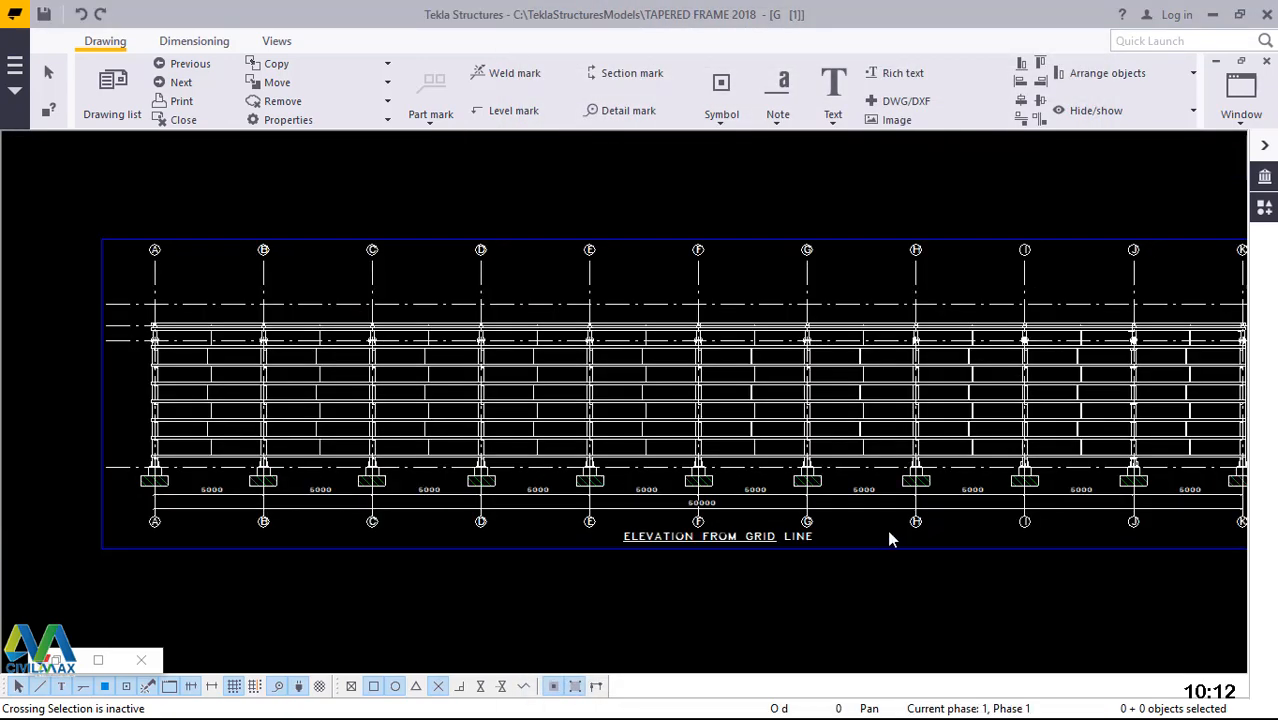
{"action": "scroll", "coordinate": [889, 532], "scroll_direction": "down", "scroll_amount": 2}
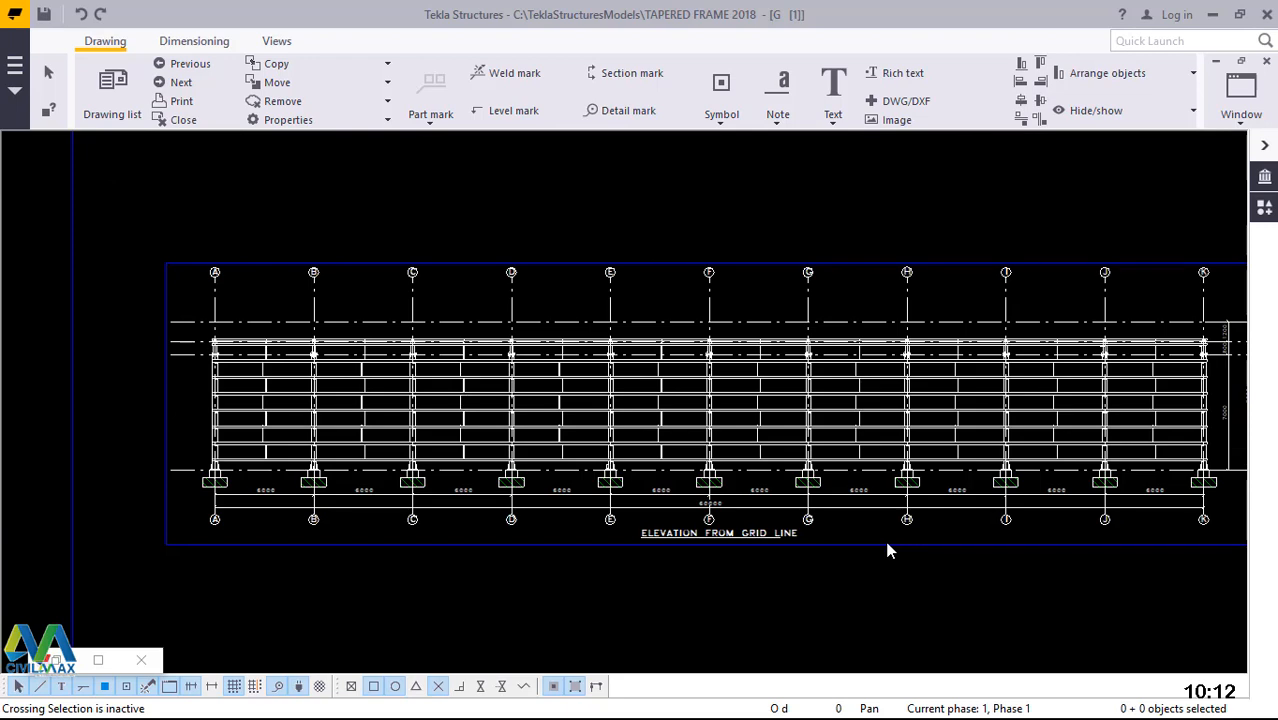
{"action": "scroll", "coordinate": [738, 535], "scroll_direction": "up", "scroll_amount": 4}
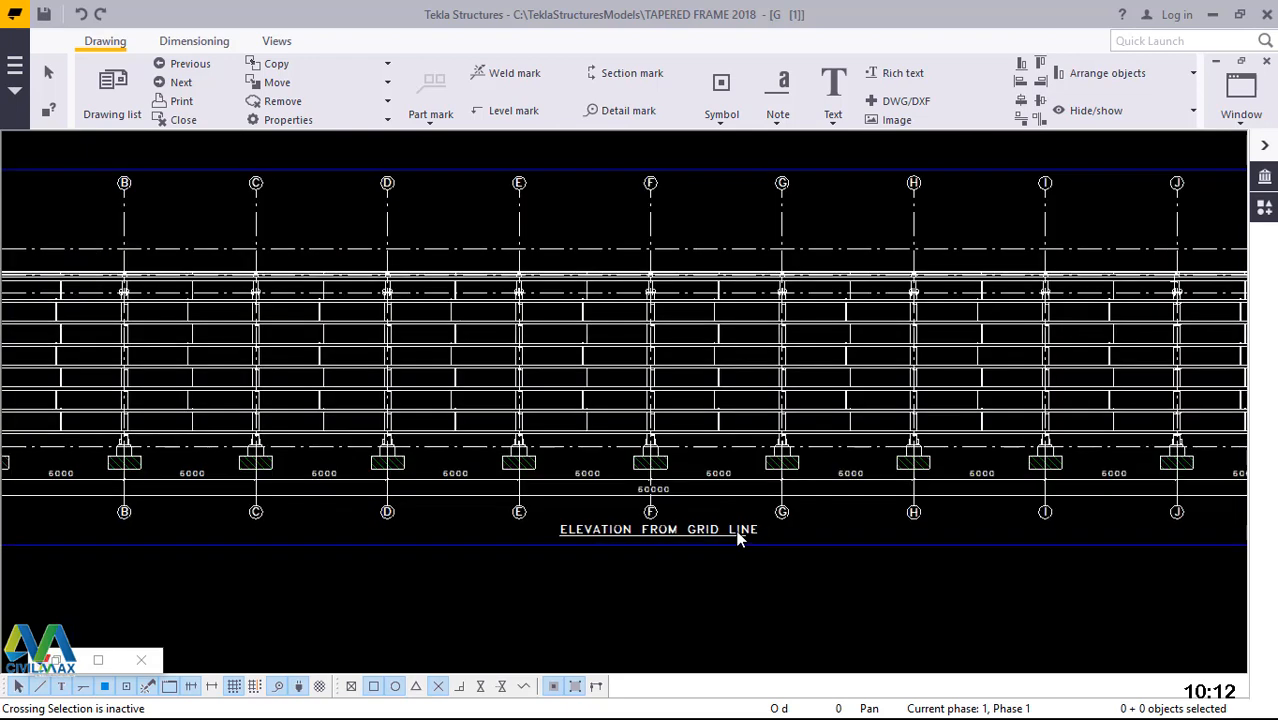
{"action": "scroll", "coordinate": [734, 535], "scroll_direction": "up", "scroll_amount": 1}
{"action": "scroll", "coordinate": [703, 452], "scroll_direction": "down", "scroll_amount": 3}
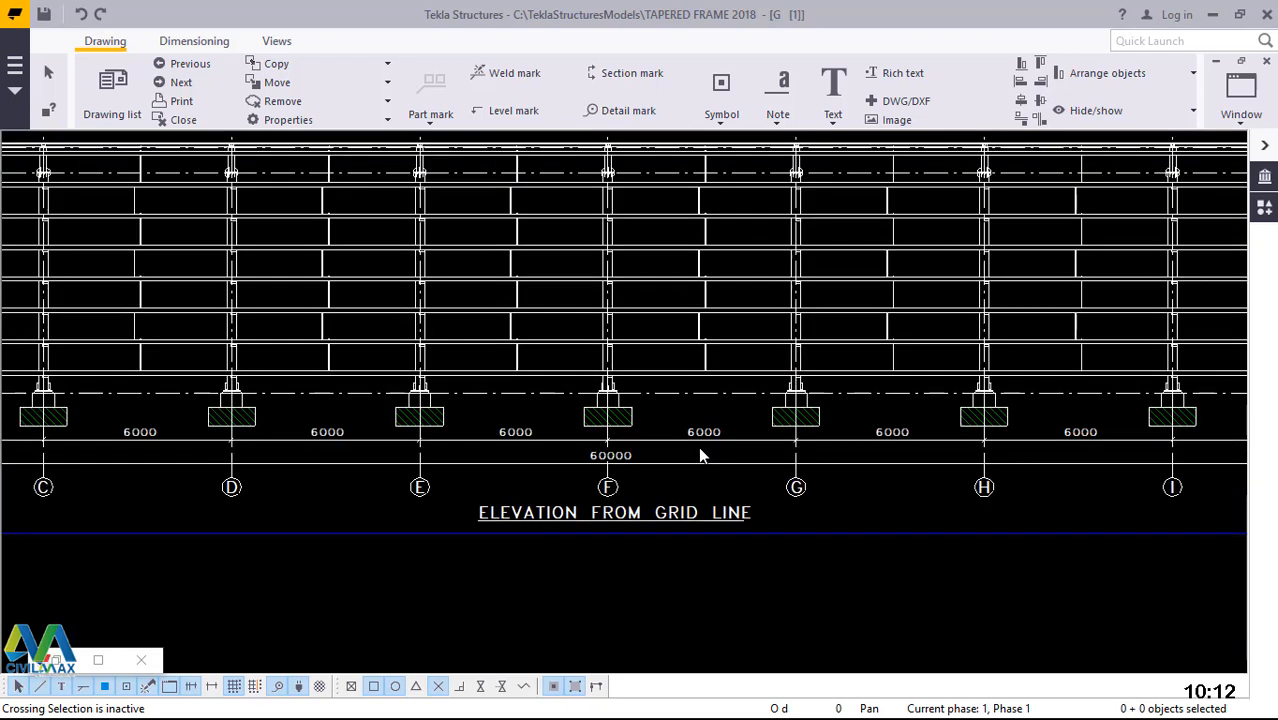
{"action": "scroll", "coordinate": [700, 453], "scroll_direction": "down", "scroll_amount": 5}
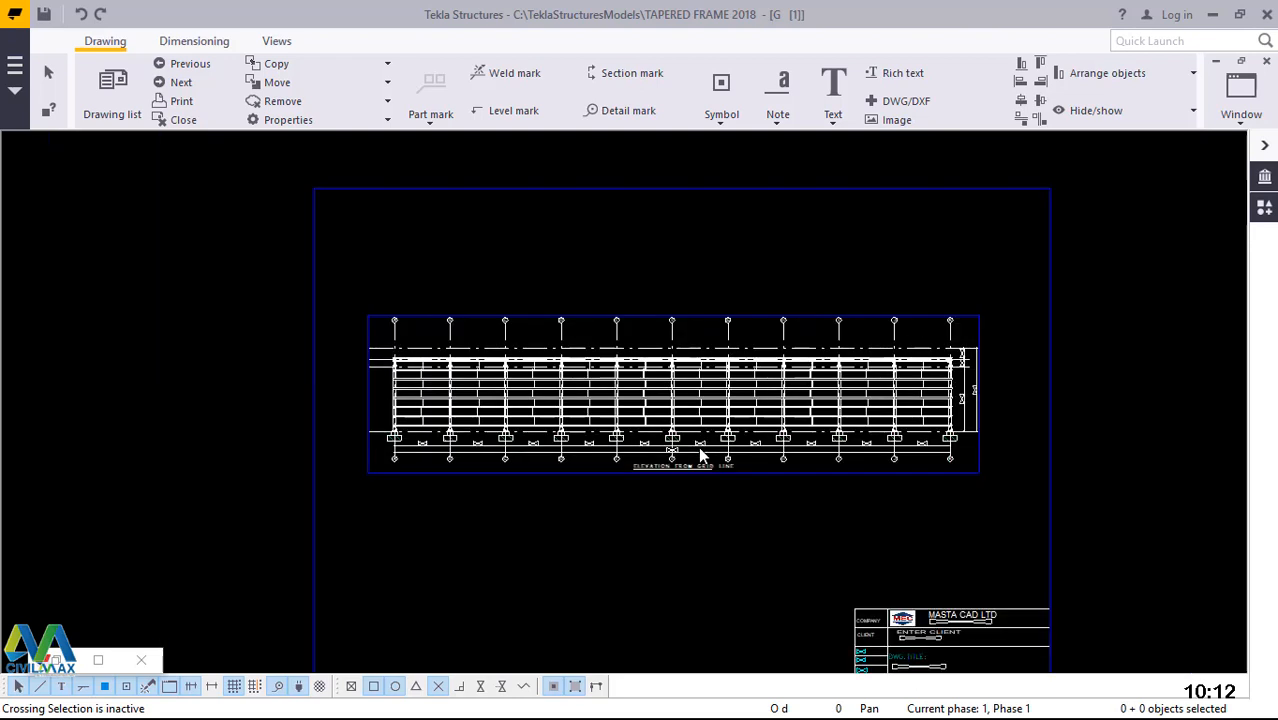
{"action": "scroll", "coordinate": [955, 635], "scroll_direction": "down", "scroll_amount": 1}
{"action": "scroll", "coordinate": [925, 635], "scroll_direction": "up", "scroll_amount": 5}
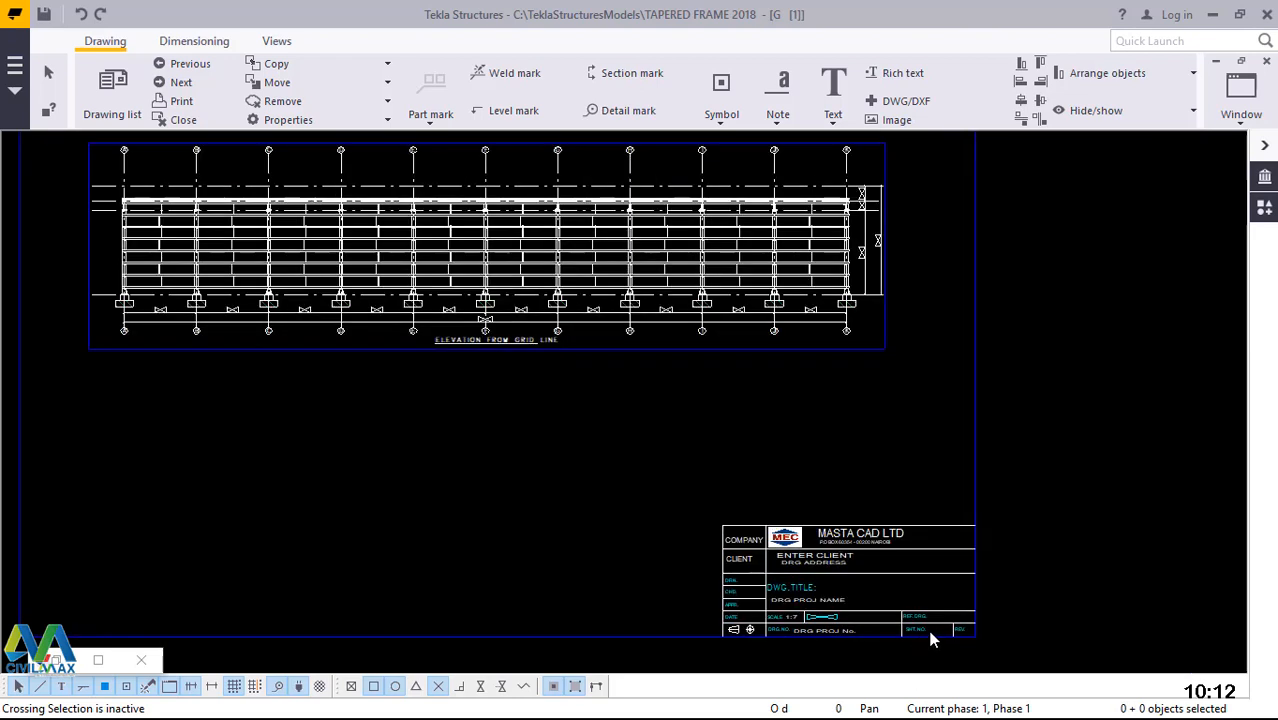
{"action": "scroll", "coordinate": [975, 650], "scroll_direction": "up", "scroll_amount": 4}
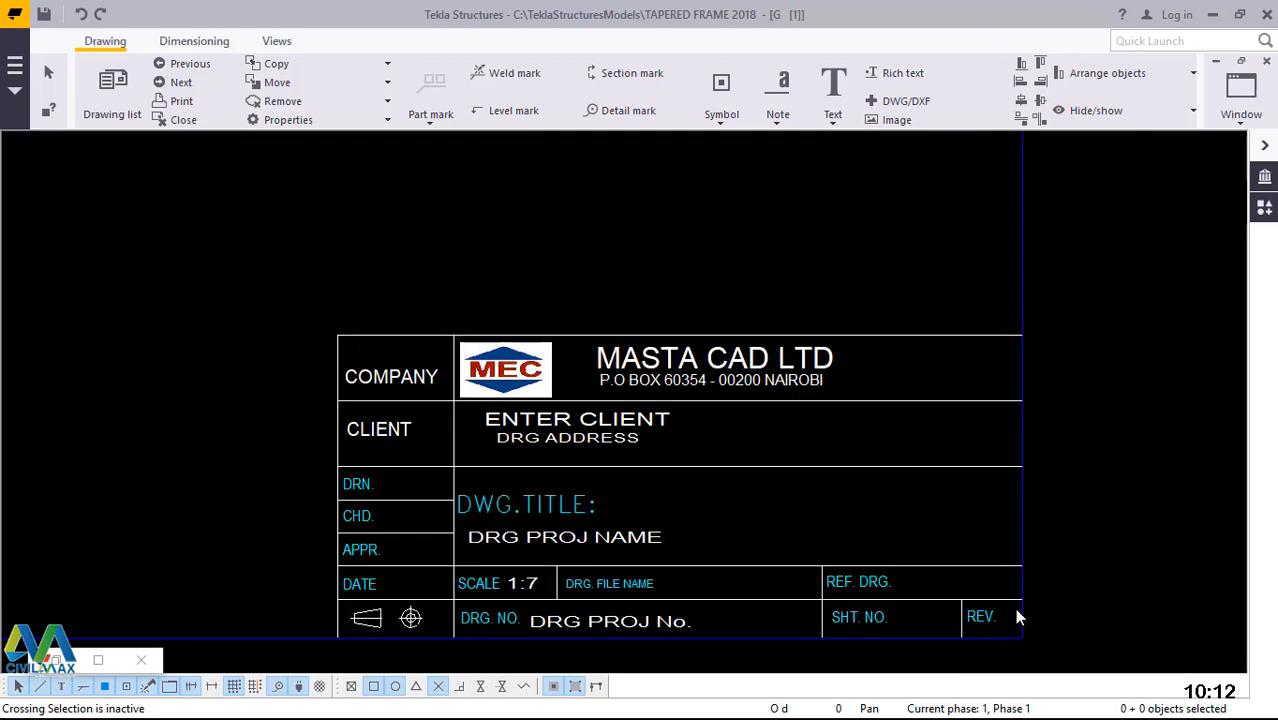
{"action": "scroll", "coordinate": [890, 530], "scroll_direction": "down", "scroll_amount": 3}
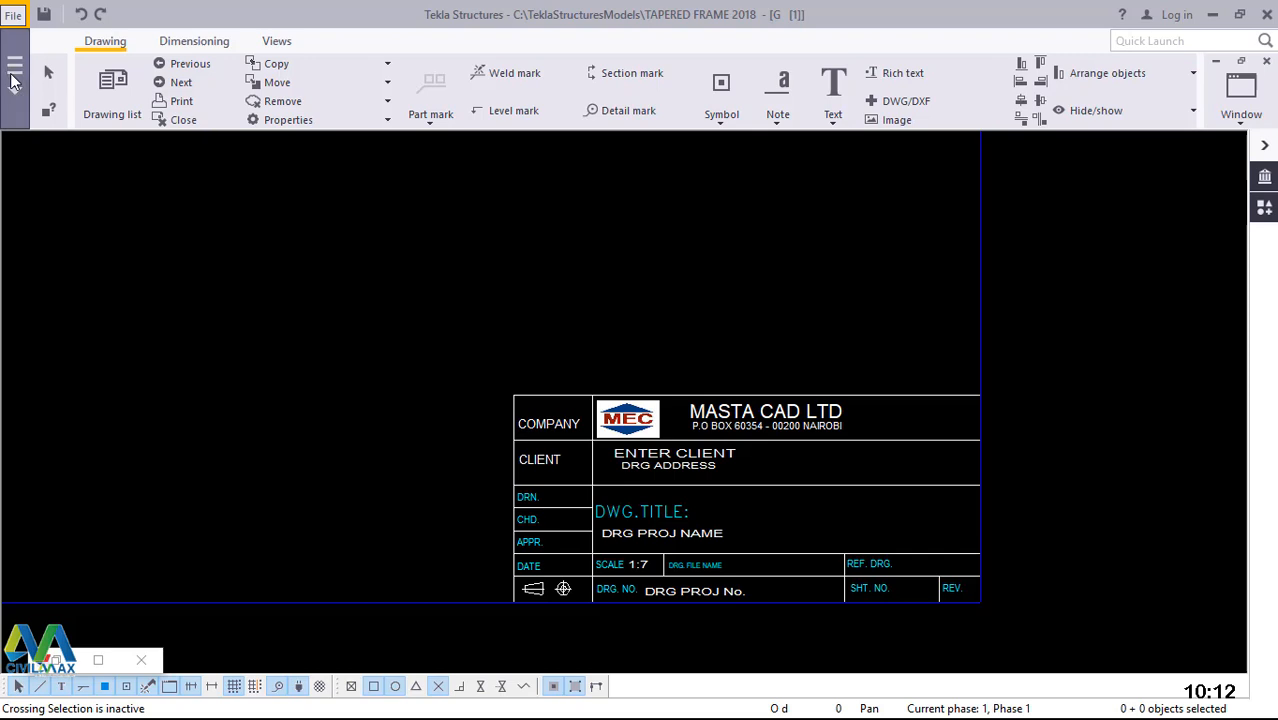
- Open the sheet layout in the Layout editor and hide the editor's side pane to view titleblock3
{"action": "left_click", "coordinate": [13, 15]}
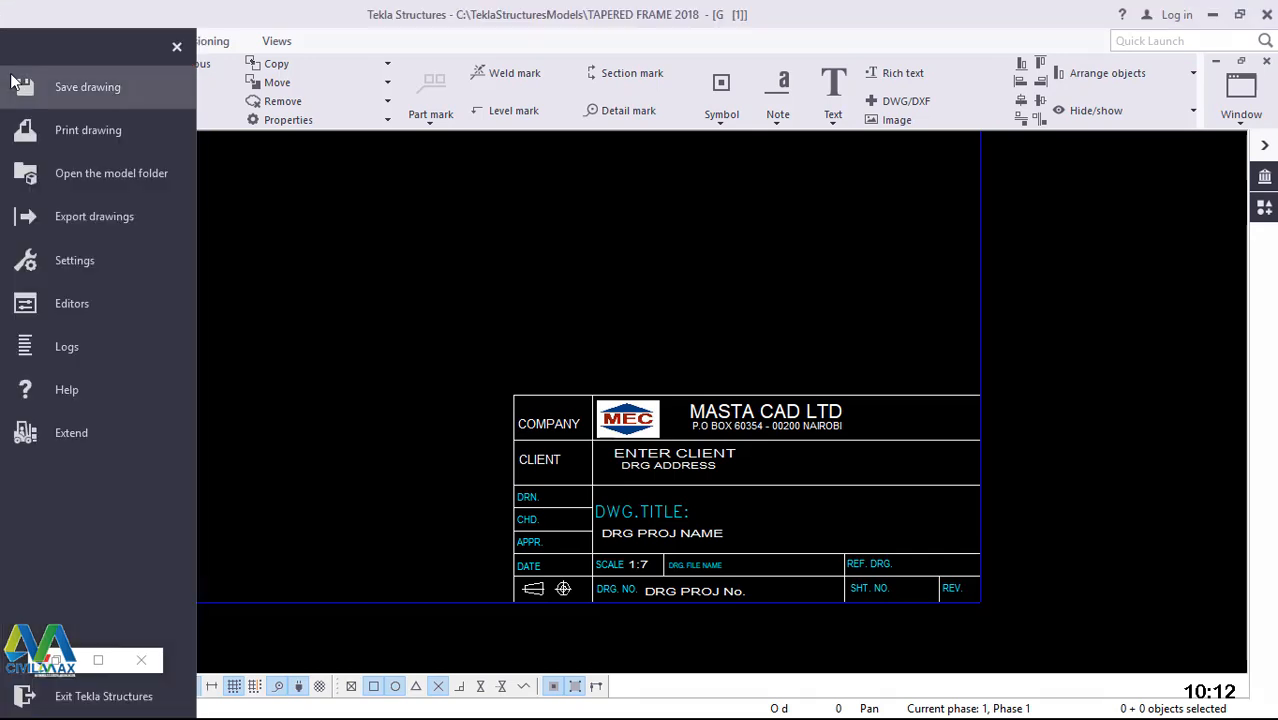
{"action": "left_click", "coordinate": [76, 301]}
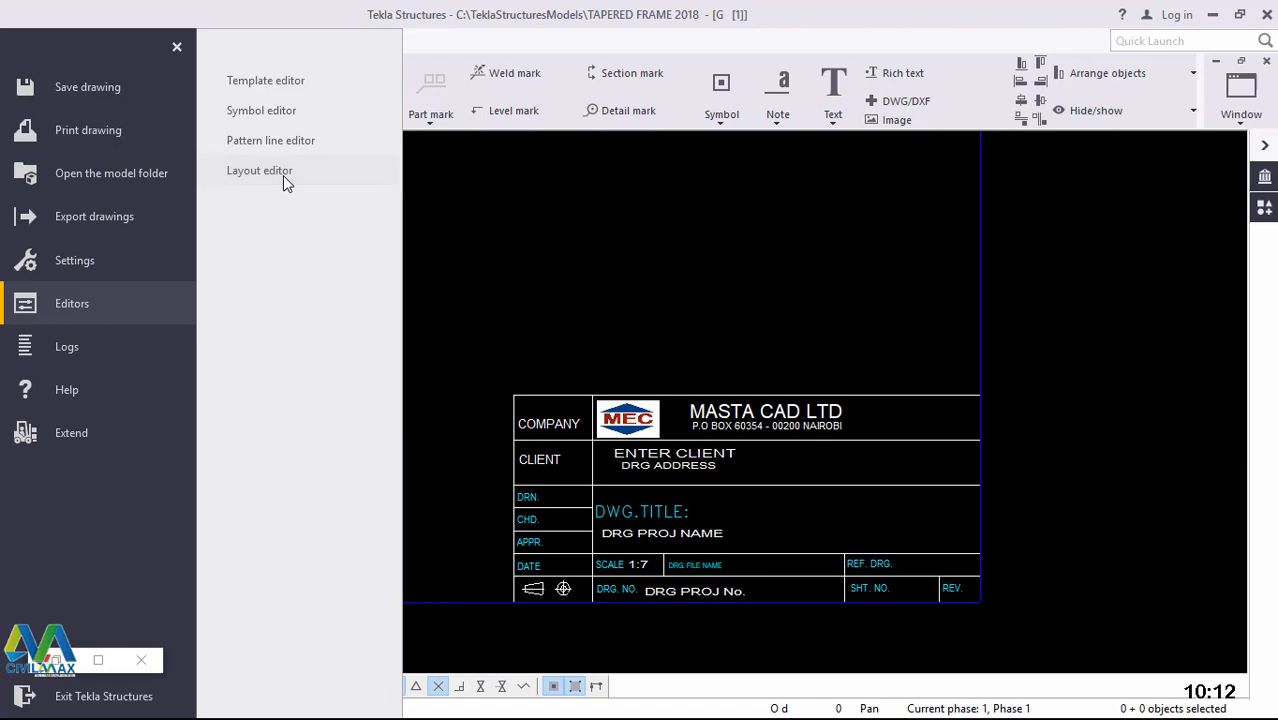
{"action": "left_click", "coordinate": [283, 177]}
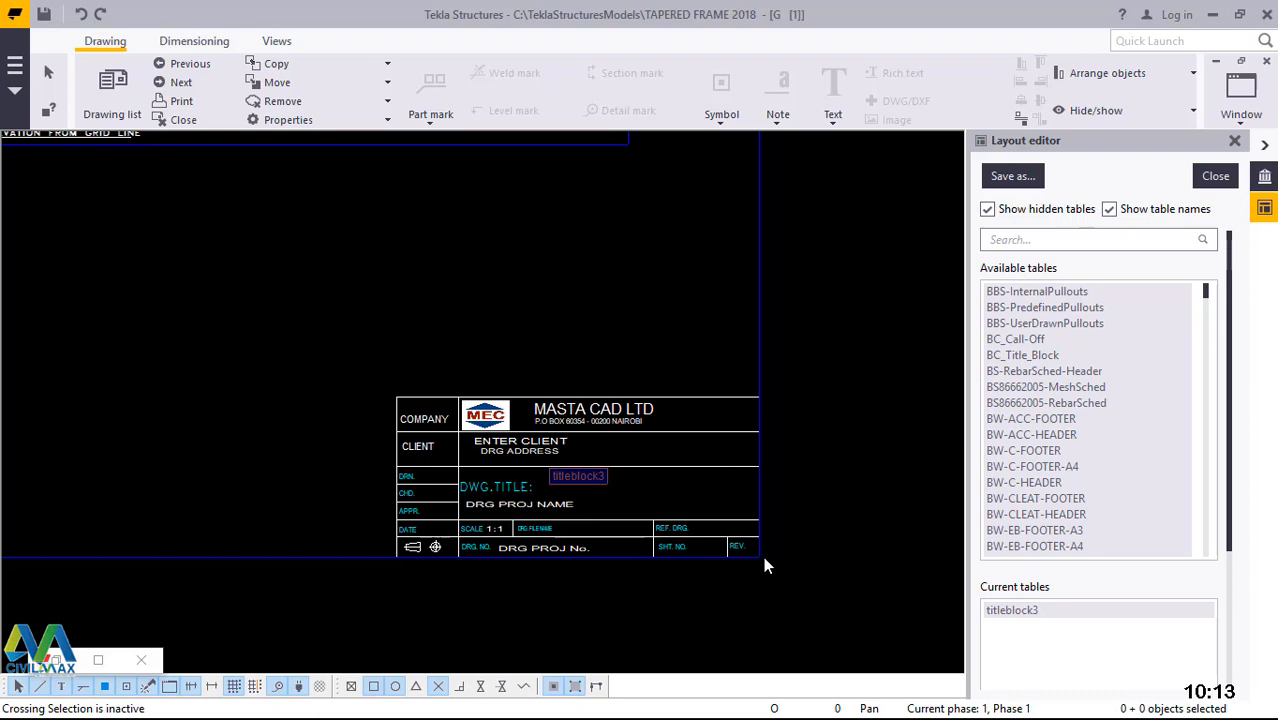
{"action": "left_click", "coordinate": [1234, 141]}
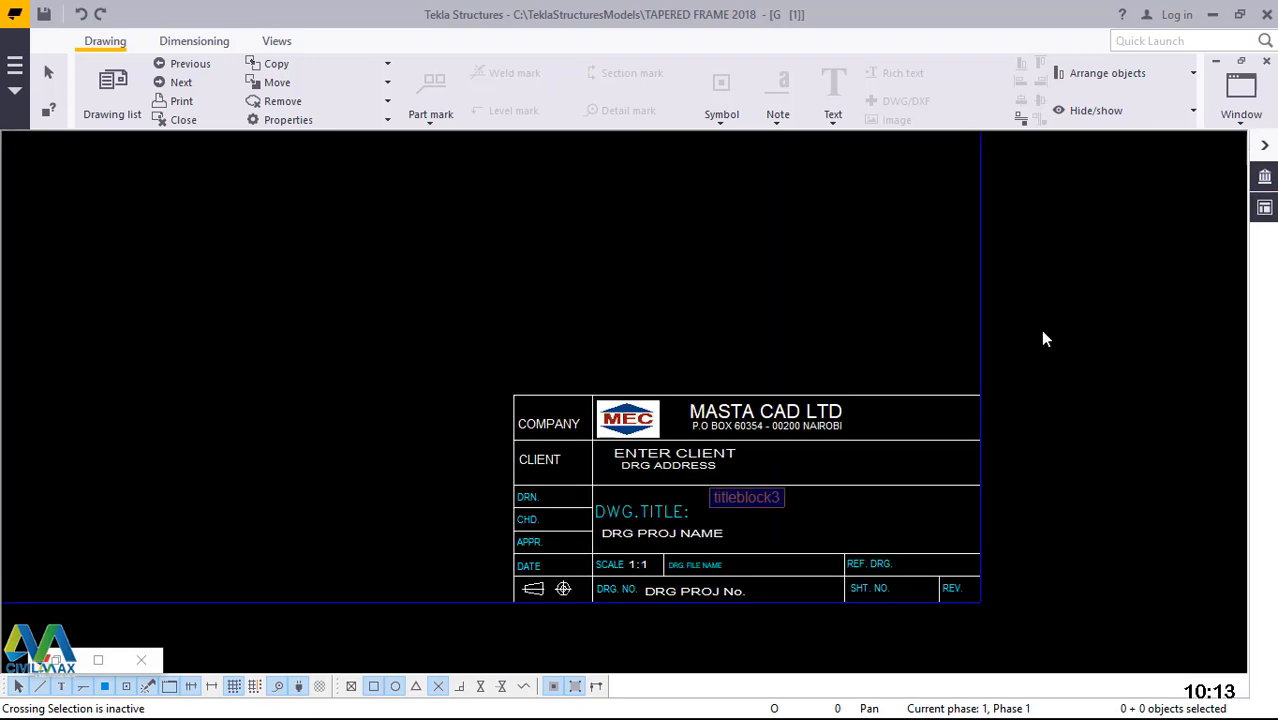
- Try to leave layout editing by interrupting the active command beside the title block
{"action": "right_click", "coordinate": [1058, 226]}
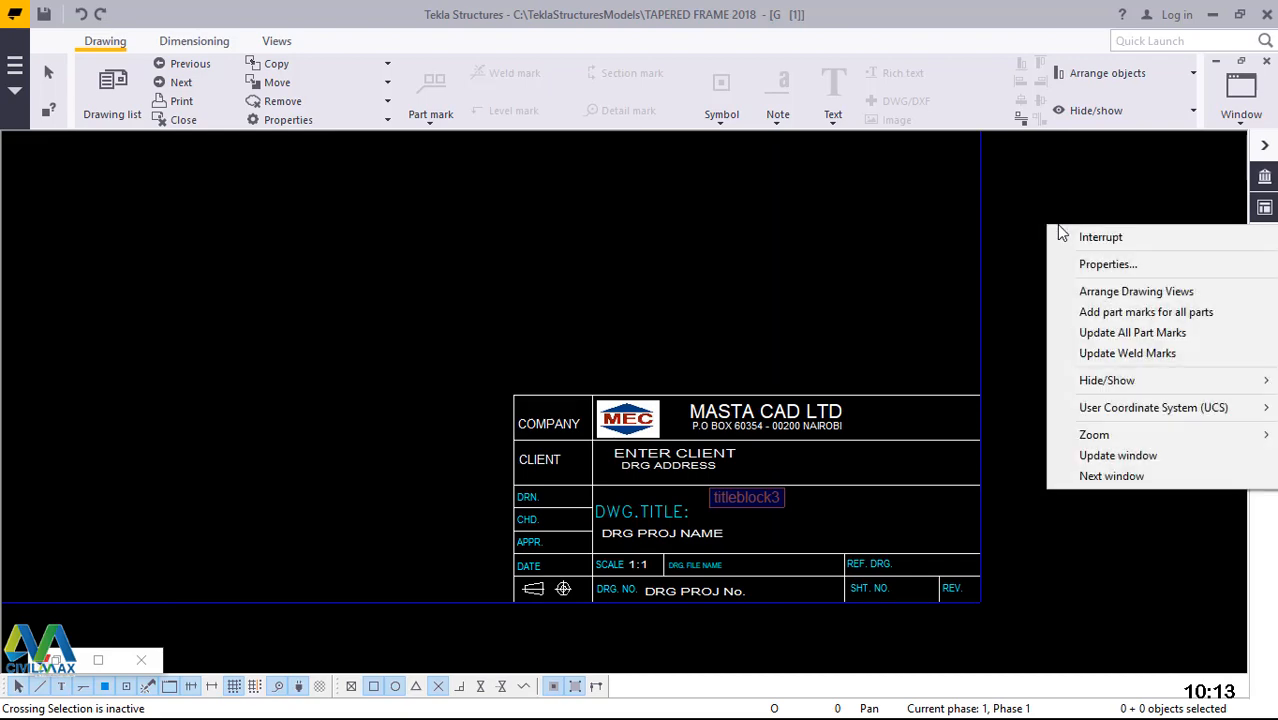
{"action": "left_click", "coordinate": [1081, 236]}
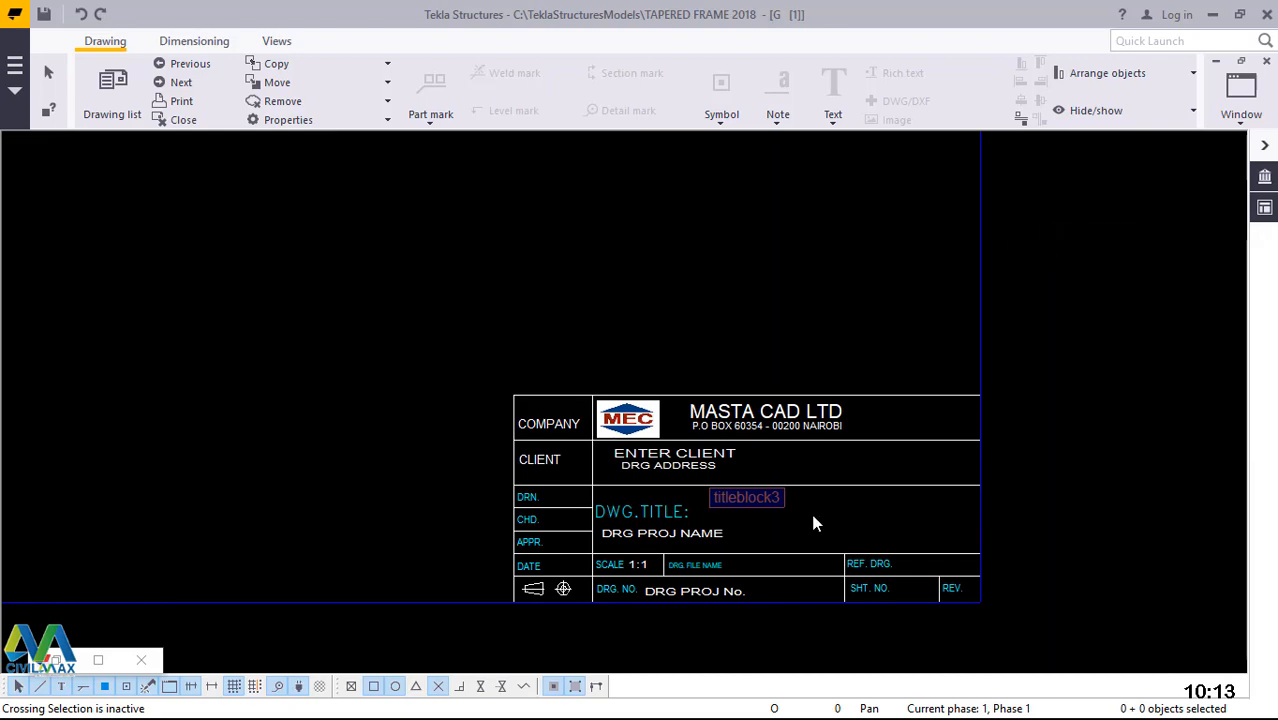
{"action": "scroll", "coordinate": [877, 565], "scroll_direction": "down", "scroll_amount": 5}
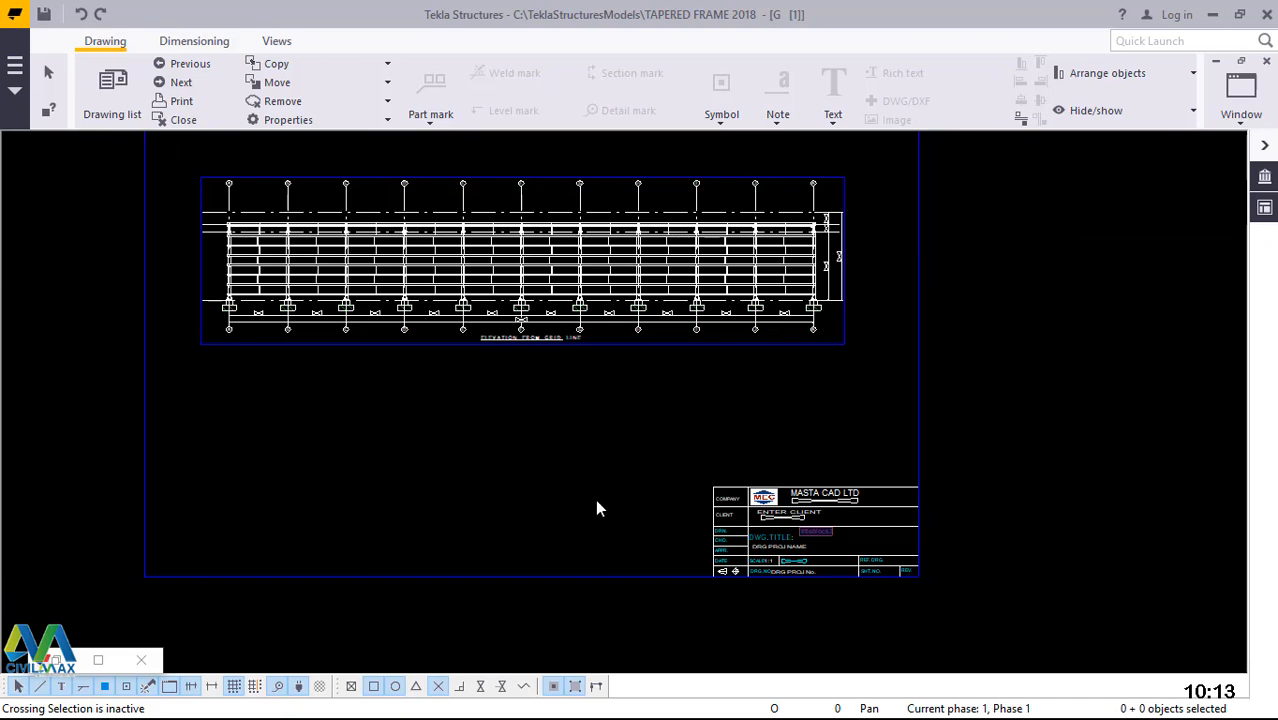
{"action": "scroll", "coordinate": [843, 549], "scroll_direction": "up", "scroll_amount": 3}
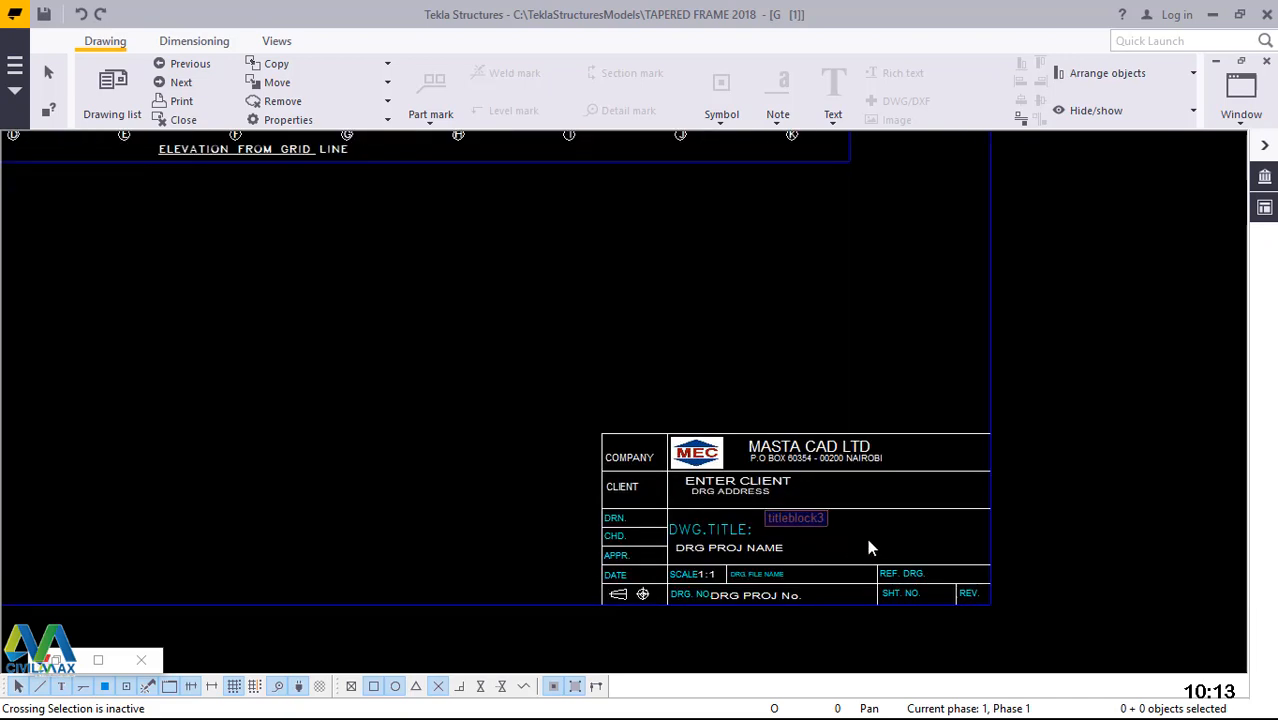
{"action": "right_click", "coordinate": [867, 538]}
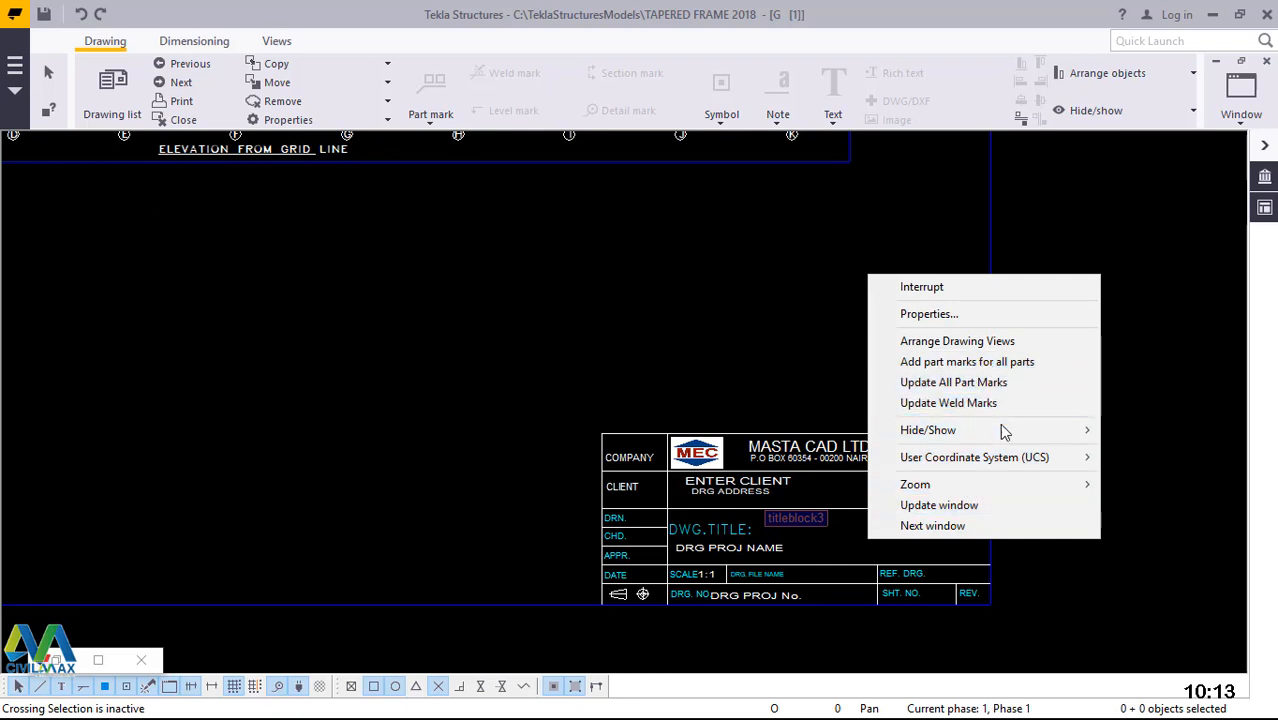
{"action": "left_click", "coordinate": [912, 288]}
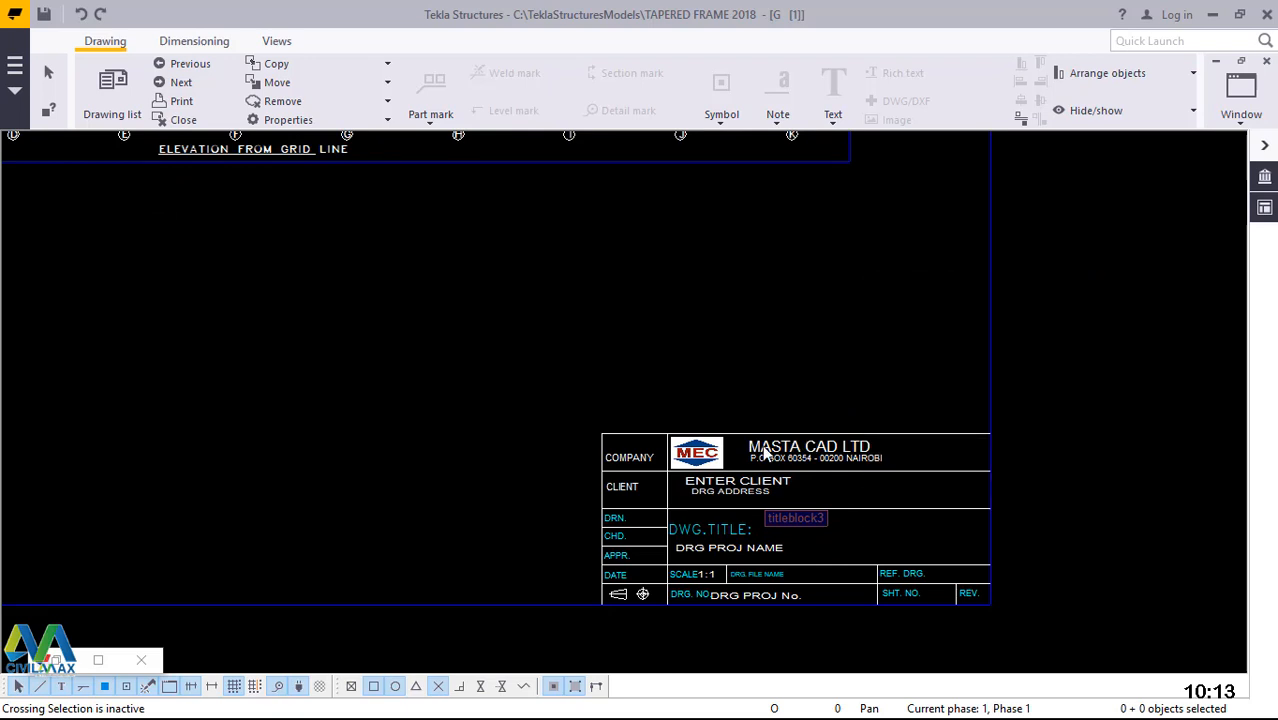
{"action": "scroll", "coordinate": [652, 533], "scroll_direction": "up", "scroll_amount": 4}
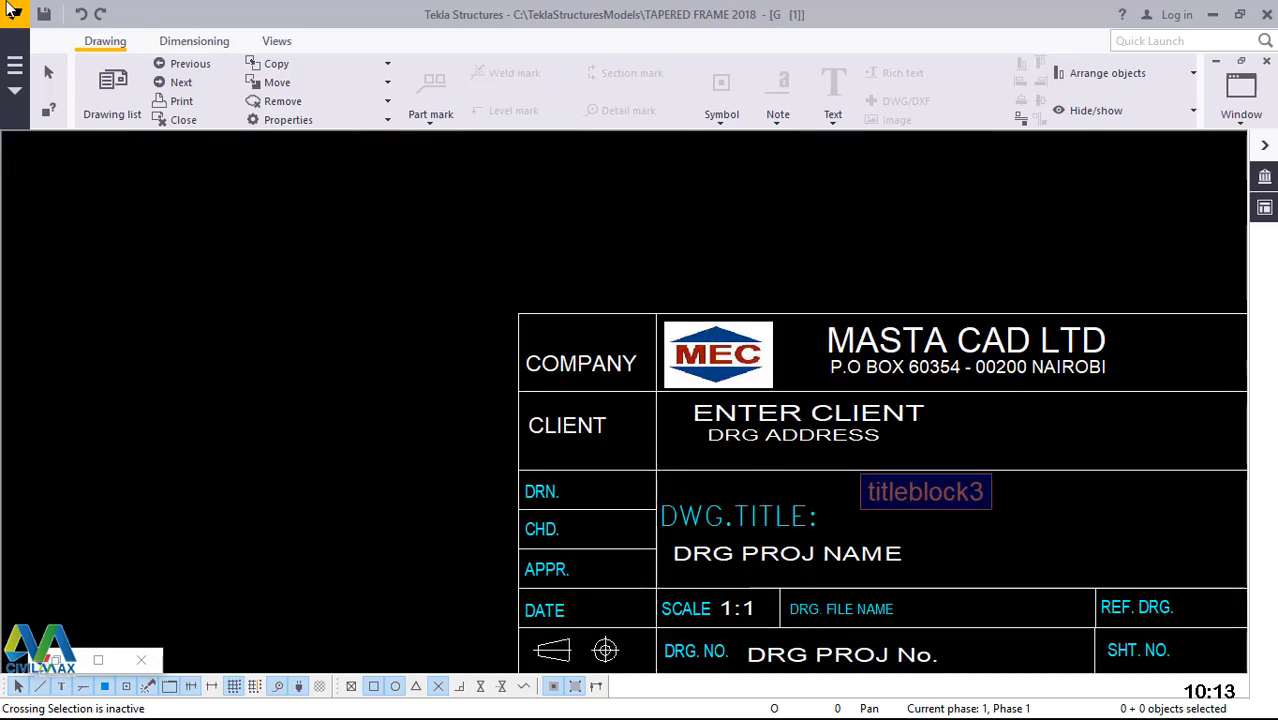
- Try to bring back the Layout editor pane by launching the editor again for titleblock3
{"action": "left_click", "coordinate": [14, 72]}
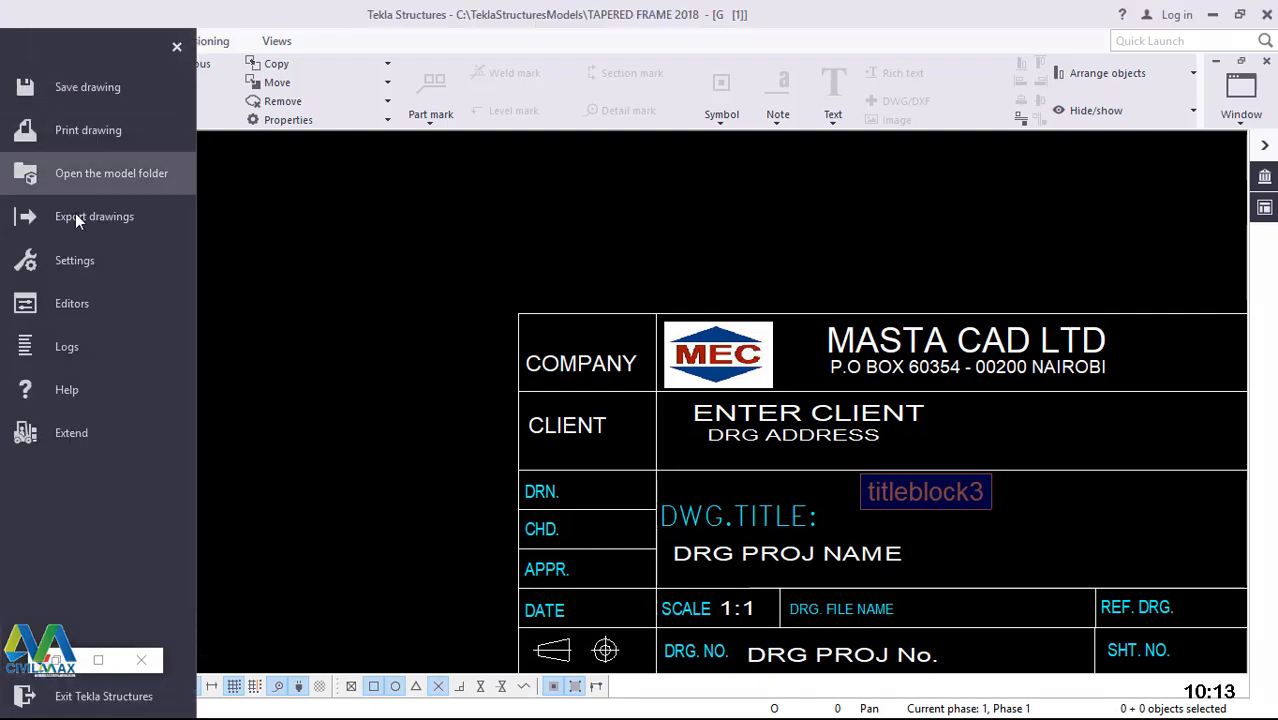
{"action": "left_click", "coordinate": [72, 304]}
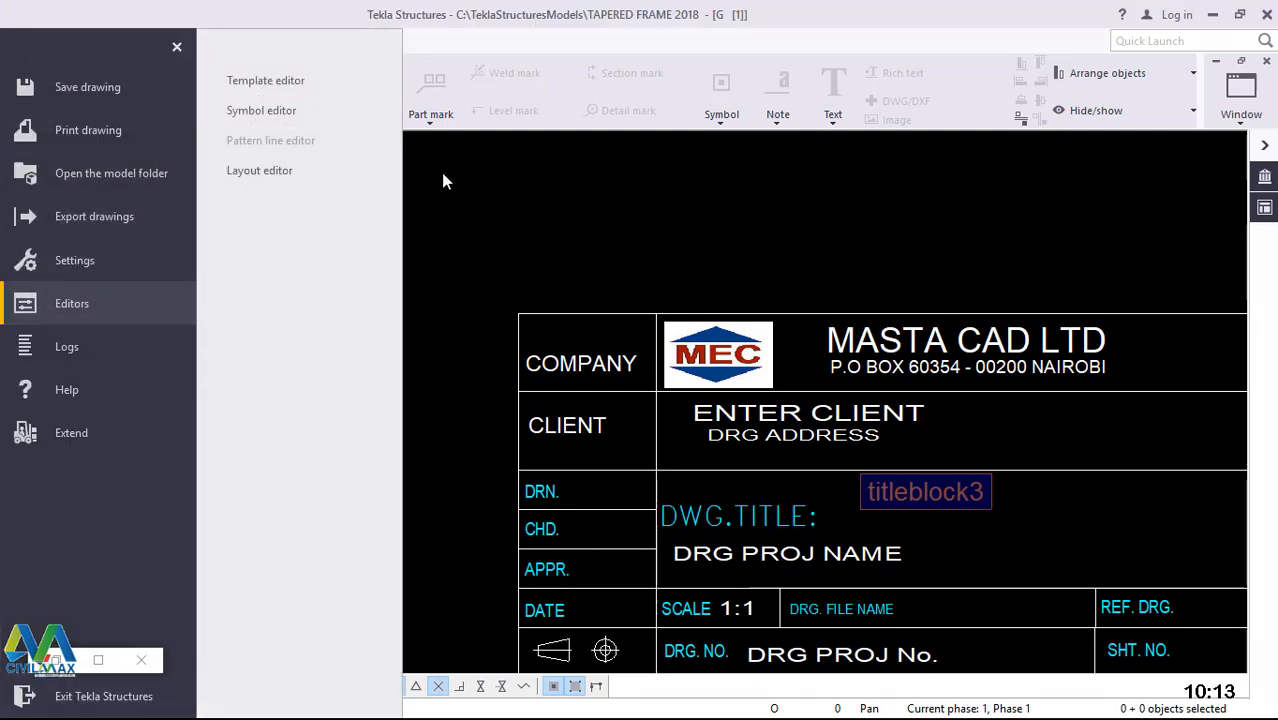
{"action": "left_click", "coordinate": [270, 171]}
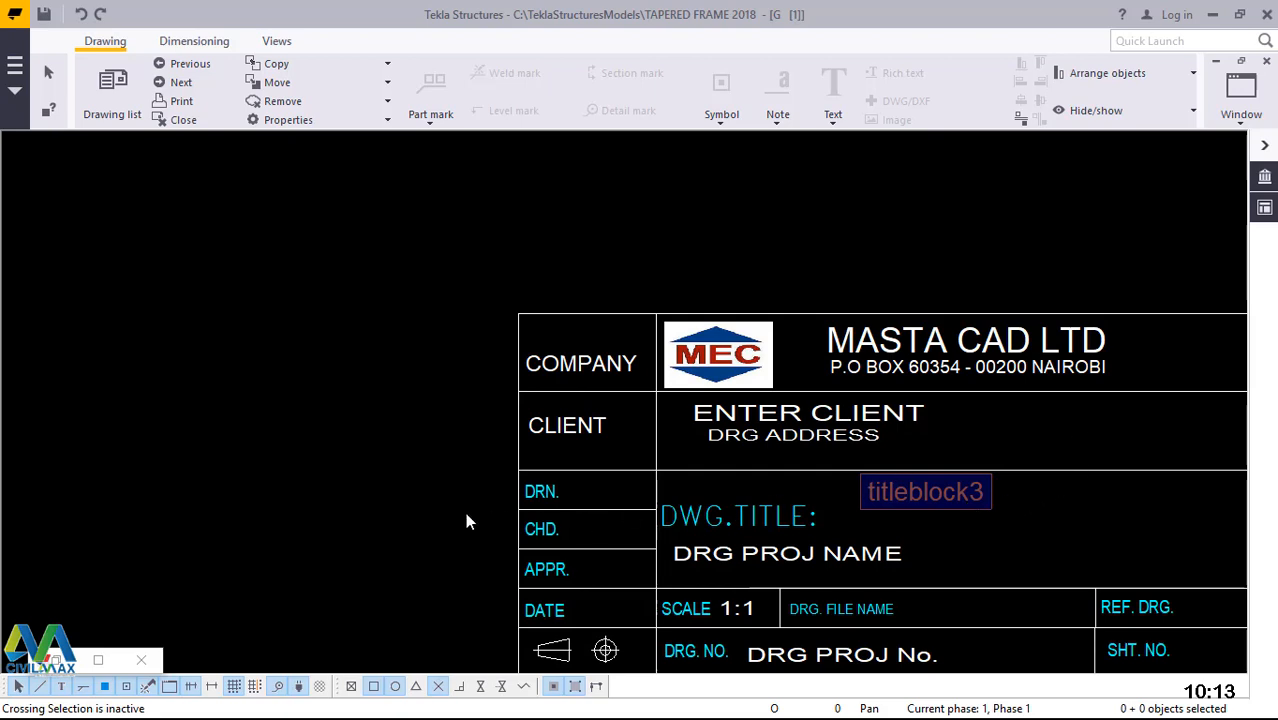
{"action": "scroll", "coordinate": [468, 510], "scroll_direction": "down", "scroll_amount": 3}
{"action": "scroll", "coordinate": [753, 512], "scroll_direction": "up", "scroll_amount": 1}
{"action": "scroll", "coordinate": [753, 512], "scroll_direction": "up", "scroll_amount": 3}
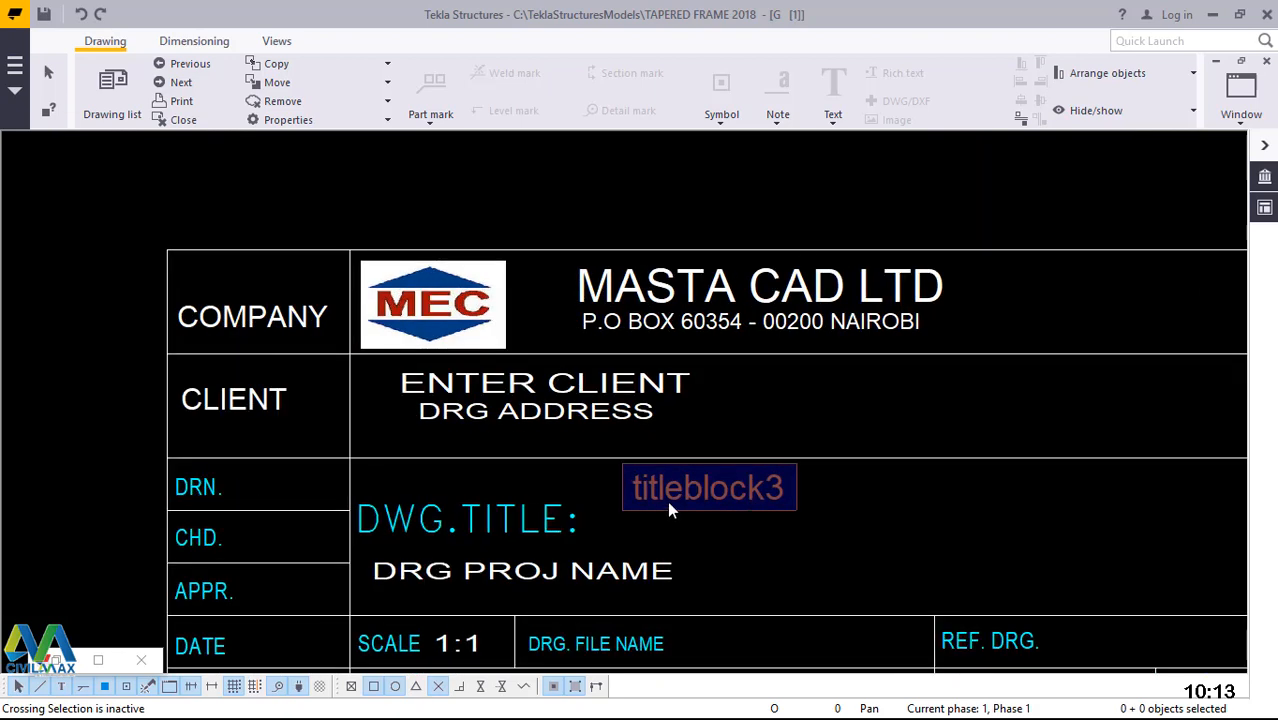
{"action": "scroll", "coordinate": [675, 485], "scroll_direction": "down", "scroll_amount": 2}
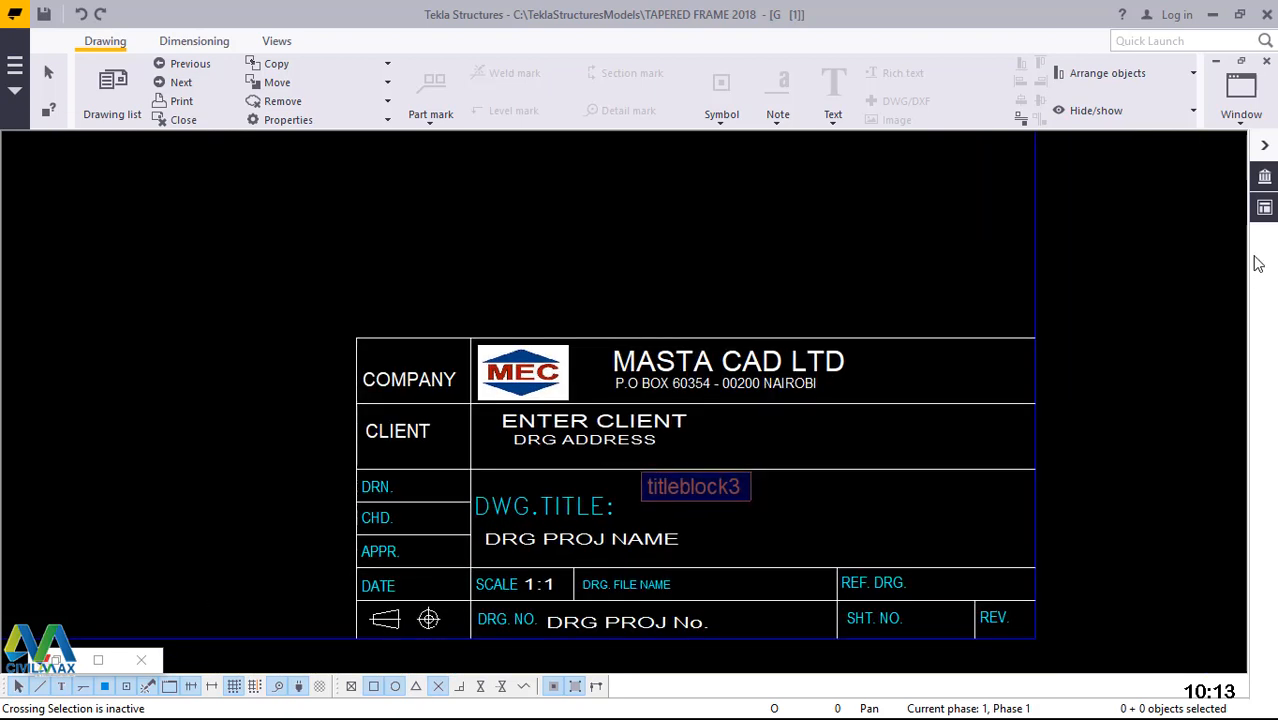
- Save the layout by overwriting the current one, leaving layout editing, and close the Applications & components pane
{"action": "left_click", "coordinate": [1265, 209]}
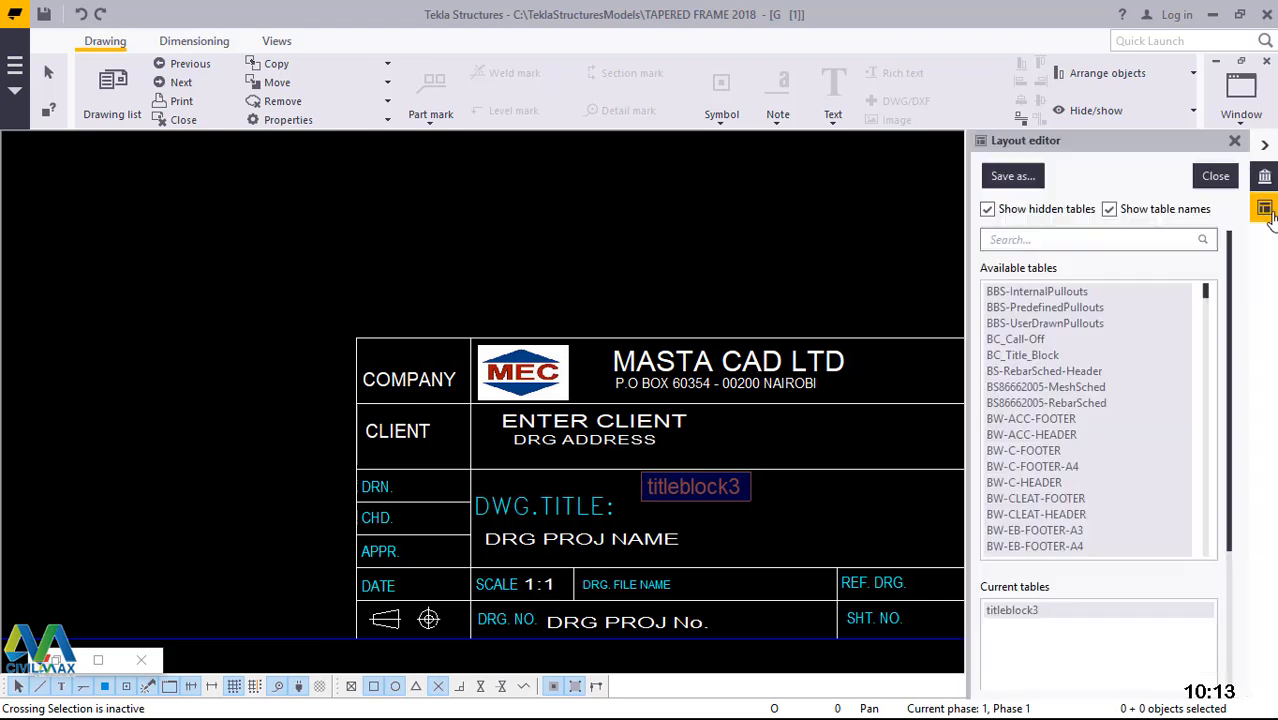
{"action": "left_click", "coordinate": [1015, 180]}
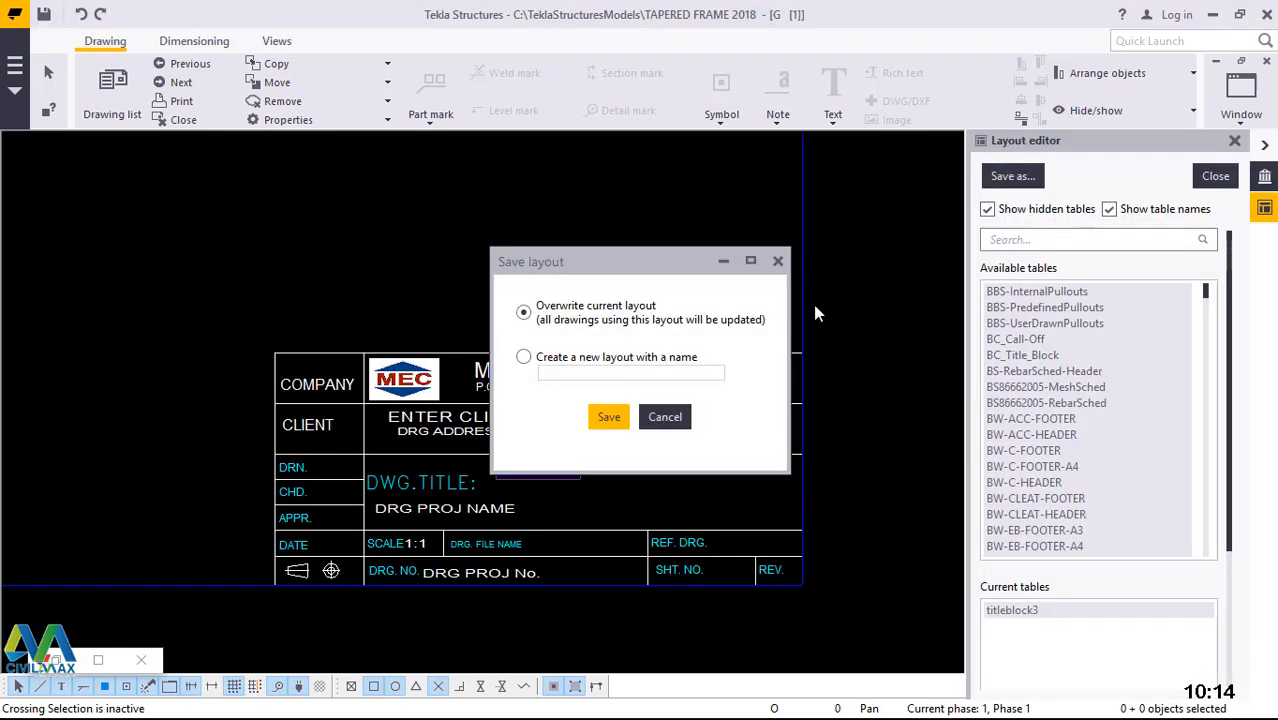
{"action": "left_click", "coordinate": [611, 420]}
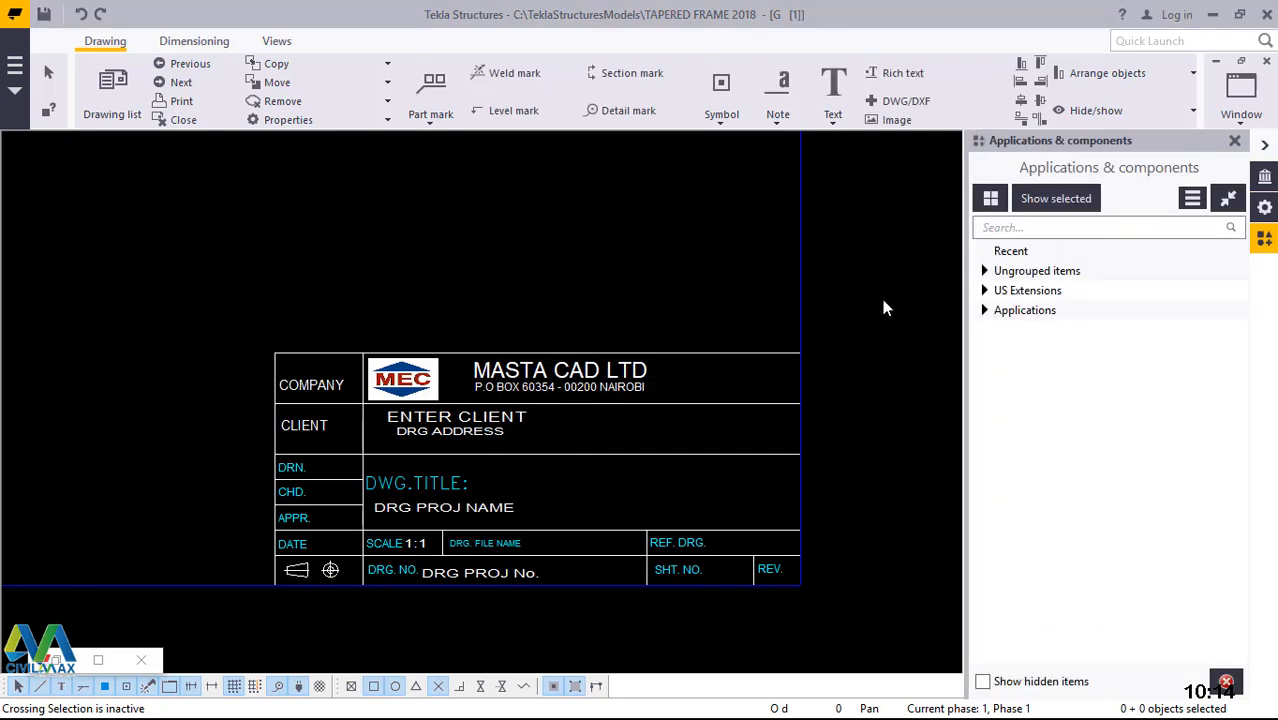
{"action": "left_click", "coordinate": [1236, 142]}
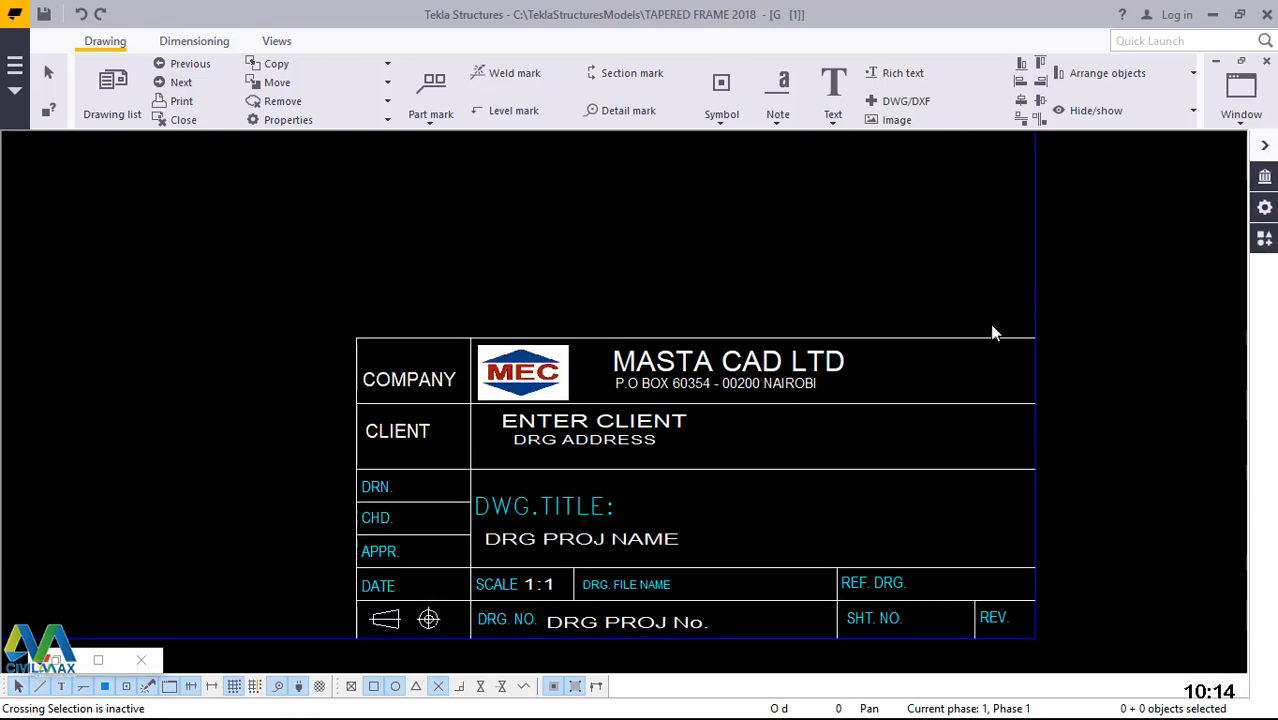
- In the drawing's user-defined attributes, set Drawn By to DM and Checked By to MD
{"action": "scroll", "coordinate": [660, 487], "scroll_direction": "down", "scroll_amount": 10}
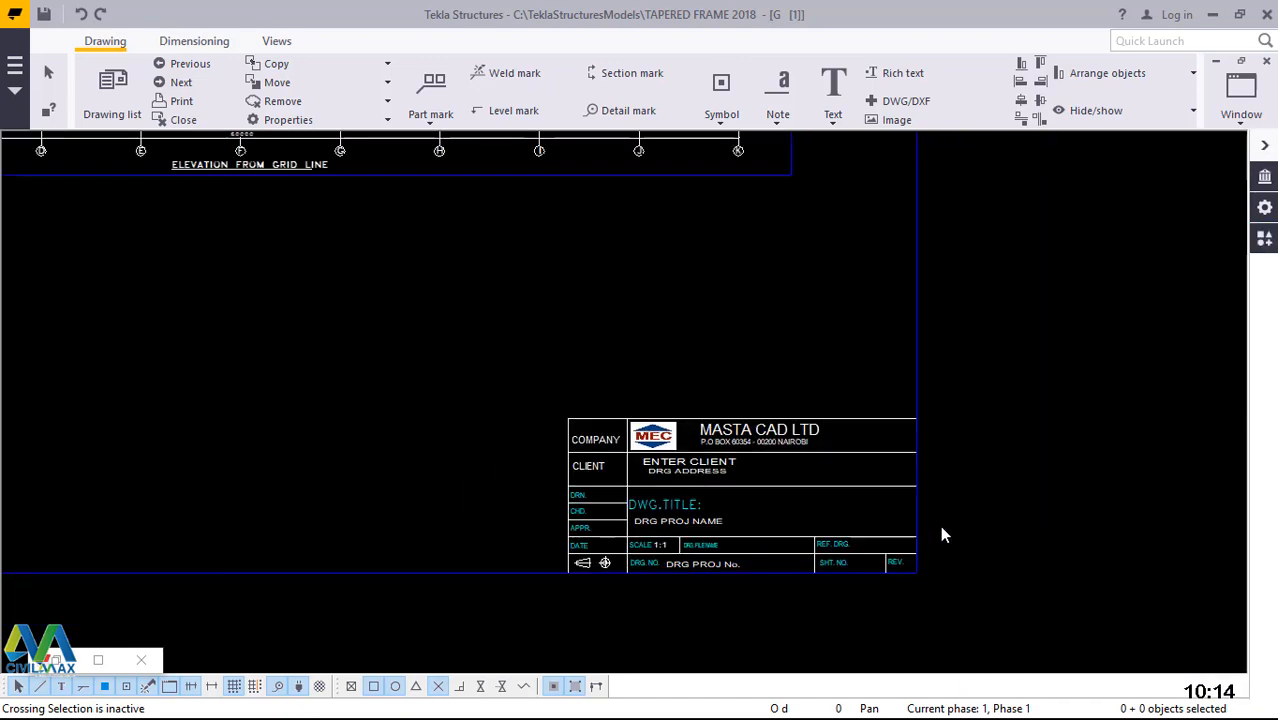
{"action": "scroll", "coordinate": [697, 485], "scroll_direction": "up", "scroll_amount": 4}
{"action": "scroll", "coordinate": [741, 523], "scroll_direction": "up", "scroll_amount": 2}
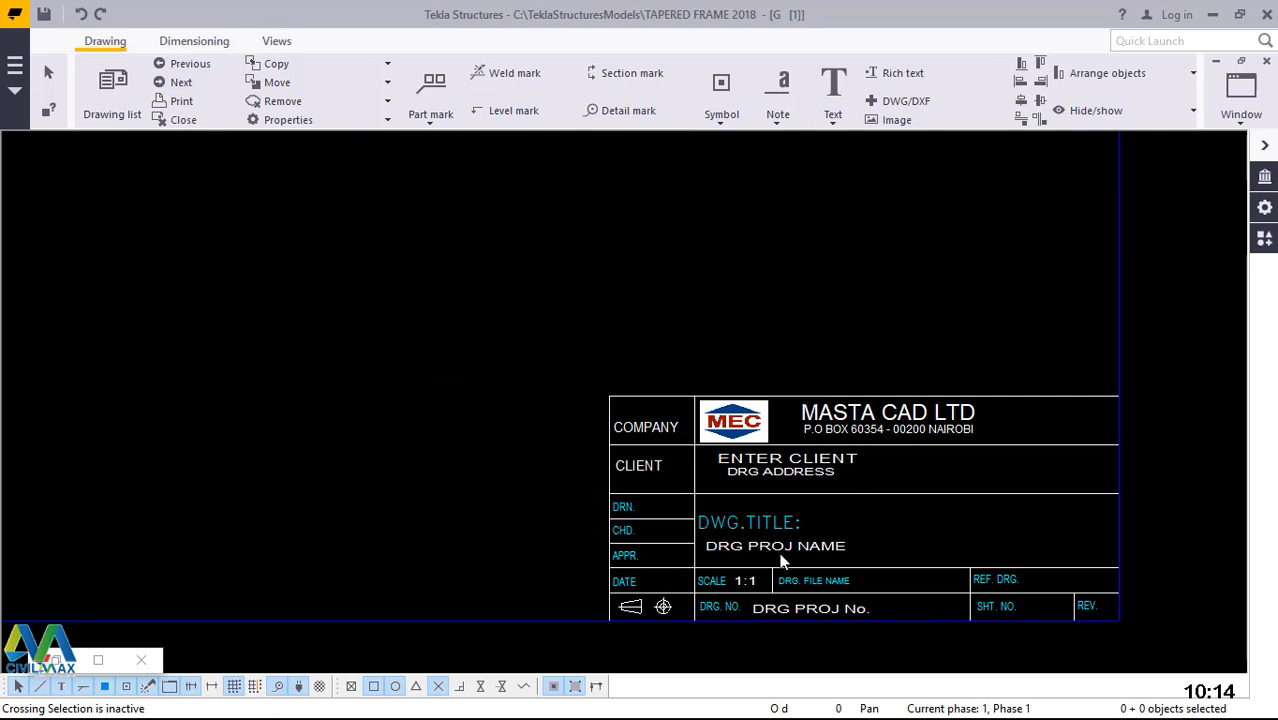
{"action": "double_click", "coordinate": [427, 333]}
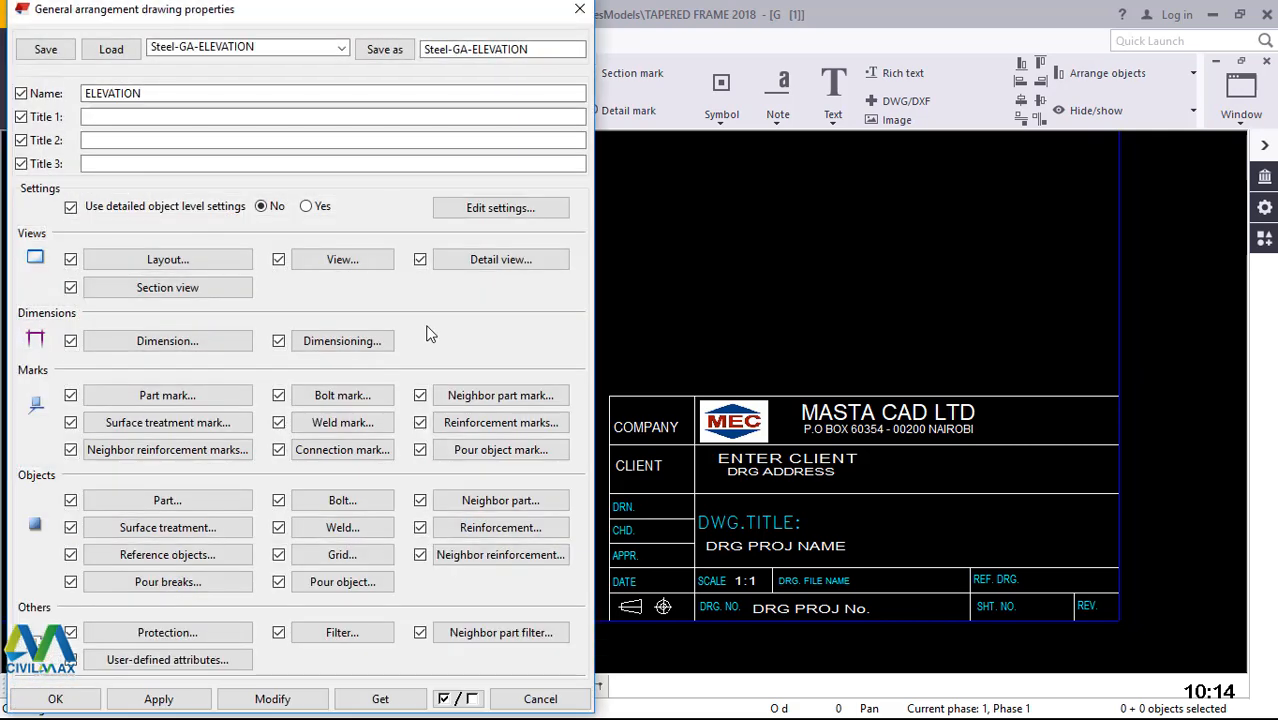
{"action": "left_click", "coordinate": [170, 661]}
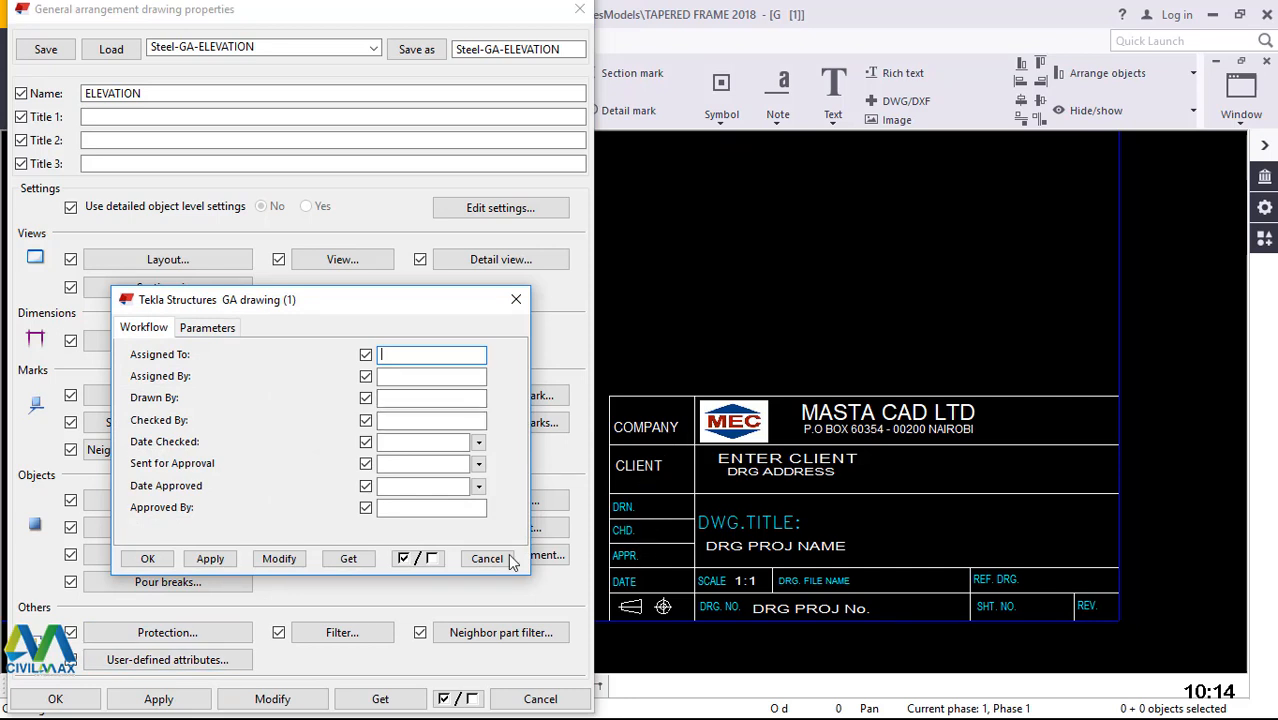
{"action": "left_click", "coordinate": [403, 399]}
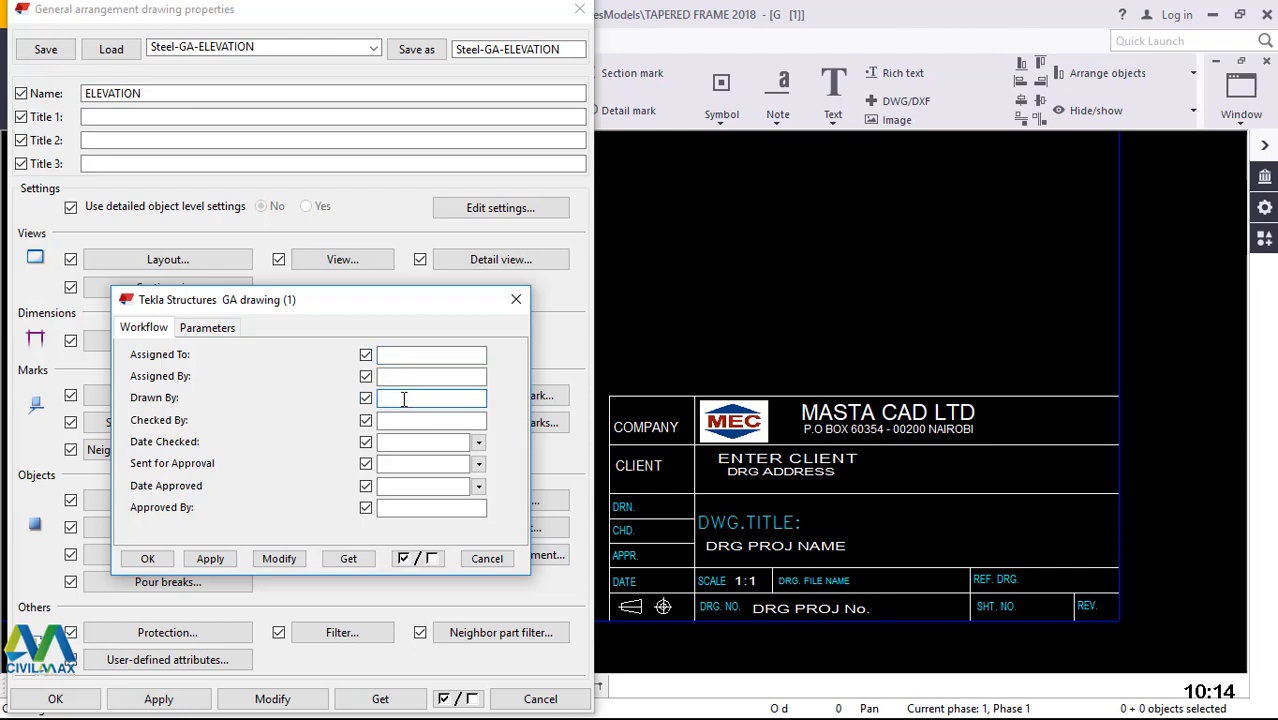
{"action": "type", "text": "DM"}
{"action": "left_click", "coordinate": [386, 421]}
{"action": "type", "text": "MD"}
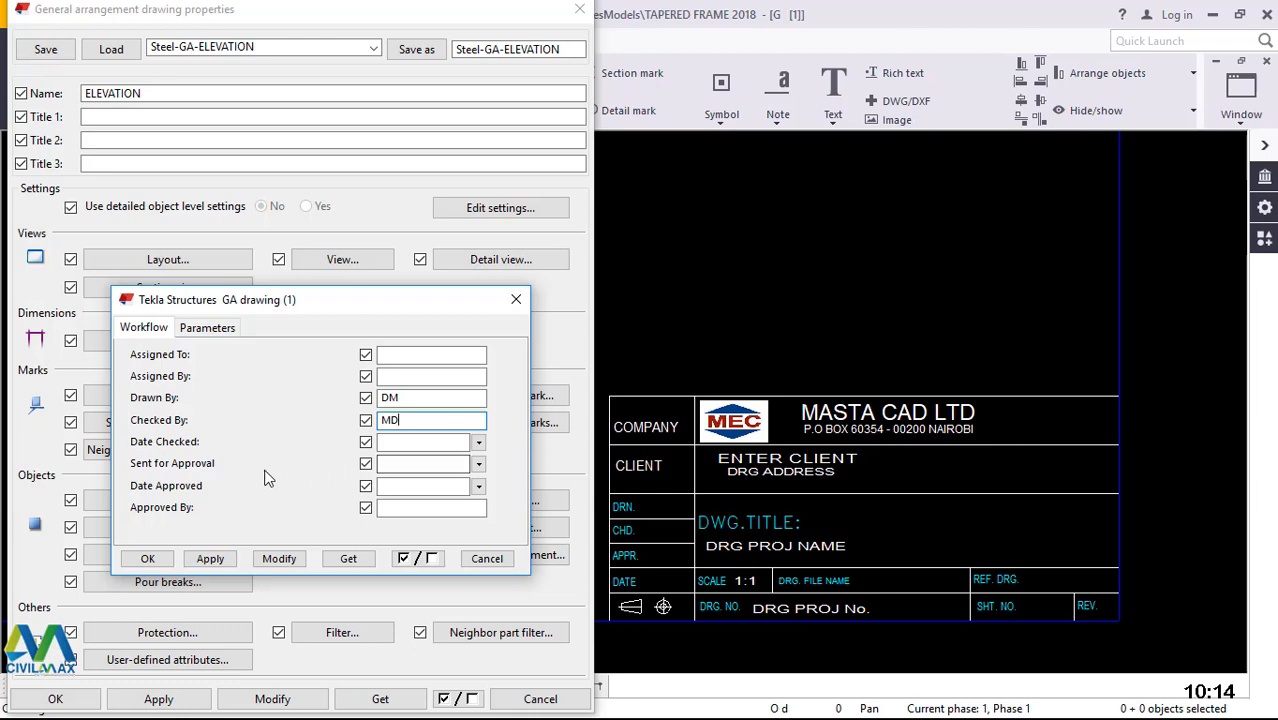
- Set Approved By to MD, modify the drawing with the workflow attributes, and close both the attributes and drawing properties
{"action": "left_click", "coordinate": [393, 510]}
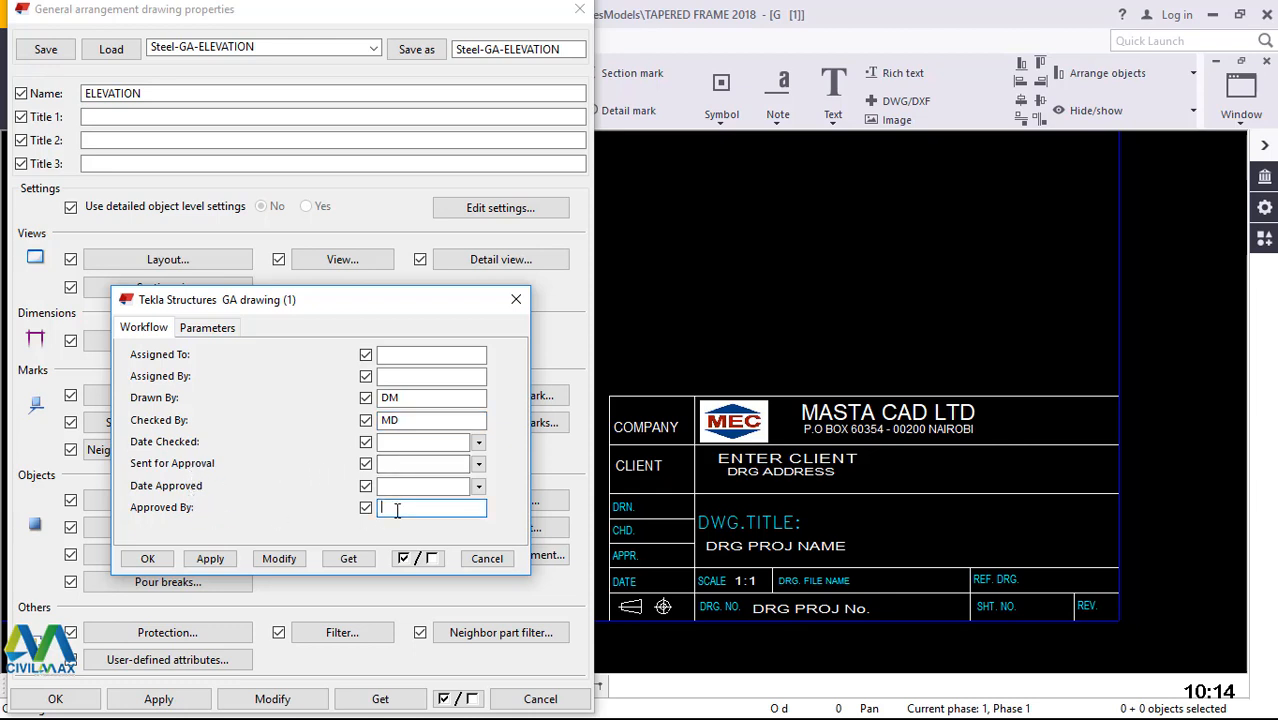
{"action": "type", "text": "N"}
{"action": "key", "text": "BackSpace"}
{"action": "type", "text": "MD"}
{"action": "left_click", "coordinate": [278, 563]}
{"action": "left_click", "coordinate": [147, 559]}
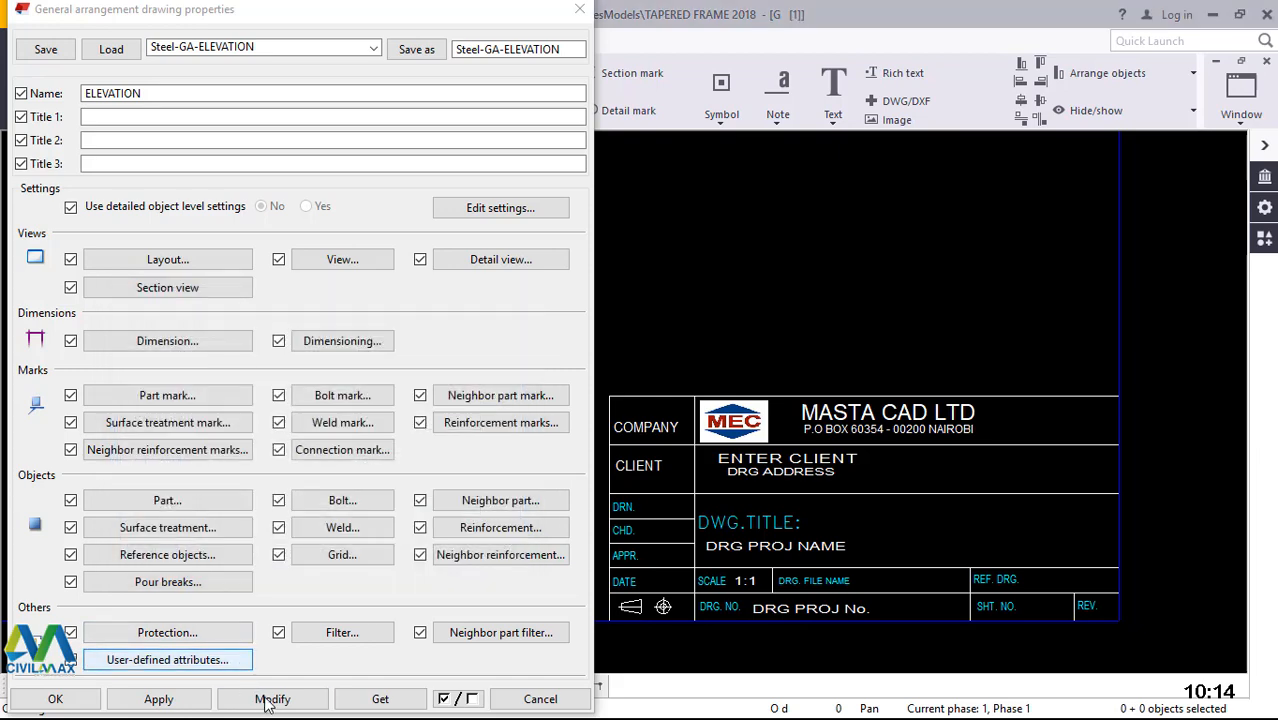
{"action": "left_click", "coordinate": [266, 699]}
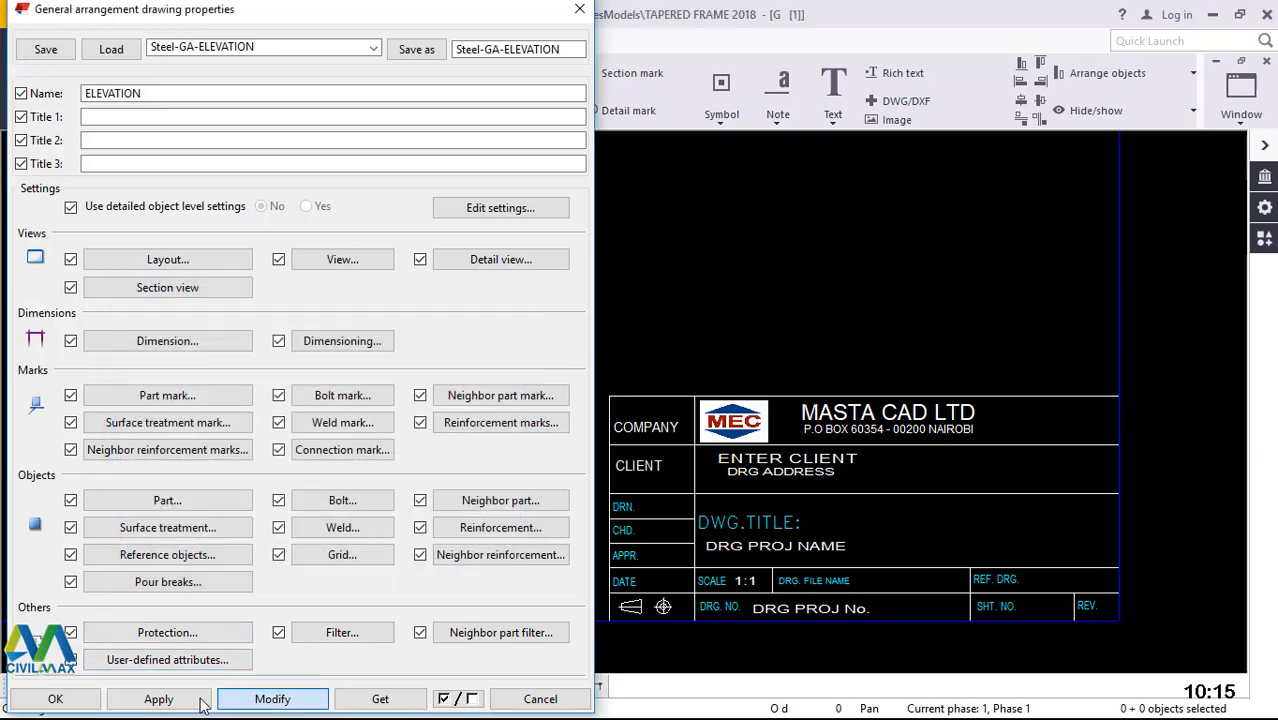
{"action": "left_click", "coordinate": [55, 699]}
- Reopen the ELEVATION drawing from the drawing list to refresh the title block's drawn, checked and approved fields, and minimise the list
{"action": "scroll", "coordinate": [672, 504], "scroll_direction": "up", "scroll_amount": 3}
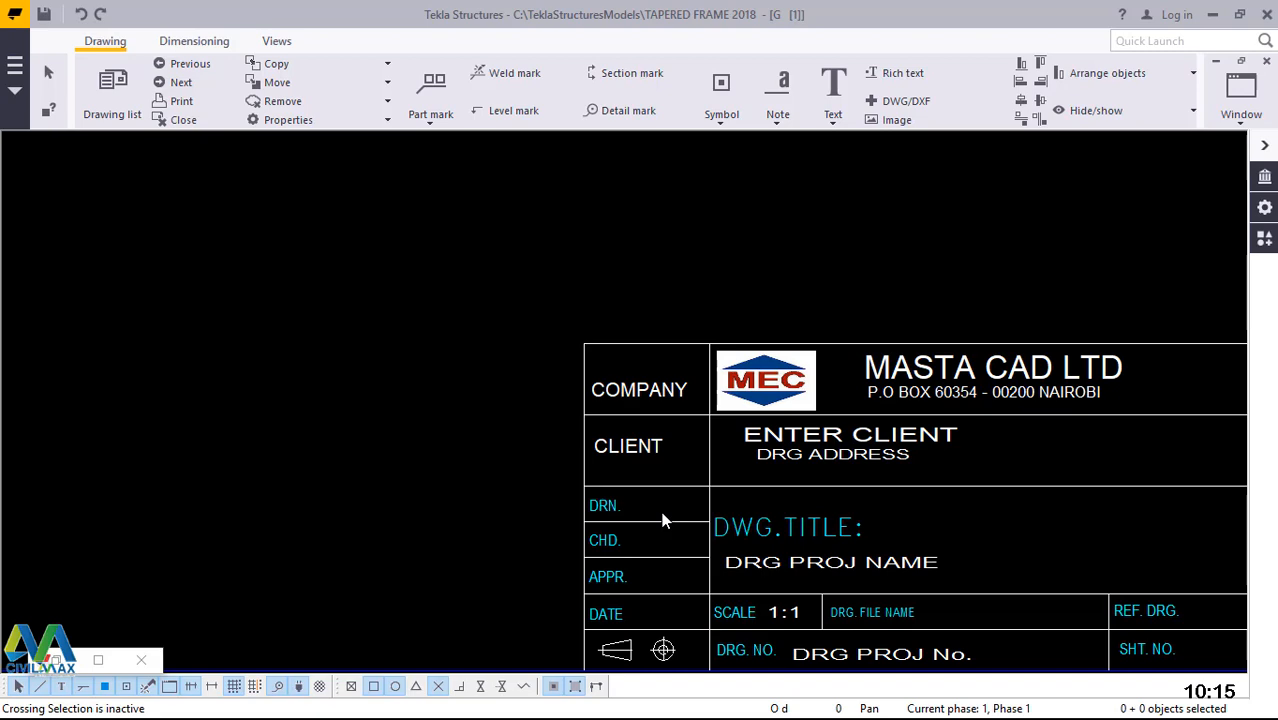
{"action": "scroll", "coordinate": [626, 450], "scroll_direction": "down", "scroll_amount": 2}
{"action": "scroll", "coordinate": [688, 540], "scroll_direction": "up", "scroll_amount": 1}
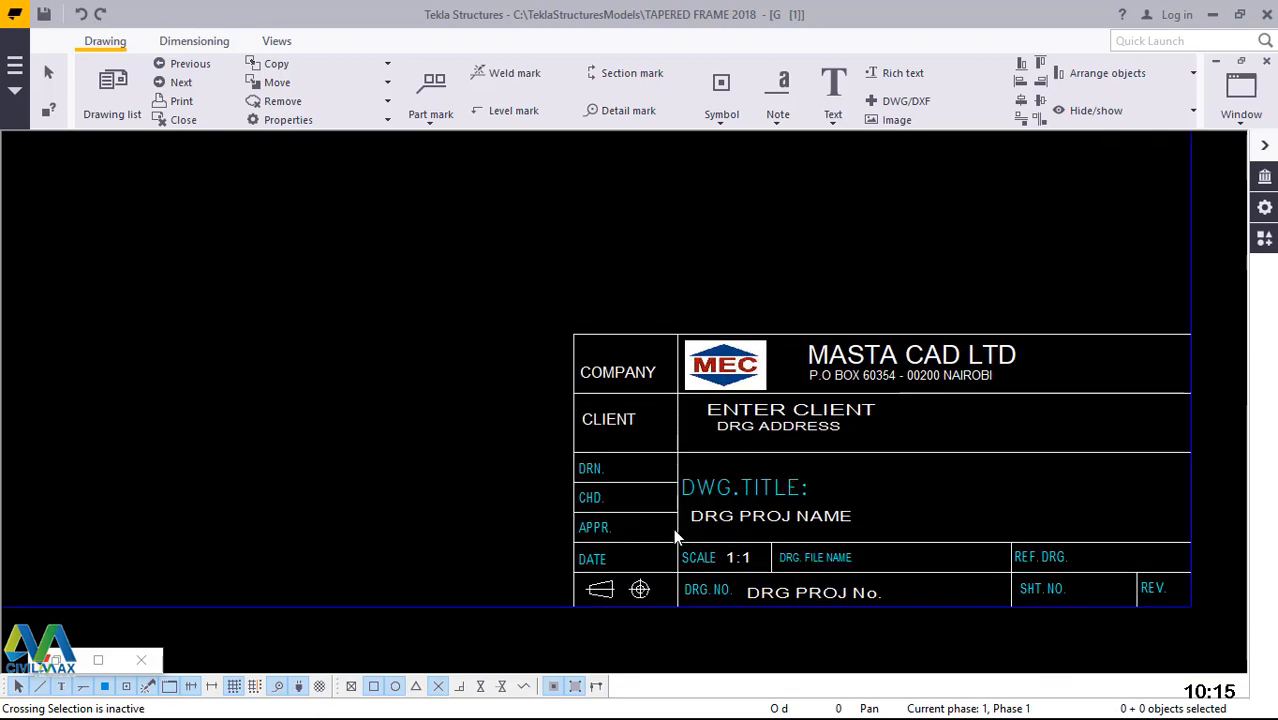
{"action": "scroll", "coordinate": [676, 520], "scroll_direction": "up", "scroll_amount": 2}
{"action": "scroll", "coordinate": [812, 525], "scroll_direction": "down", "scroll_amount": 4}
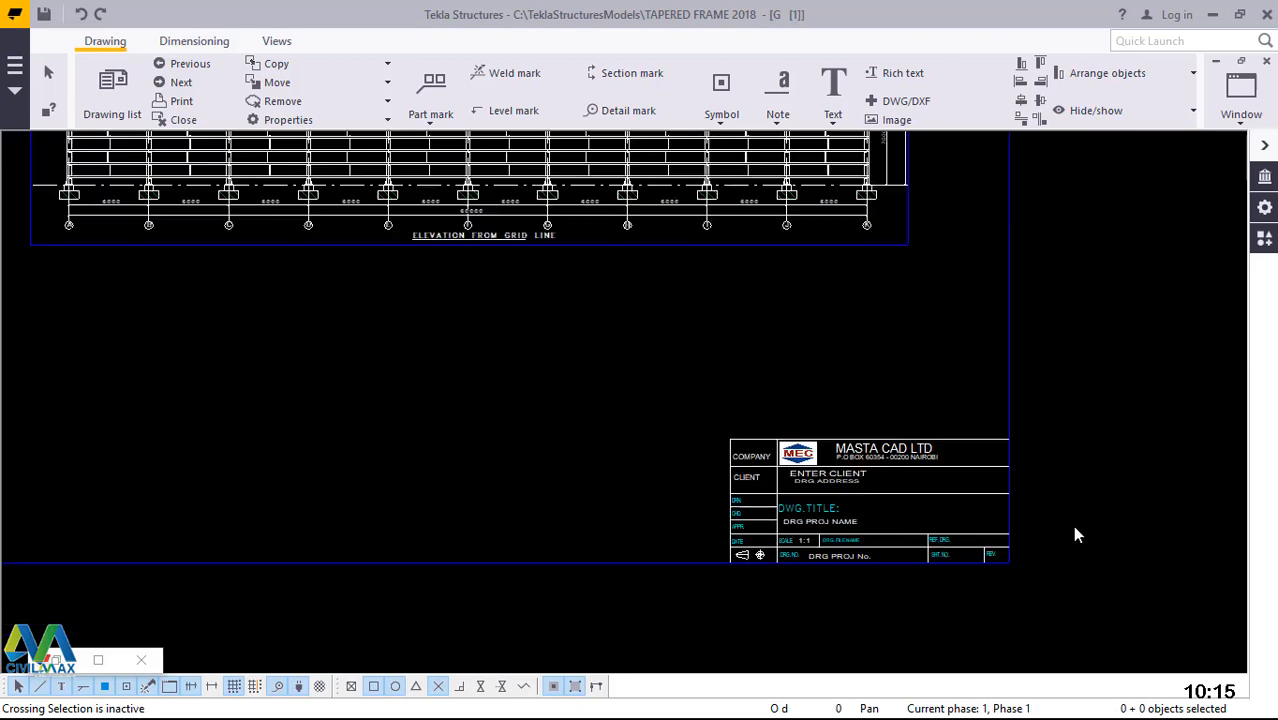
{"action": "scroll", "coordinate": [1076, 535], "scroll_direction": "down", "scroll_amount": 2}
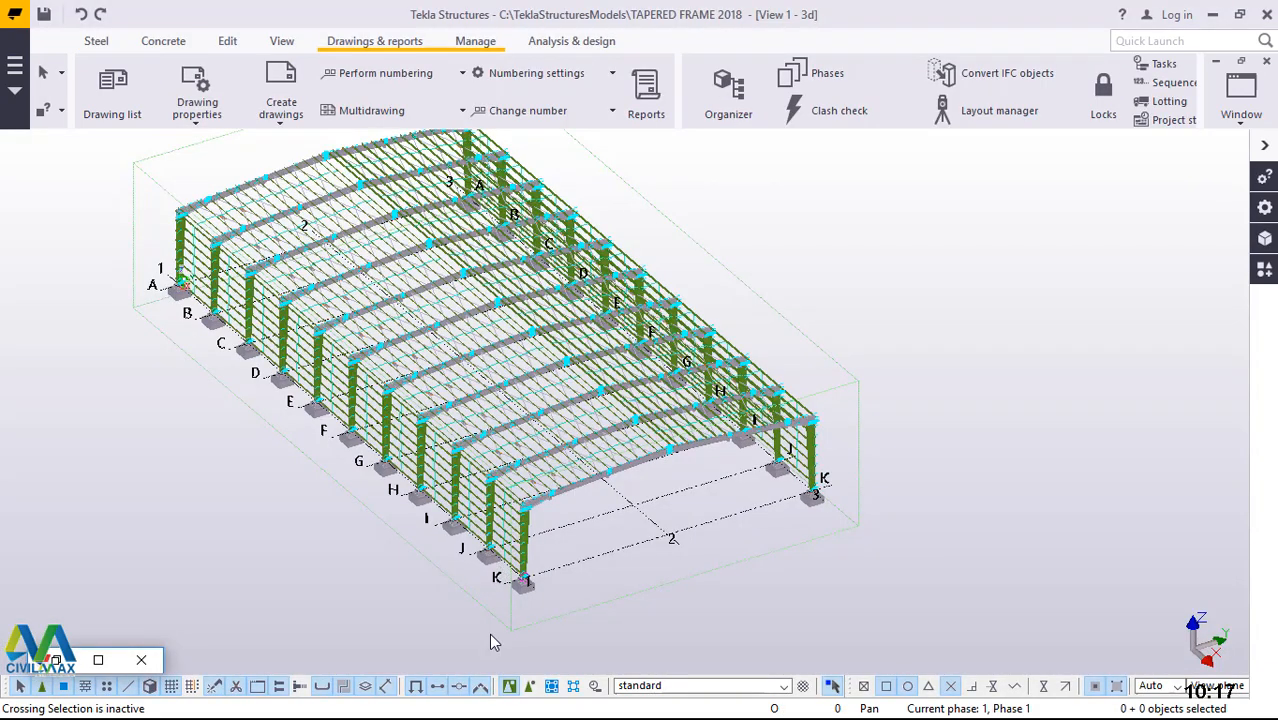
{"action": "key", "text": "super"}
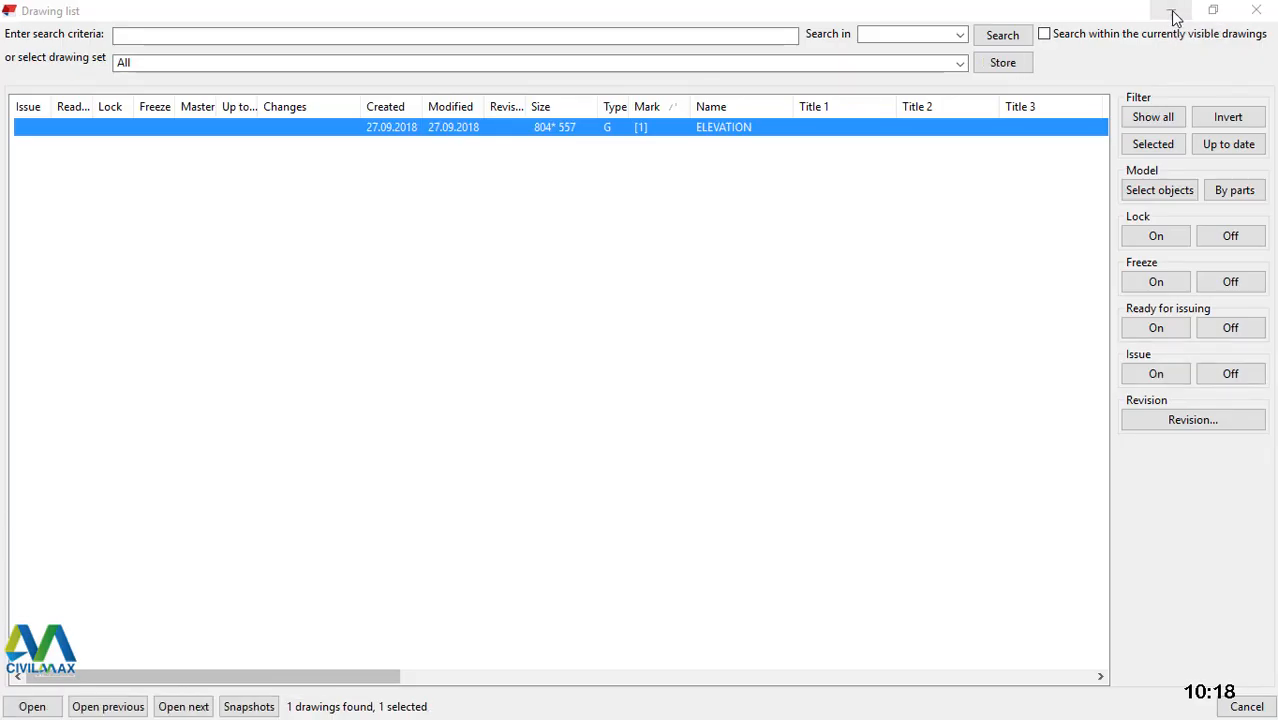
{"action": "left_click", "coordinate": [1172, 12]}
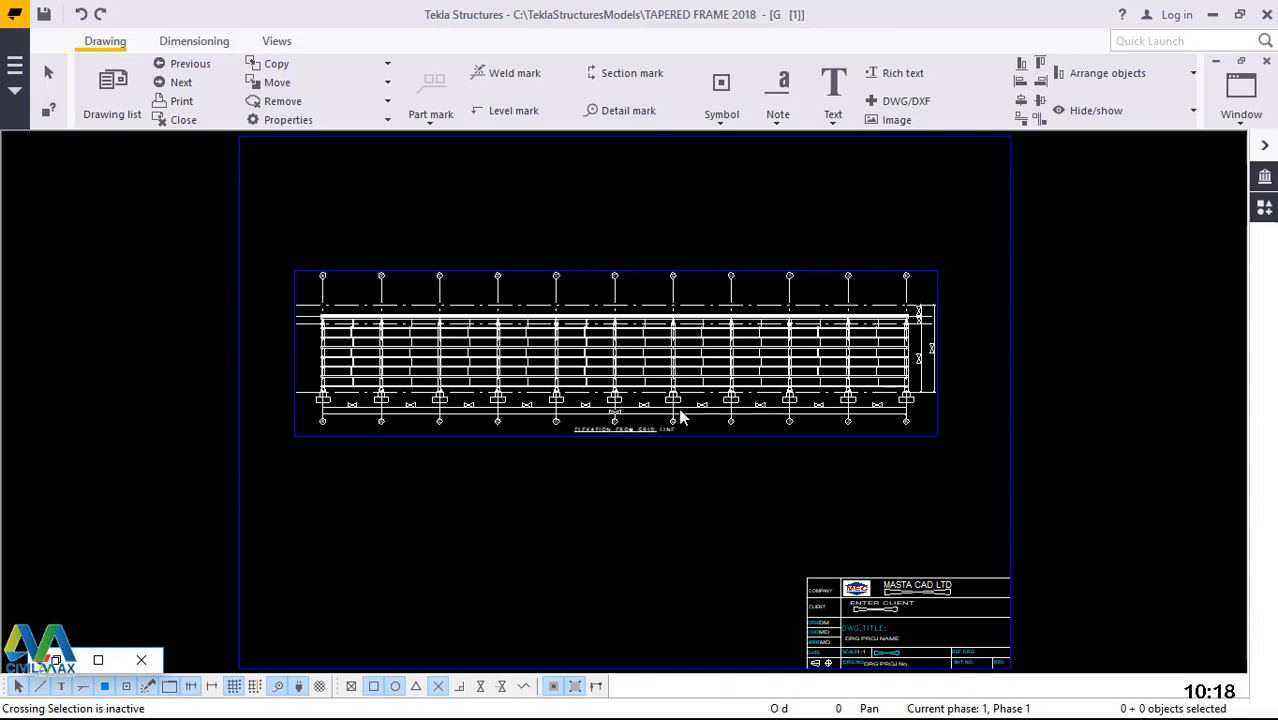
- Check the whole ELEVATION sheet with its title block, and close the minimised drawing list
{"action": "scroll", "coordinate": [679, 415], "scroll_direction": "up", "scroll_amount": 2}
{"action": "scroll", "coordinate": [758, 398], "scroll_direction": "down", "scroll_amount": 4}
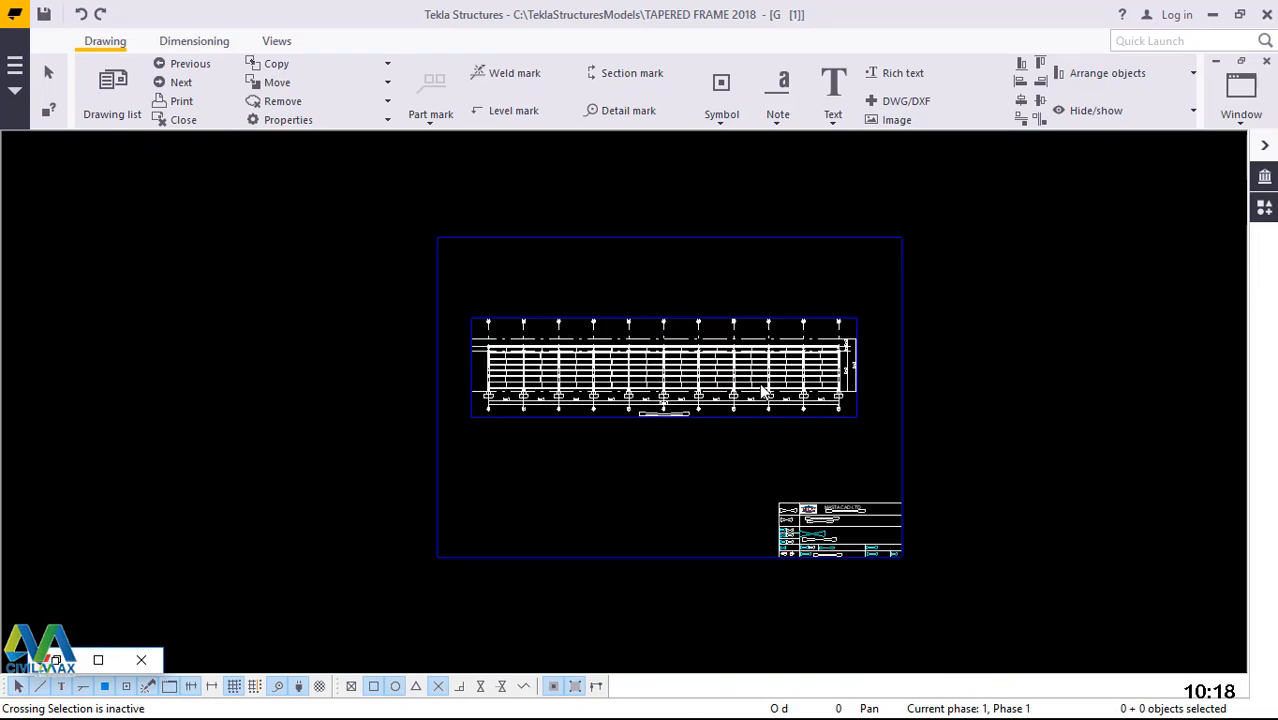
{"action": "scroll", "coordinate": [762, 392], "scroll_direction": "down", "scroll_amount": 1}
{"action": "scroll", "coordinate": [765, 391], "scroll_direction": "up", "scroll_amount": 3}
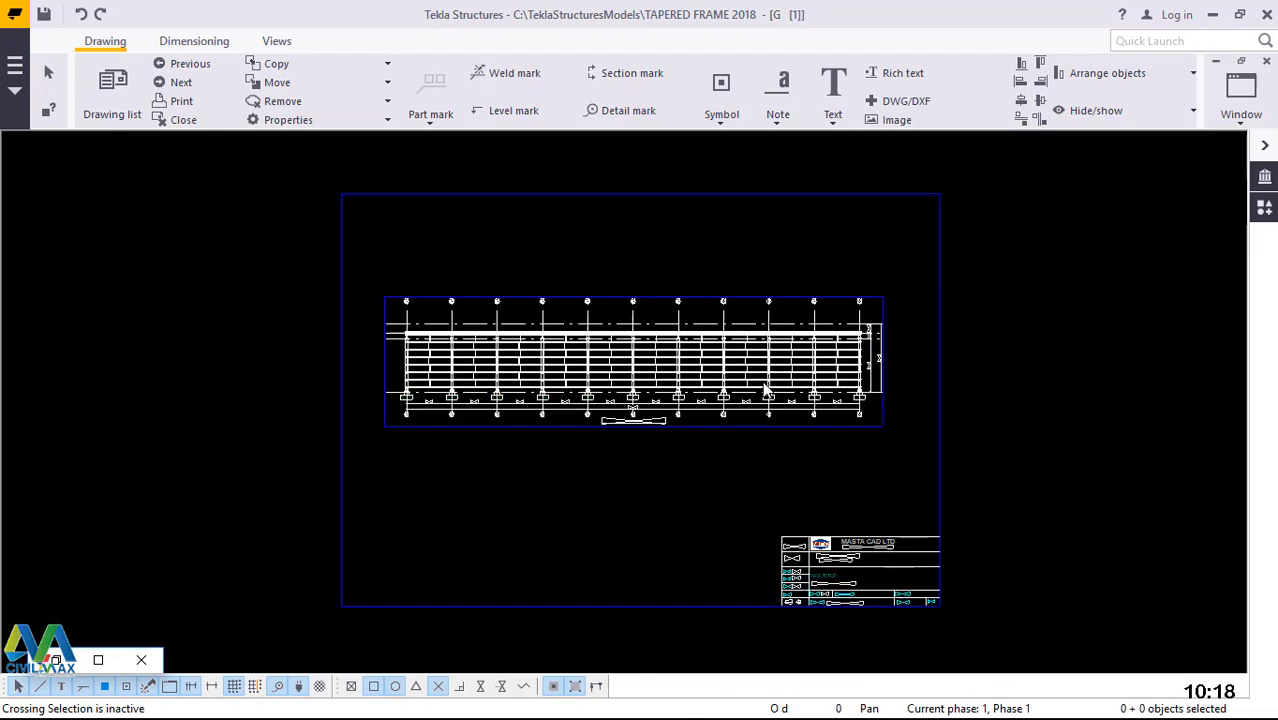
{"action": "scroll", "coordinate": [766, 391], "scroll_direction": "up", "scroll_amount": 1}
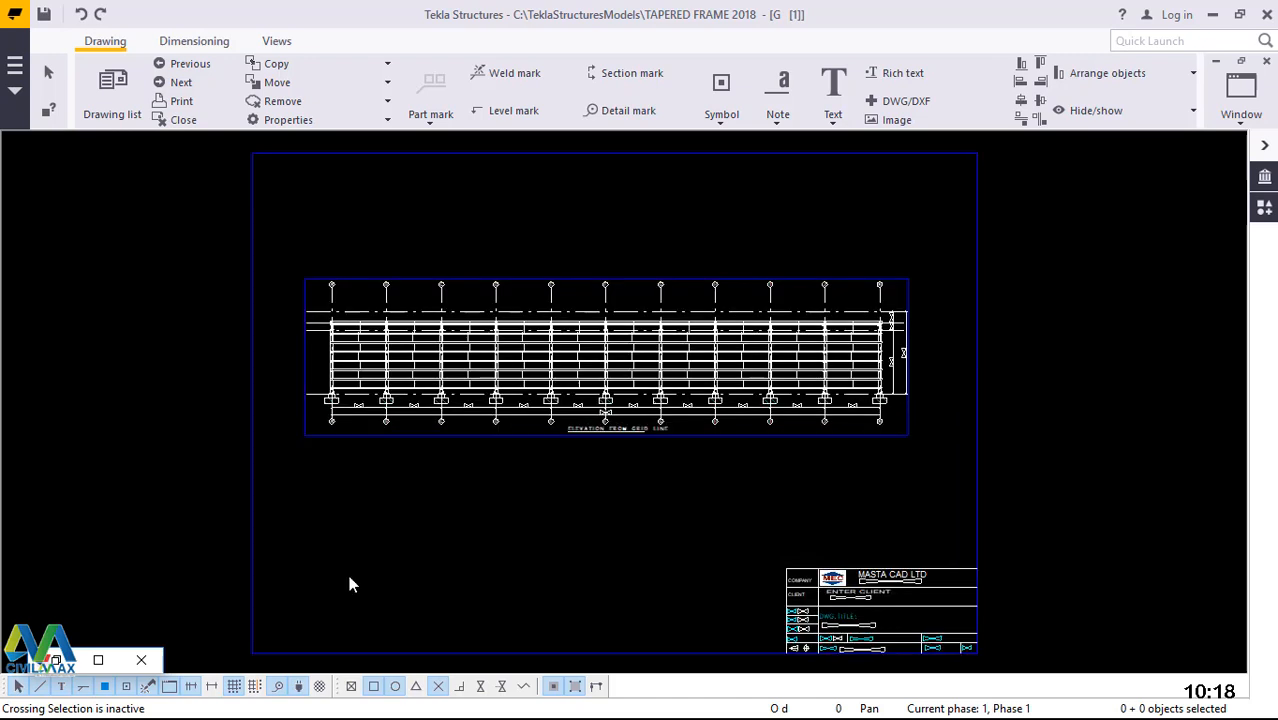
{"action": "left_click", "coordinate": [143, 662]}
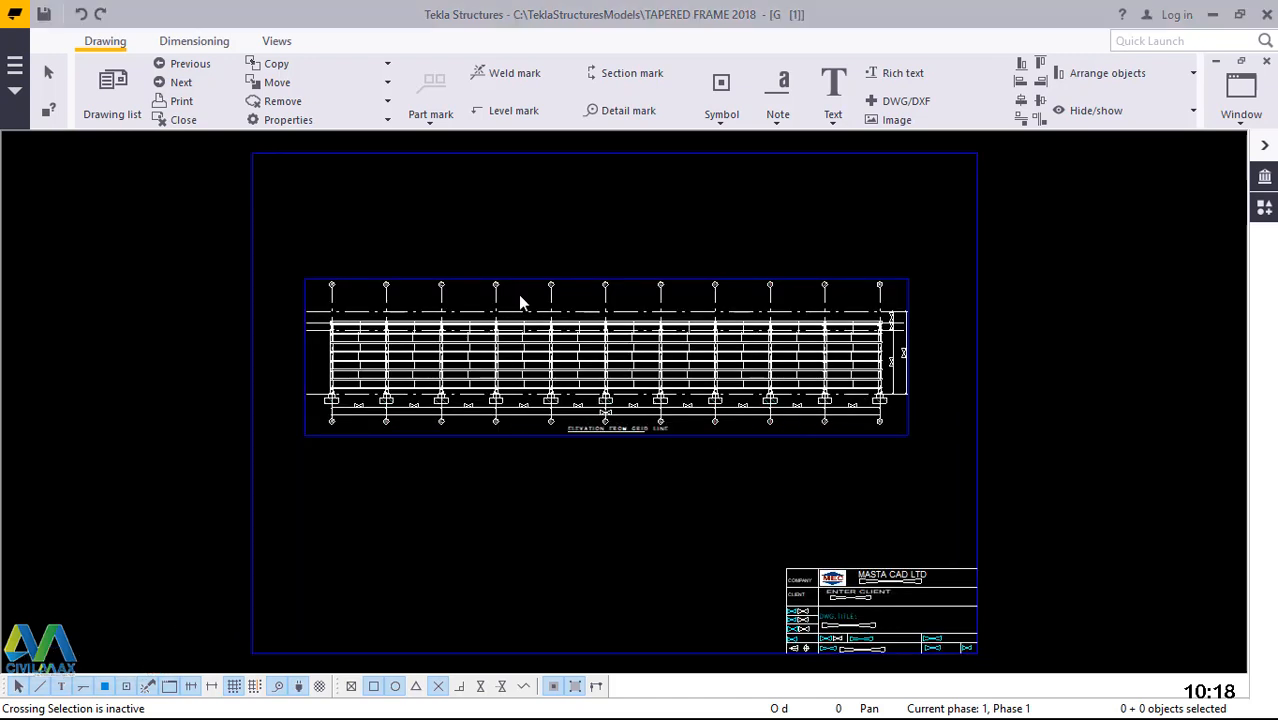
- Start printing the ELEVATION drawing, choose PDF file as the output and load a print preview
{"action": "left_click", "coordinate": [15, 70]}
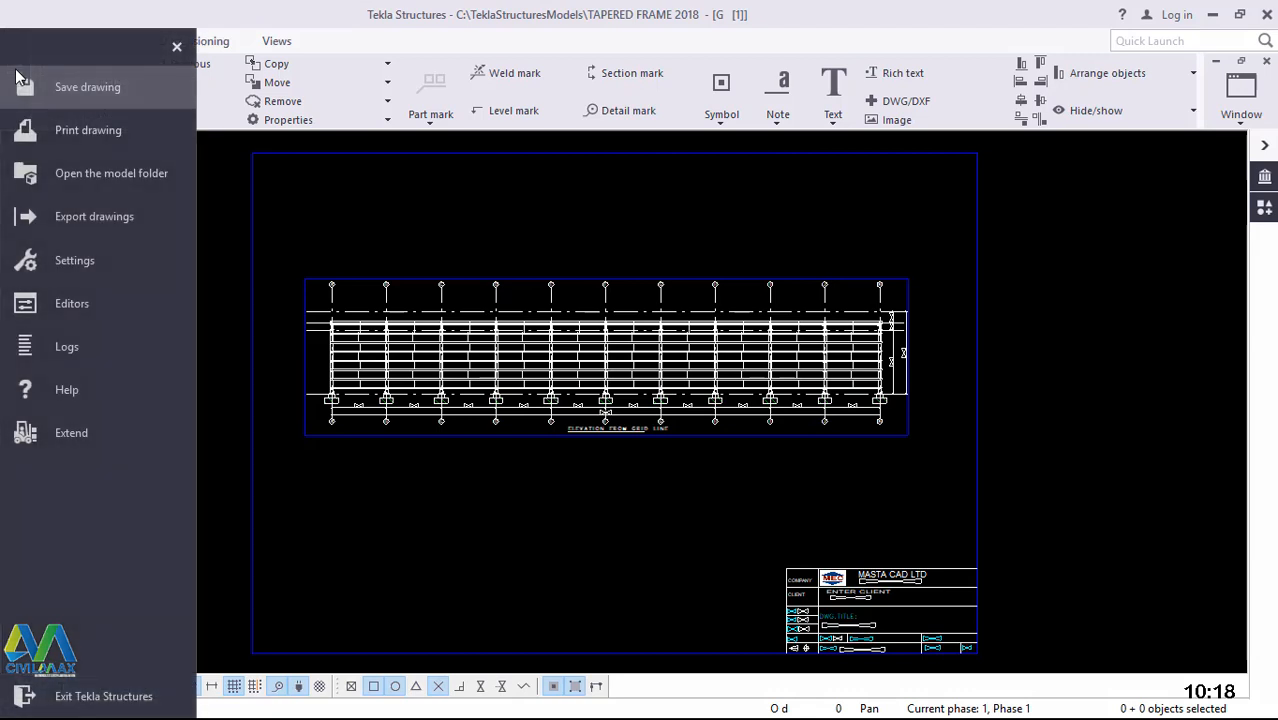
{"action": "left_click", "coordinate": [229, 168]}
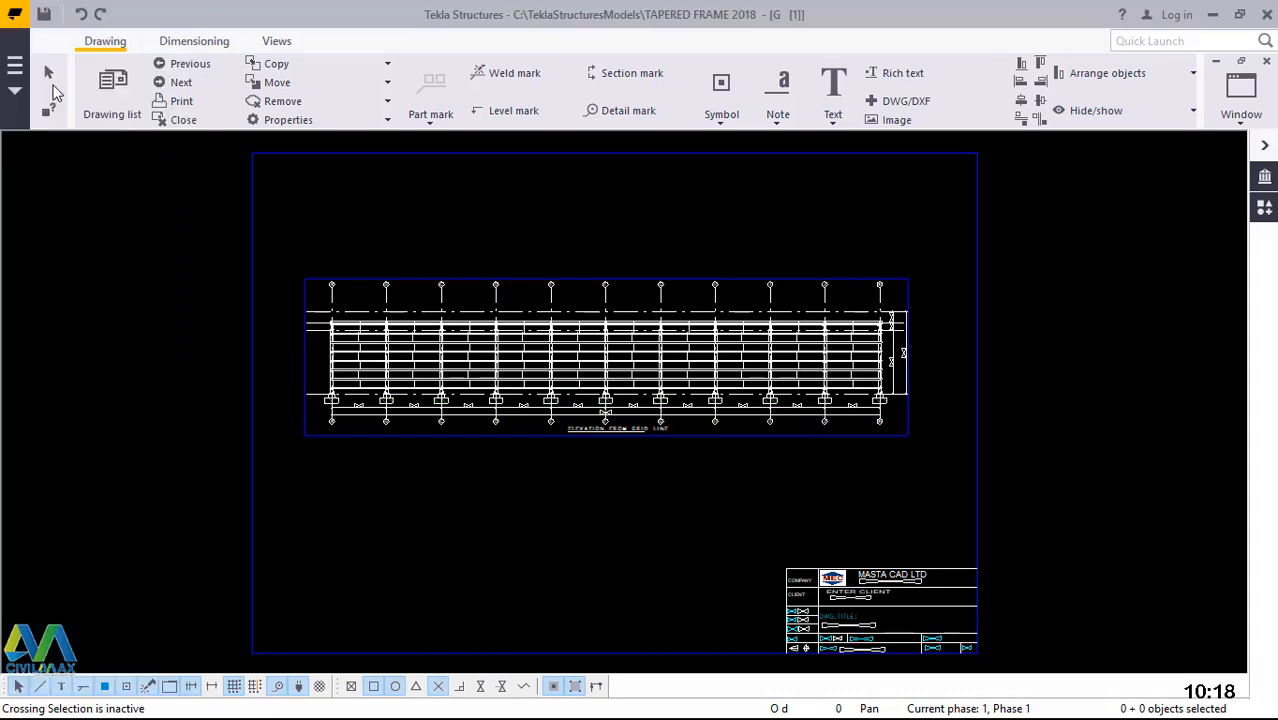
{"action": "left_click", "coordinate": [14, 70]}
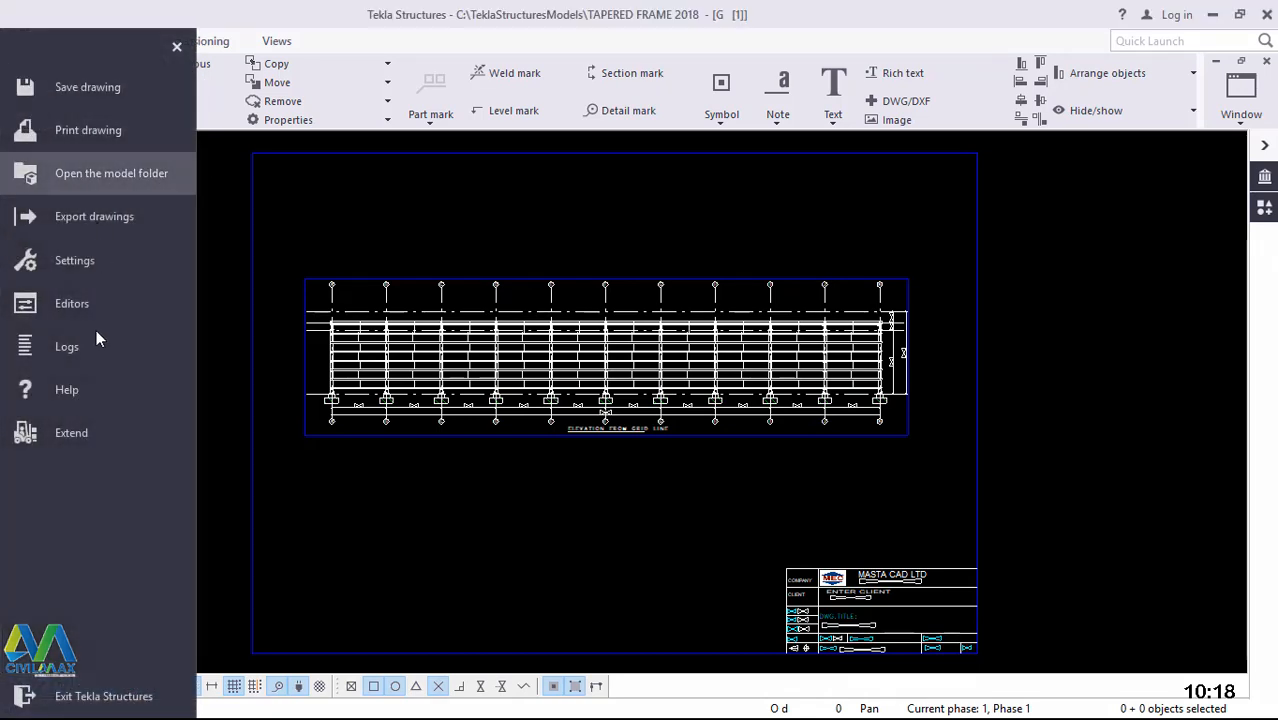
{"action": "left_click", "coordinate": [99, 131]}
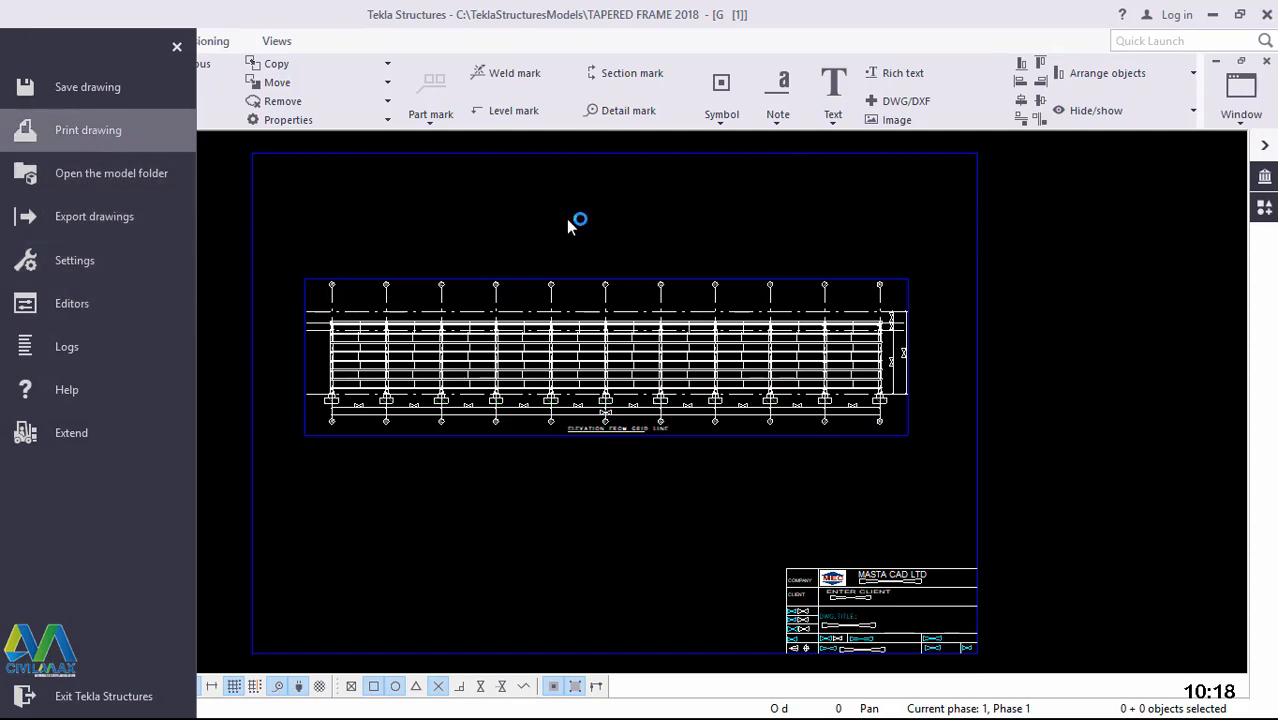
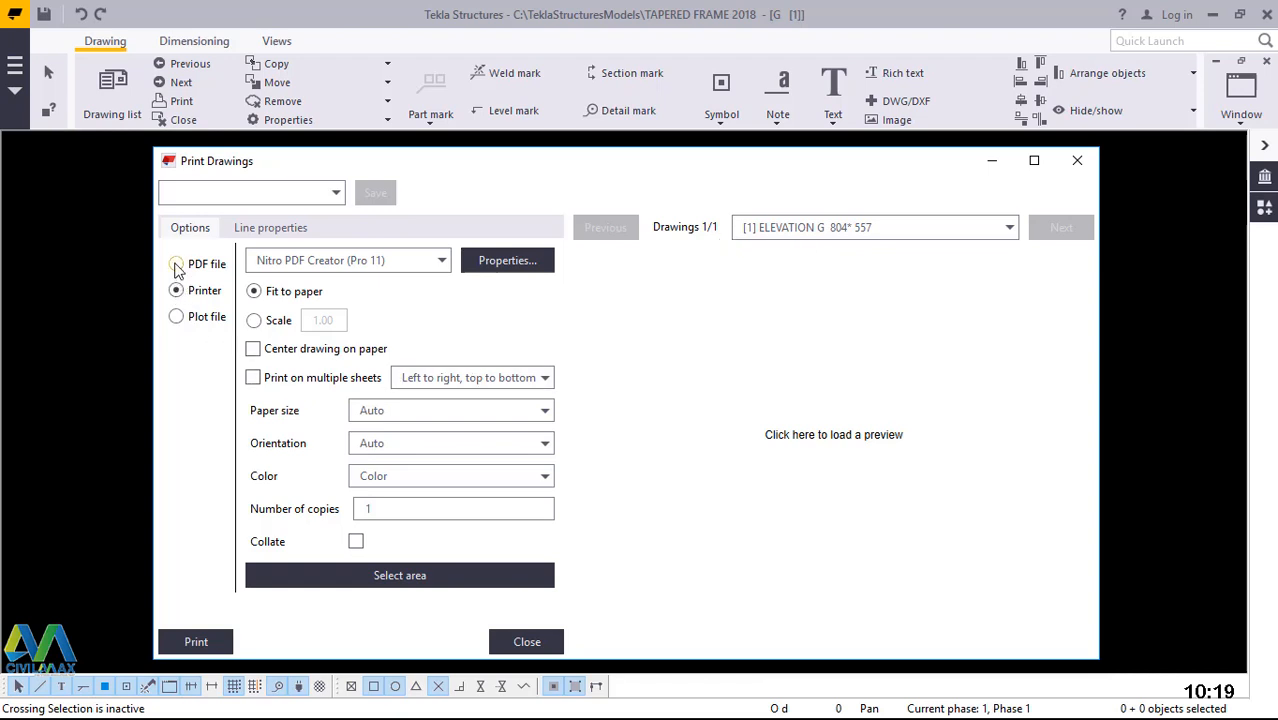
{"action": "left_click", "coordinate": [176, 266]}
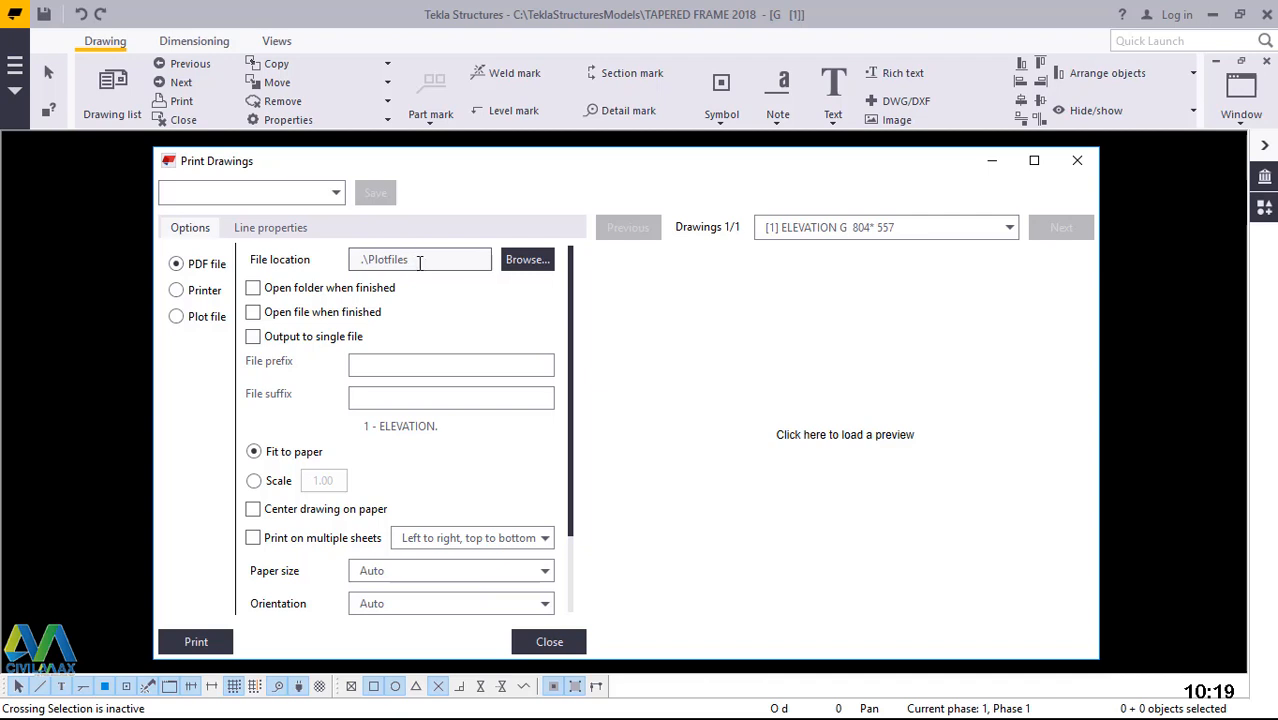
{"action": "left_click", "coordinate": [856, 437]}
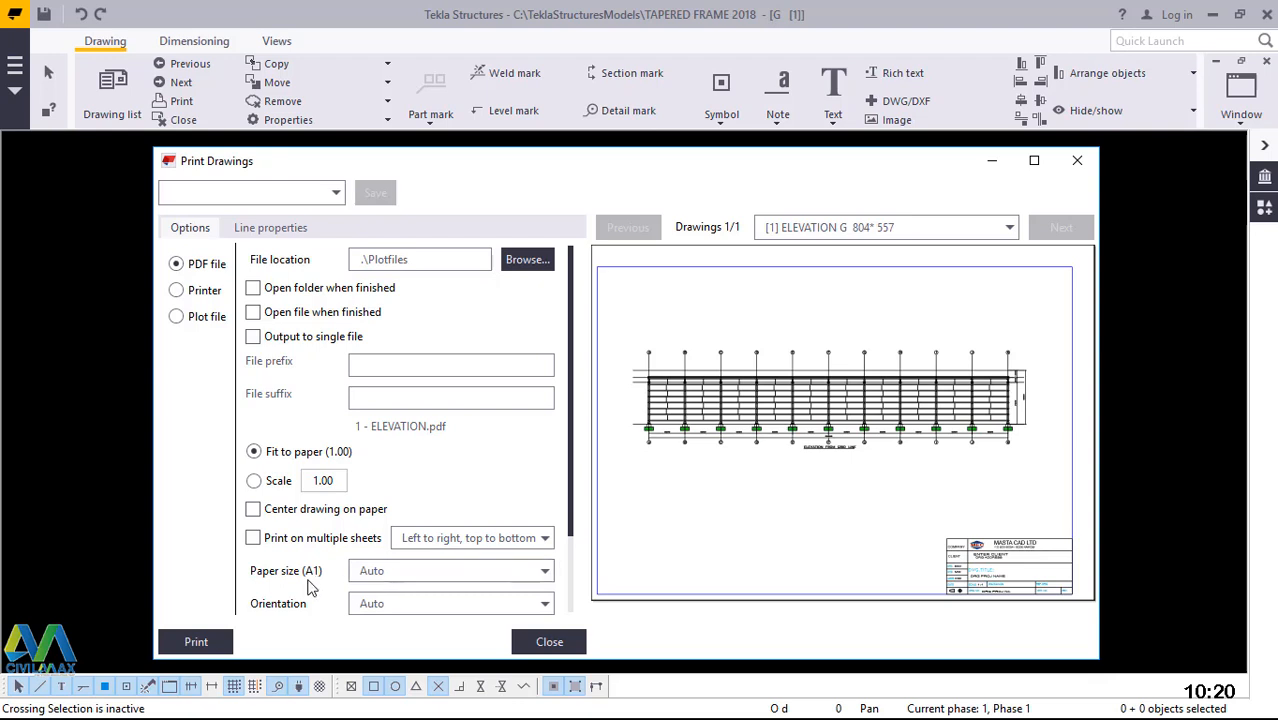
- Set the print's paper size to A0 and orientation to Landscape, and centre the drawing on the paper
{"action": "left_click", "coordinate": [544, 576]}
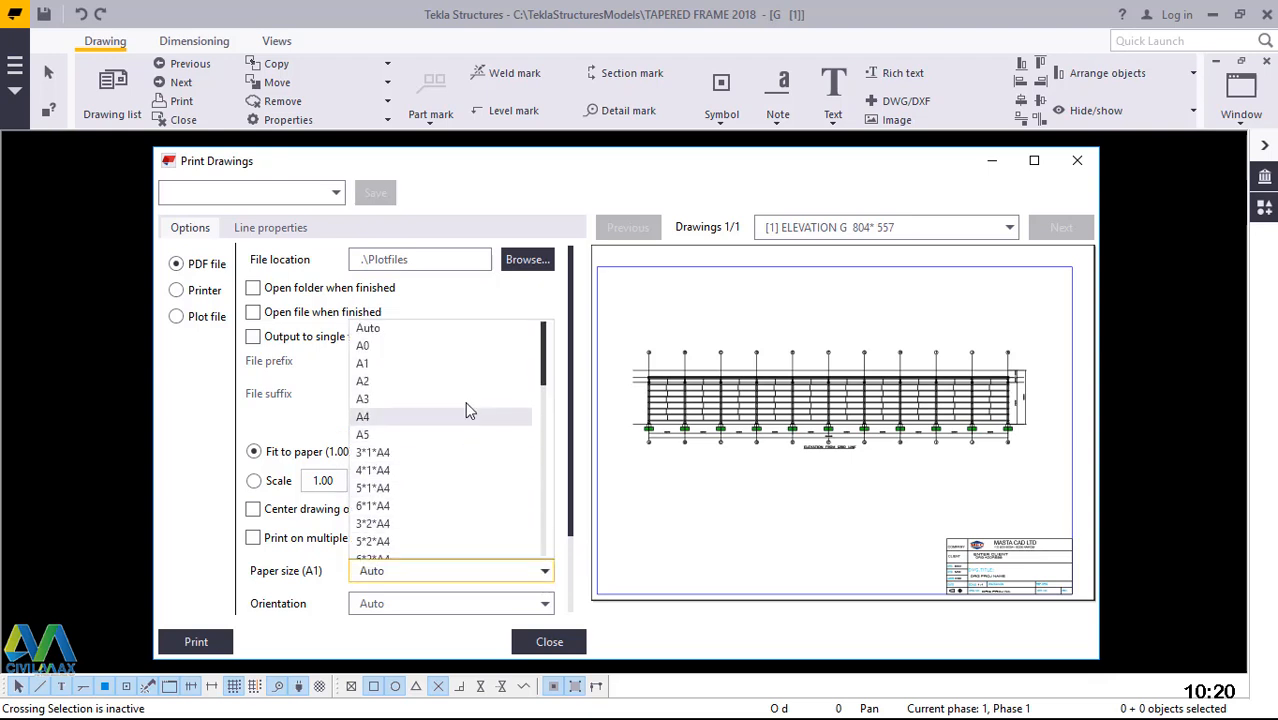
{"action": "left_click", "coordinate": [375, 345]}
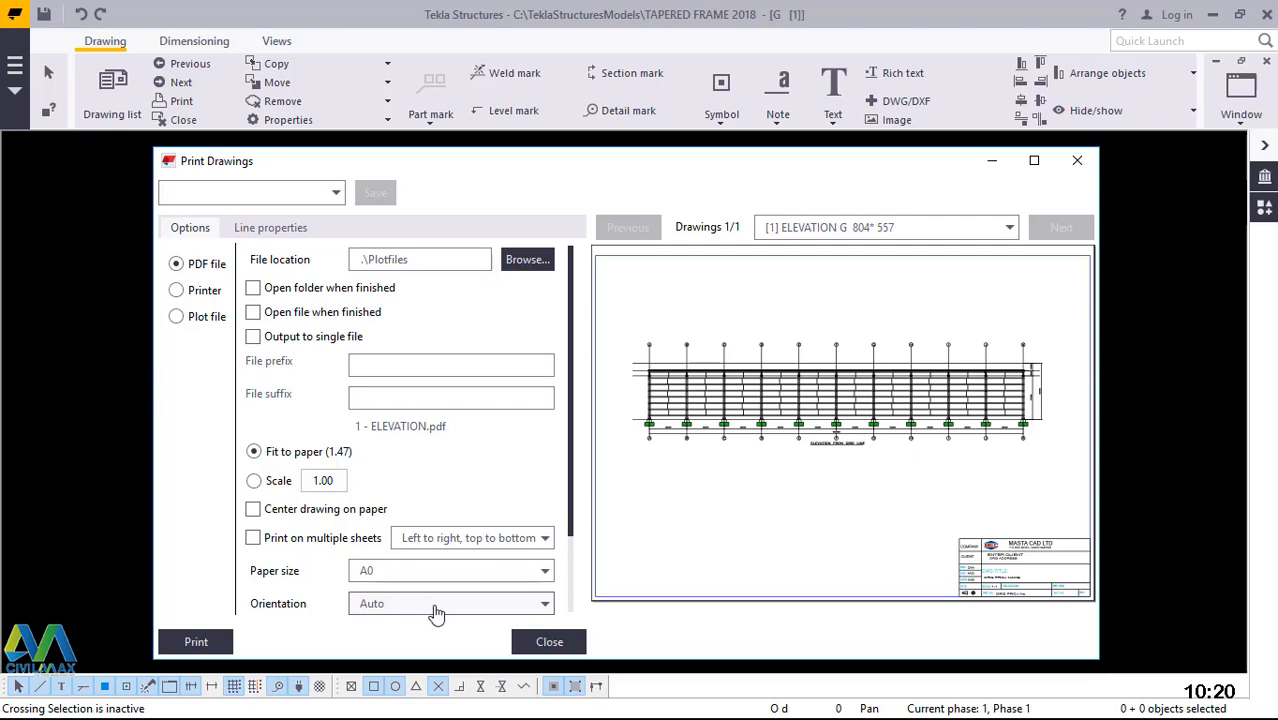
{"action": "left_click", "coordinate": [498, 609]}
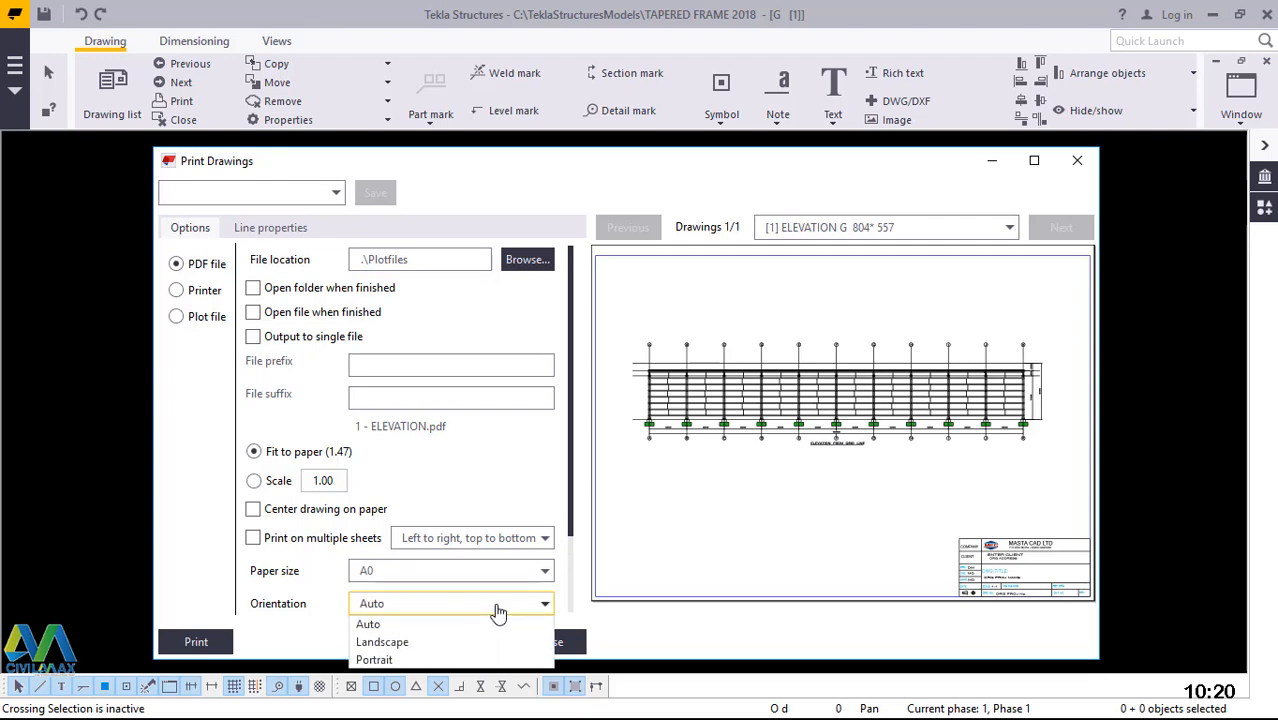
{"action": "left_click", "coordinate": [430, 642]}
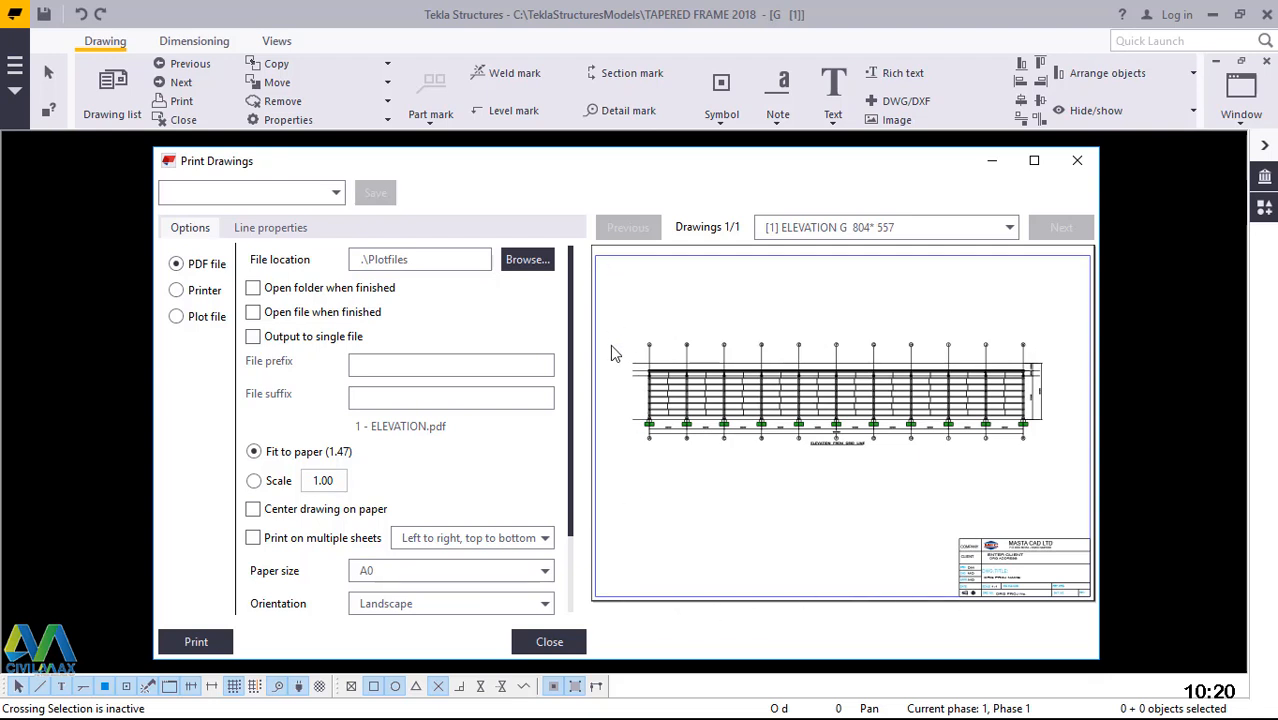
{"action": "left_click", "coordinate": [253, 510]}
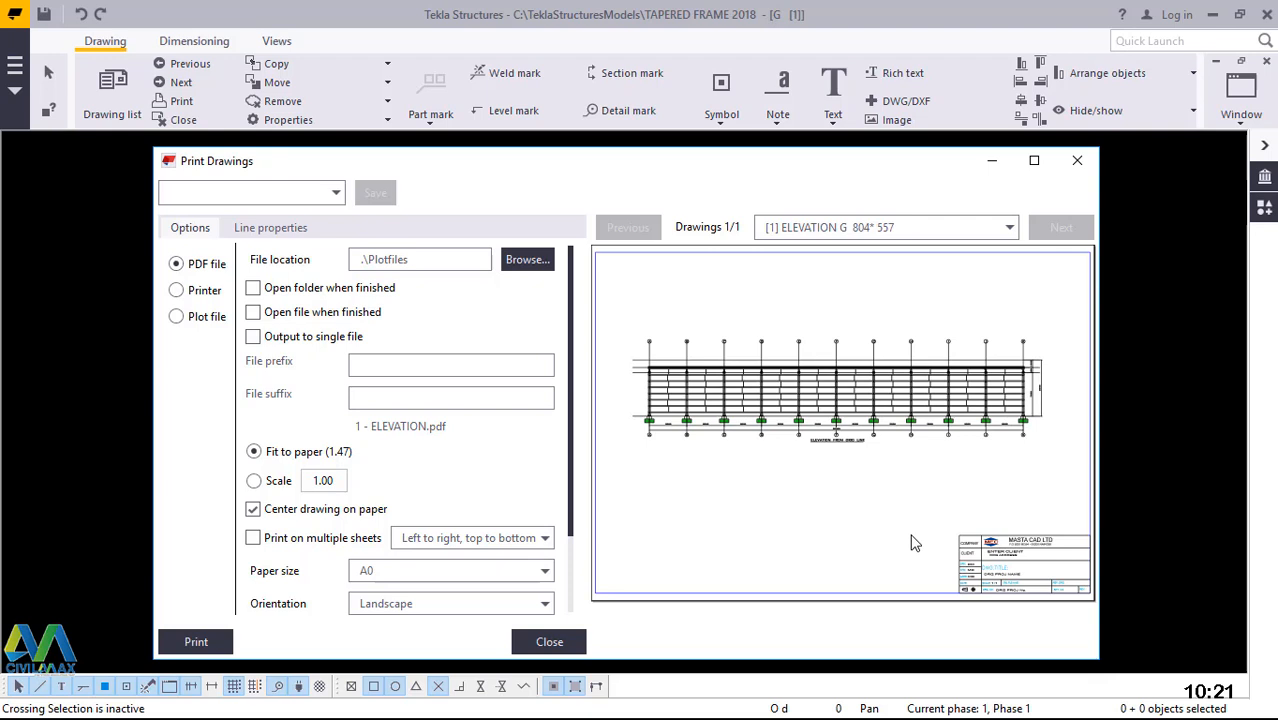
- Print the drawing to PDF with its folder opening when finished, and open 1 - ELEVATION.pdf in the PDF viewer
{"action": "left_click", "coordinate": [253, 289]}
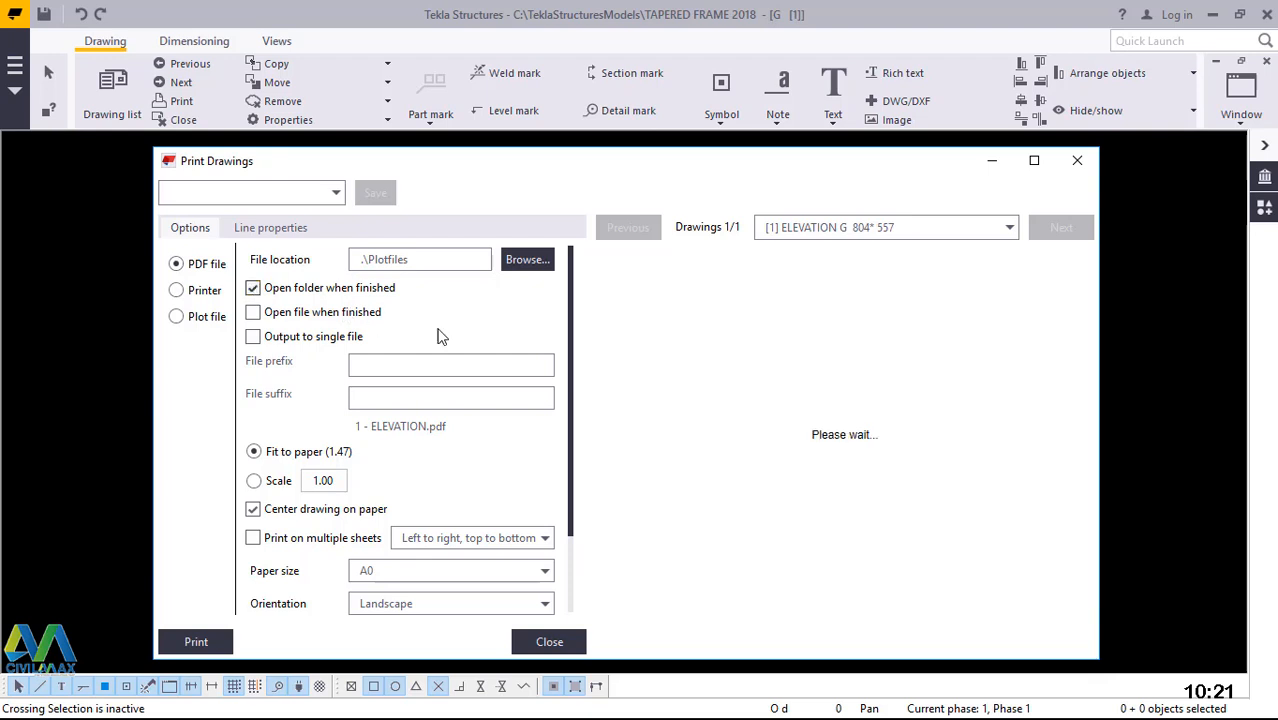
{"action": "left_click", "coordinate": [194, 642]}
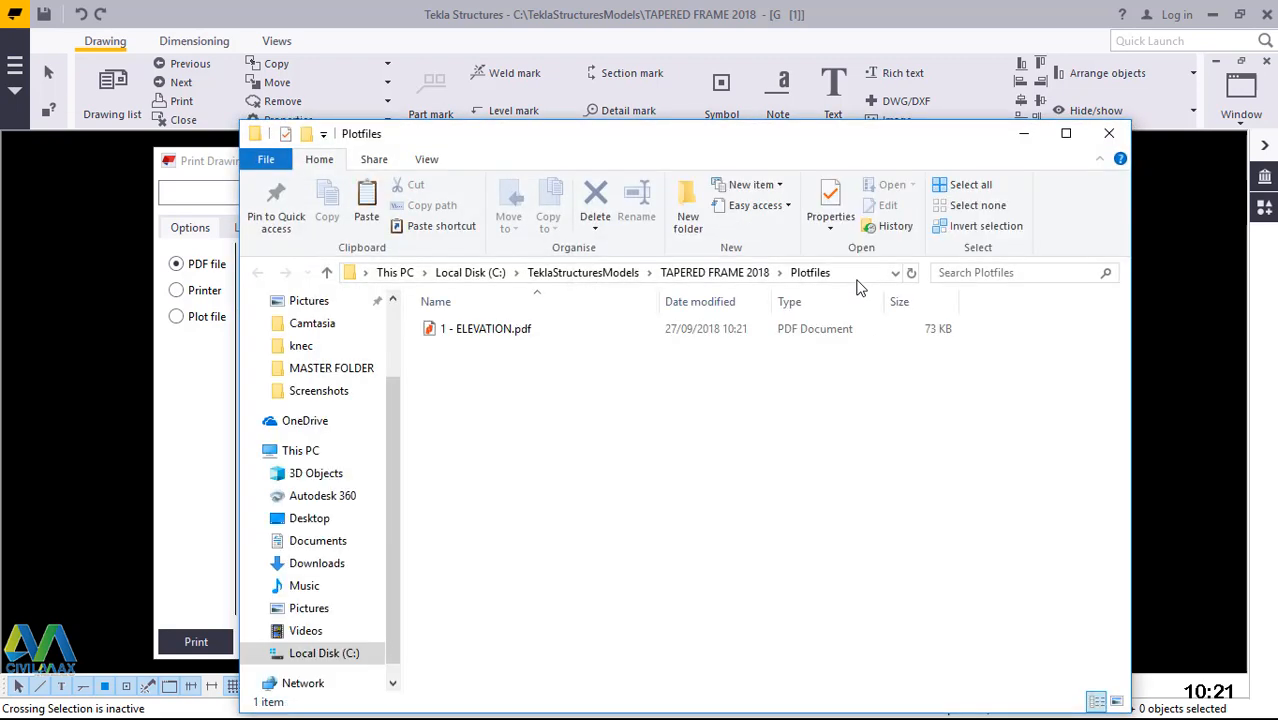
{"action": "double_click", "coordinate": [491, 330]}
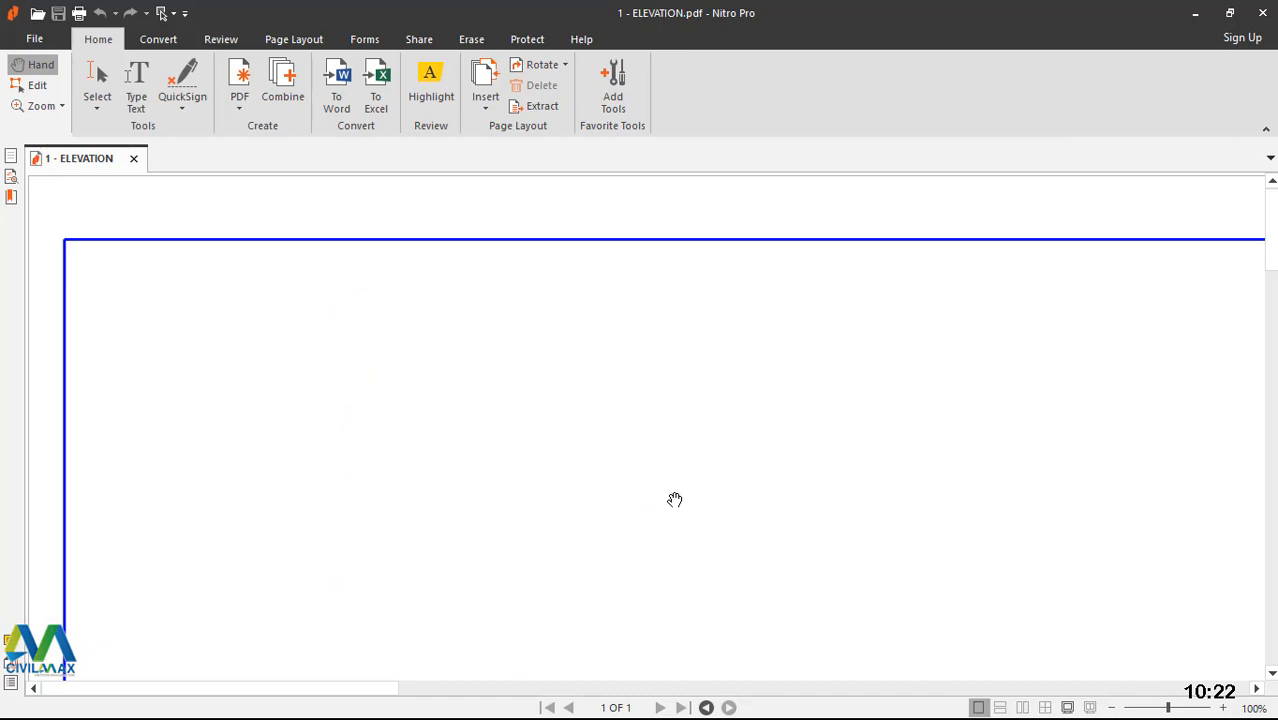
- Fit the whole PDF page in the window, and magnify the elevation around its title and lower grid labels to 75%
{"action": "right_click", "coordinate": [352, 313]}
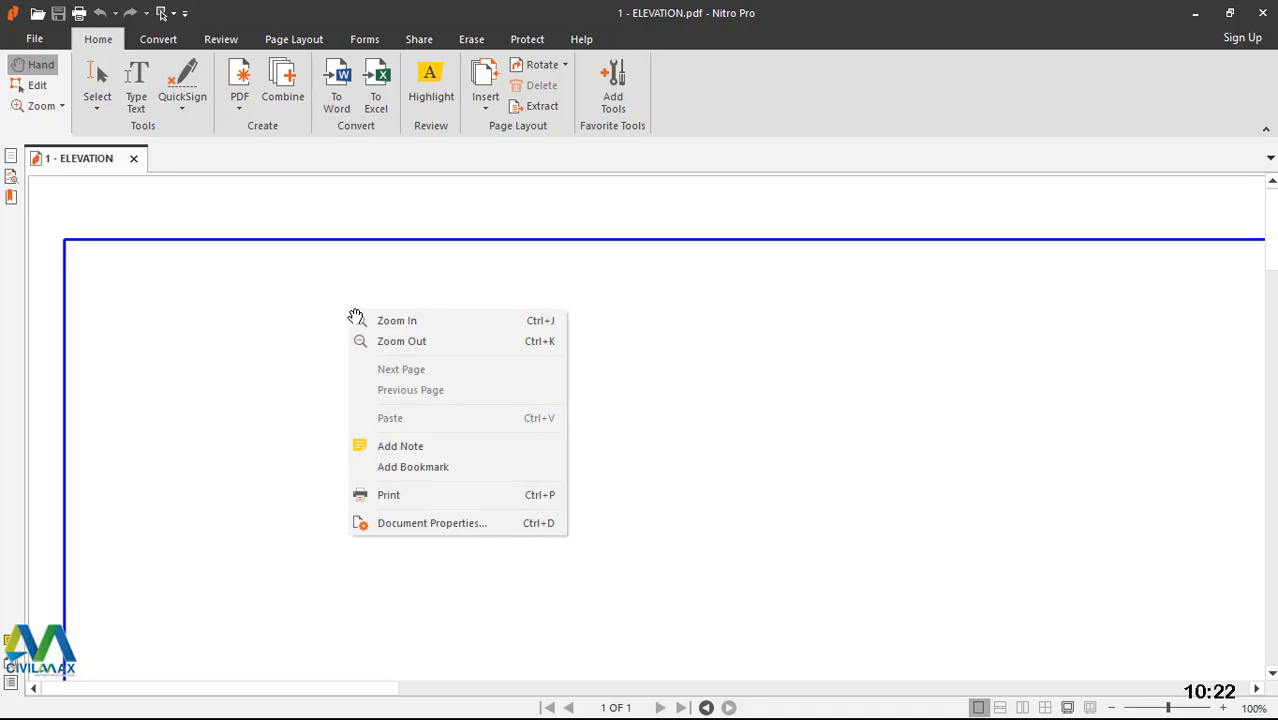
{"action": "left_click", "coordinate": [421, 321]}
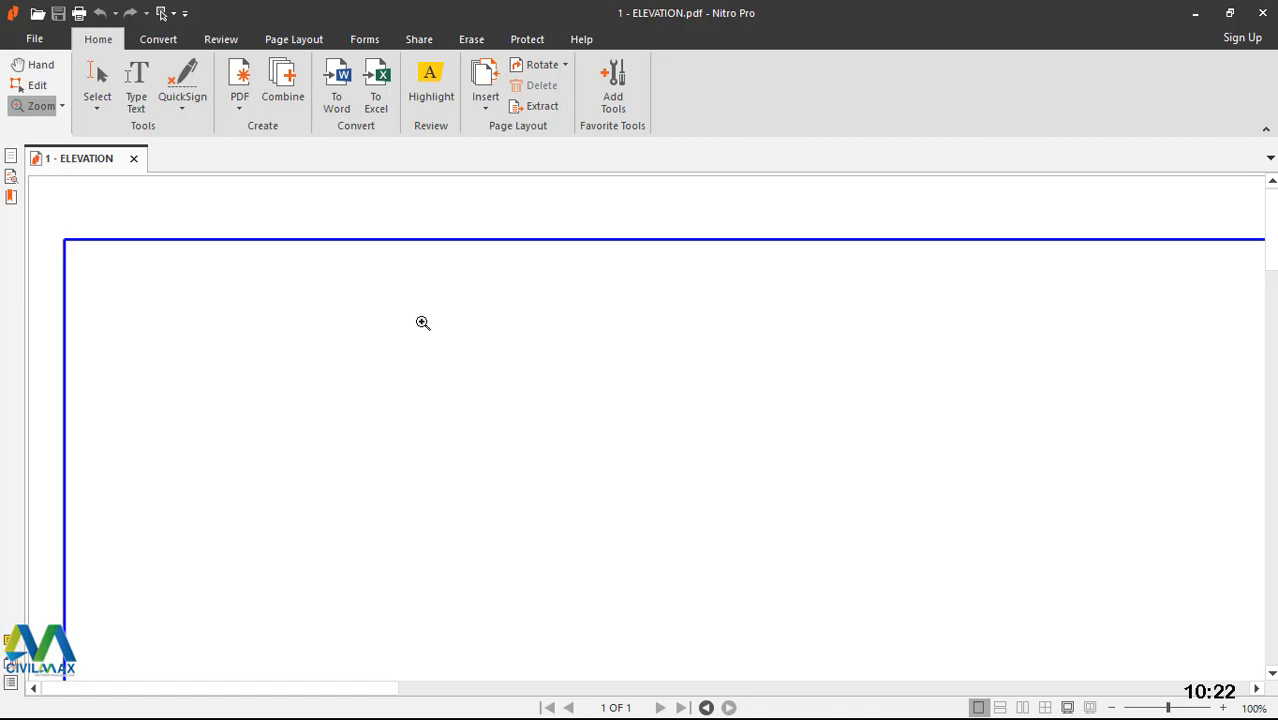
{"action": "right_click", "coordinate": [422, 322]}
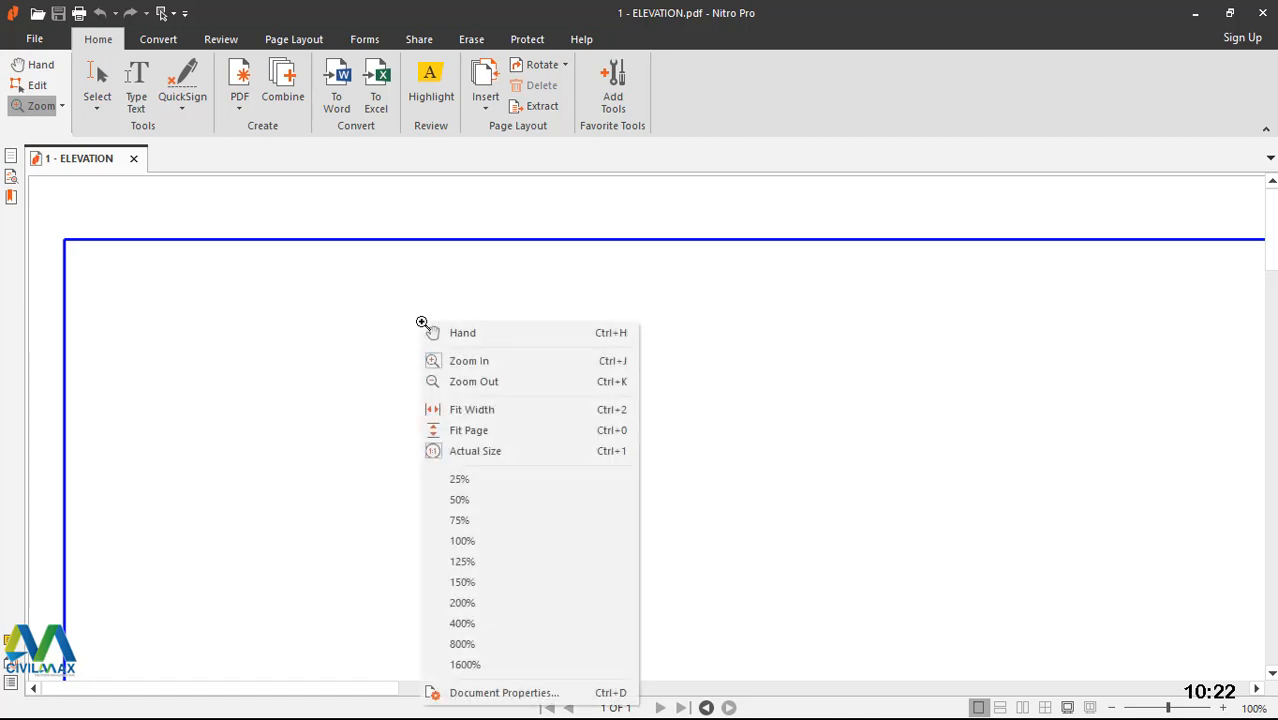
{"action": "left_click", "coordinate": [470, 432]}
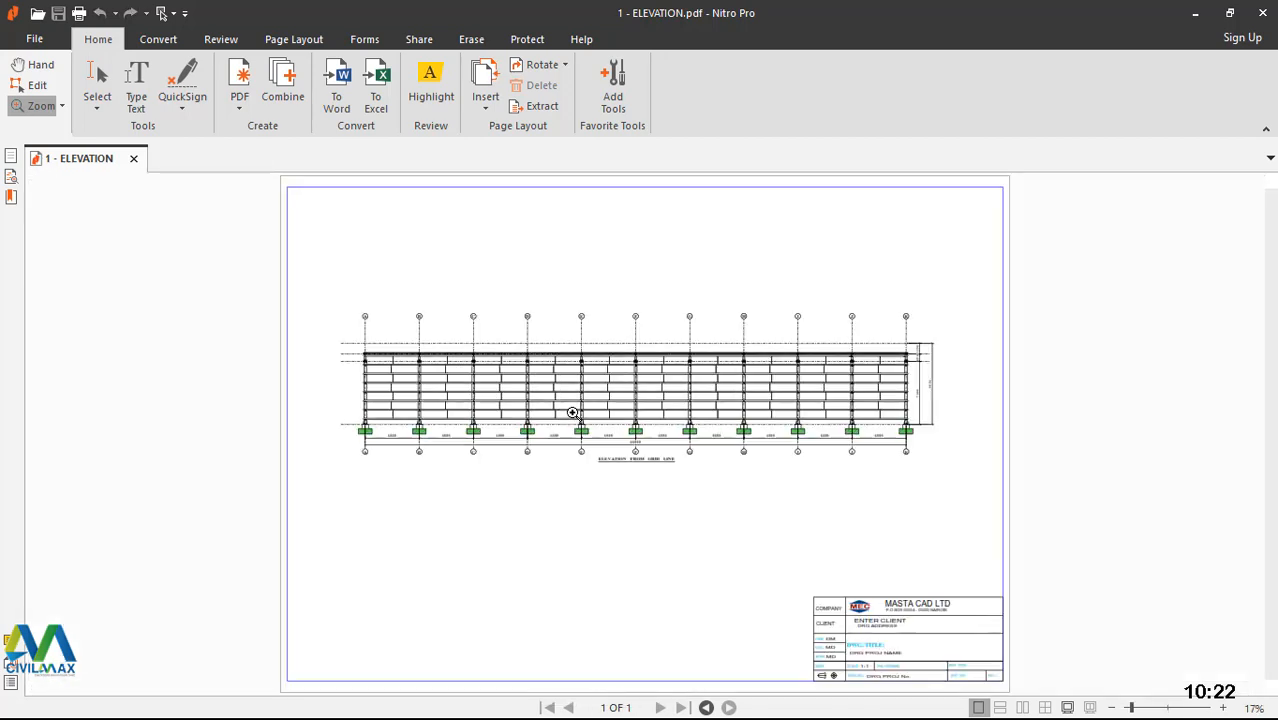
{"action": "left_click", "coordinate": [784, 447]}
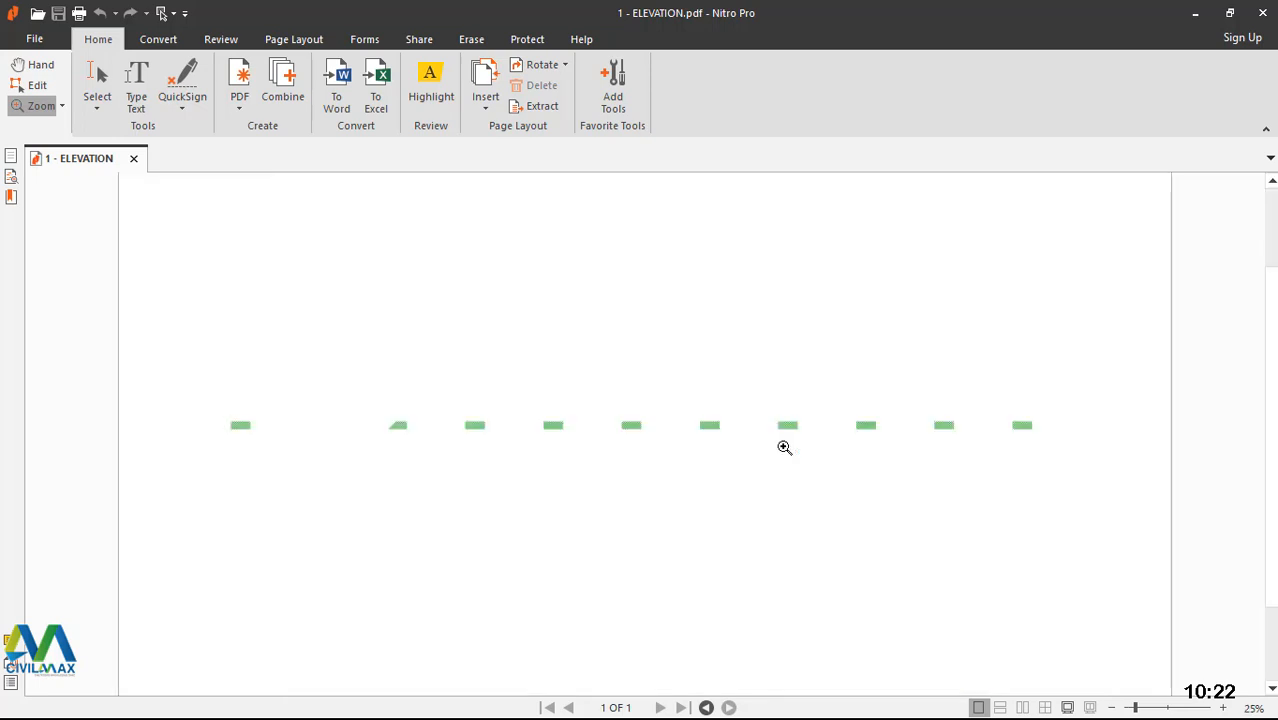
{"action": "left_click", "coordinate": [755, 419]}
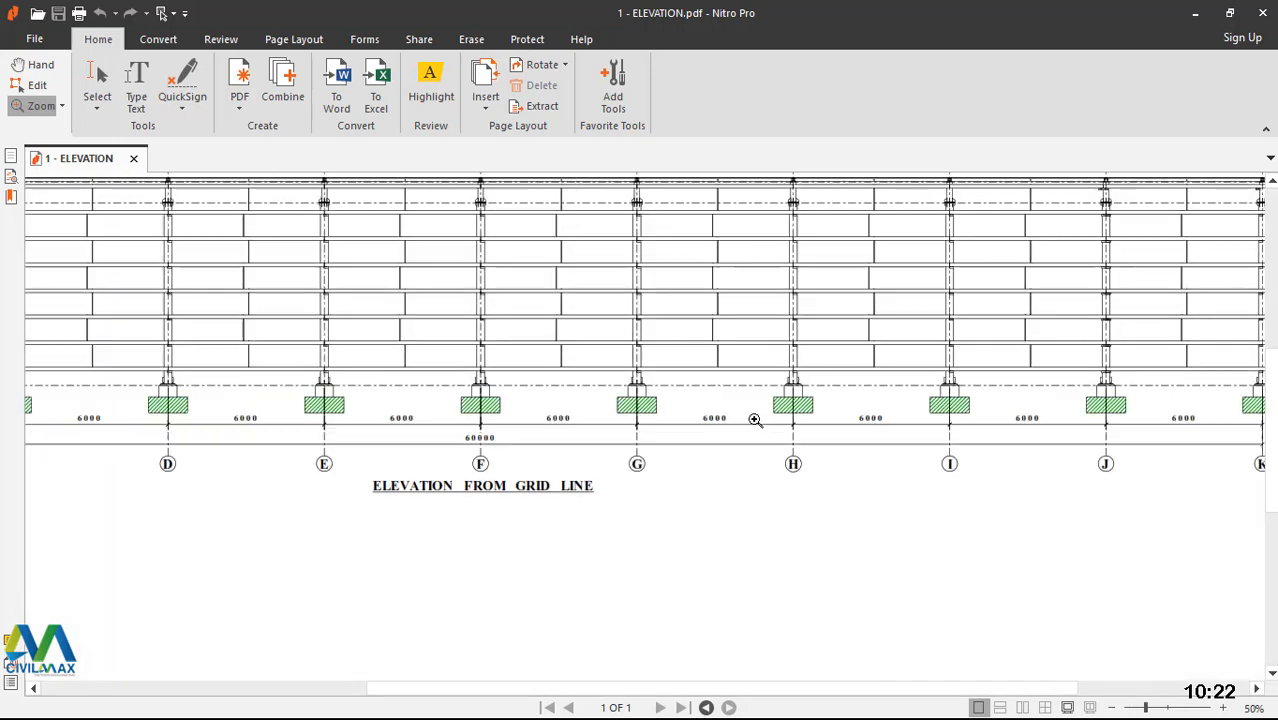
{"action": "left_click", "coordinate": [643, 349]}
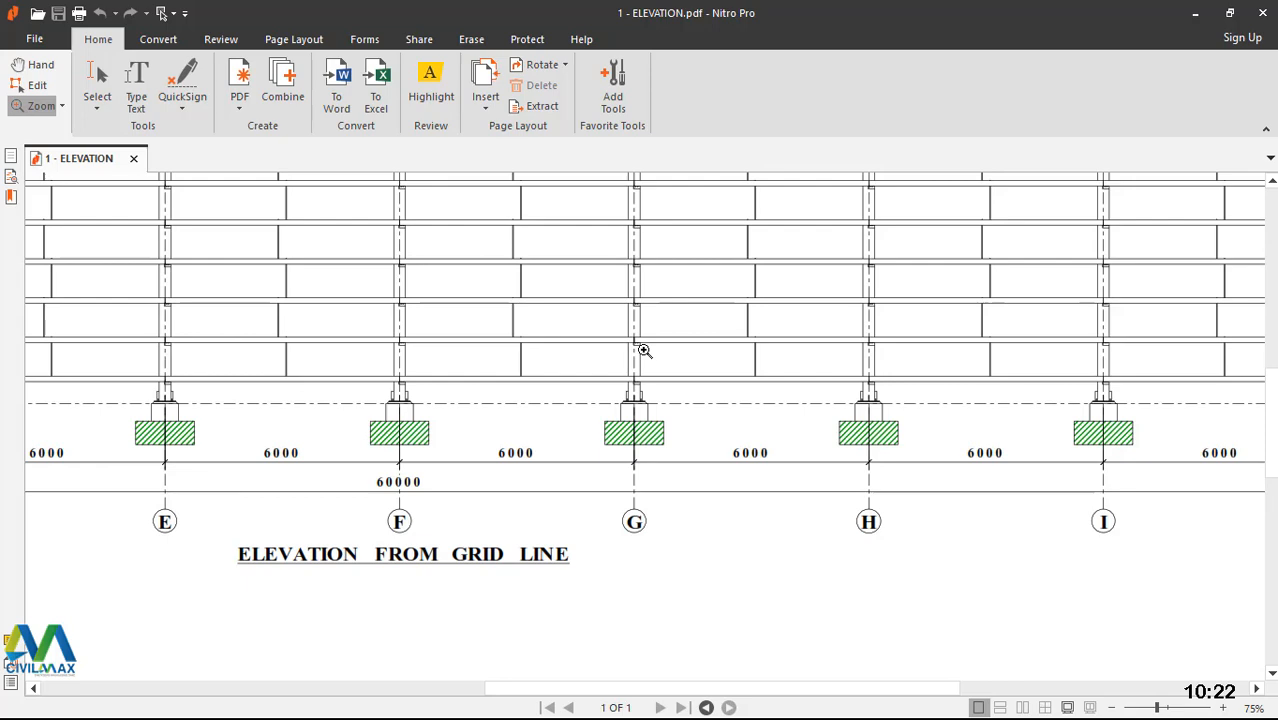
- Examine the printed elevation from its middle bays to grid A, including grid labels, bay dimensions and footings
{"action": "scroll", "coordinate": [643, 350], "scroll_direction": "up", "scroll_amount": 10}
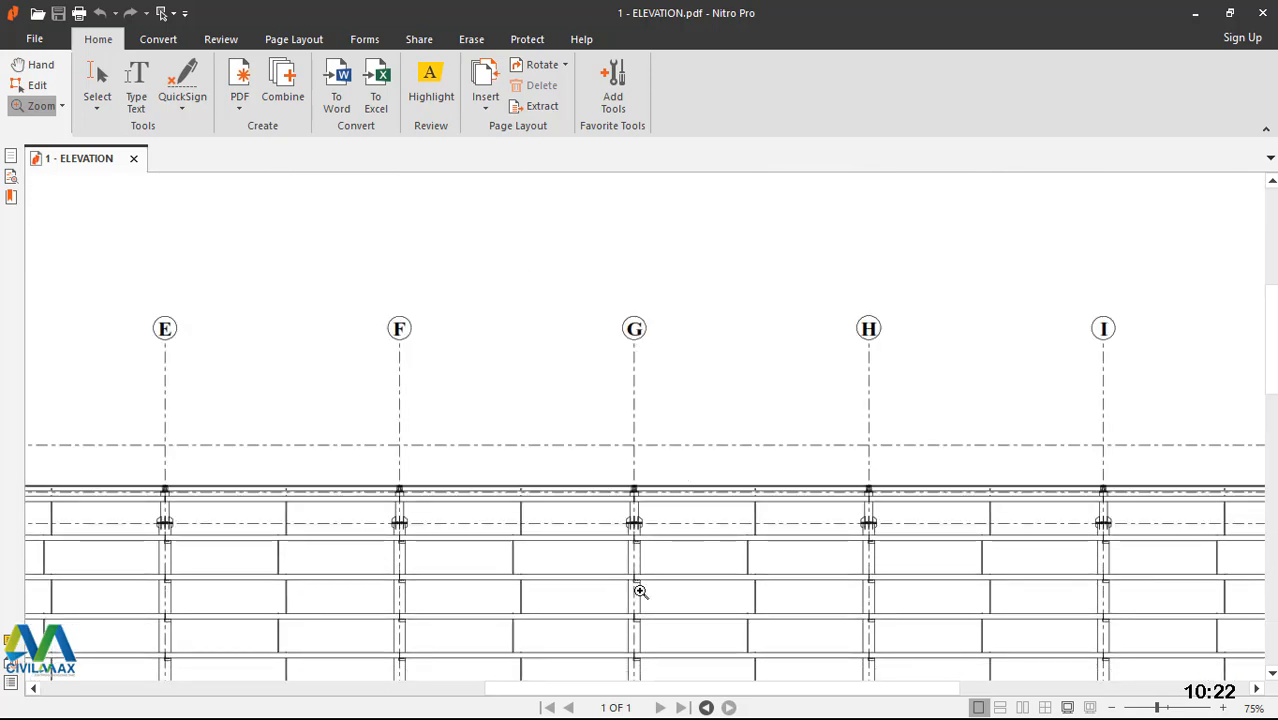
{"action": "left_click_drag", "start_coordinate": [510, 695], "coordinate": [375, 667]}
{"action": "scroll", "coordinate": [752, 378], "scroll_direction": "down", "scroll_amount": 1}
{"action": "scroll", "coordinate": [752, 378], "scroll_direction": "down", "scroll_amount": 5}
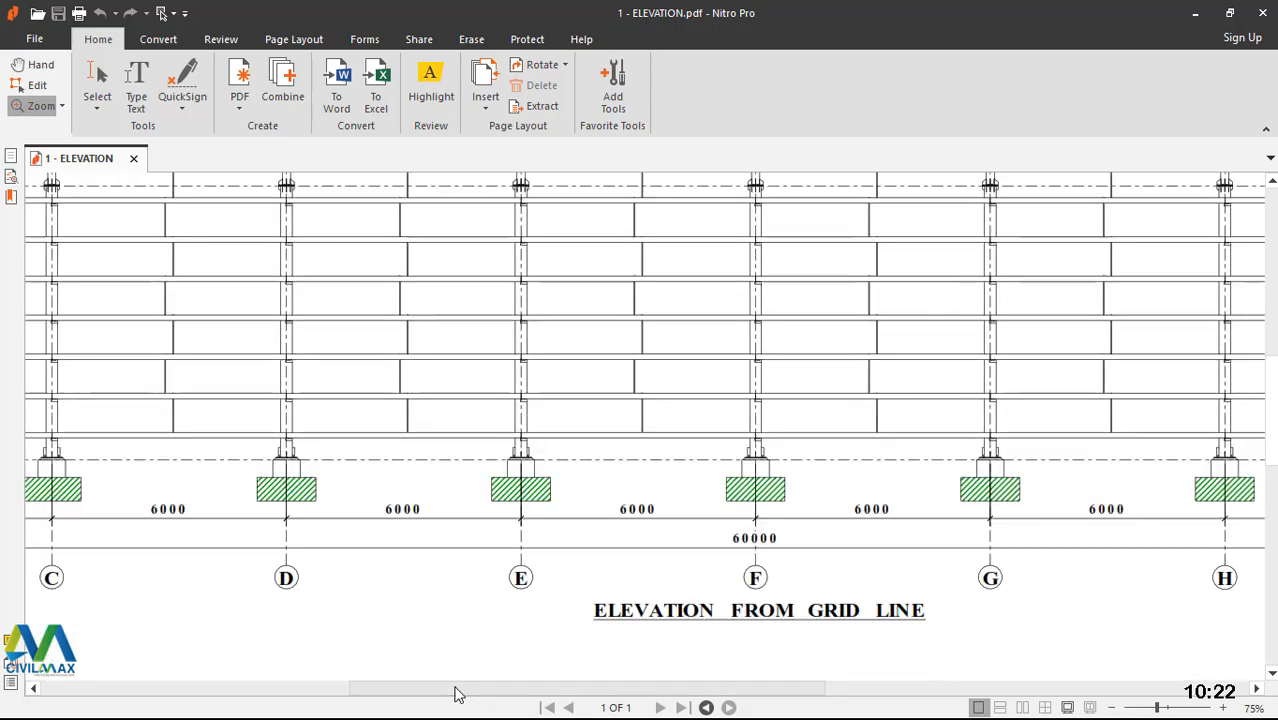
{"action": "left_click_drag", "start_coordinate": [455, 693], "coordinate": [274, 669]}
{"action": "mouse_move", "coordinate": [404, 690]}
{"action": "left_mouse_down"}
{"action": "mouse_move", "coordinate": [365, 700]}
{"action": "mouse_move", "coordinate": [280, 679]}
{"action": "mouse_move", "coordinate": [293, 675]}
{"action": "left_mouse_up"}
{"action": "scroll", "coordinate": [465, 519], "scroll_direction": "up", "scroll_amount": 4}
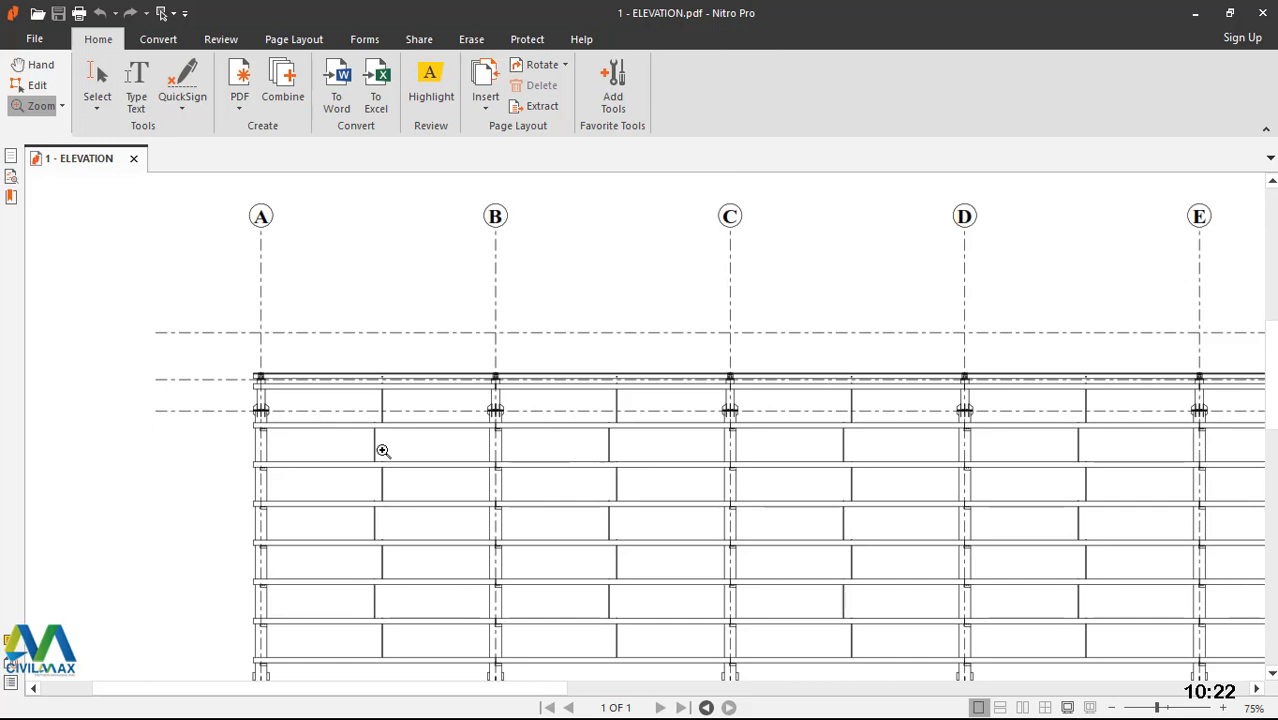
{"action": "scroll", "coordinate": [596, 530], "scroll_direction": "down", "scroll_amount": 5}
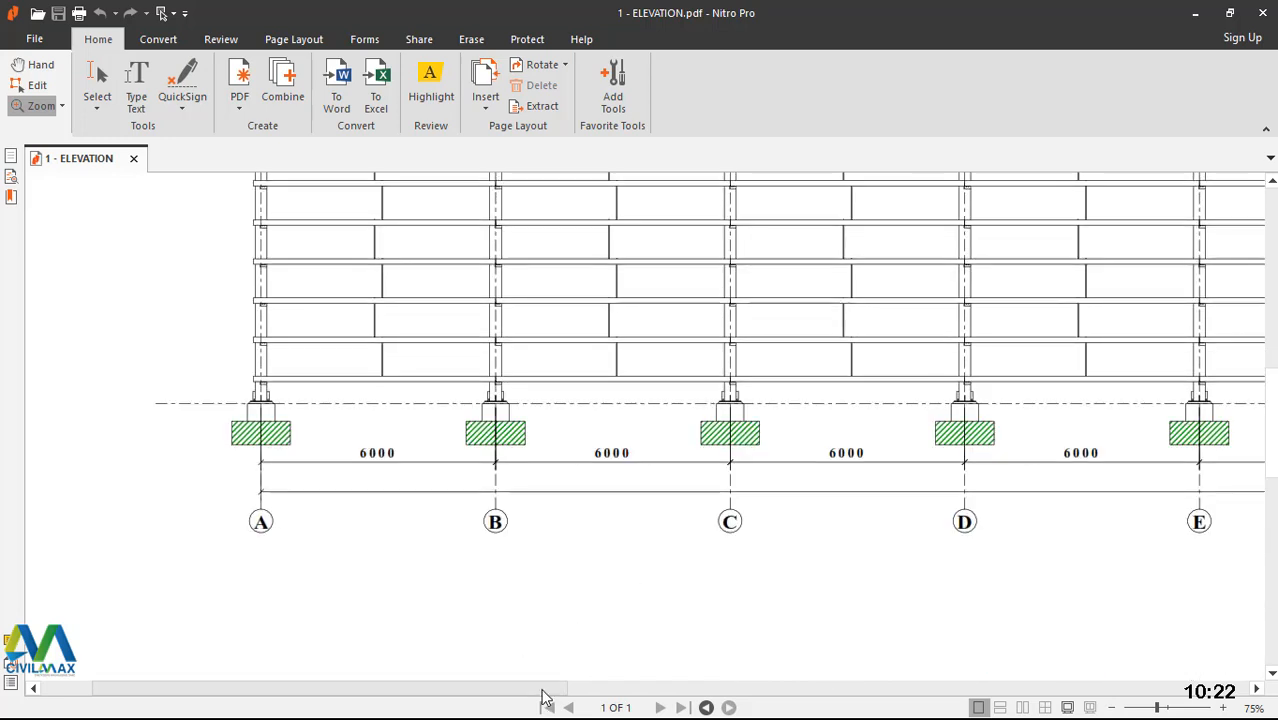
- Examine the printed elevation towards grid K, including the bay dimensions, footings and vertical level dimensions
{"action": "left_click_drag", "start_coordinate": [545, 692], "coordinate": [1080, 697]}
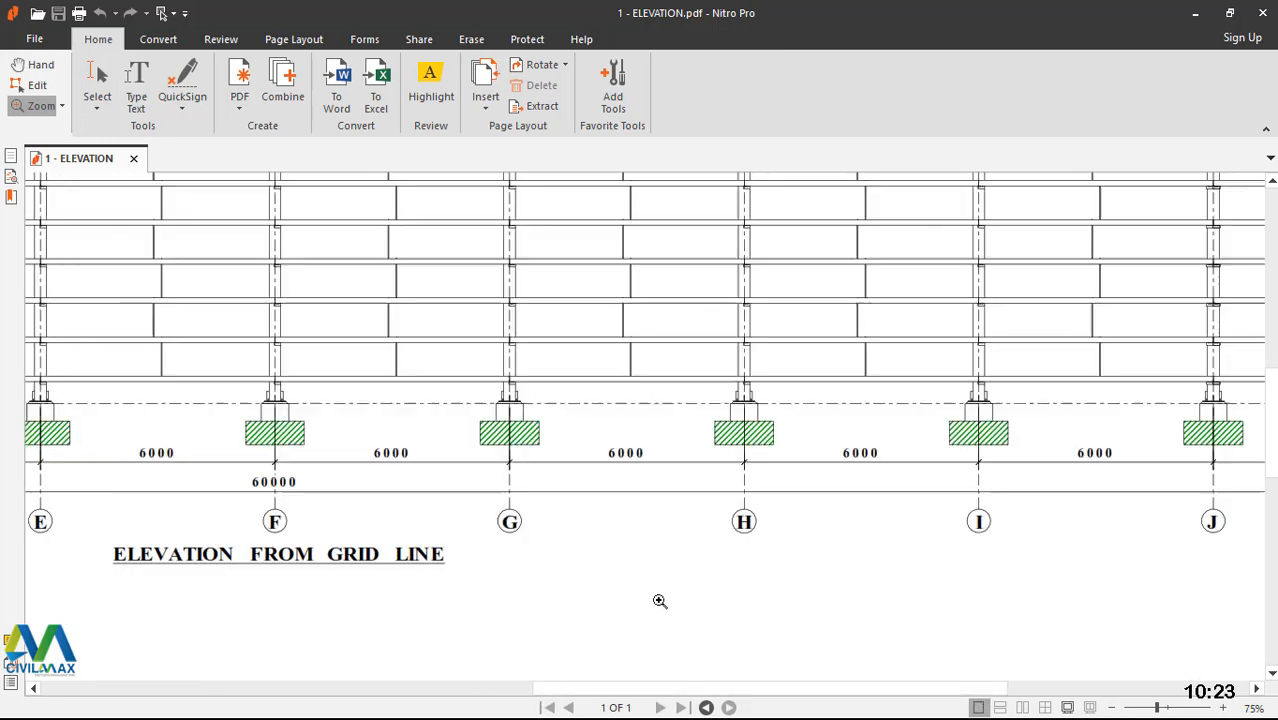
{"action": "scroll", "coordinate": [662, 603], "scroll_direction": "down", "scroll_amount": 2}
{"action": "left_click_drag", "start_coordinate": [736, 687], "coordinate": [1010, 676]}
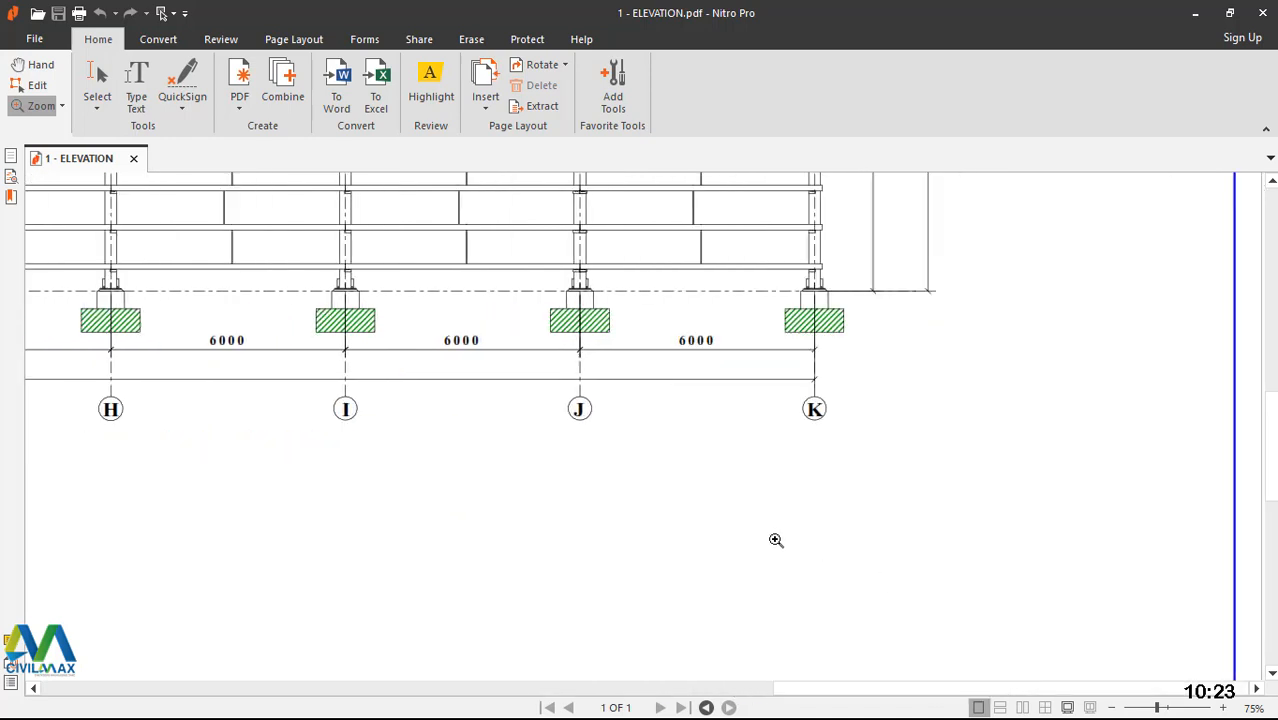
{"action": "scroll", "coordinate": [914, 524], "scroll_direction": "up", "scroll_amount": 6}
{"action": "scroll", "coordinate": [914, 524], "scroll_direction": "up", "scroll_amount": 1}
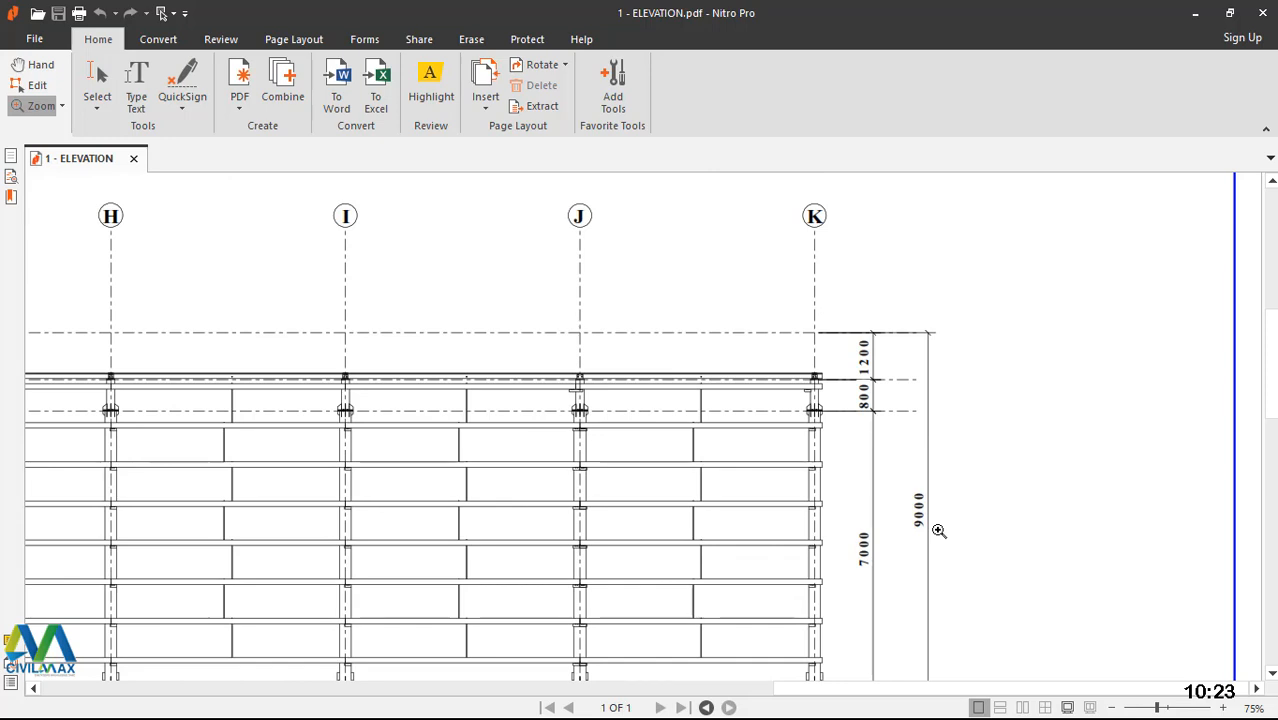
{"action": "scroll", "coordinate": [808, 495], "scroll_direction": "down", "scroll_amount": 2}
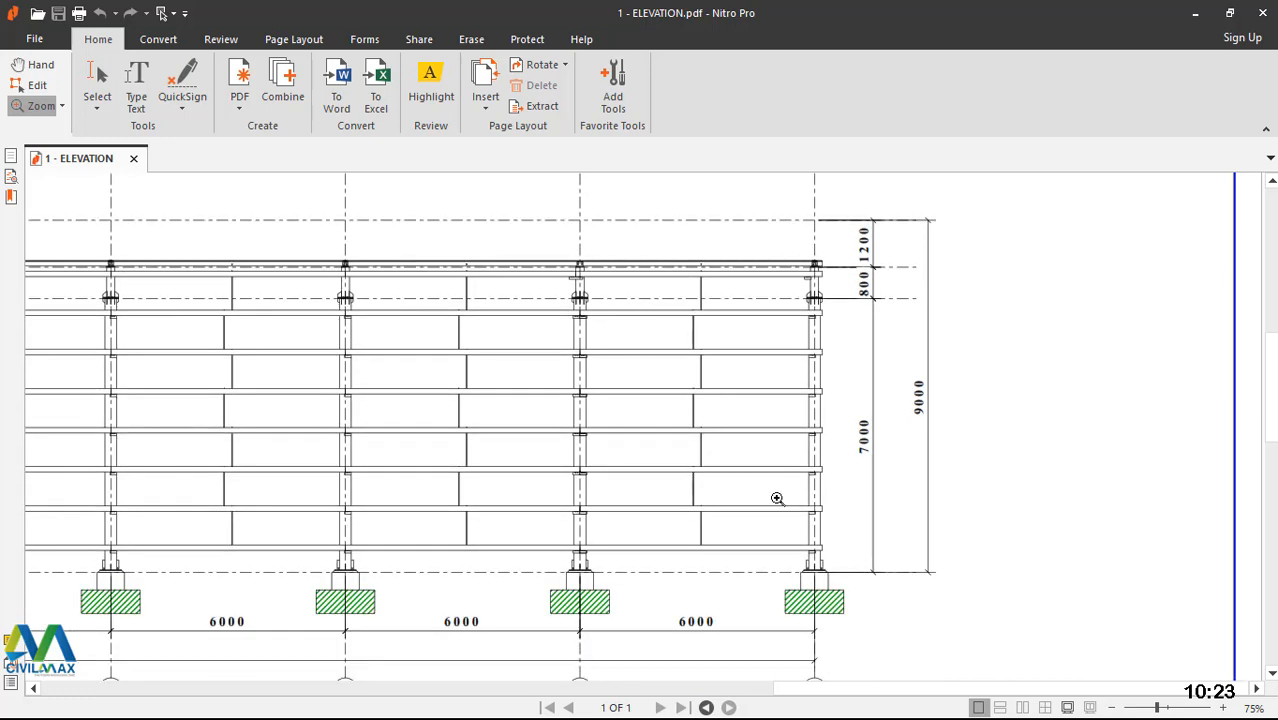
{"action": "scroll", "coordinate": [777, 498], "scroll_direction": "down", "scroll_amount": 5}
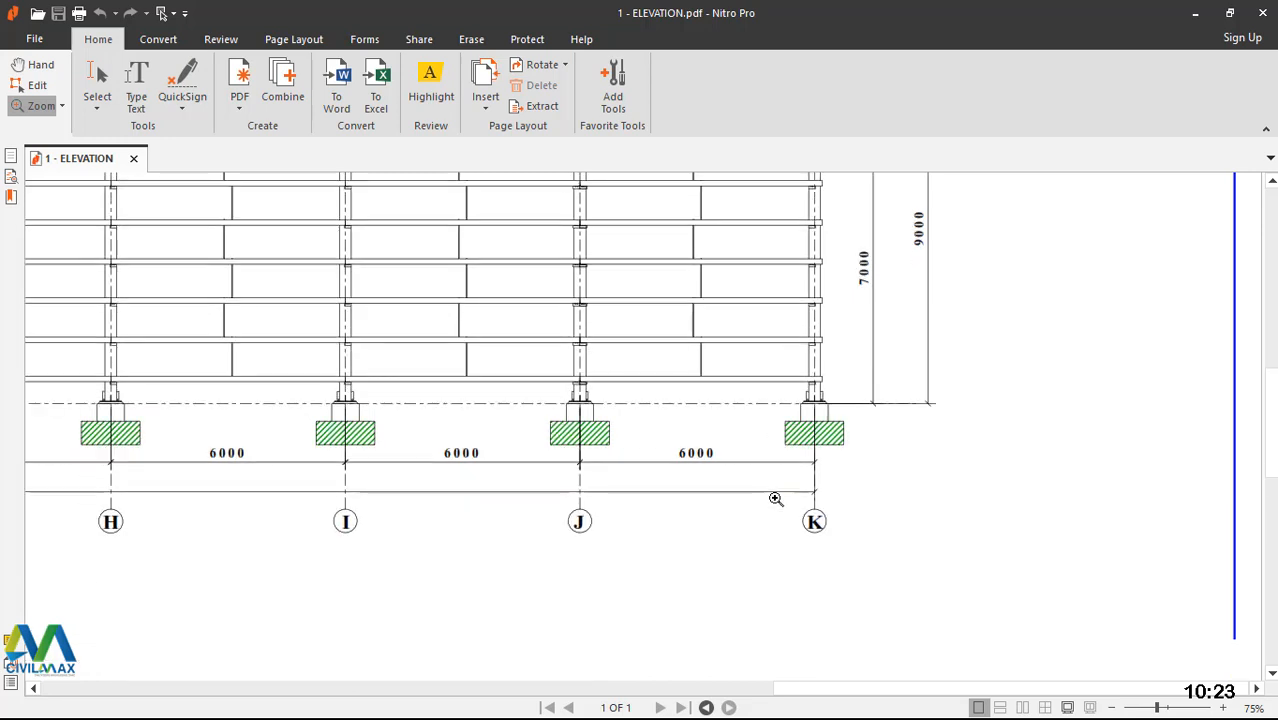
- Examine the printed title block, the level dimensions beside grid K, and the upper grid labels of the elevation's middle bays
{"action": "scroll", "coordinate": [776, 498], "scroll_direction": "down", "scroll_amount": 7}
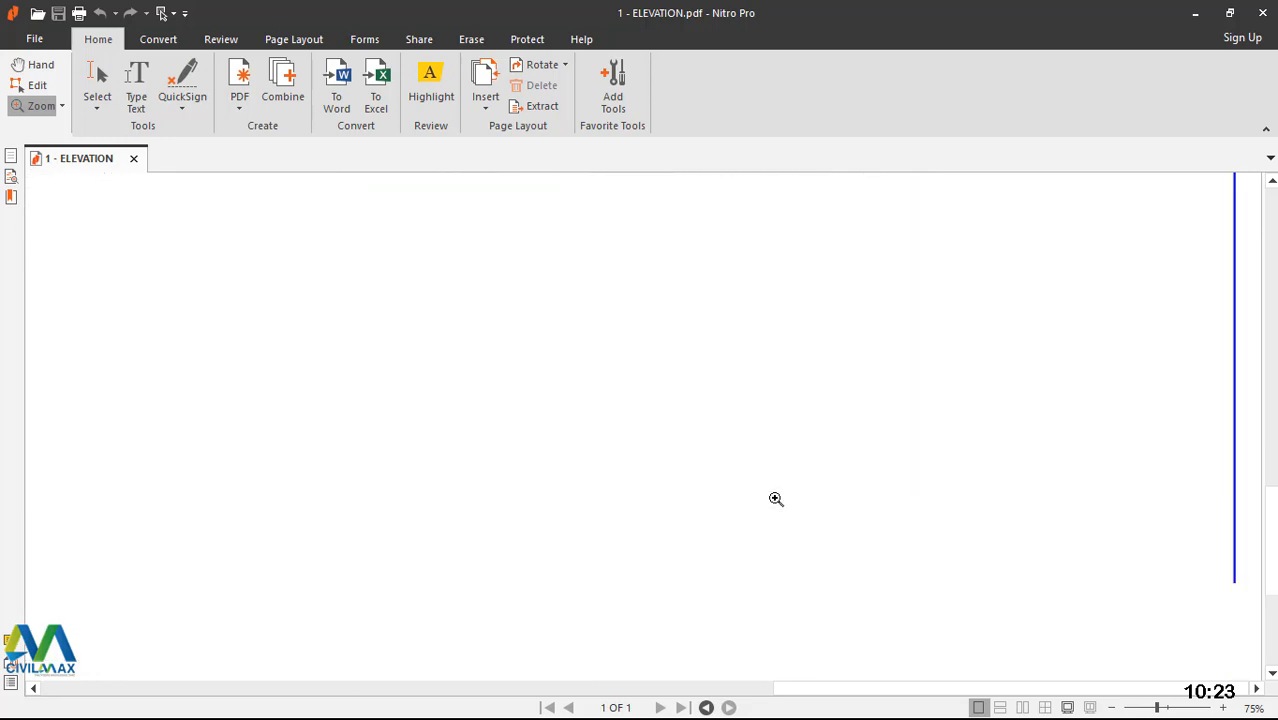
{"action": "scroll", "coordinate": [776, 498], "scroll_direction": "down", "scroll_amount": 6}
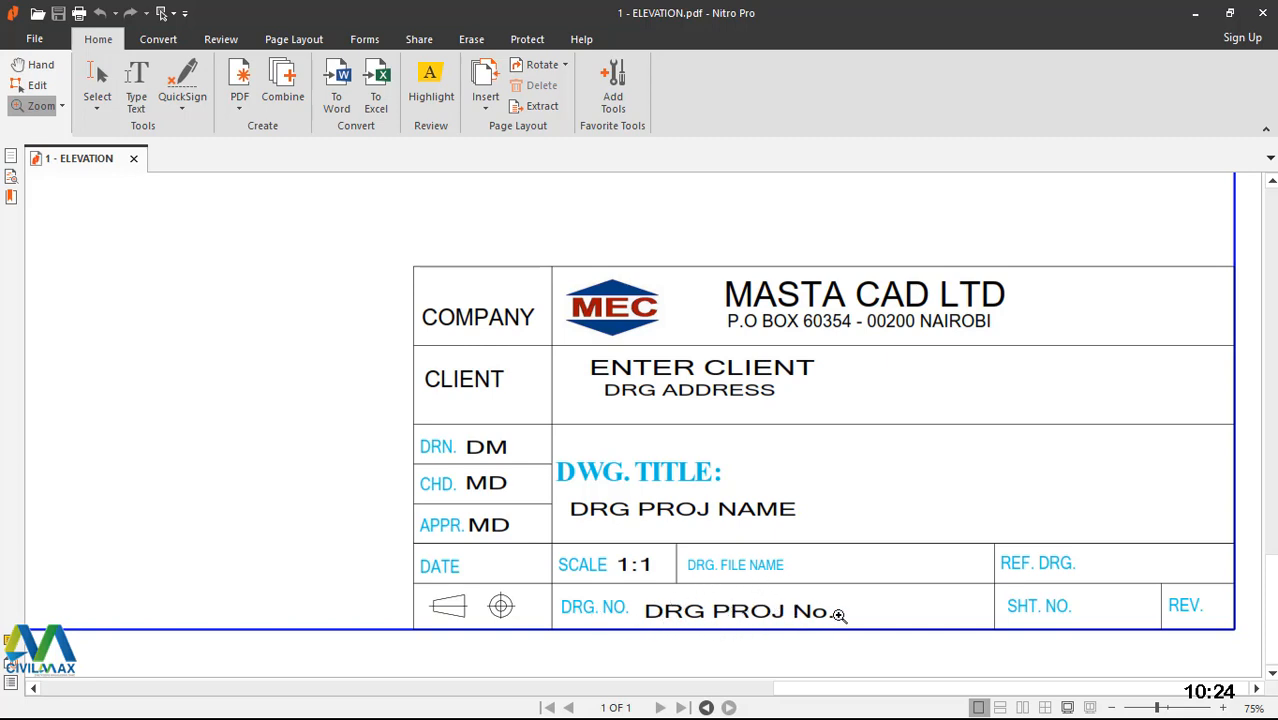
{"action": "scroll", "coordinate": [838, 615], "scroll_direction": "up", "scroll_amount": 10}
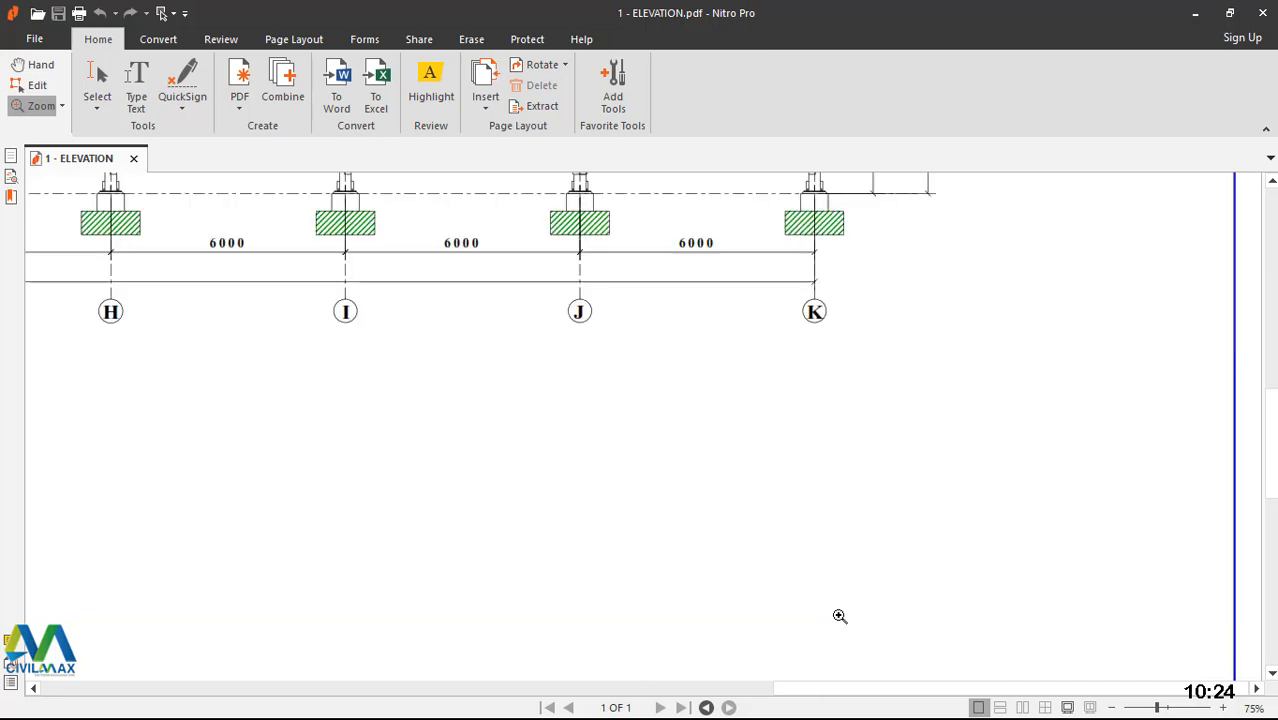
{"action": "scroll", "coordinate": [839, 616], "scroll_direction": "up", "scroll_amount": 3}
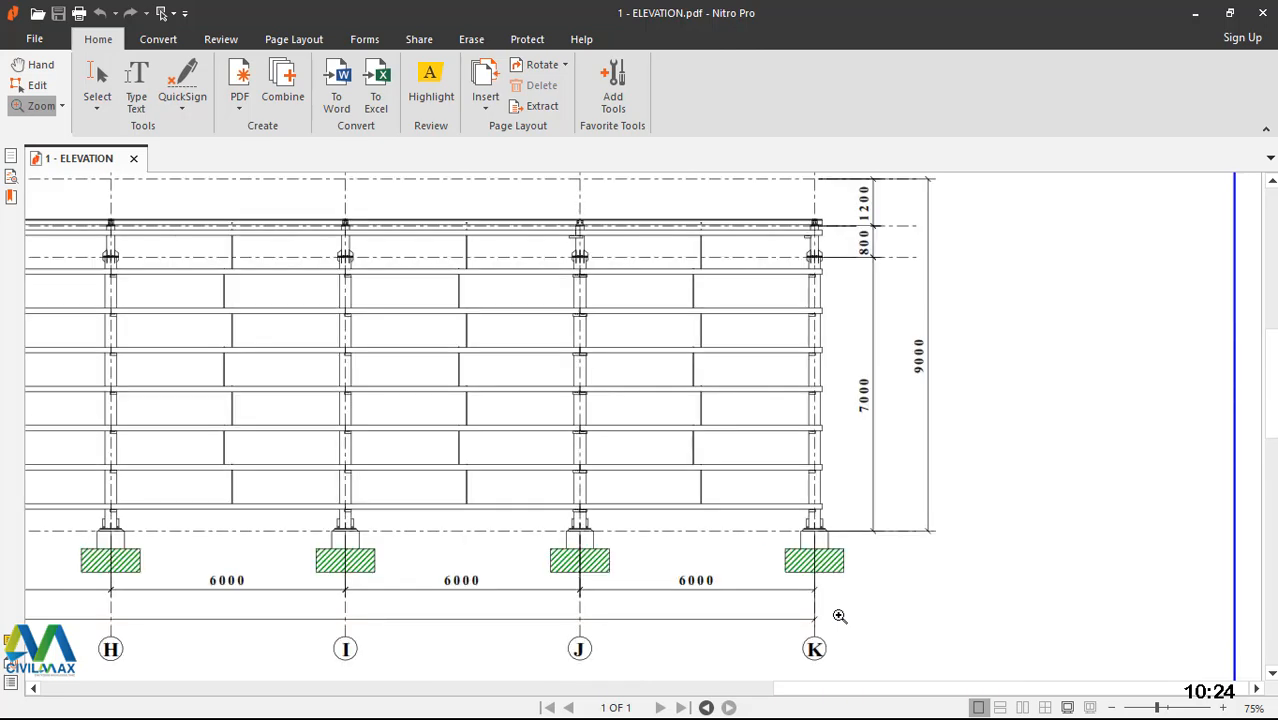
{"action": "scroll", "coordinate": [839, 616], "scroll_direction": "up", "scroll_amount": 1}
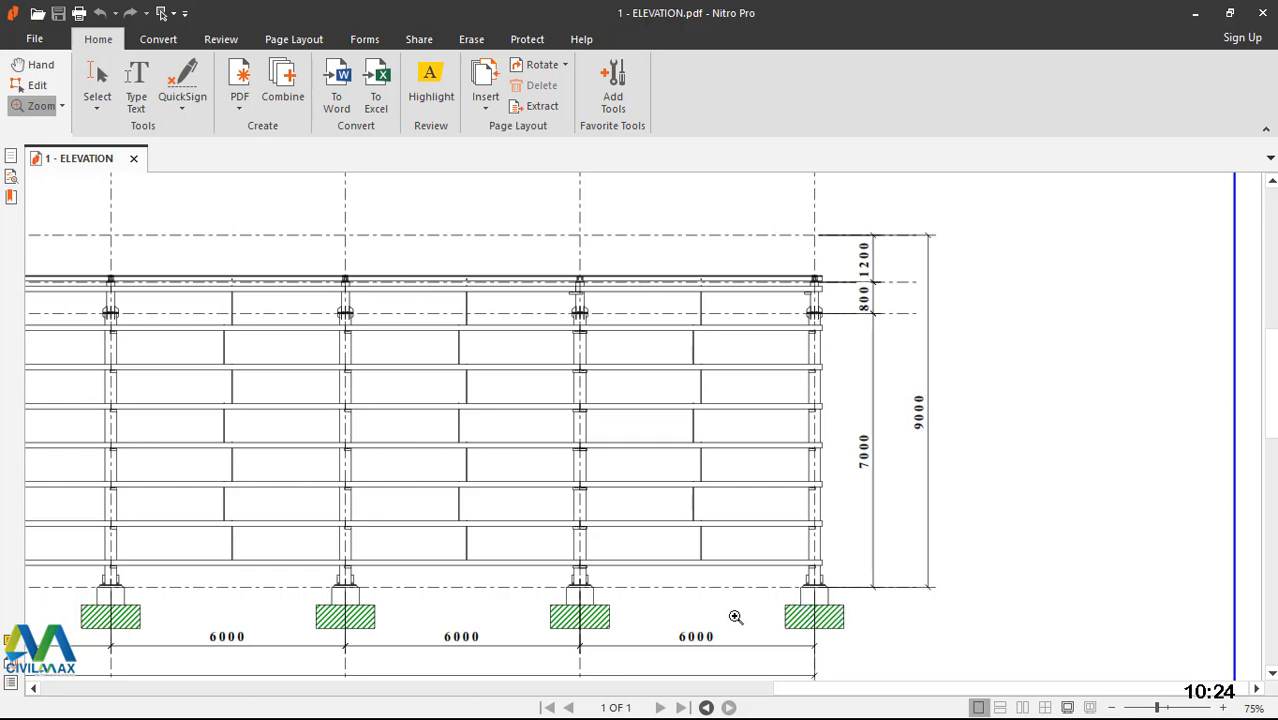
{"action": "left_click_drag", "start_coordinate": [726, 686], "coordinate": [562, 661]}
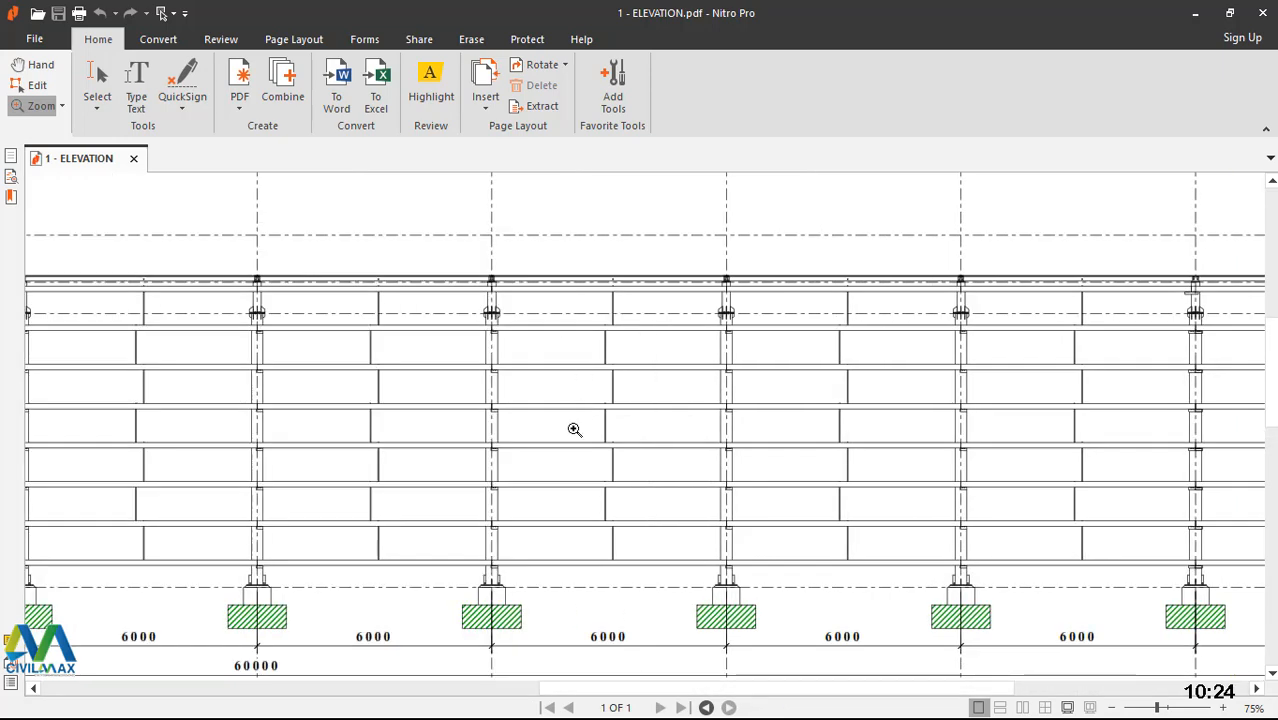
{"action": "scroll", "coordinate": [574, 428], "scroll_direction": "up", "scroll_amount": 5}
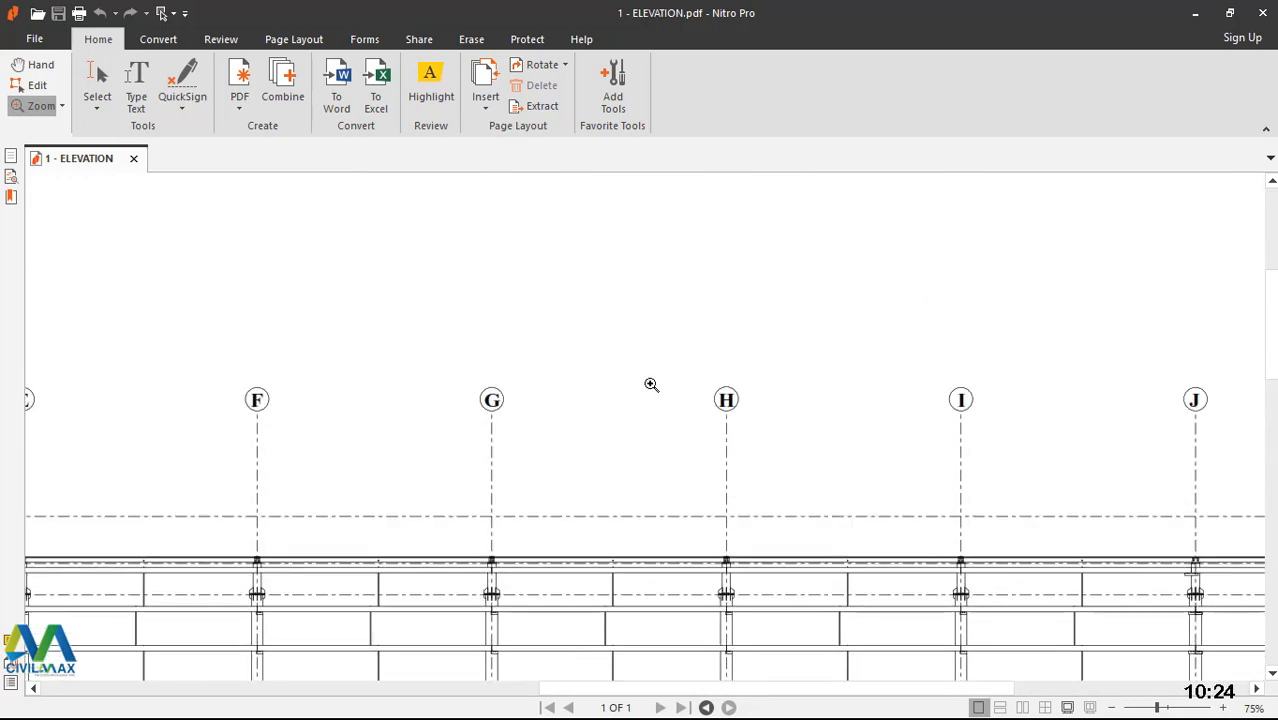
- Fit the PDF page to the window width and review the whole sheet from the elevation down to the title block
{"action": "right_click", "coordinate": [668, 291]}
{"action": "left_click", "coordinate": [717, 422]}
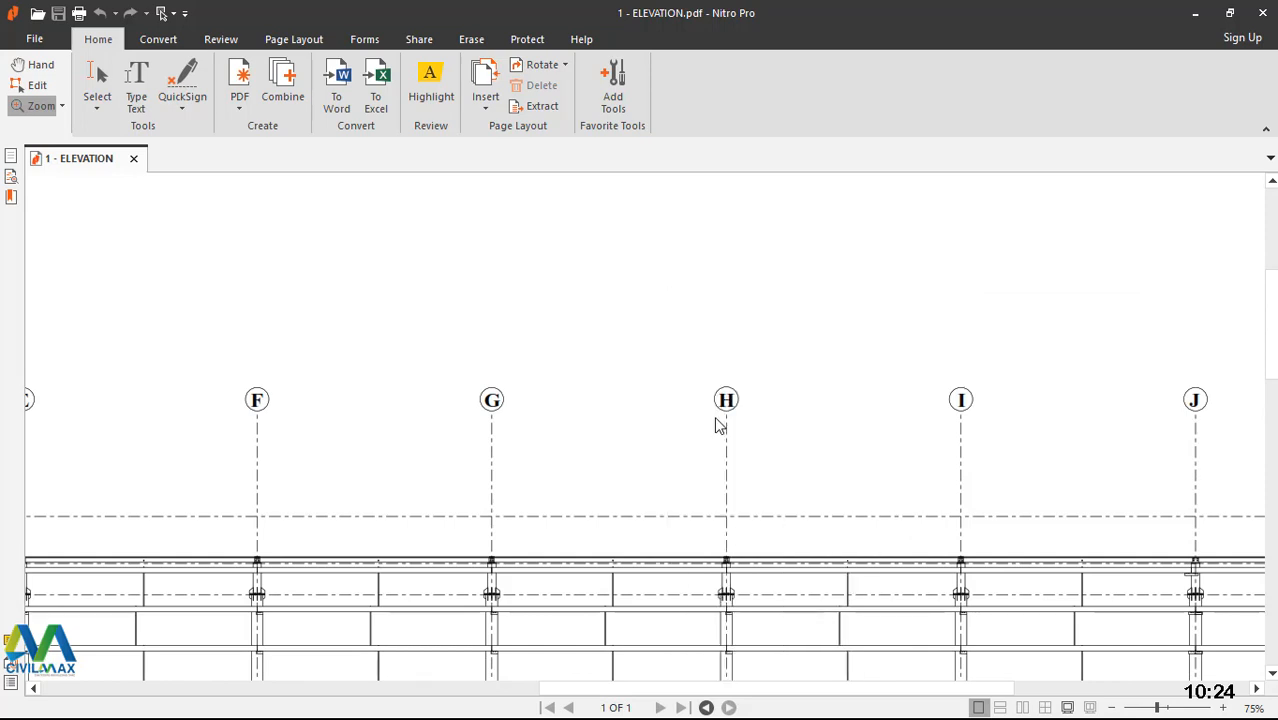
{"action": "right_click", "coordinate": [662, 282]}
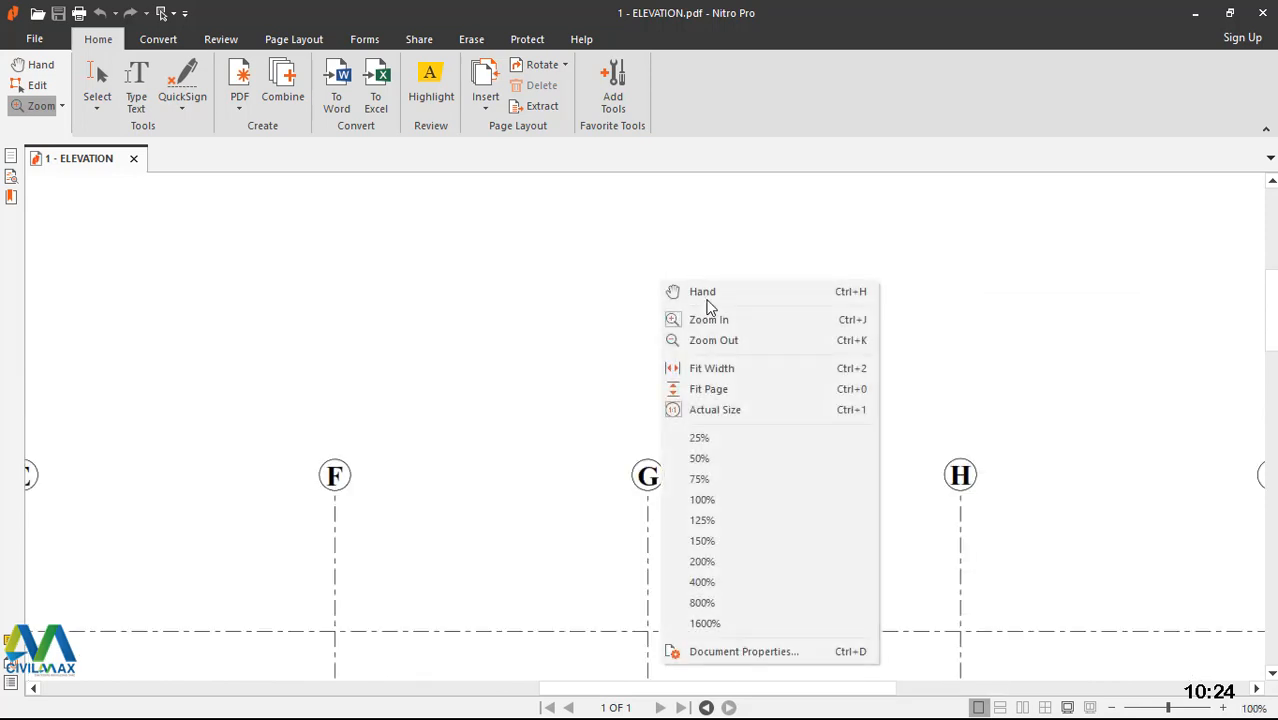
{"action": "left_click", "coordinate": [714, 370]}
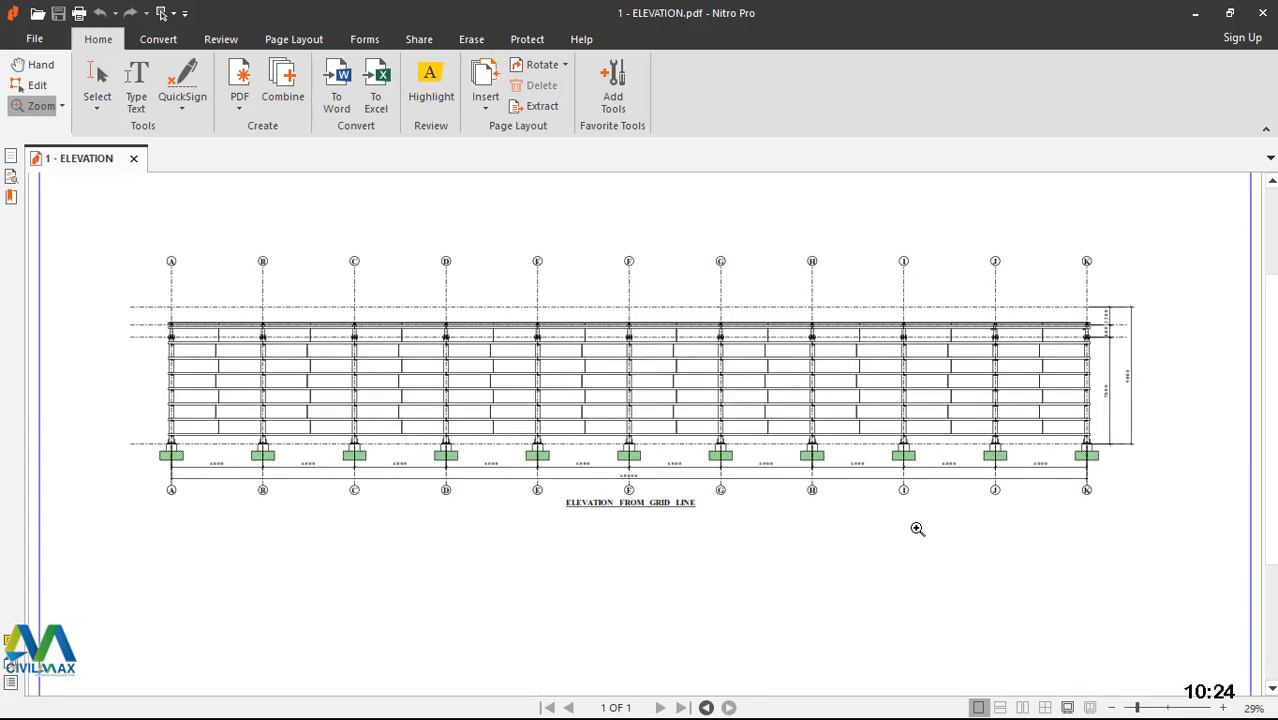
{"action": "scroll", "coordinate": [868, 485], "scroll_direction": "down", "scroll_amount": 4}
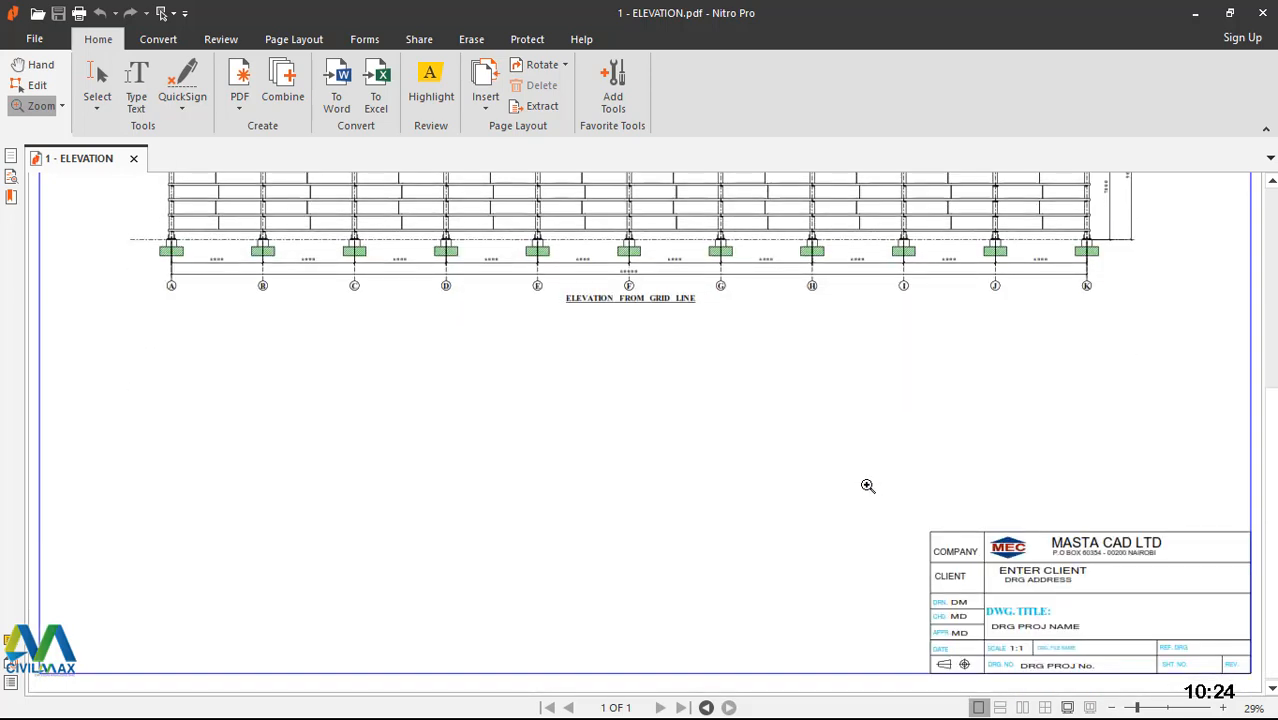
{"action": "scroll", "coordinate": [868, 485], "scroll_direction": "up", "scroll_amount": 5}
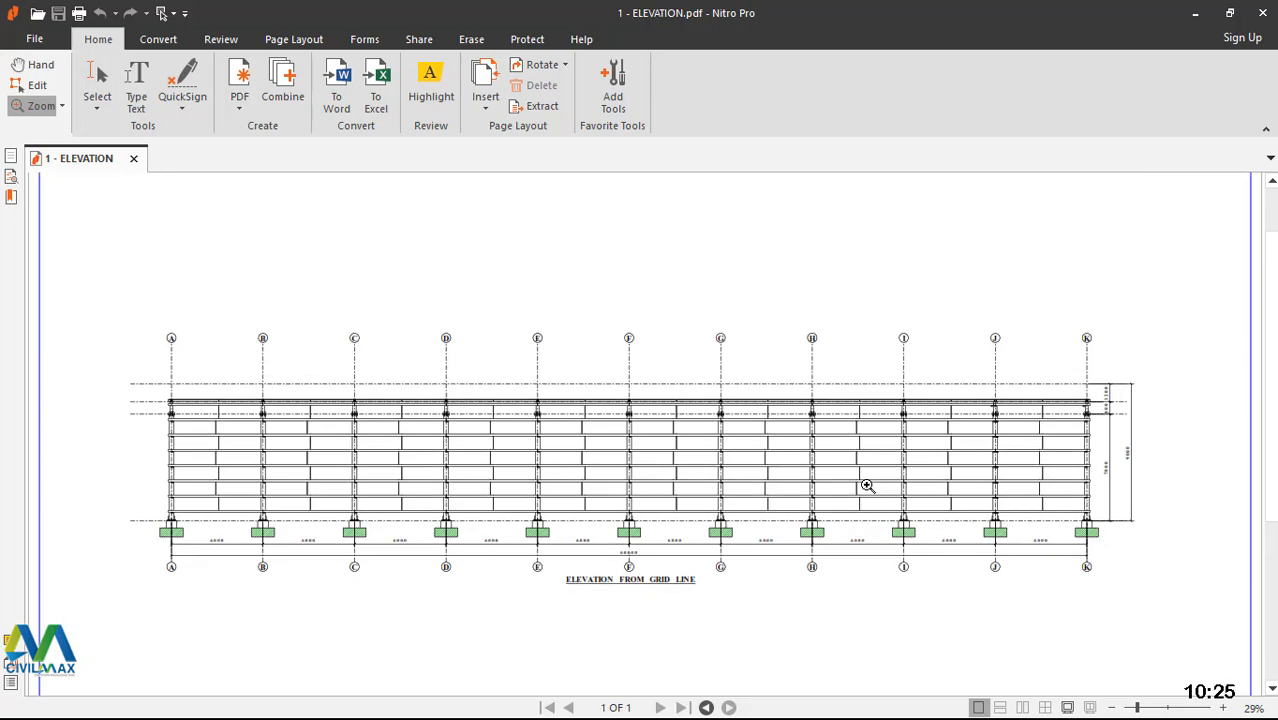
- Switch back to Tekla Structures, closing the Plotfiles folder and the Print Drawings dialog to return to the elevation drawing
{"action": "left_click", "coordinate": [1195, 13]}
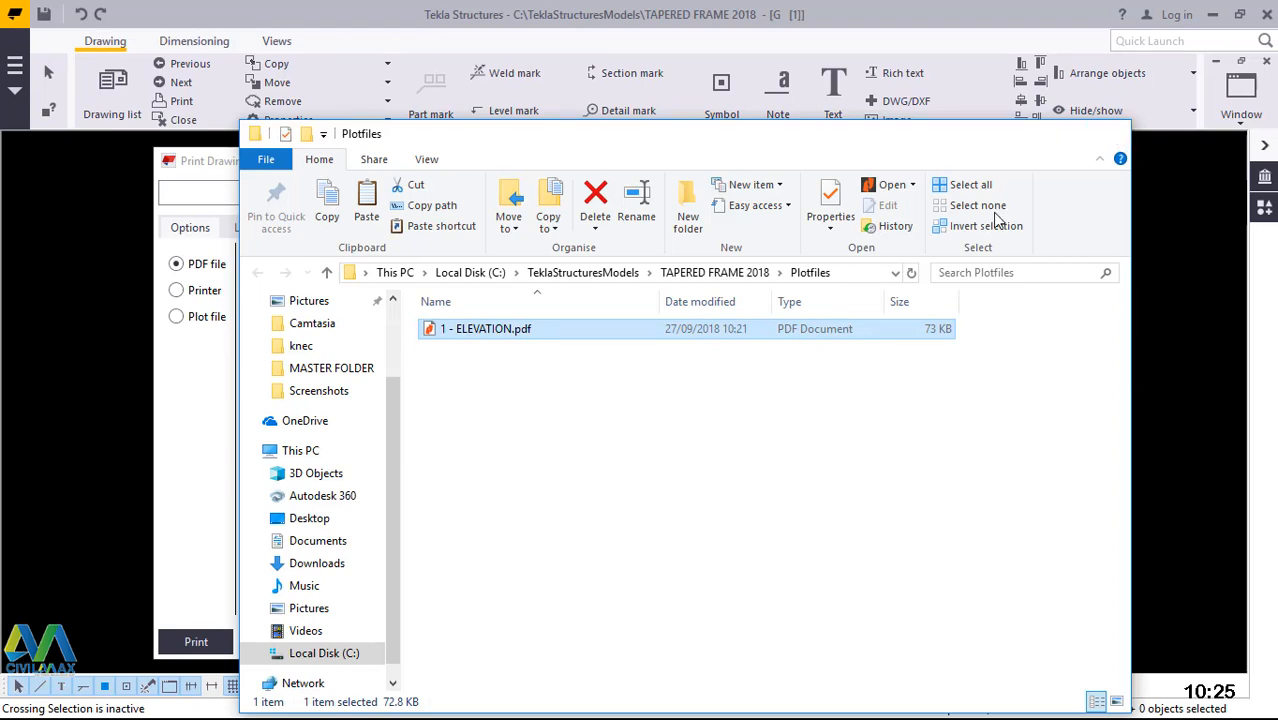
{"action": "left_click", "coordinate": [1113, 138]}
{"action": "left_click", "coordinate": [549, 643]}
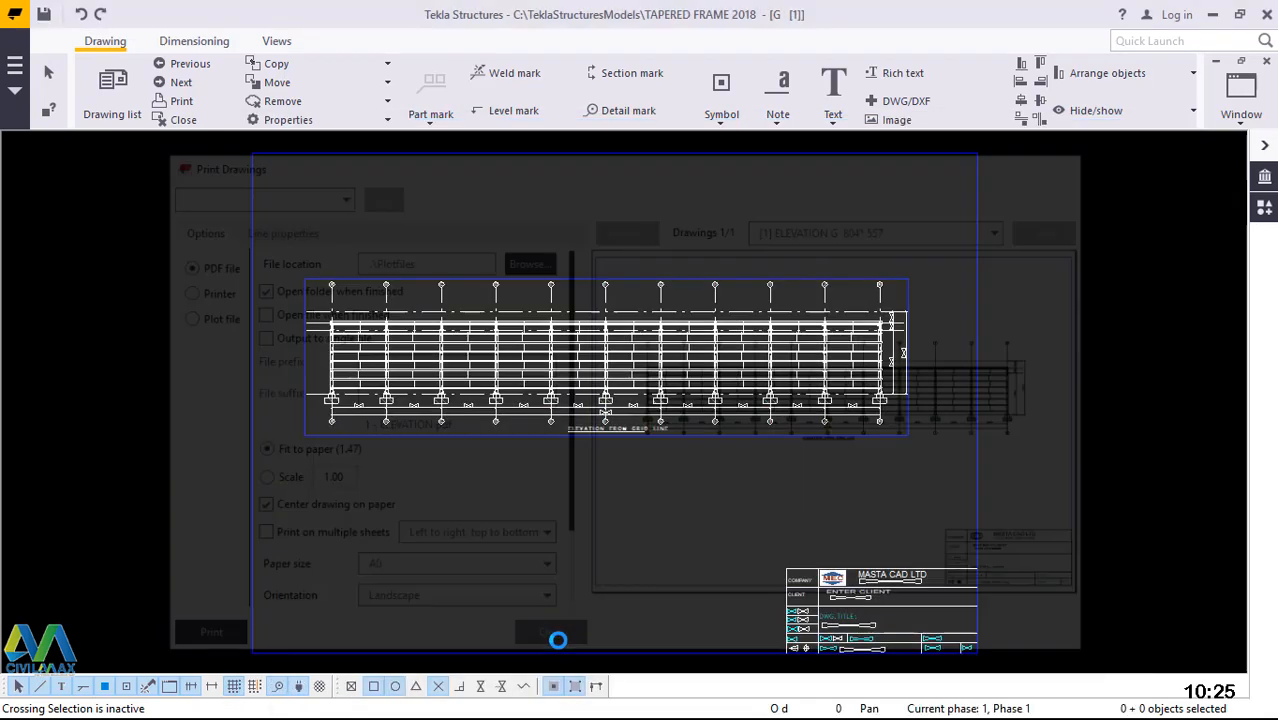
{"action": "scroll", "coordinate": [602, 388], "scroll_direction": "up", "scroll_amount": 2}
{"action": "scroll", "coordinate": [599, 388], "scroll_direction": "up", "scroll_amount": 3}
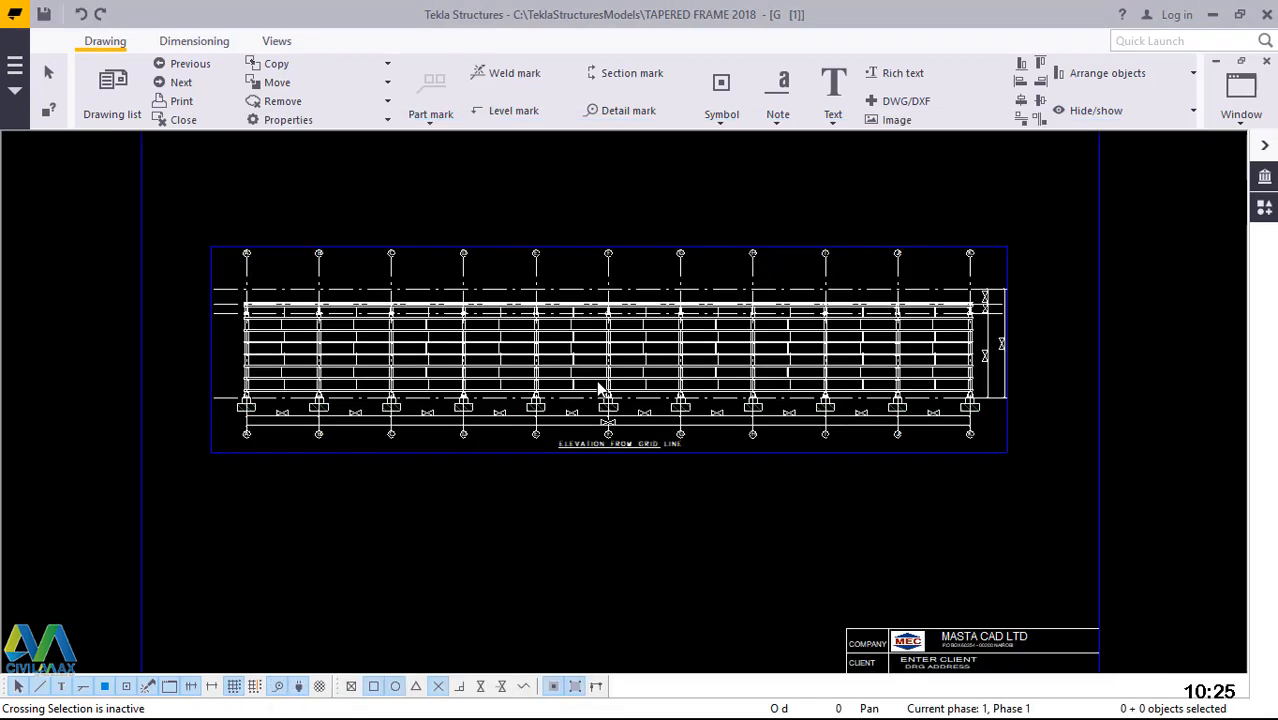
{"action": "scroll", "coordinate": [534, 374], "scroll_direction": "down", "scroll_amount": 2}
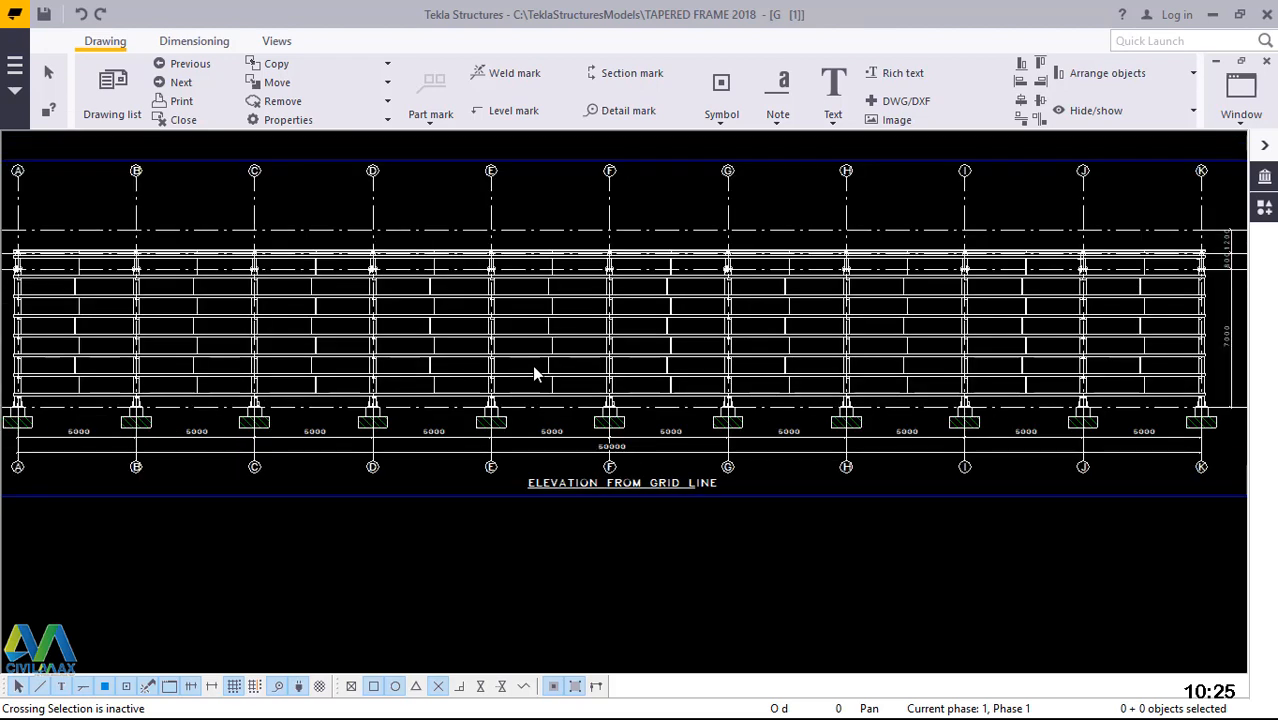